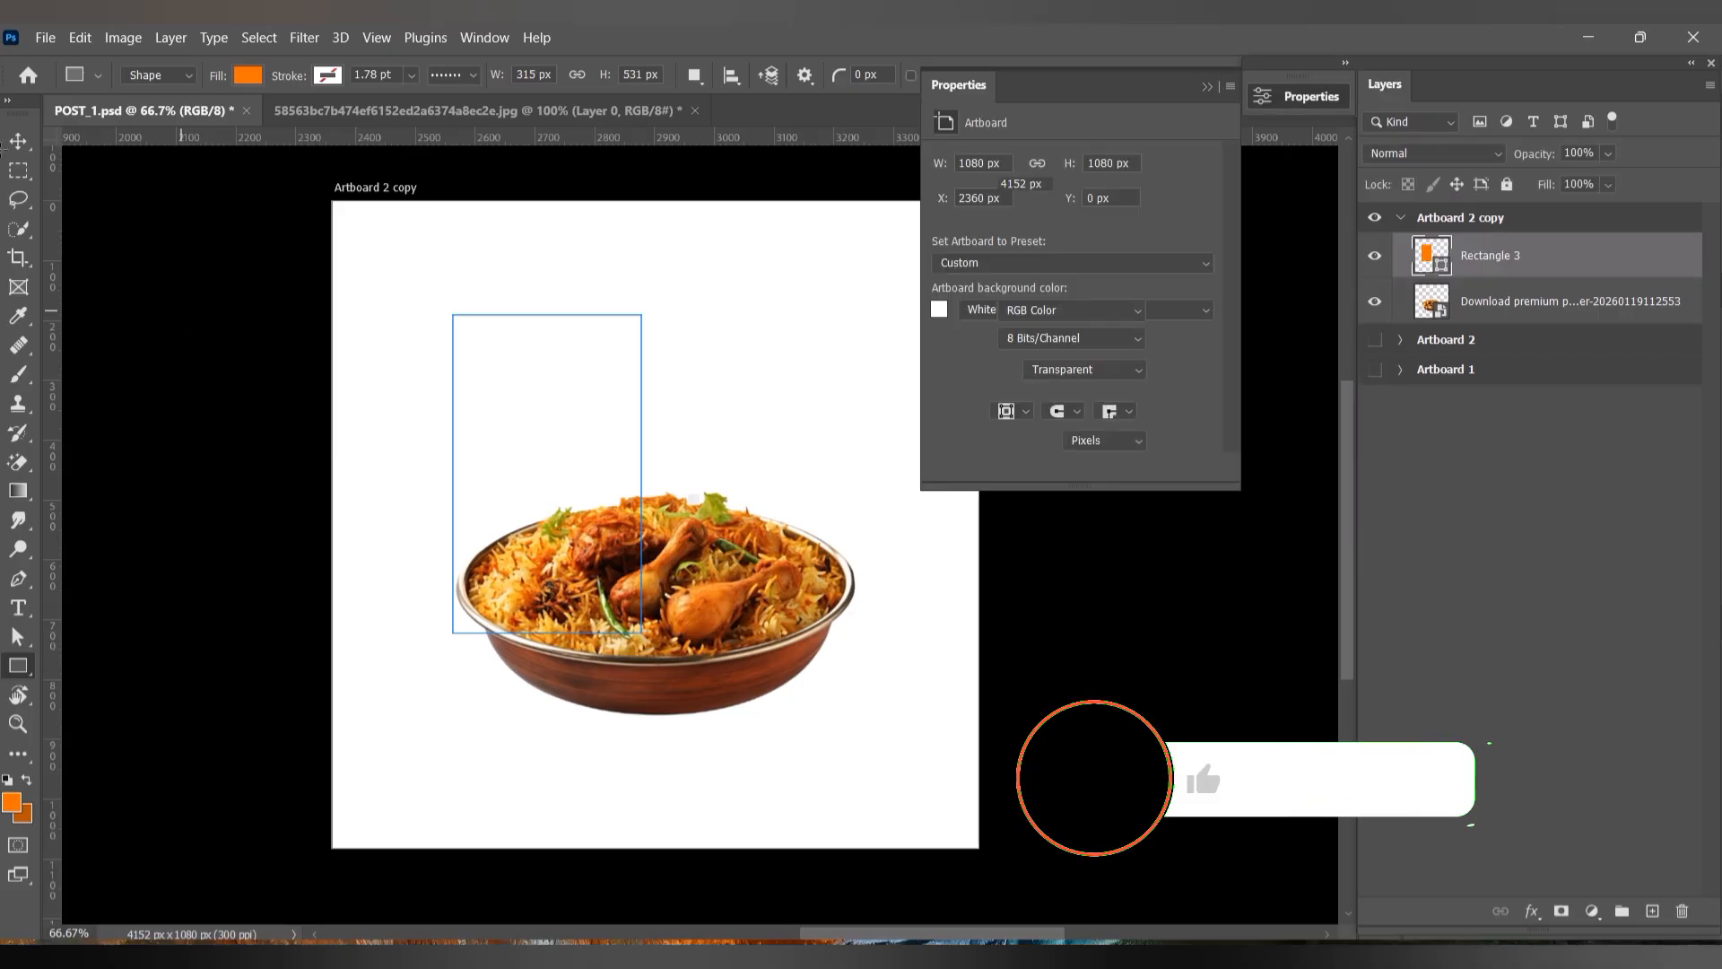
Step: Move the orange rectangle slightly up and to the right, and place its layer beneath the biryani bowl image
key(v)
drag(561, 421, 575, 391)
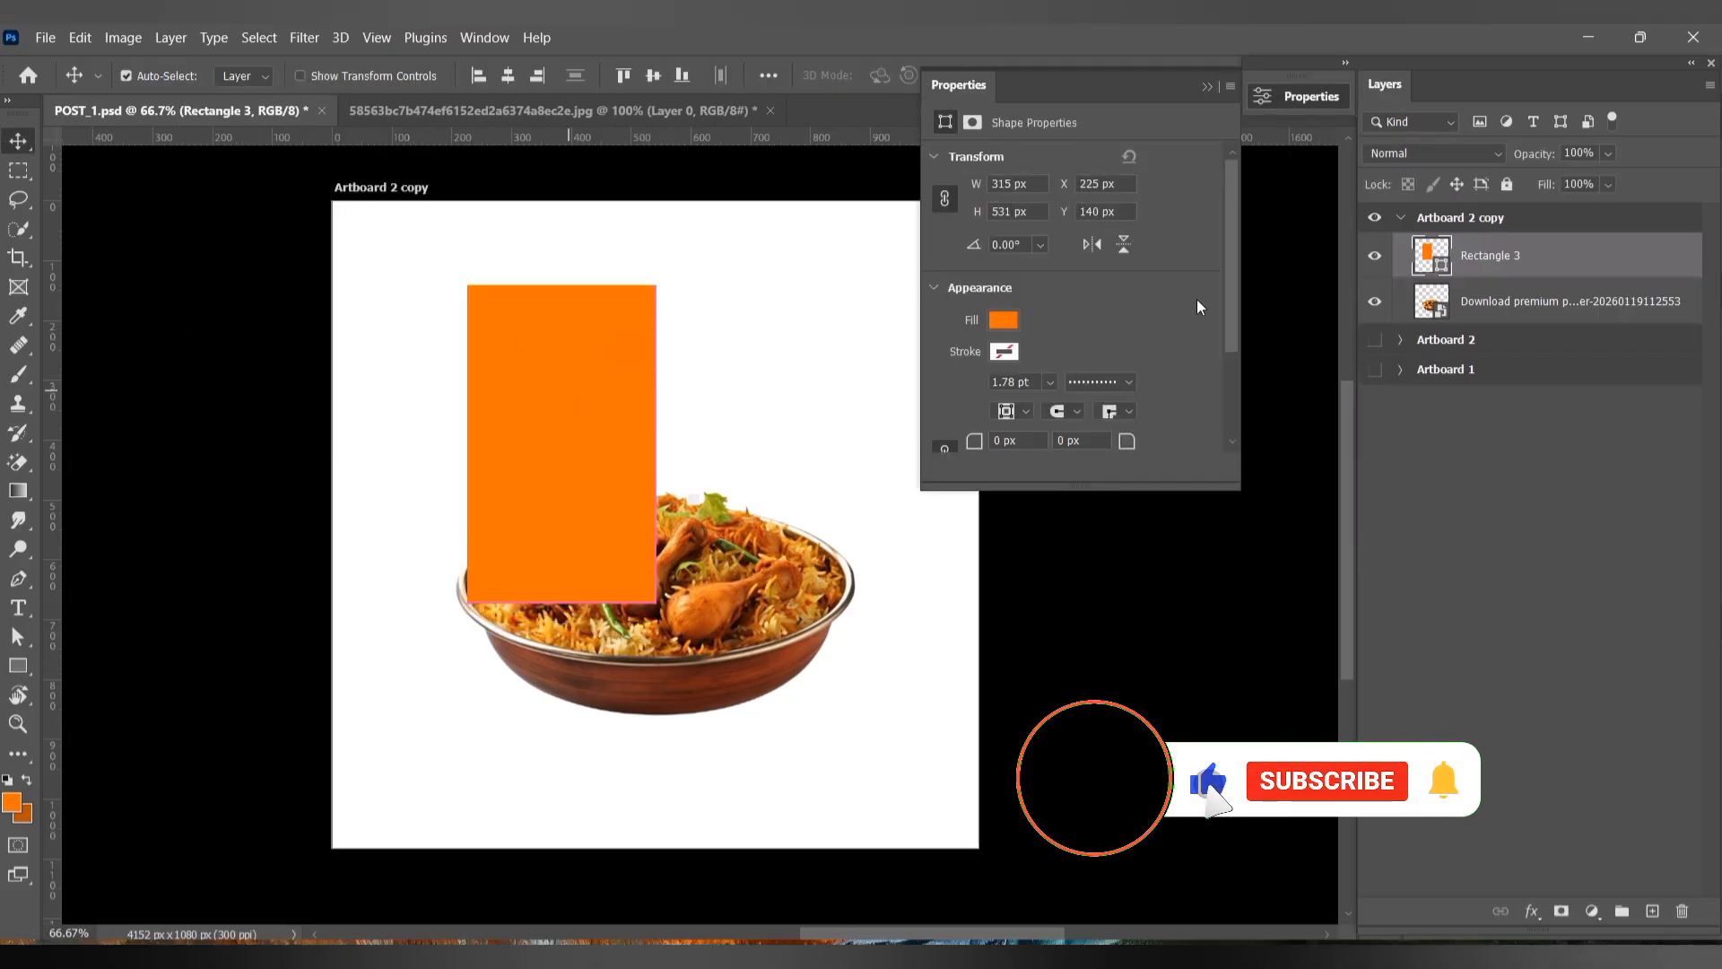
drag(1489, 256, 1507, 310)
Step: Round only the top-right corner of the orange rectangle with a 150 px radius
scroll(1015, 347, down, 2)
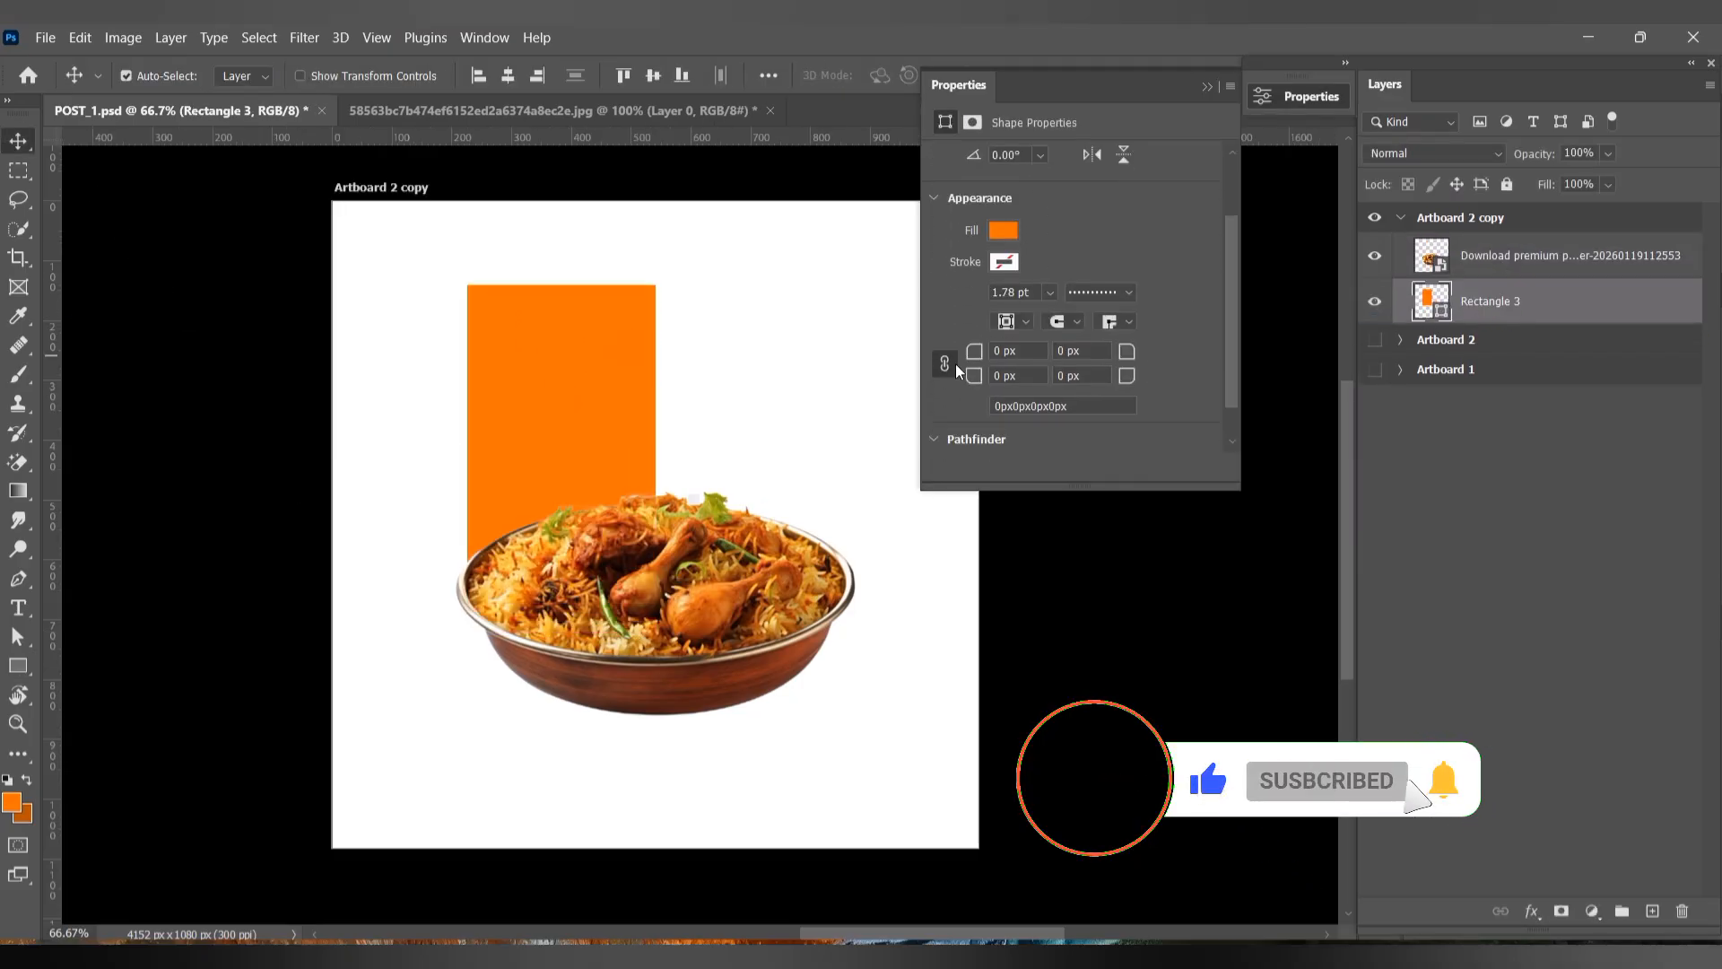
drag(1126, 351, 1302, 377)
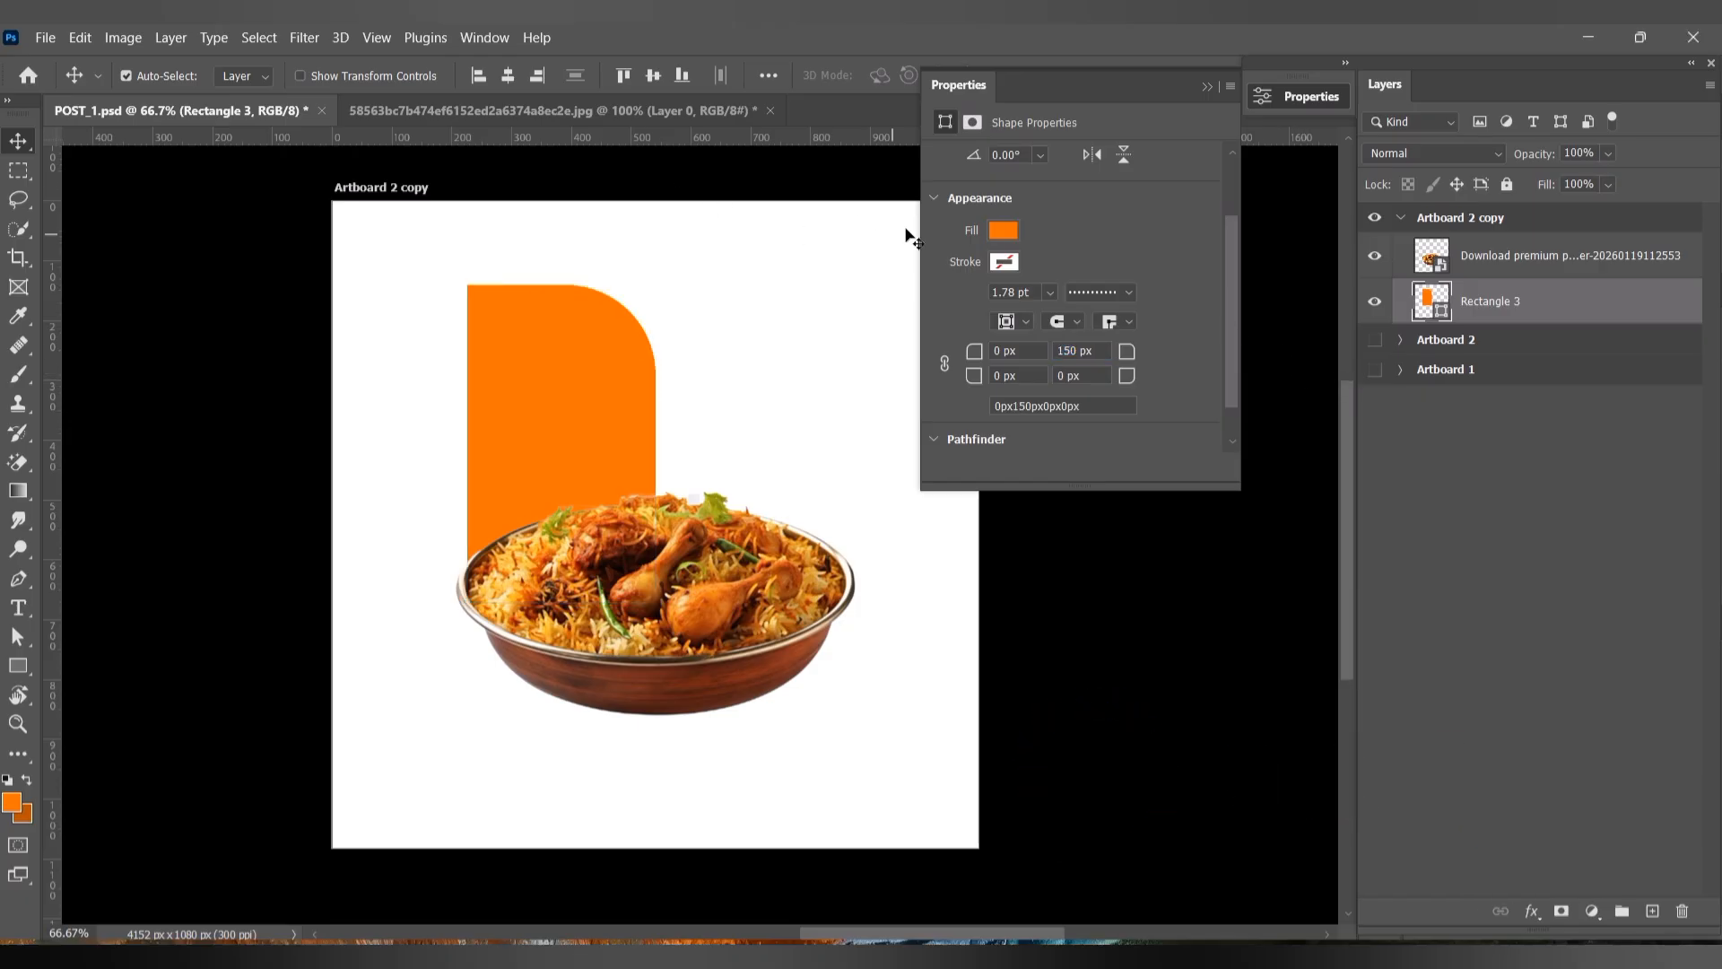
click(1211, 89)
Step: Add the text "A Royal" in white (ffffff) and place it in the upper-left part of the orange rectangle
key(t)
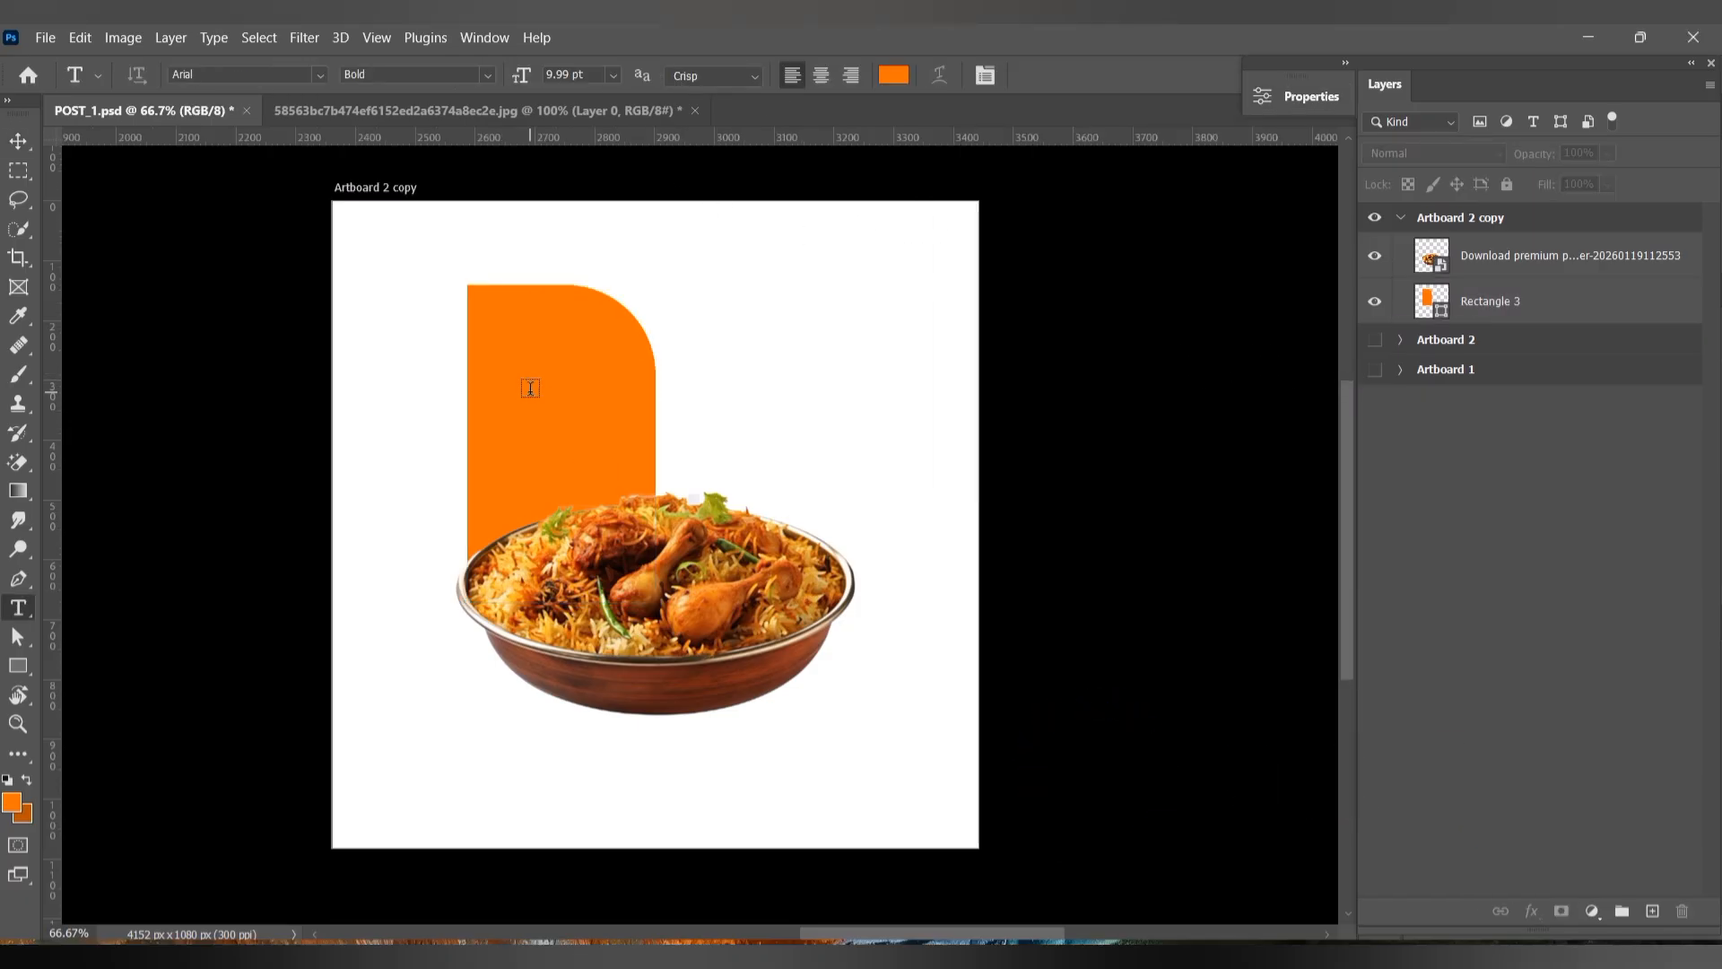
click(530, 388)
key(BackSpace)
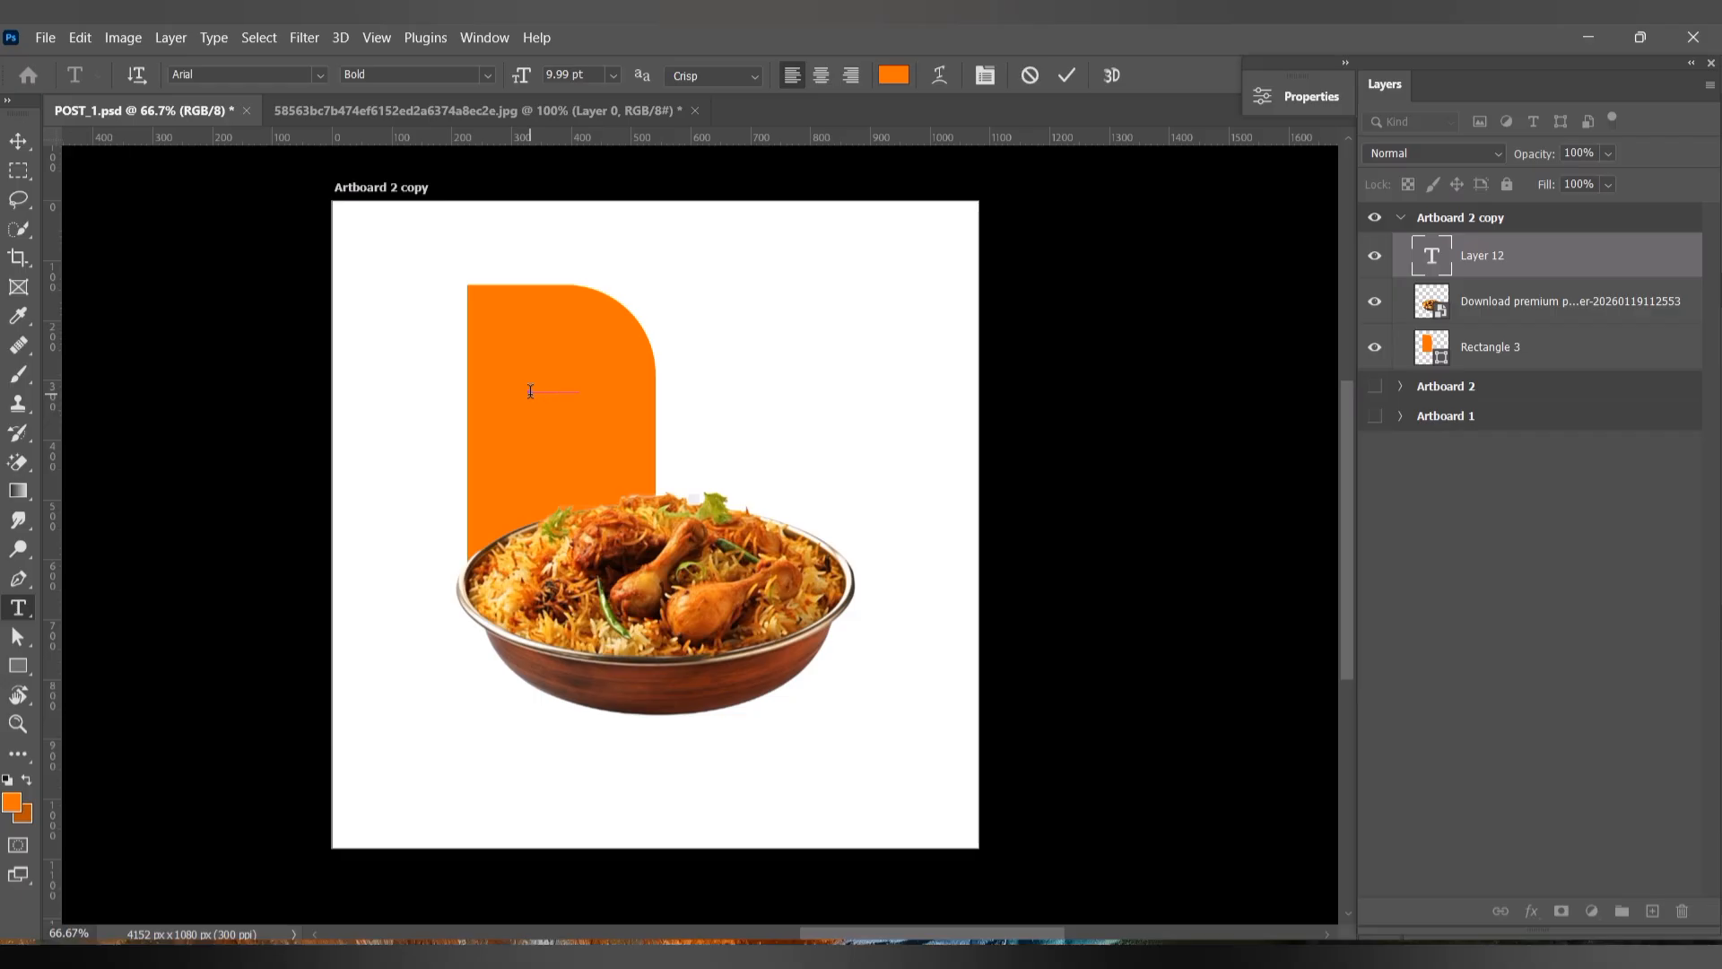
key(ctrl+a)
click(892, 75)
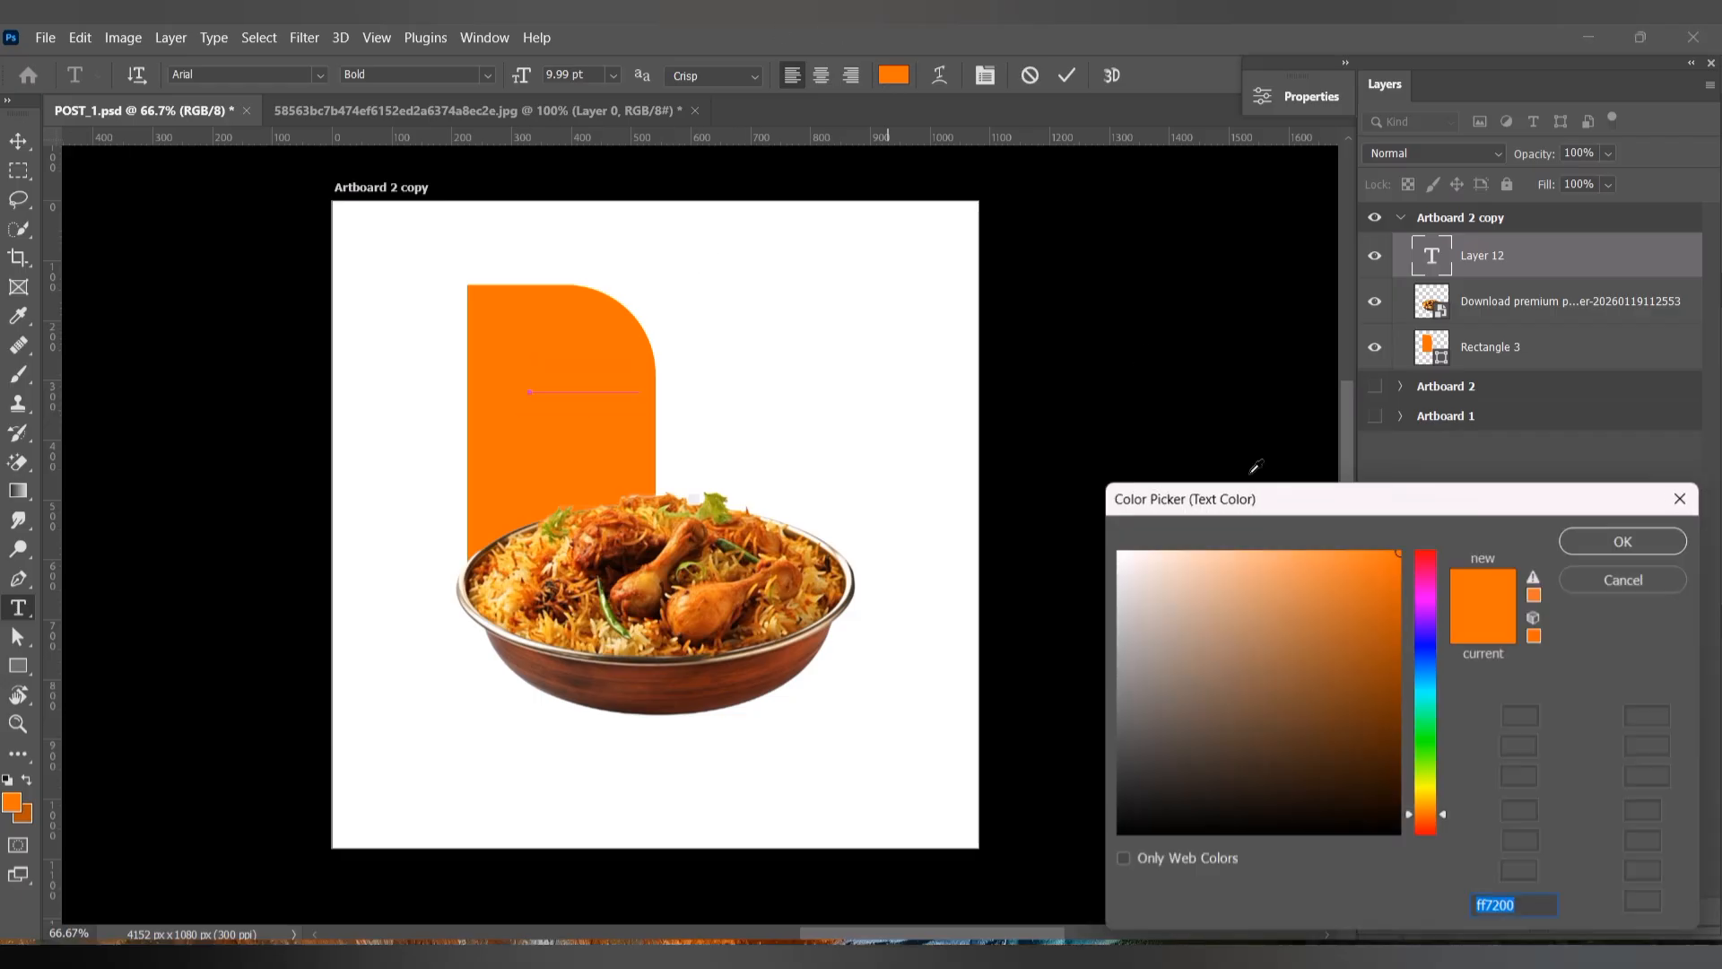
click(718, 698)
click(1398, 657)
click(761, 370)
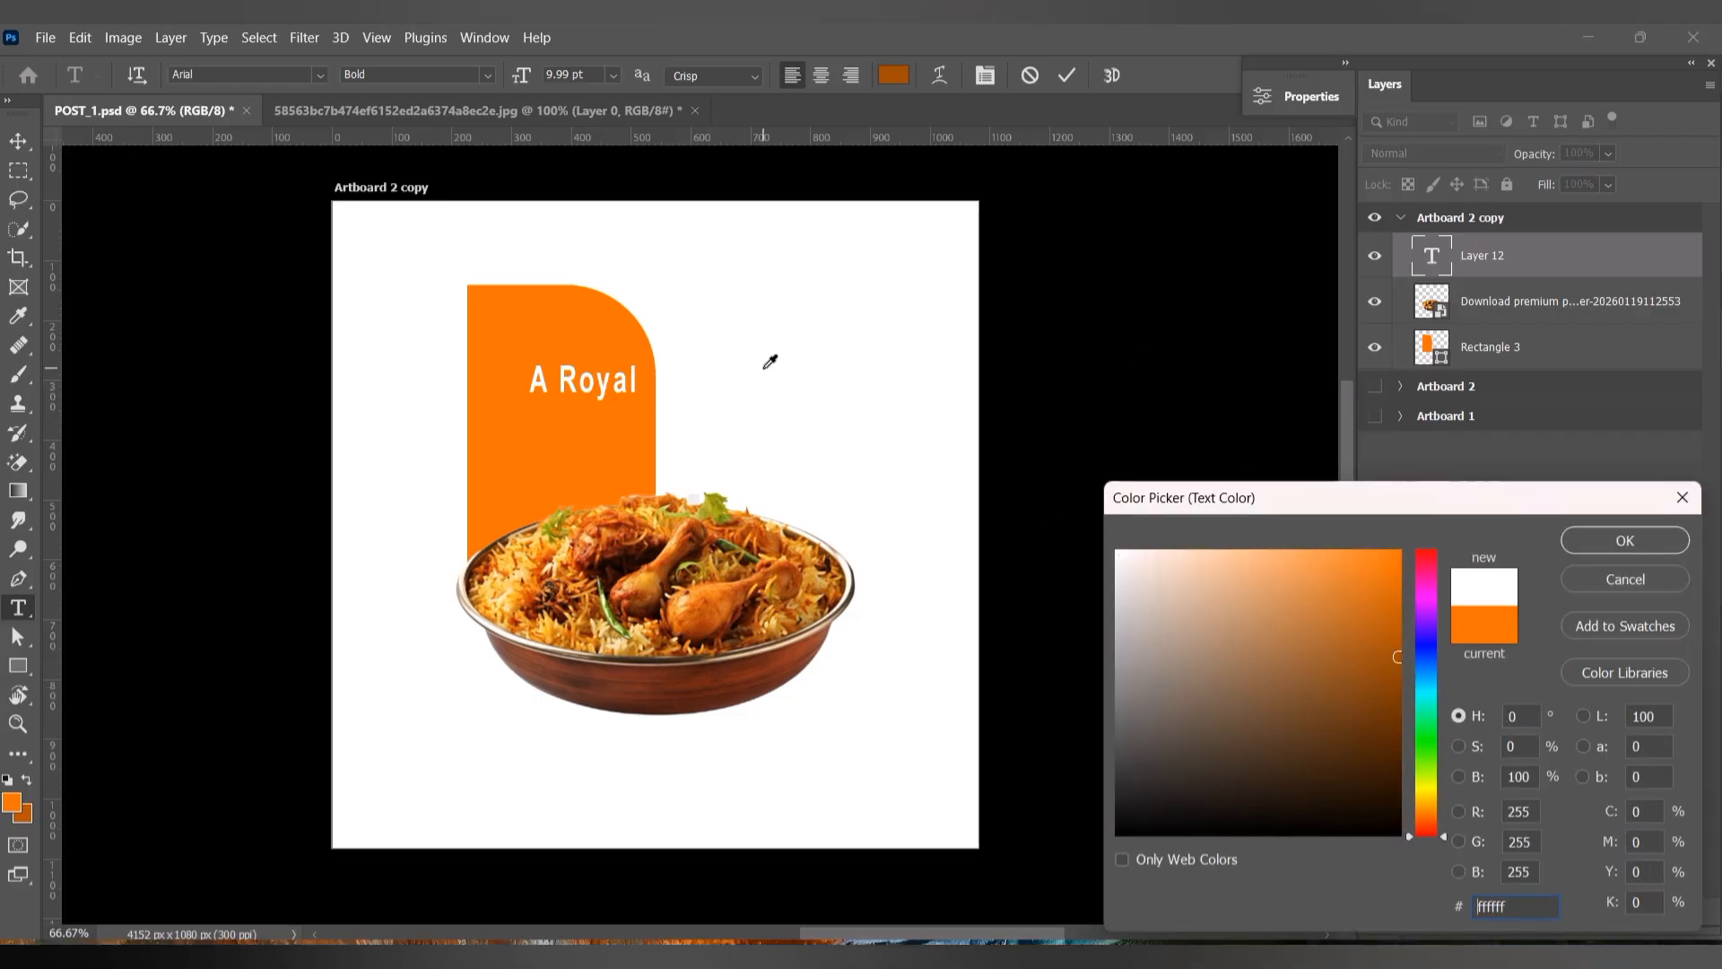
click(1617, 550)
click(15, 140)
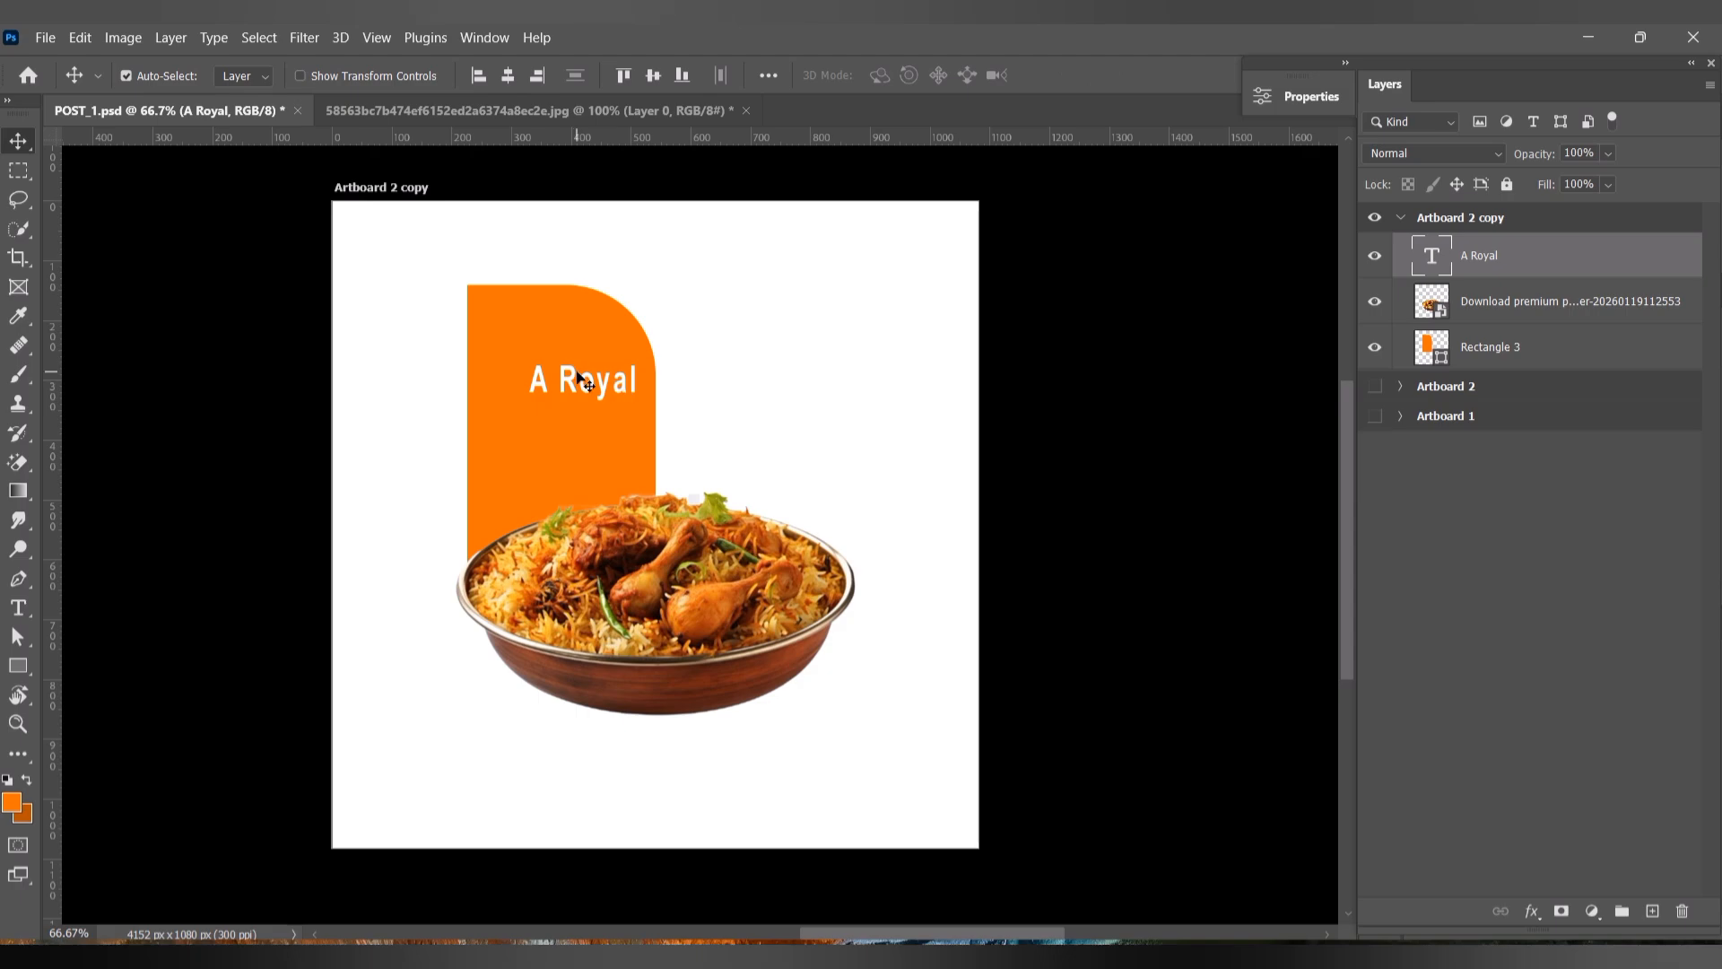
drag(584, 380, 551, 274)
Step: Add the text "FEAST" below "A Royal" and set its font size to 15 pt
key(t)
click(500, 386)
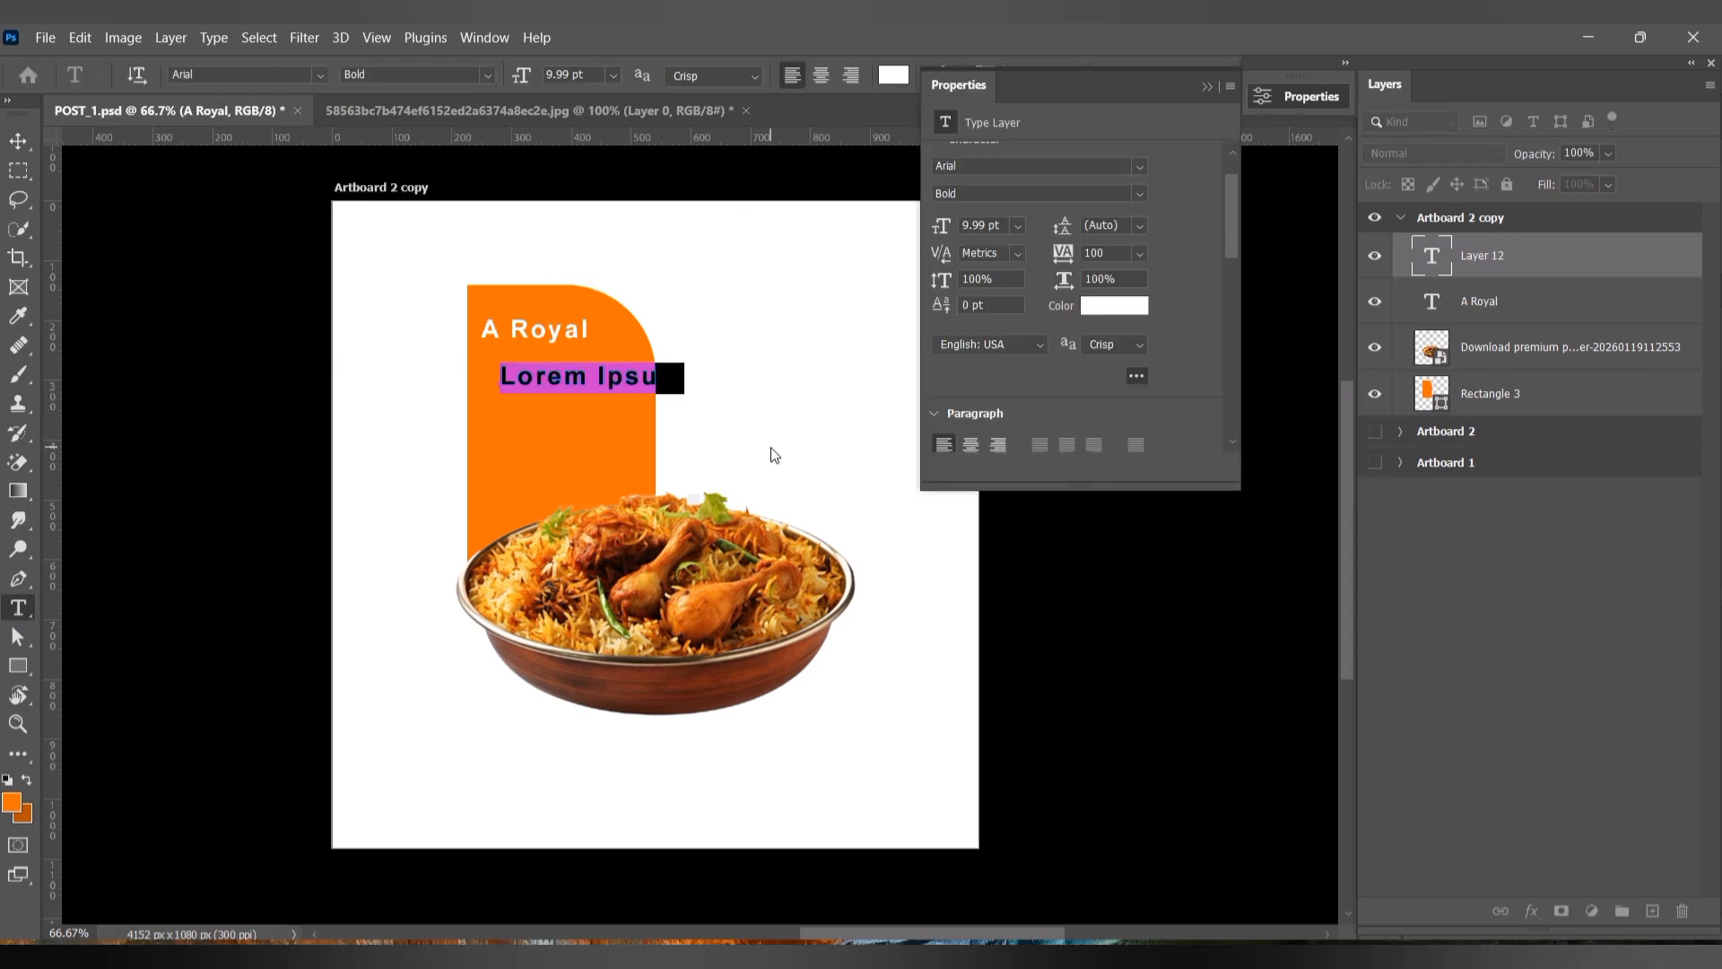
text(FEAST)
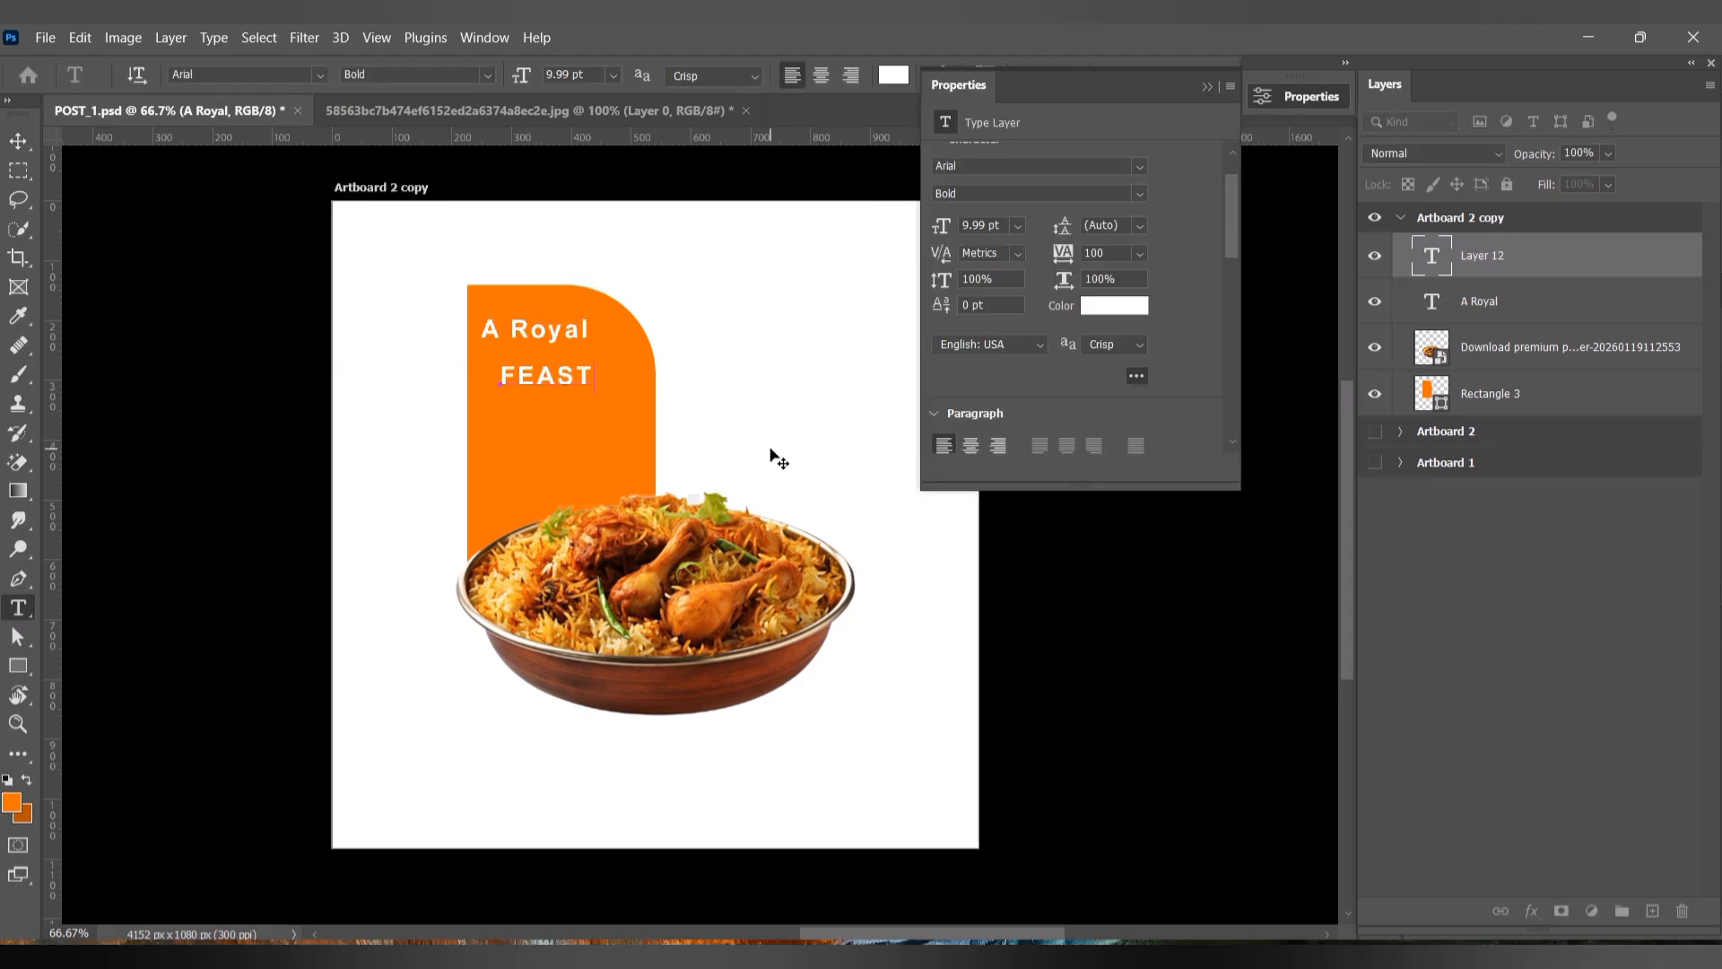
key(ctrl+a)
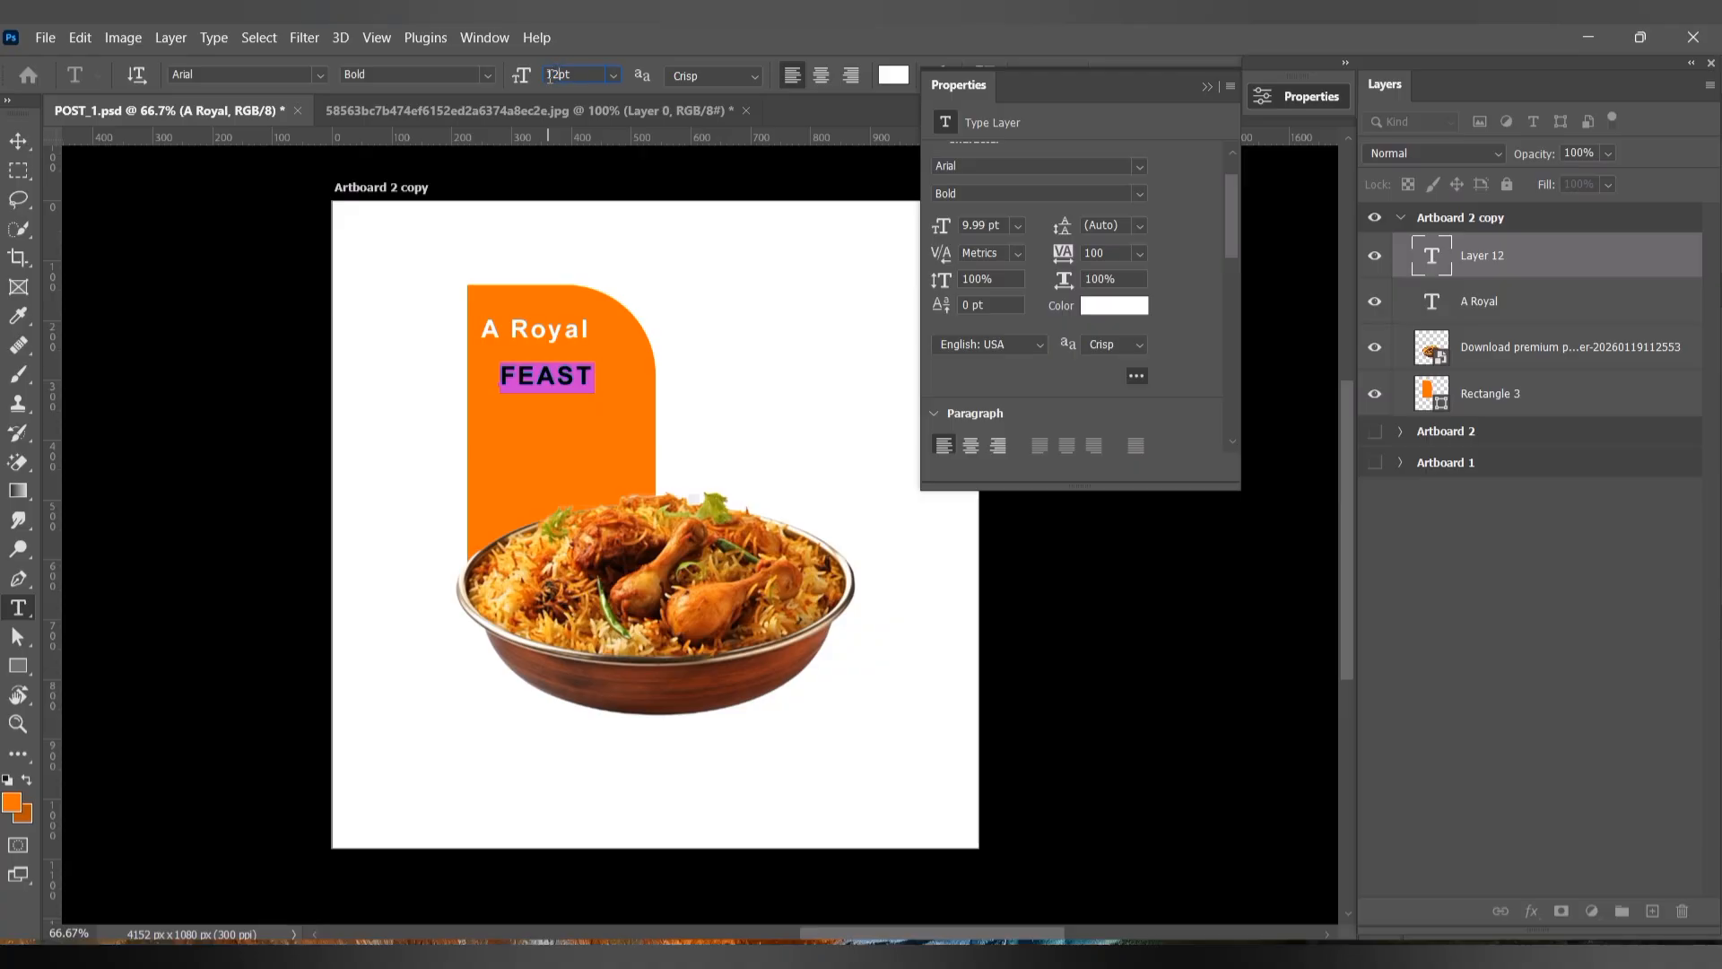
key(Return)
double_click(550, 75)
text(15)
key(Return)
click(634, 236)
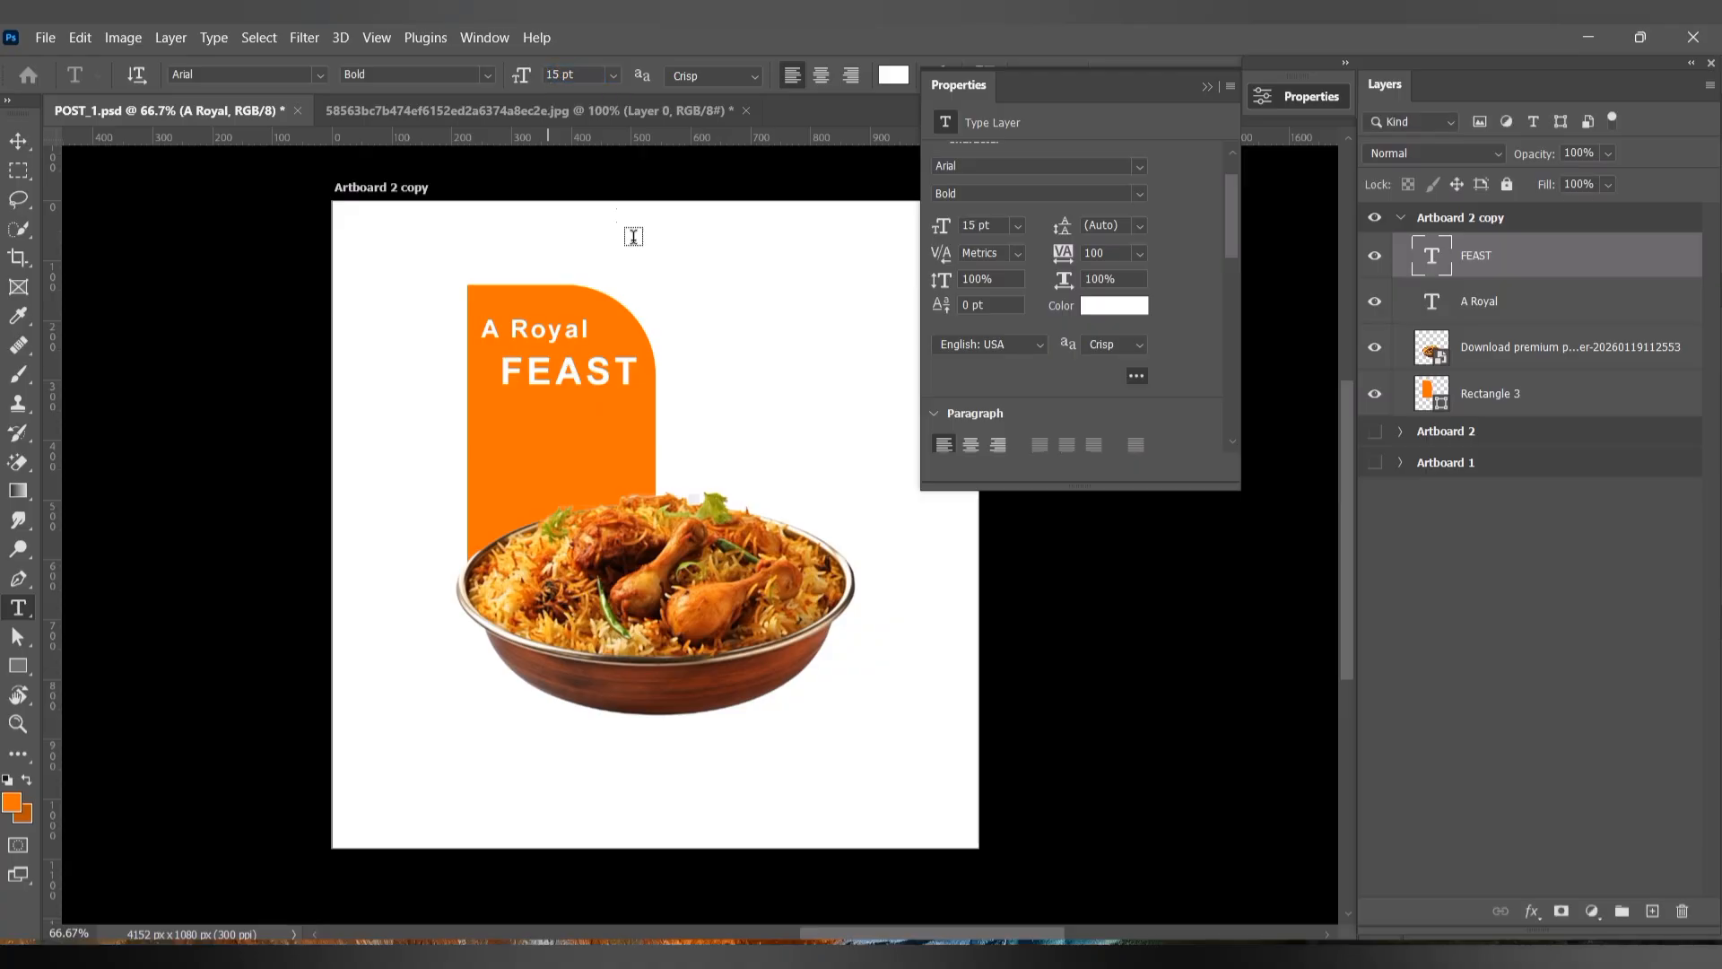
Step: Move "FEAST" so its left edge lines up with "A Royal" directly above
key(v)
drag(531, 382, 510, 375)
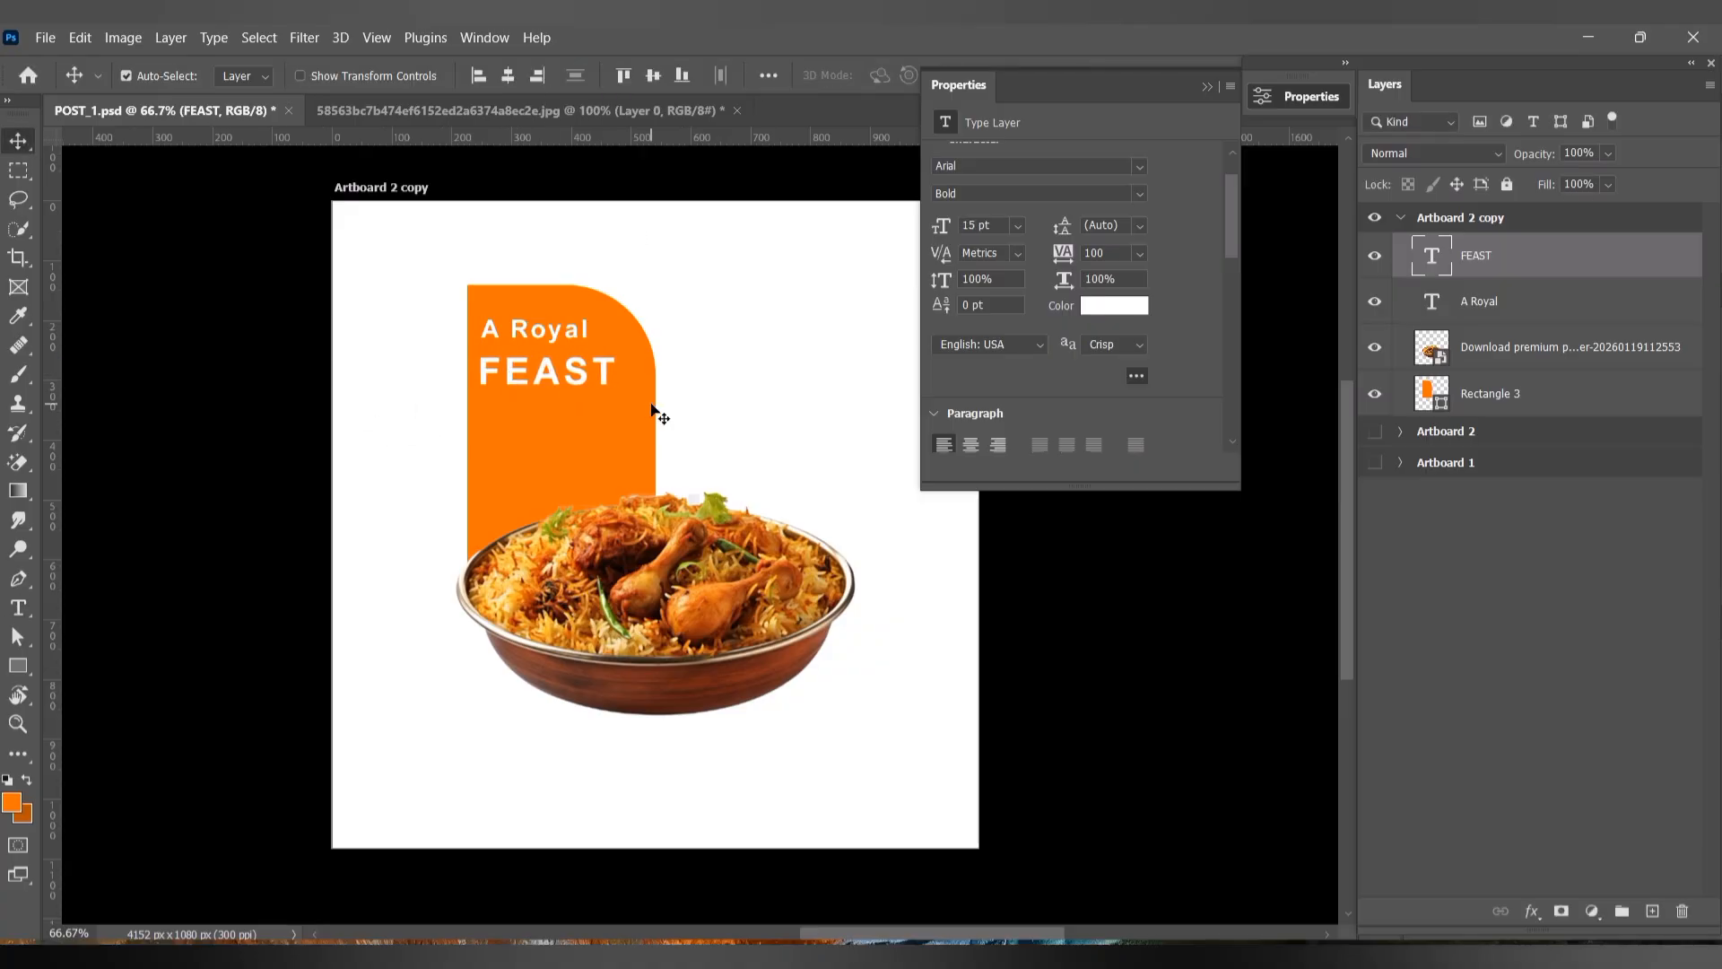
Step: Change the color of the "A Royal" text to black
click(525, 335)
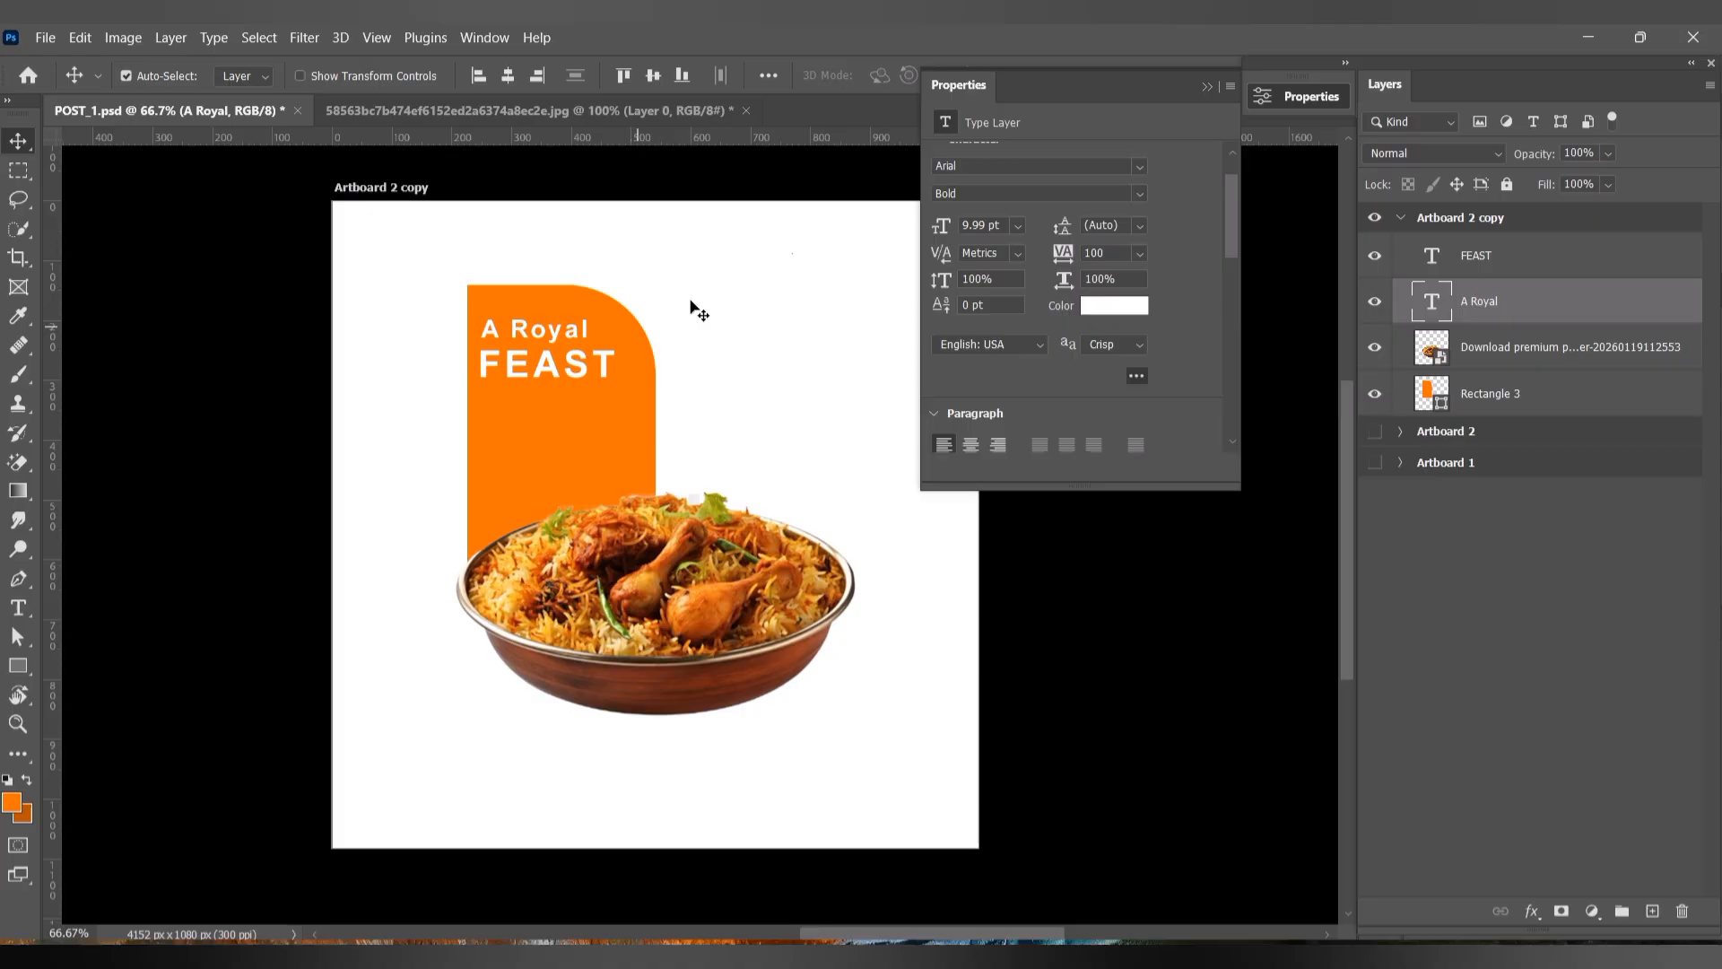
click(1113, 306)
click(1121, 830)
click(1626, 539)
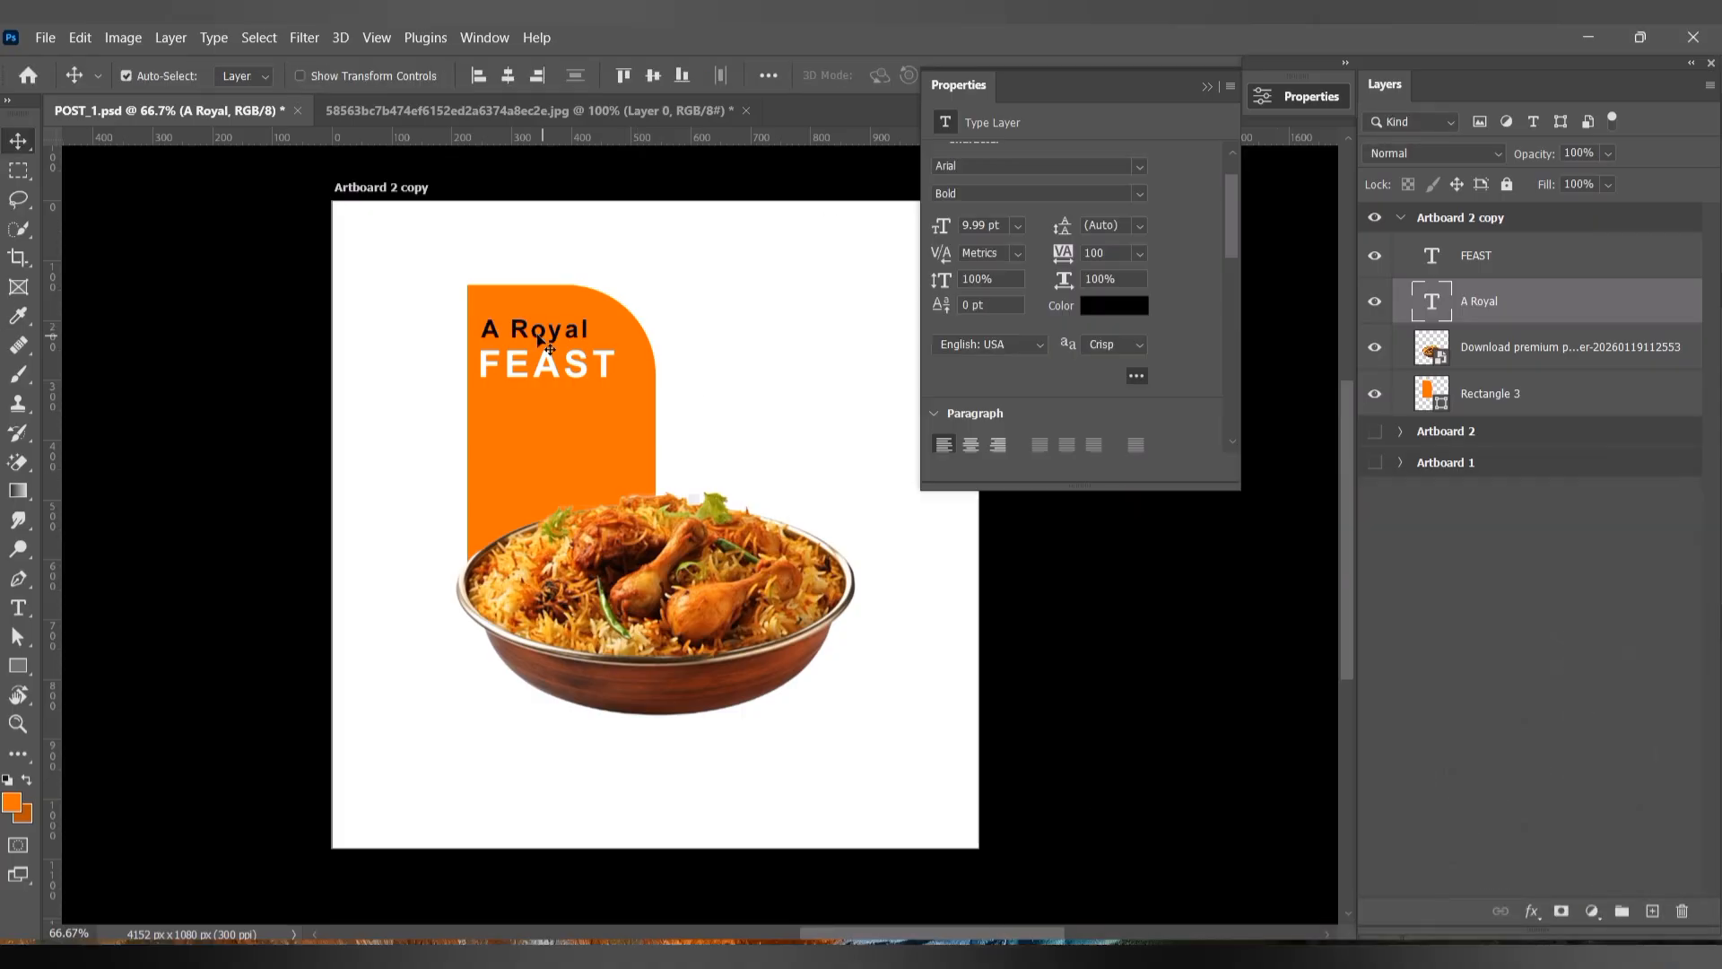
Step: Nudge "A Royal" slightly down toward "FEAST" and set its font size to 8 pt
key(Down)
key(Down)
key(Down)
key(Down)
key(Down)
key(Down)
key(Return)
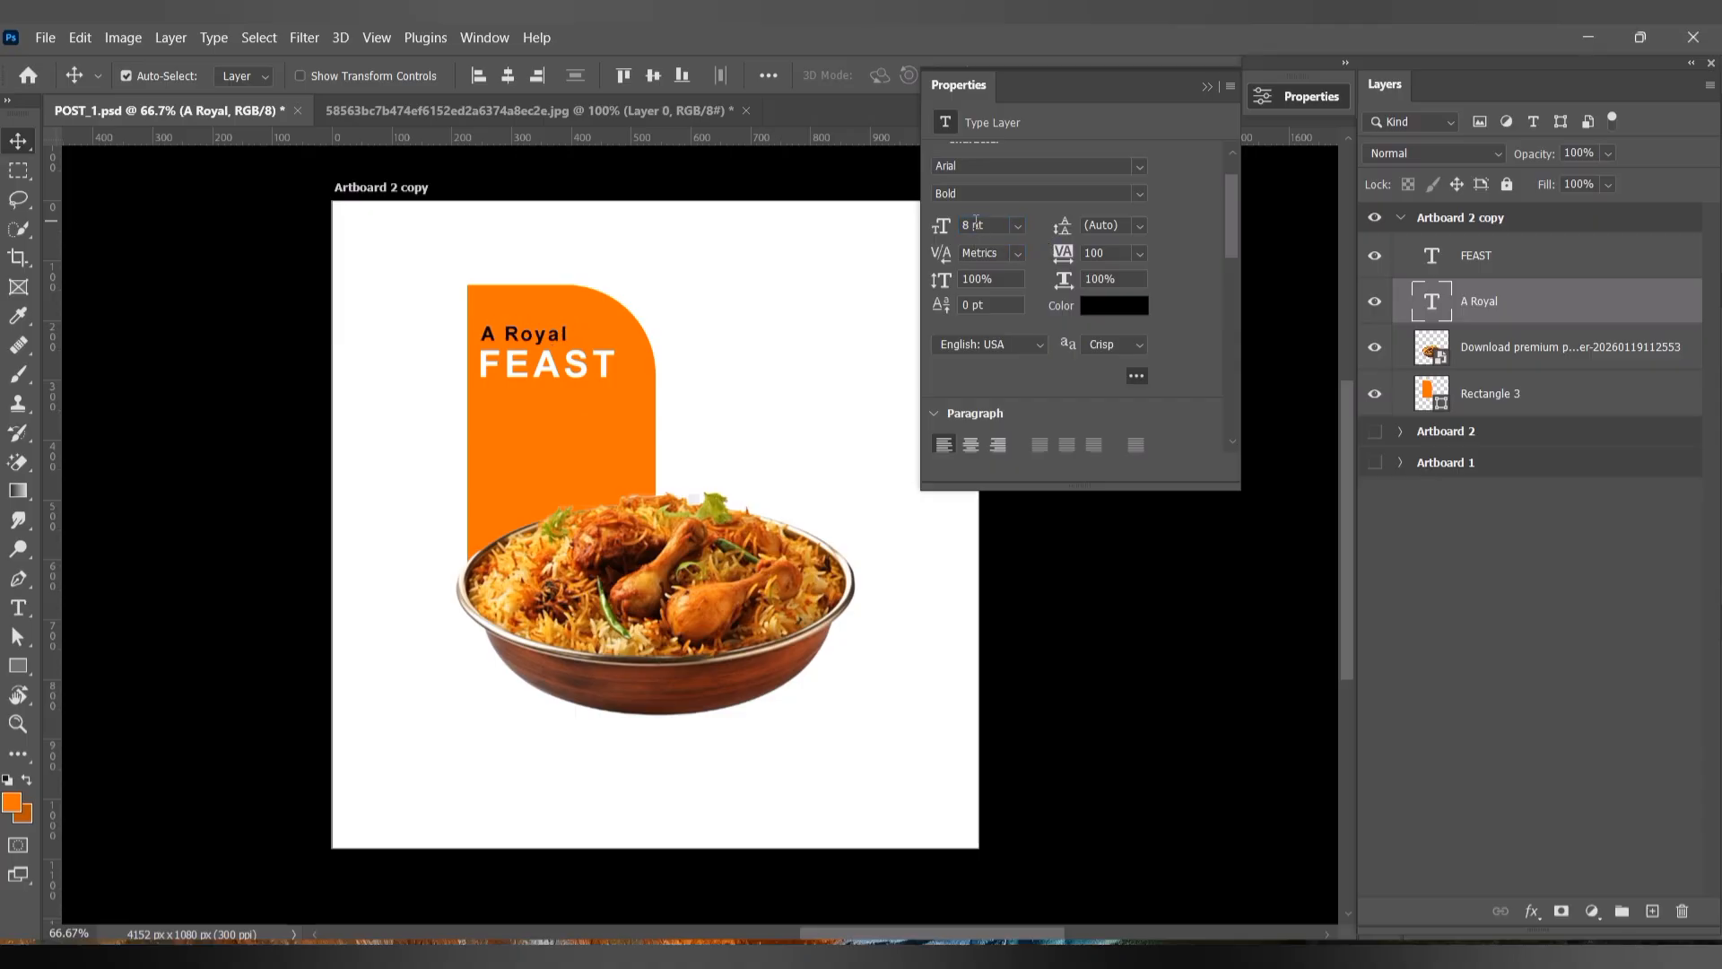
Step: Add the black text "IN EVERY" below "FEAST" and set its font size to 10 pt
key(t)
click(498, 404)
text(IN EVERY)
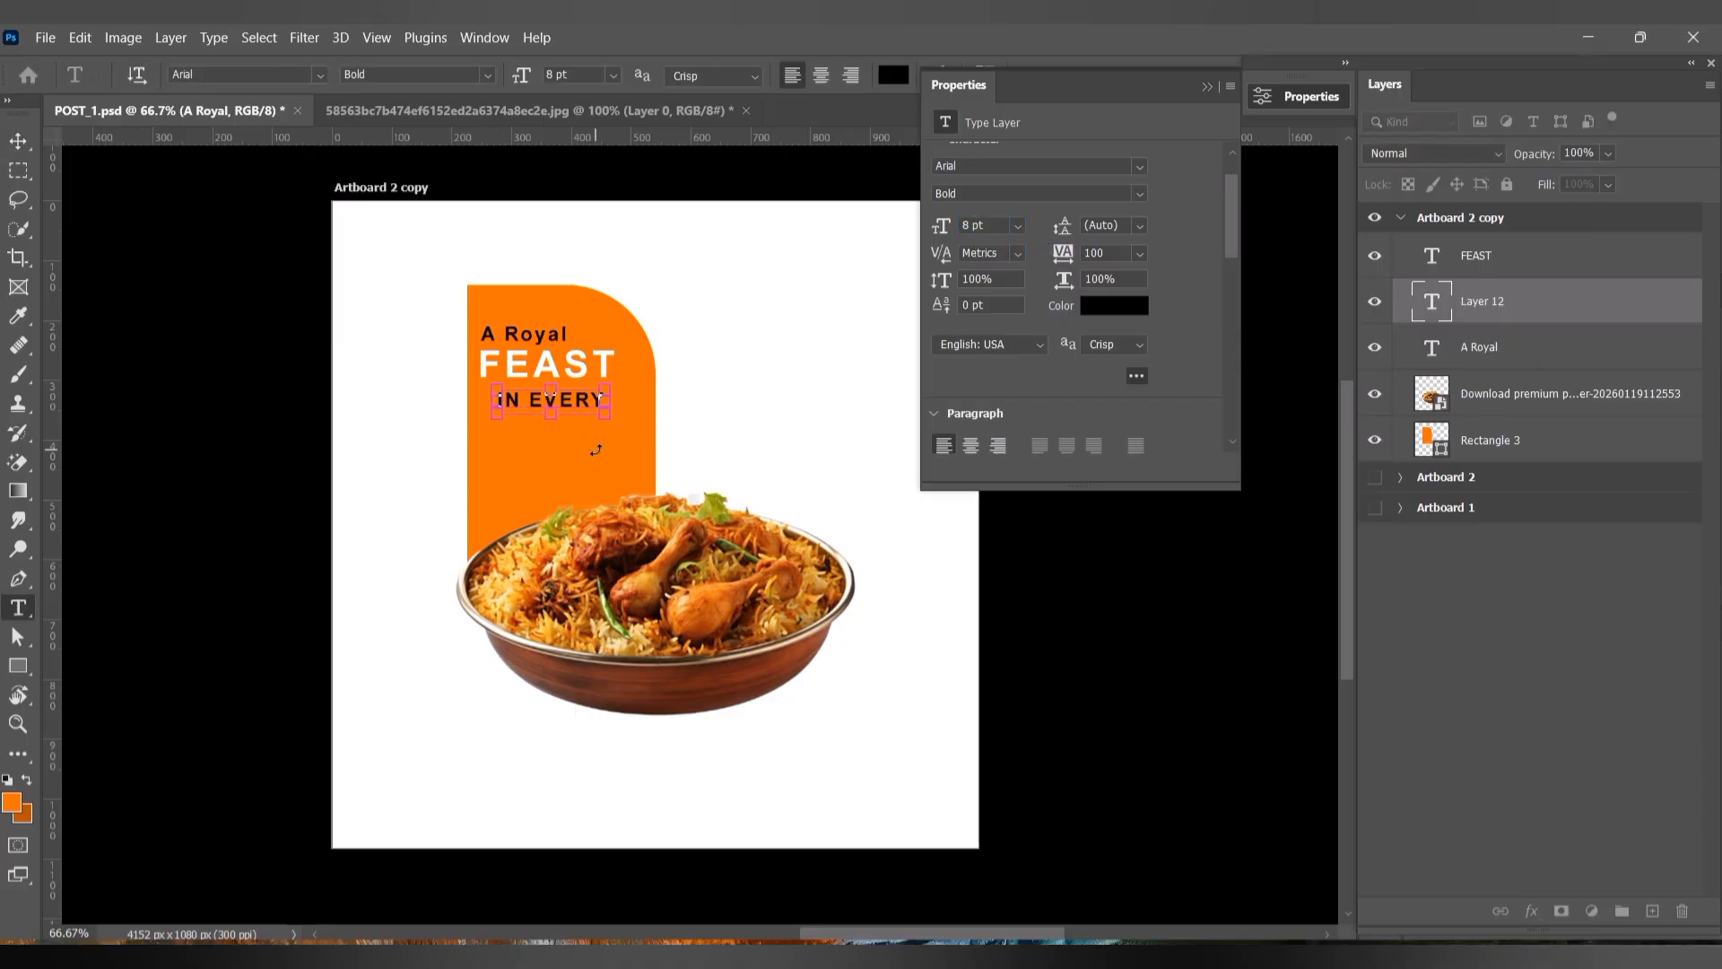
key(ctrl+a)
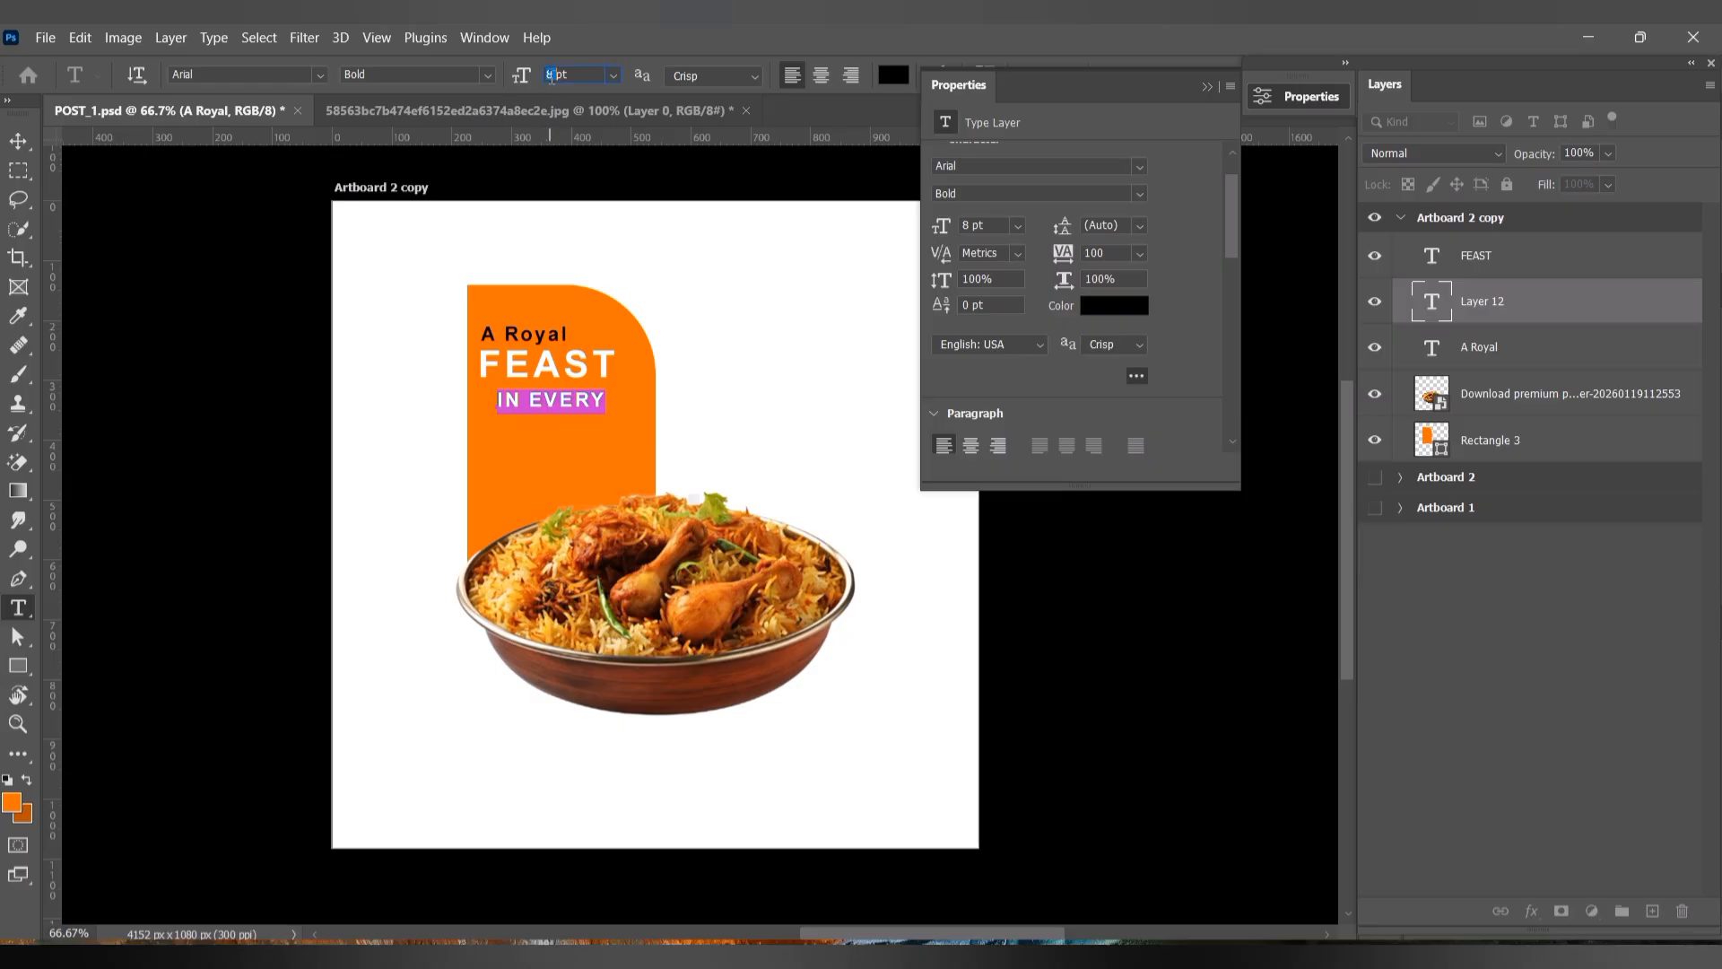
double_click(552, 76)
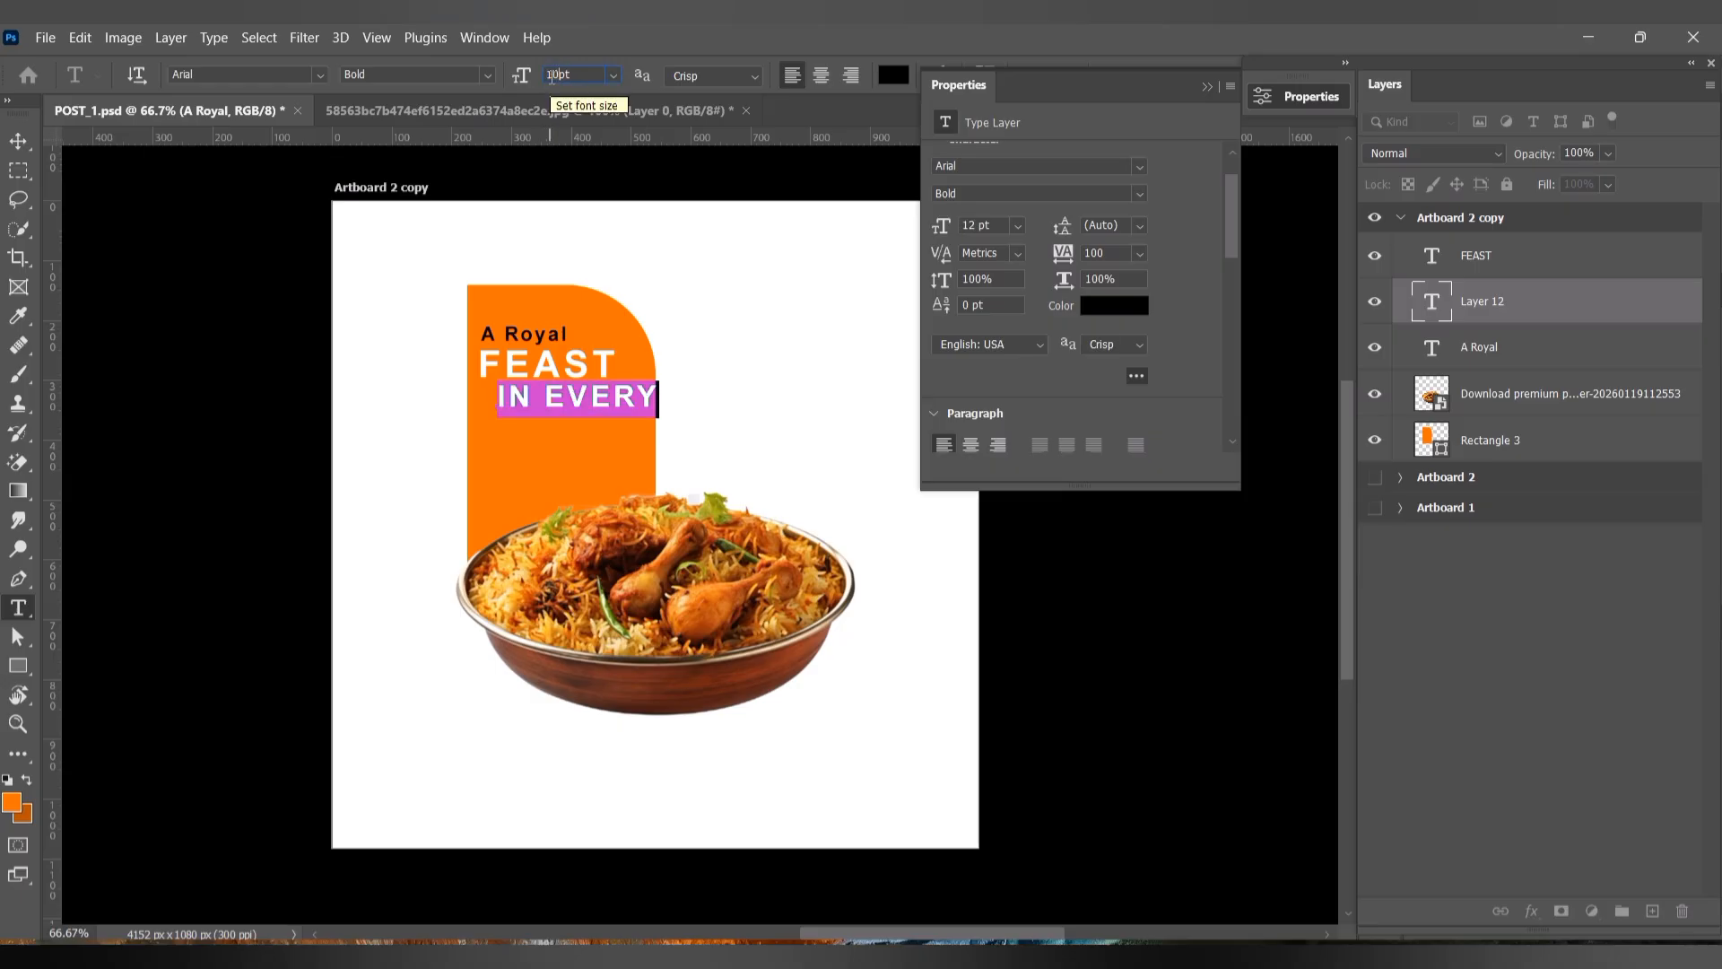
key(Return)
key(Return)
Step: Move "IN EVERY" left so it lines up with the left edge of "FEAST"
click(18, 140)
click(564, 409)
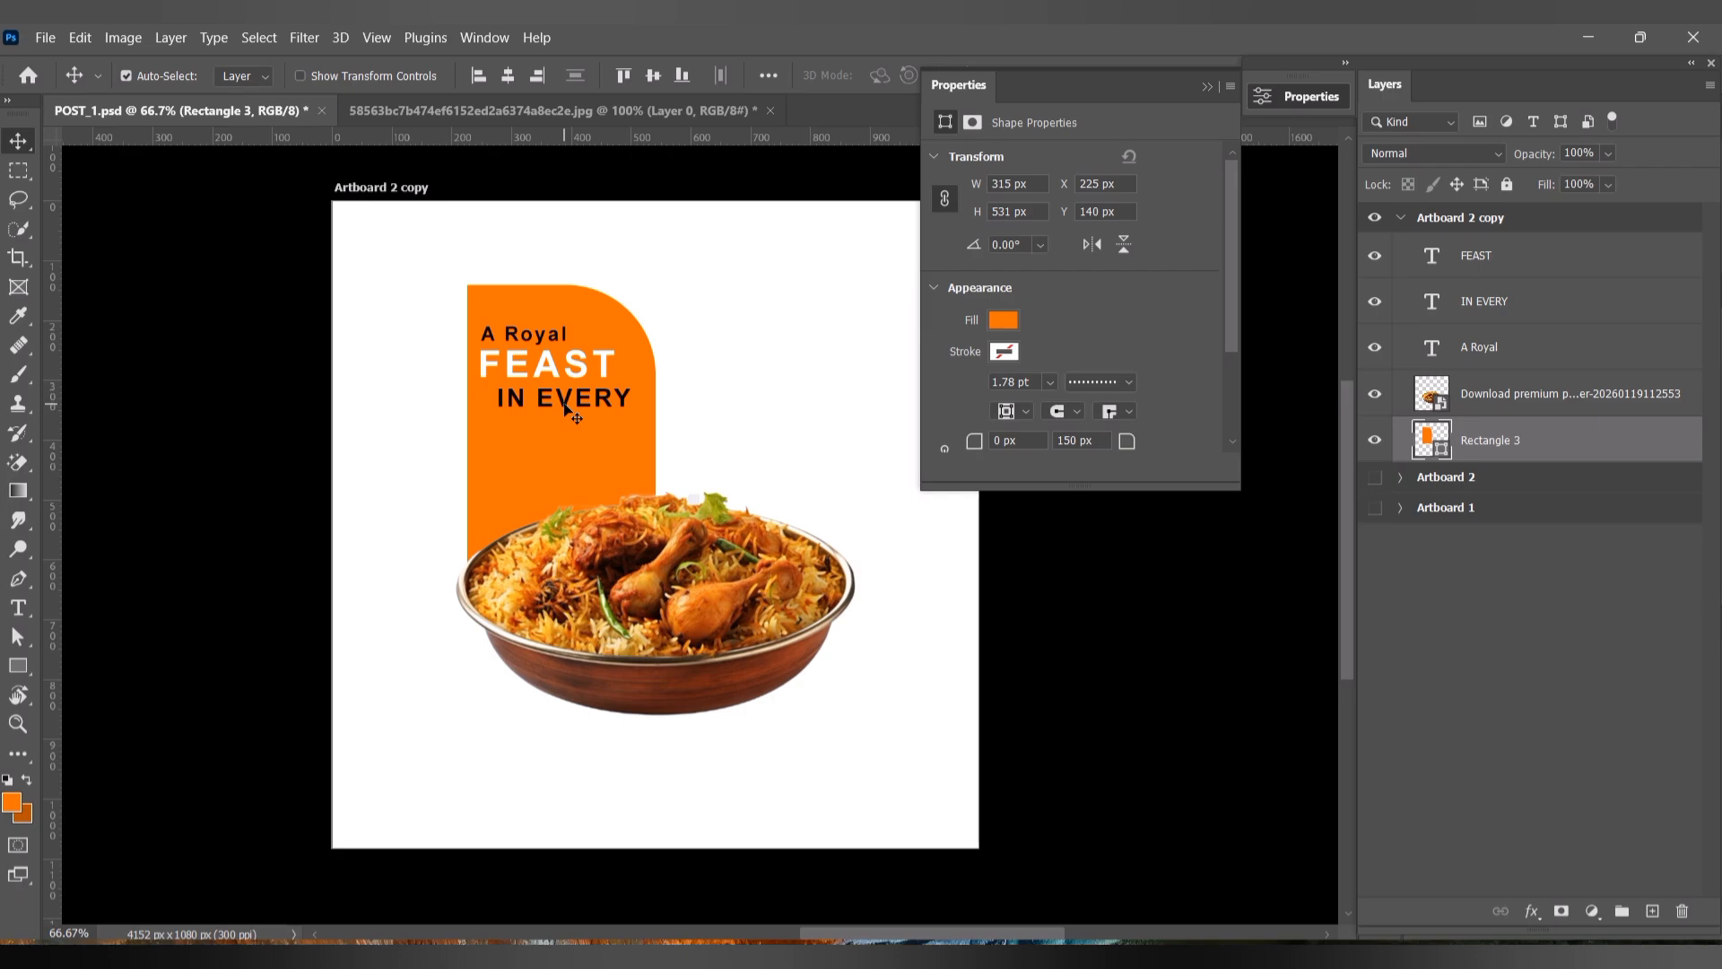
double_click(564, 404)
click(286, 288)
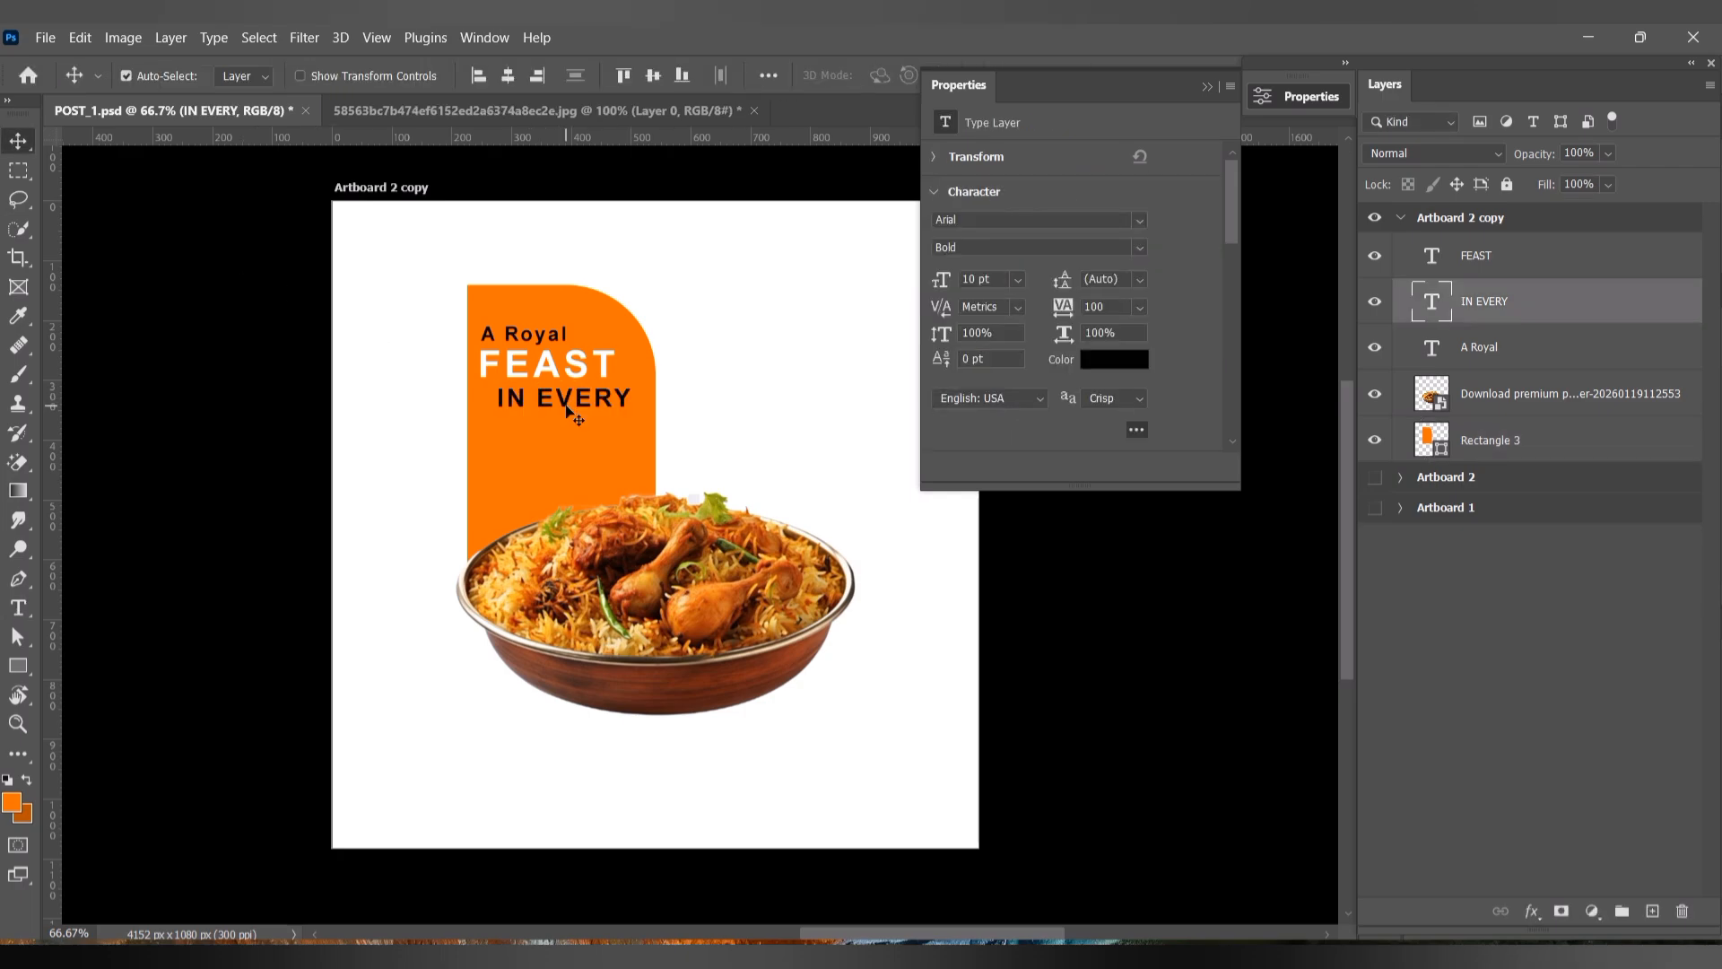
drag(567, 408, 548, 405)
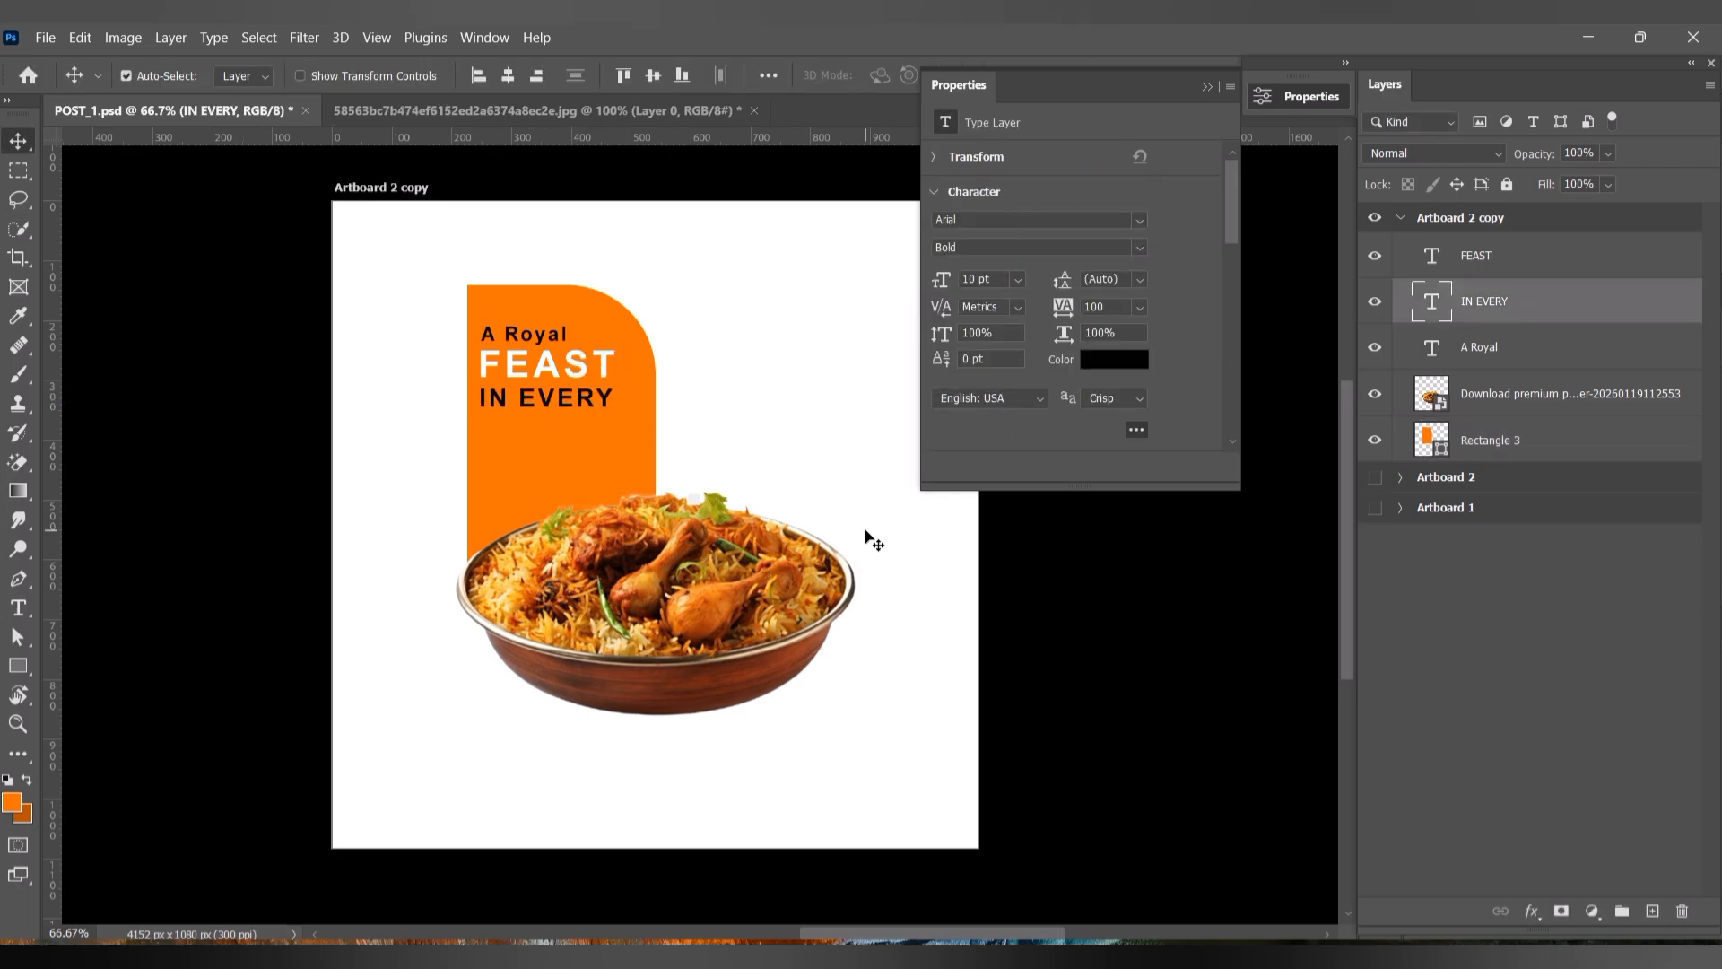
Step: Add the black text "BITE" below "IN EVERY" and enlarge its font size to 20 pt
key(t)
click(507, 454)
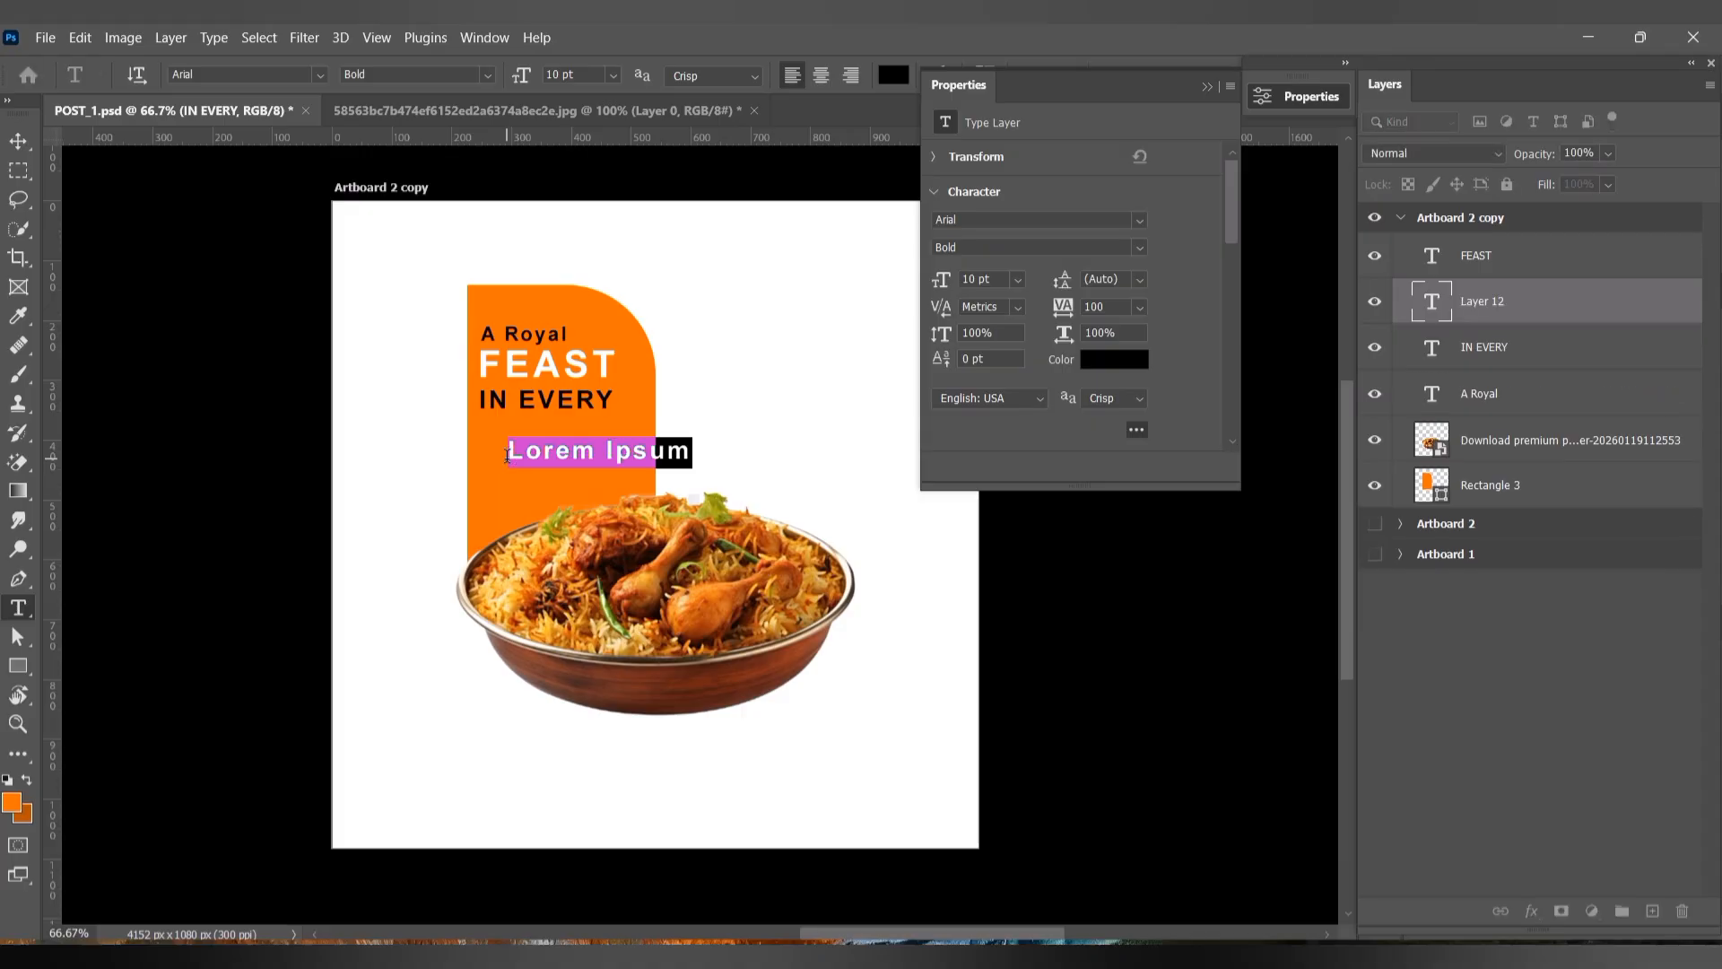
text(BITE)
key(ctrl+Return)
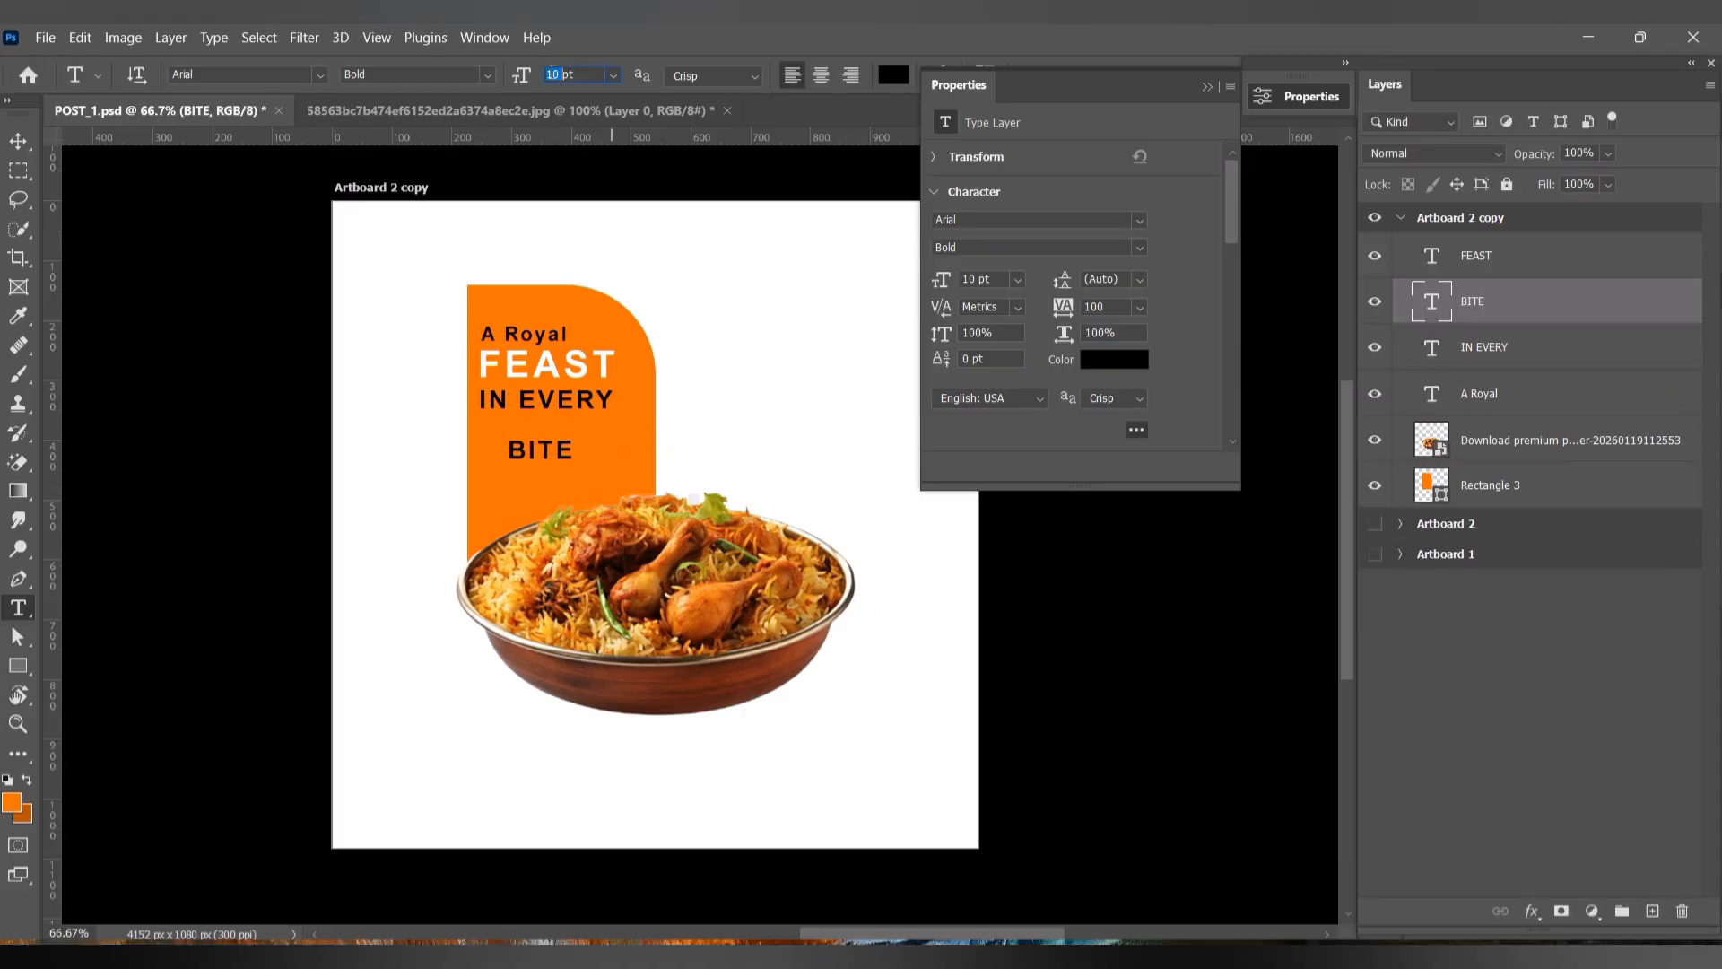
key(Return)
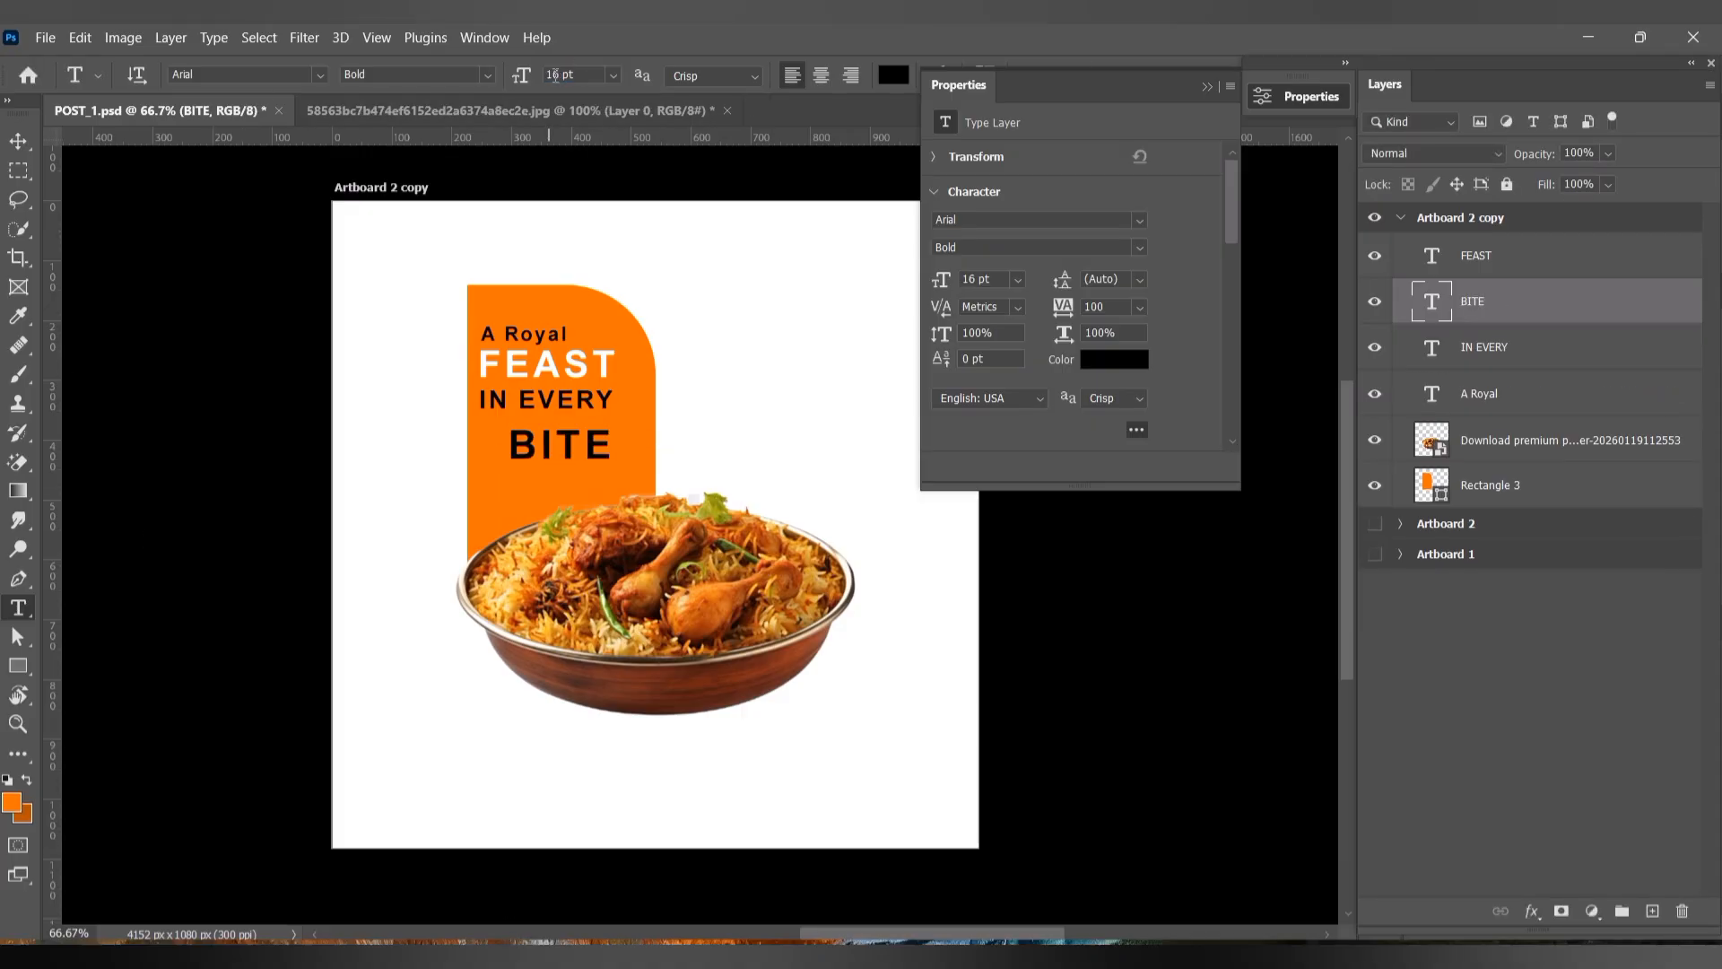
Step: Line "BITE" up with the left edge of the text above and nudge it slightly closer to "IN EVERY"
key(v)
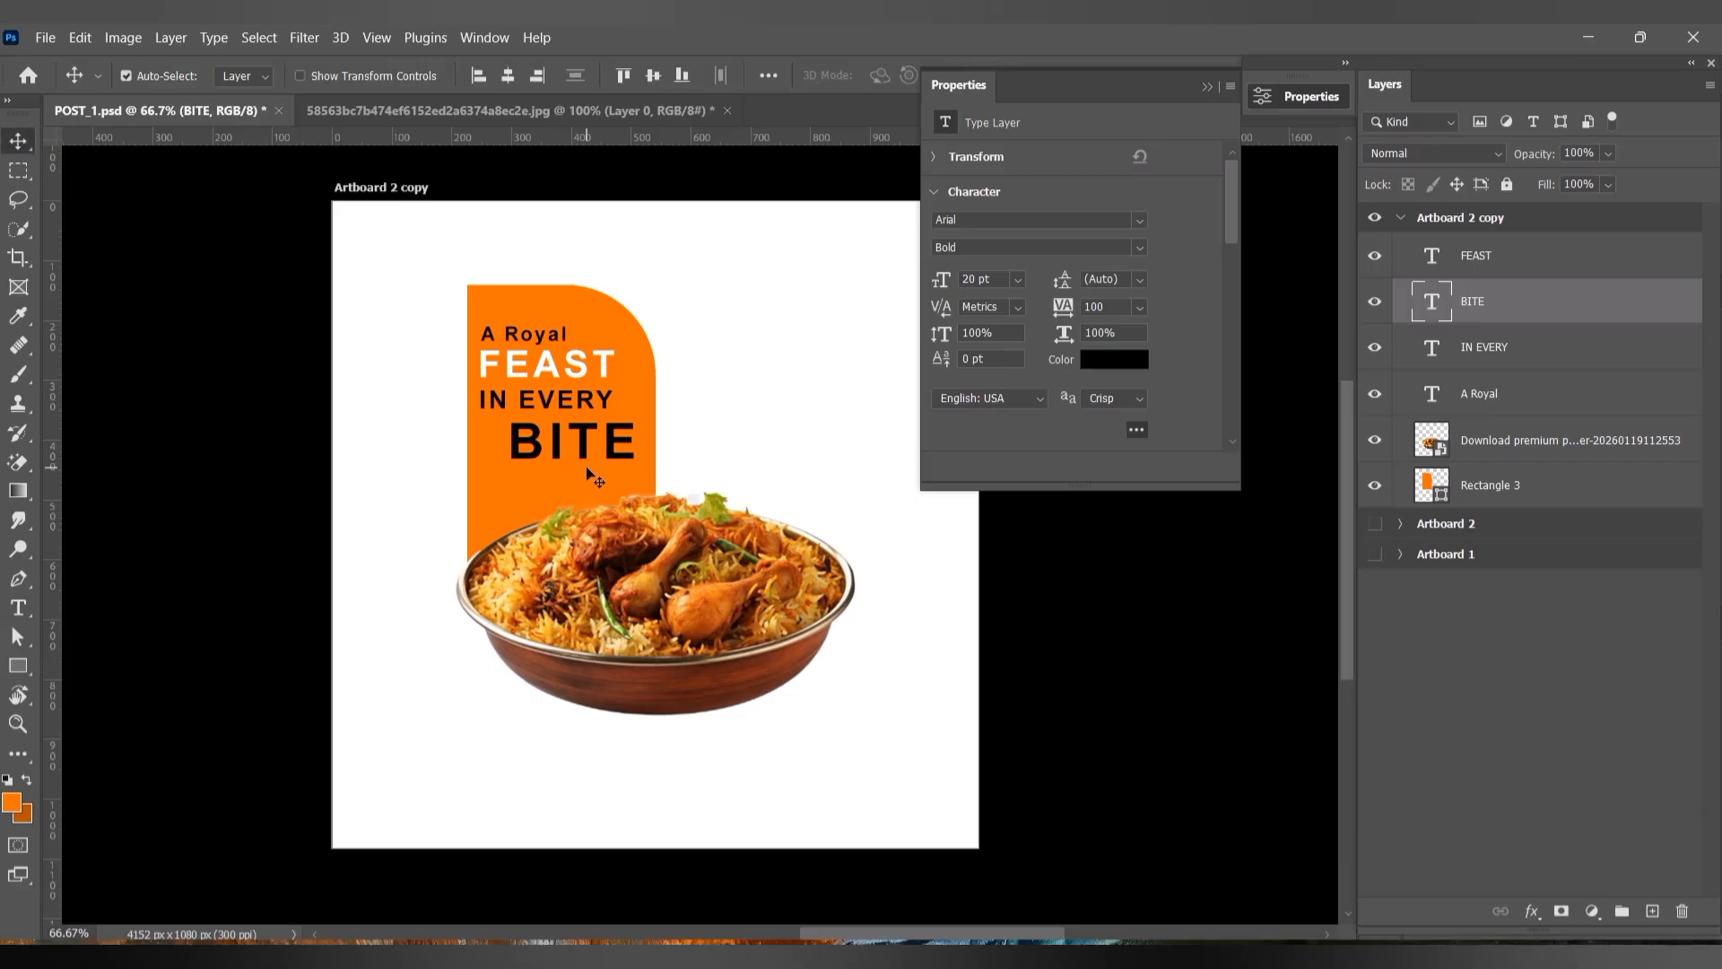
drag(585, 452, 550, 454)
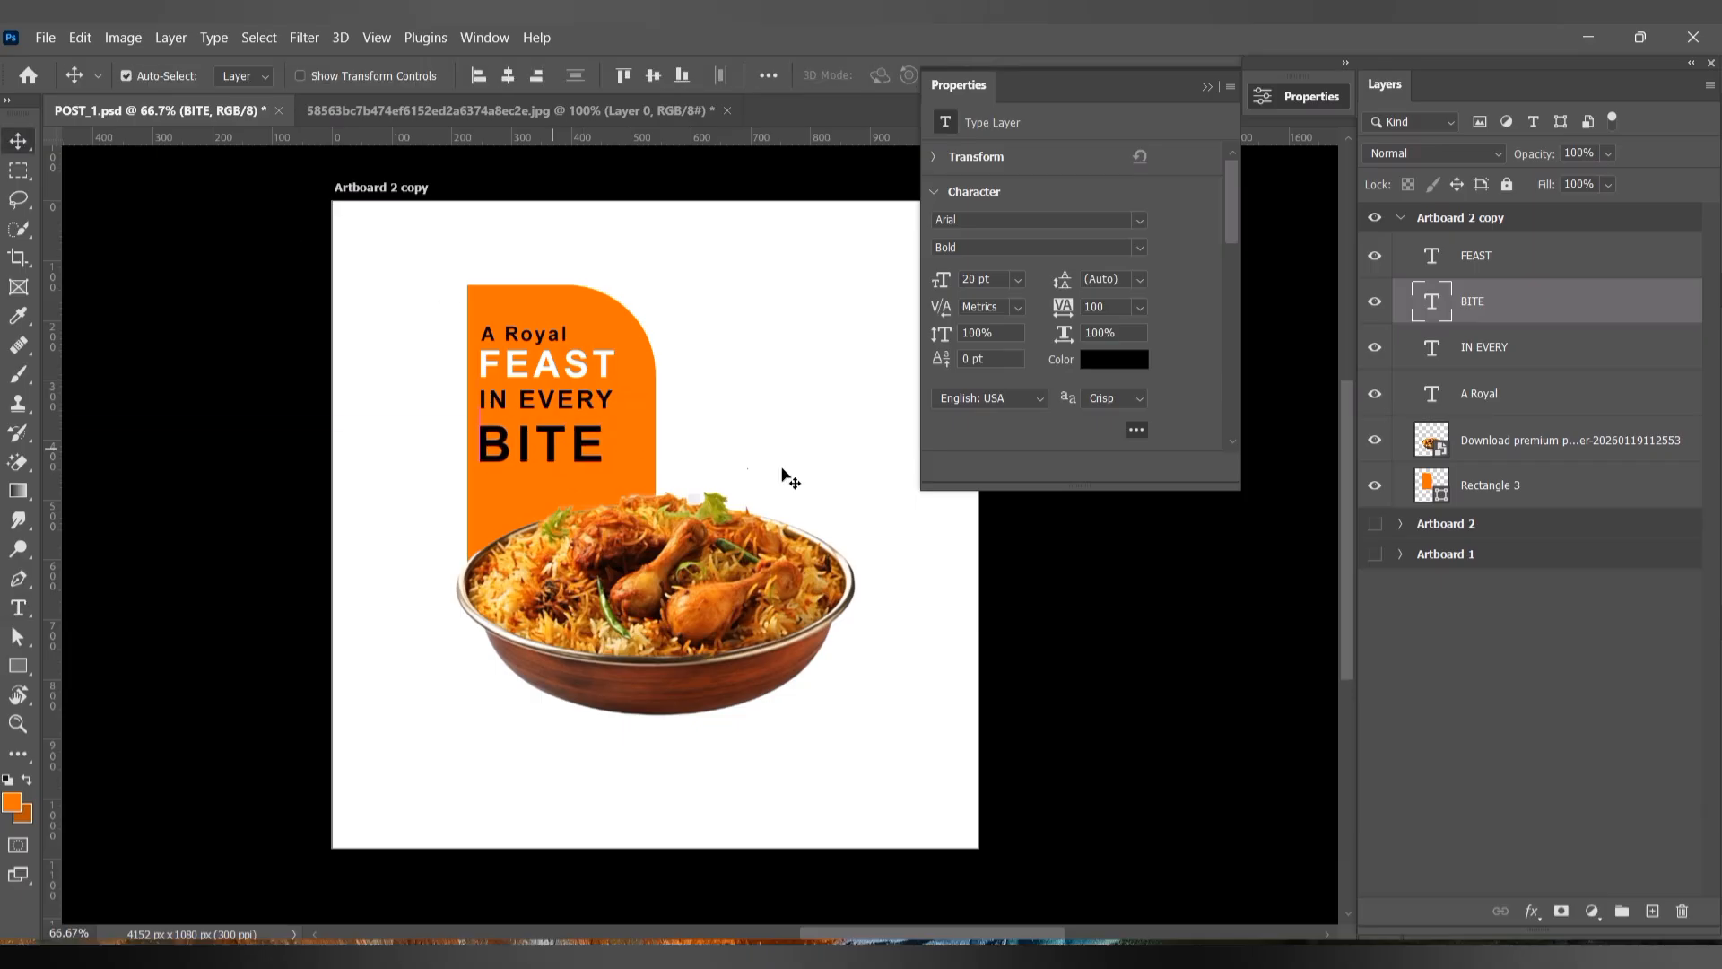
click(1227, 580)
click(579, 451)
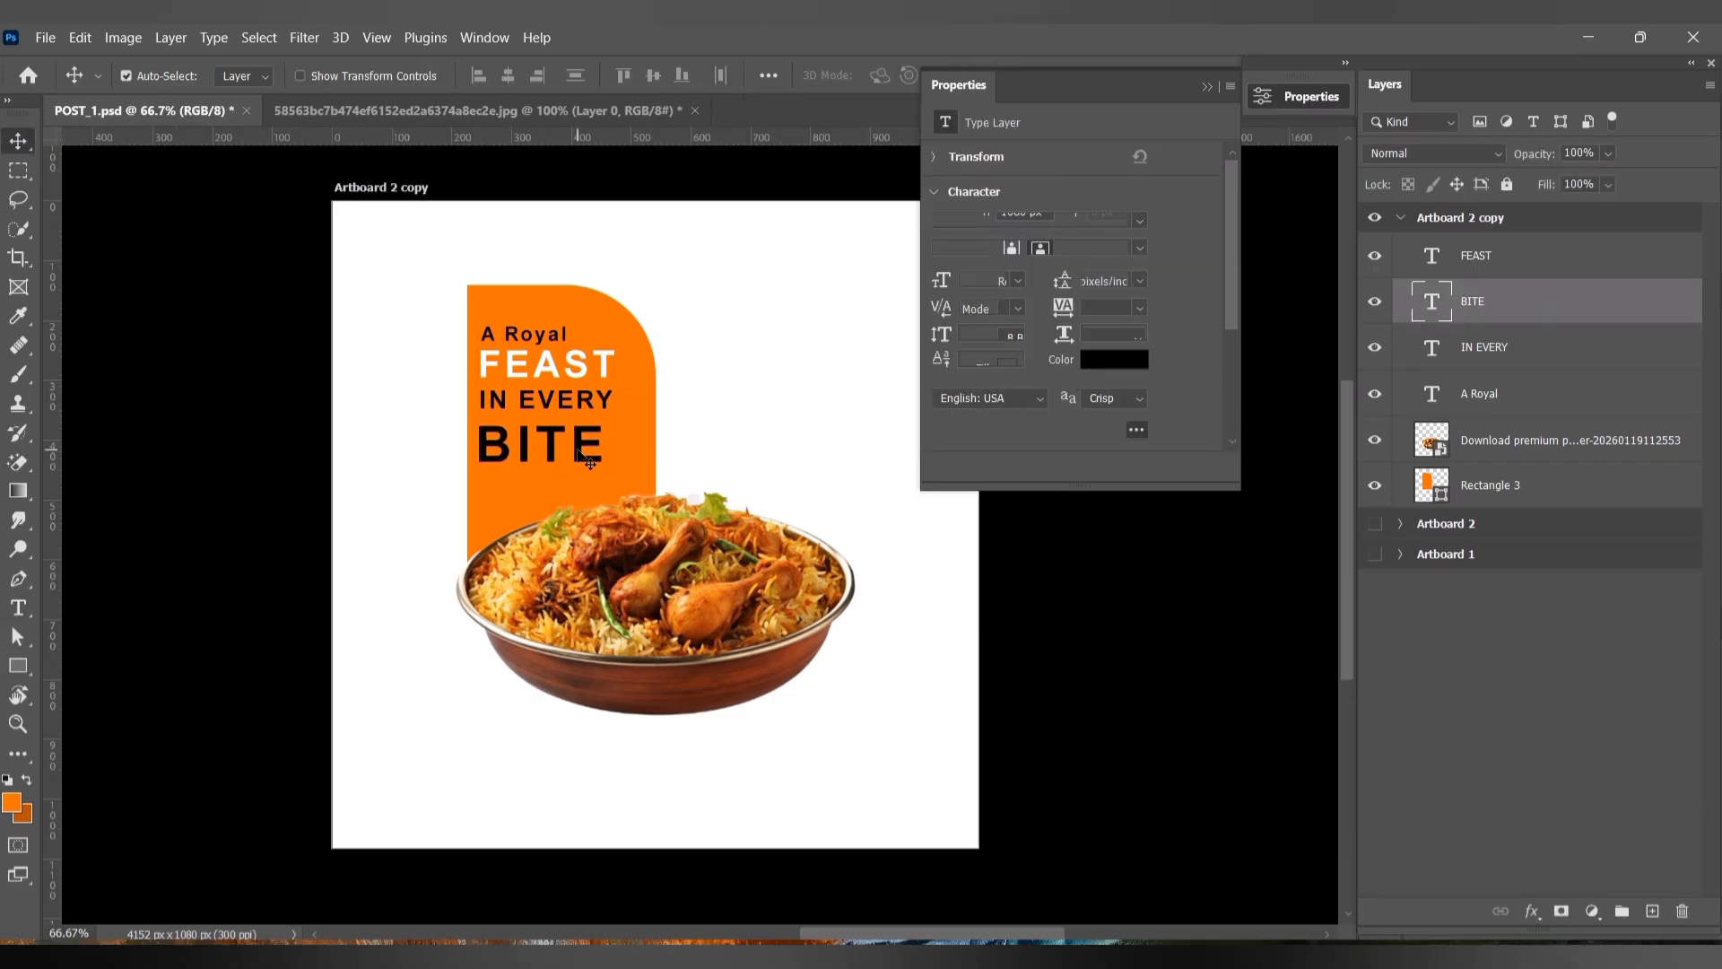
key(shift+Up)
Step: Append an exclamation mark to "BITE" and color only that character white
double_click(602, 435)
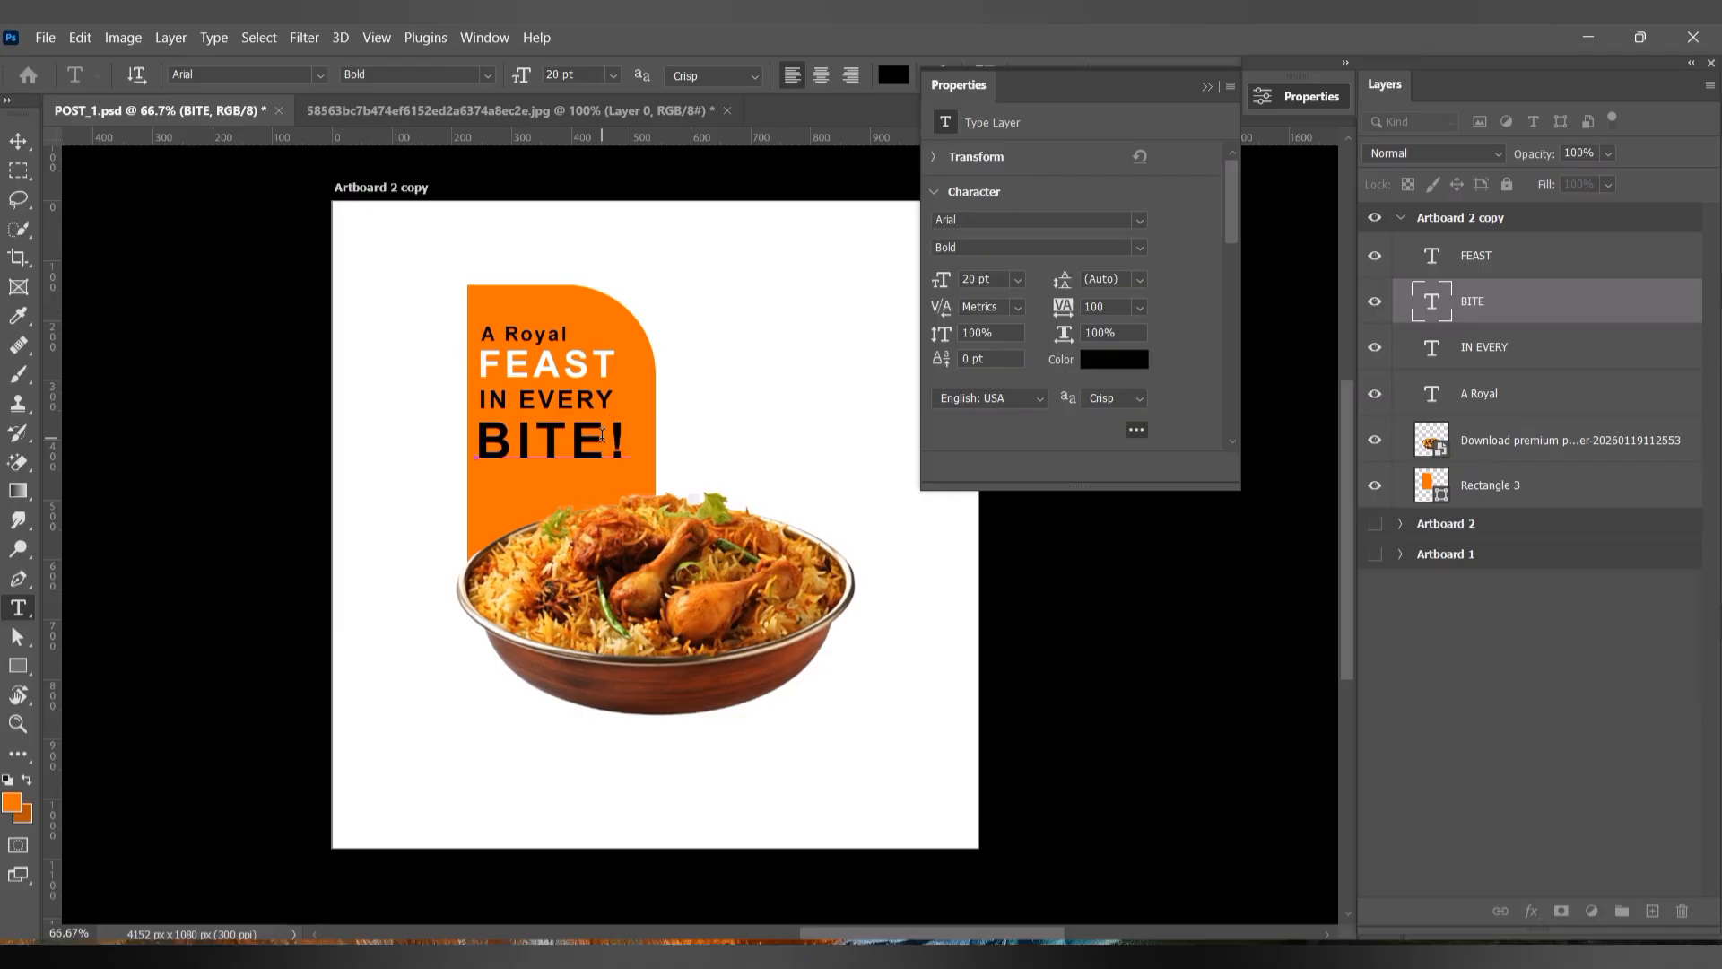
drag(604, 436, 630, 433)
click(1114, 359)
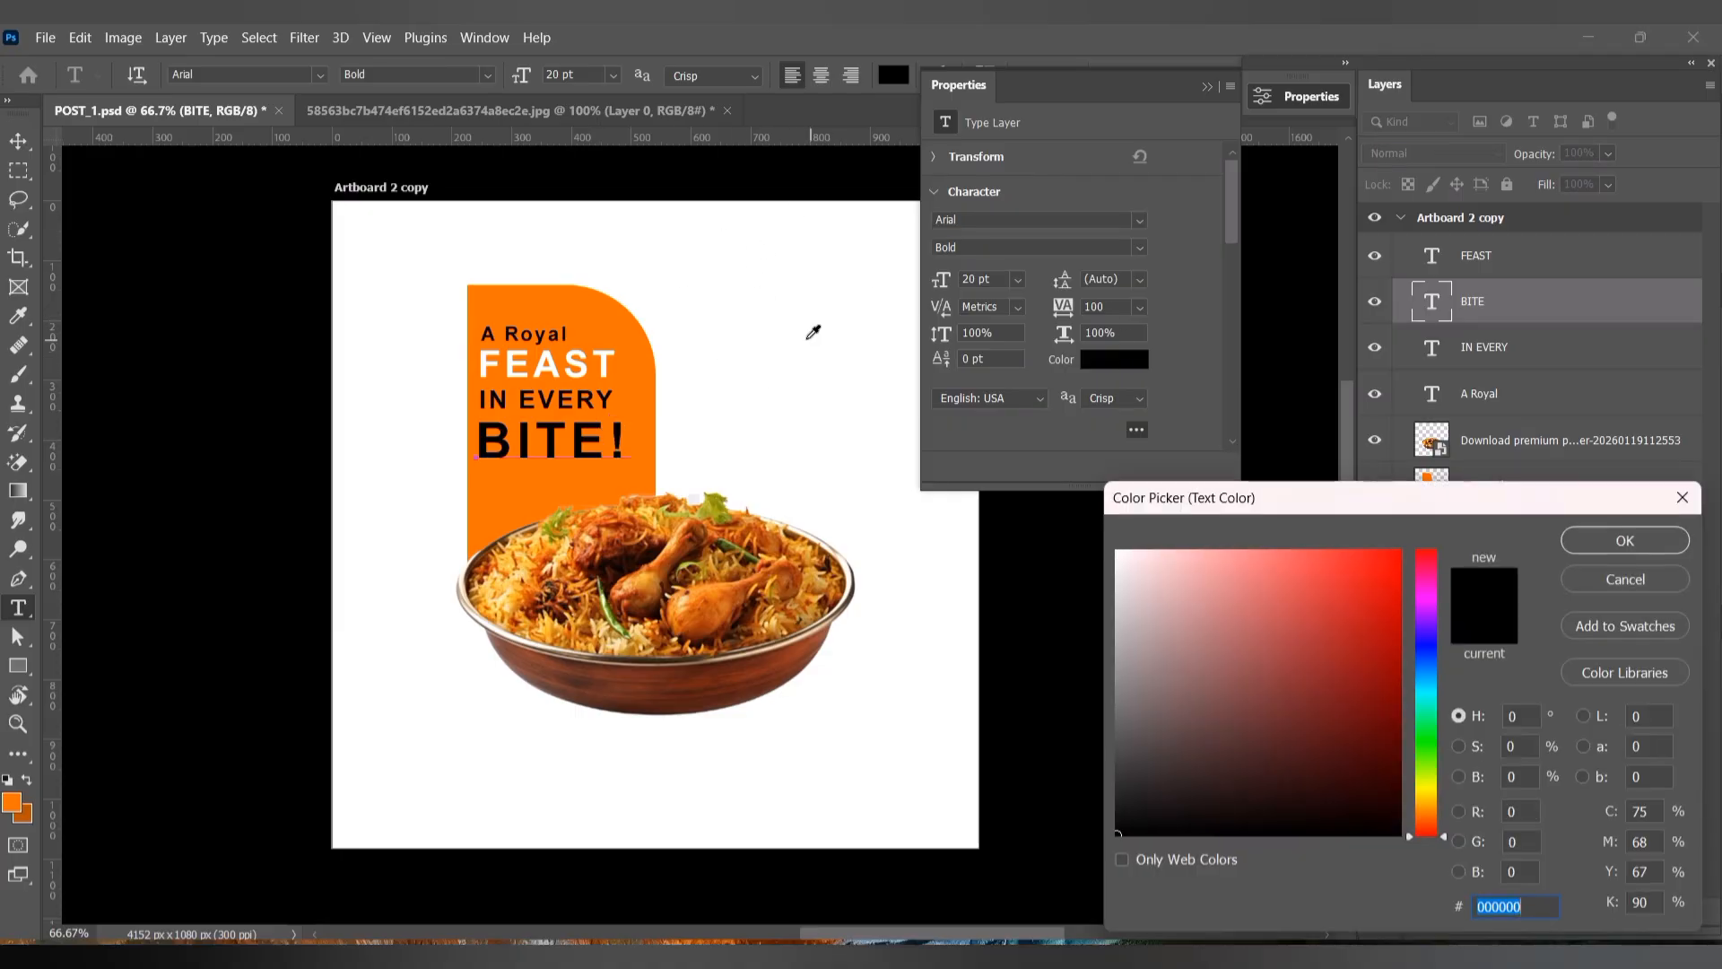
click(807, 334)
key(Return)
click(18, 141)
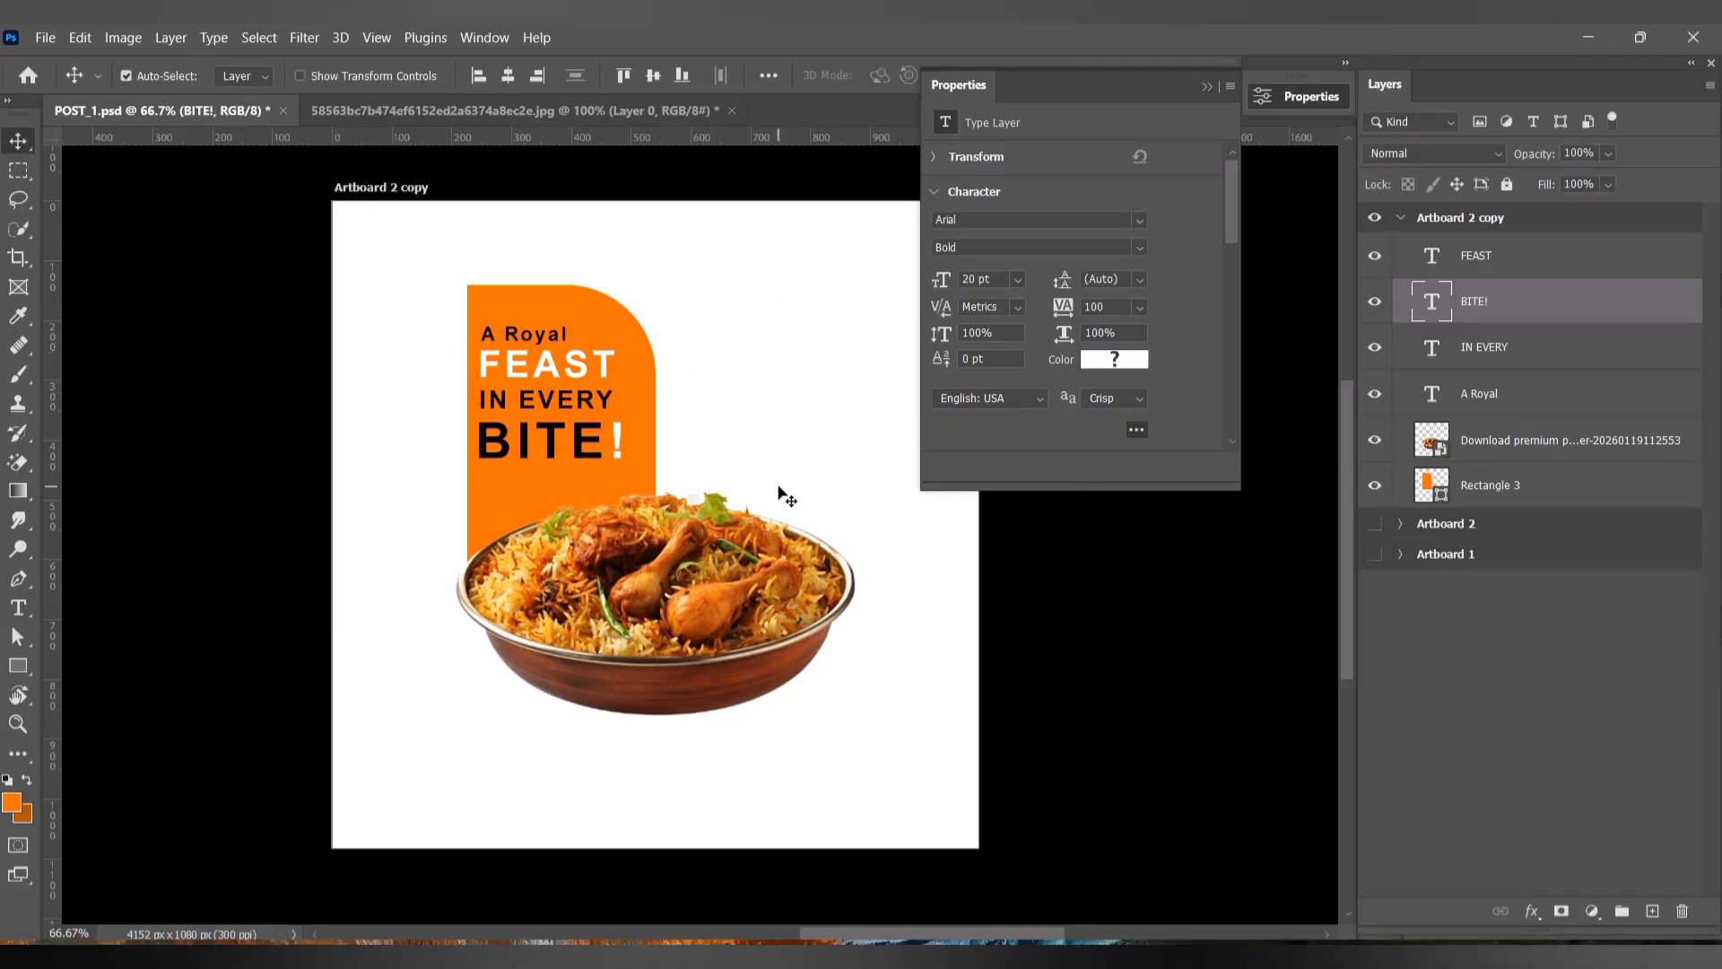
Step: Move the four text layers and the orange rectangle down together until the rectangle's Y position is 184 px
click(1484, 394)
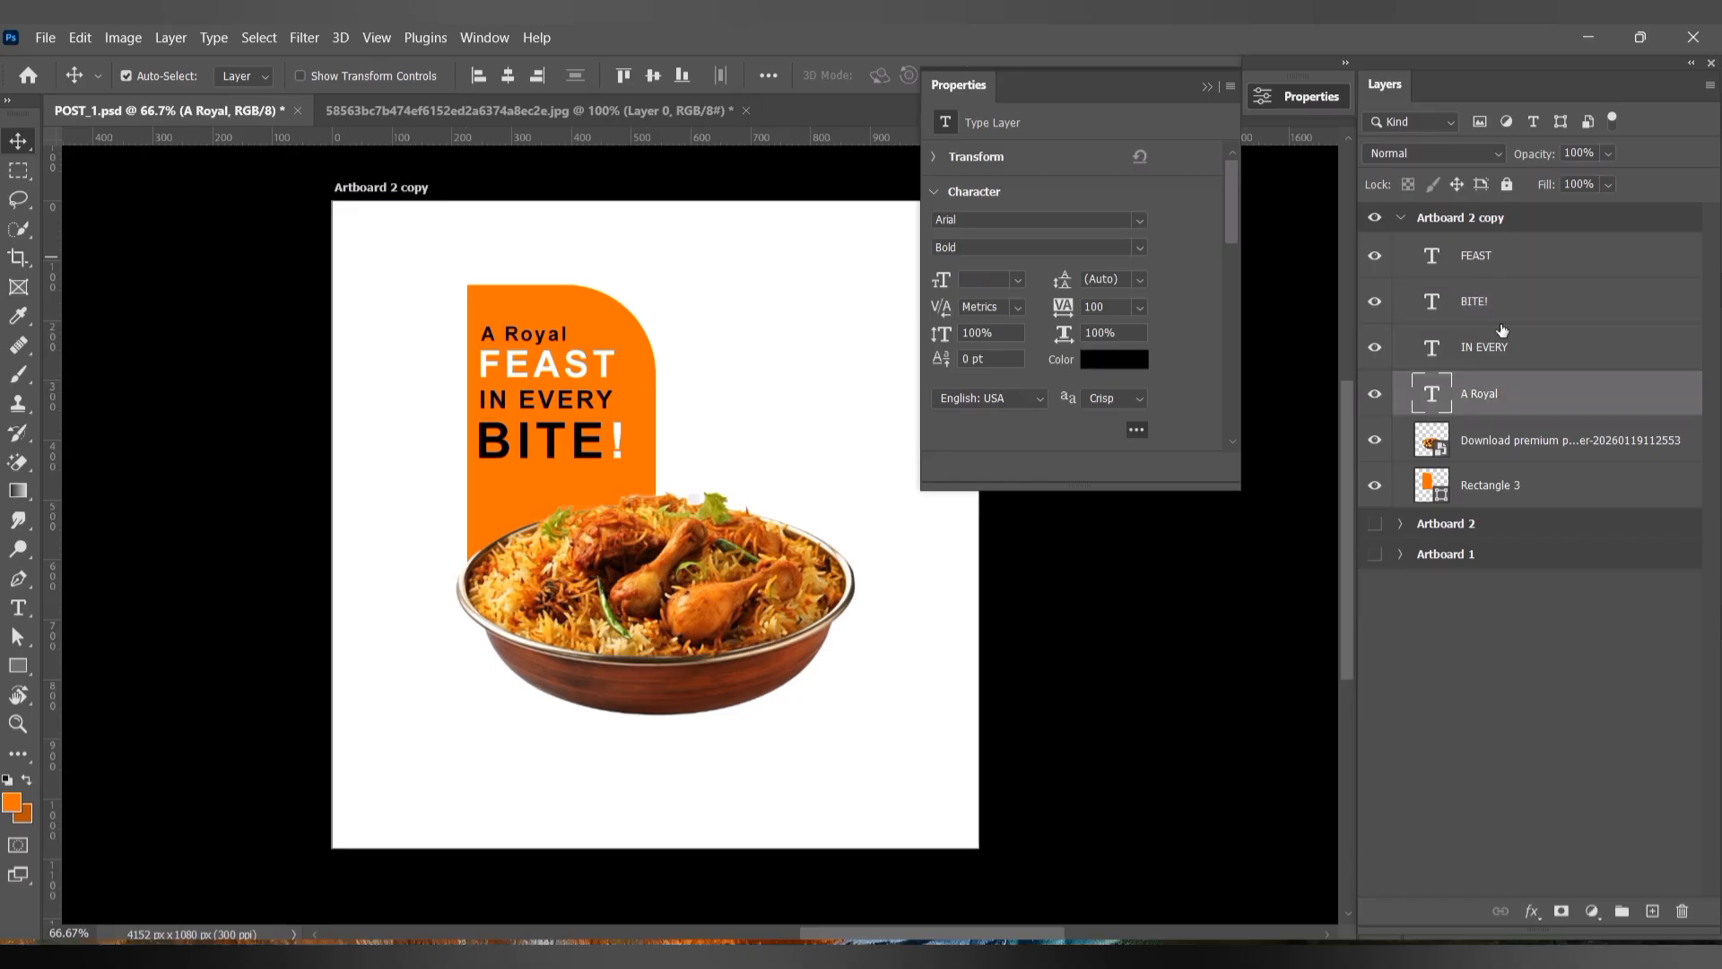
shift+click(1489, 260)
shift+click(1480, 489)
key(Down)
key(Down)
key(Down)
key(Down)
key(Down)
key(Down)
key(Down)
key(Down)
key(Down)
key(Down)
key(Down)
key(Down)
key(Down)
key(Down)
key(Down)
key(Down)
key(Down)
key(Down)
key(Down)
key(Down)
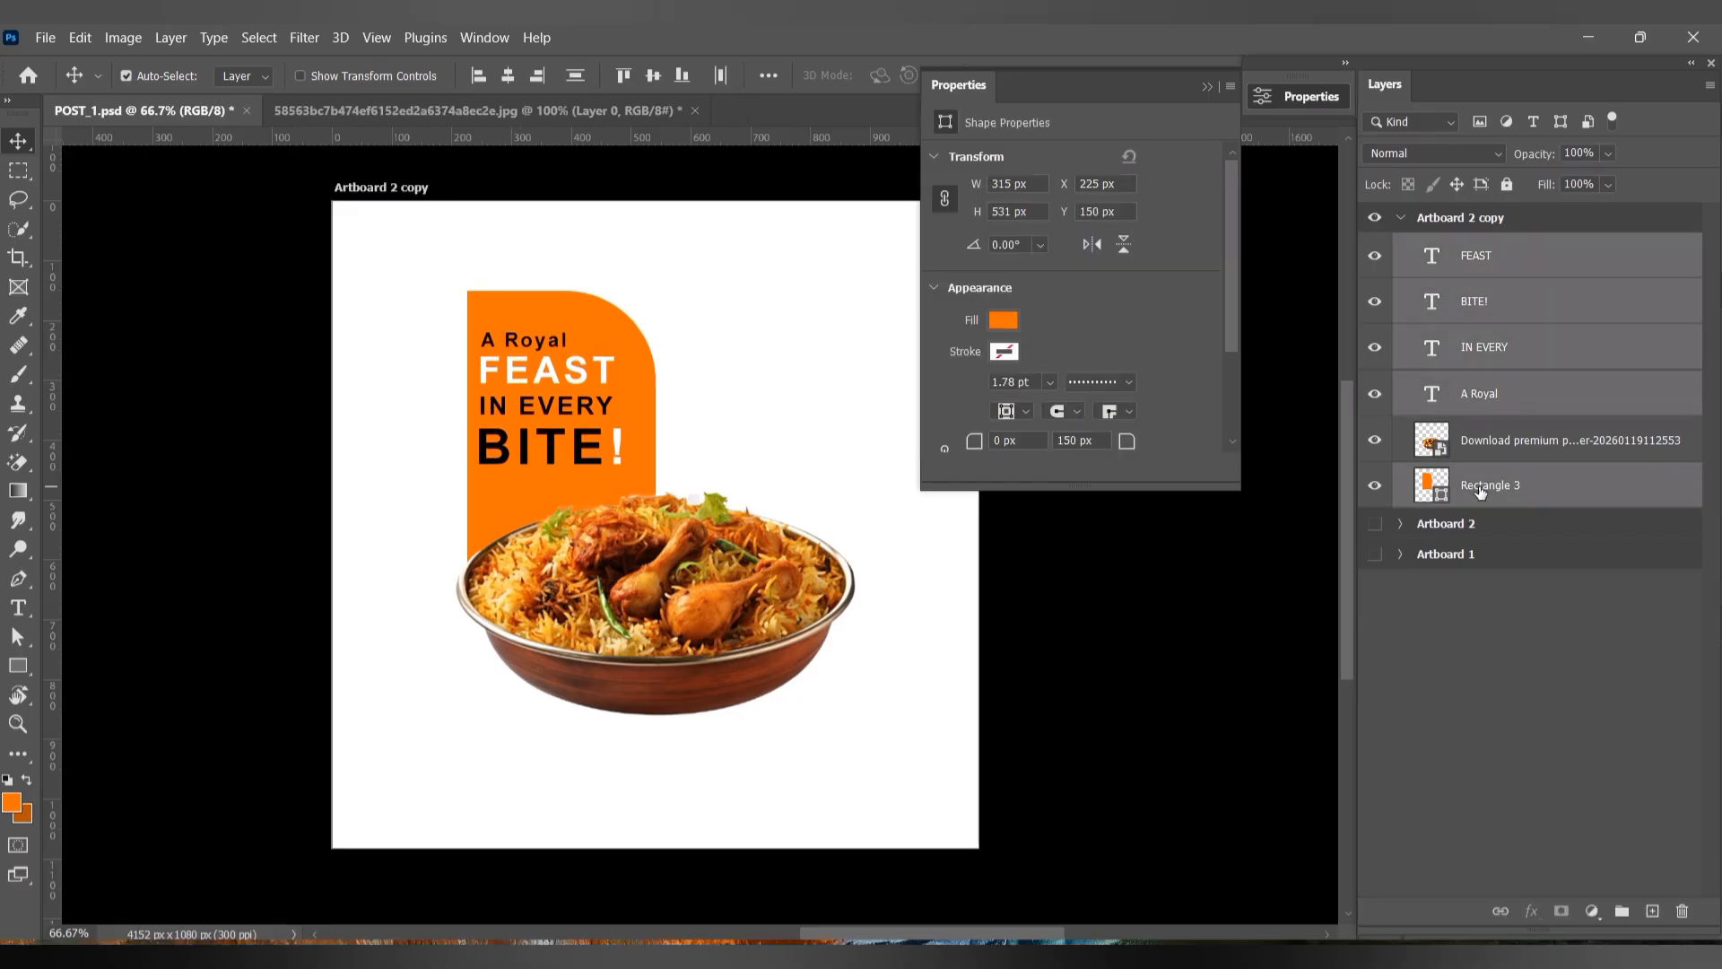
key(Down)
key(Down)
key(Down)
key(Down)
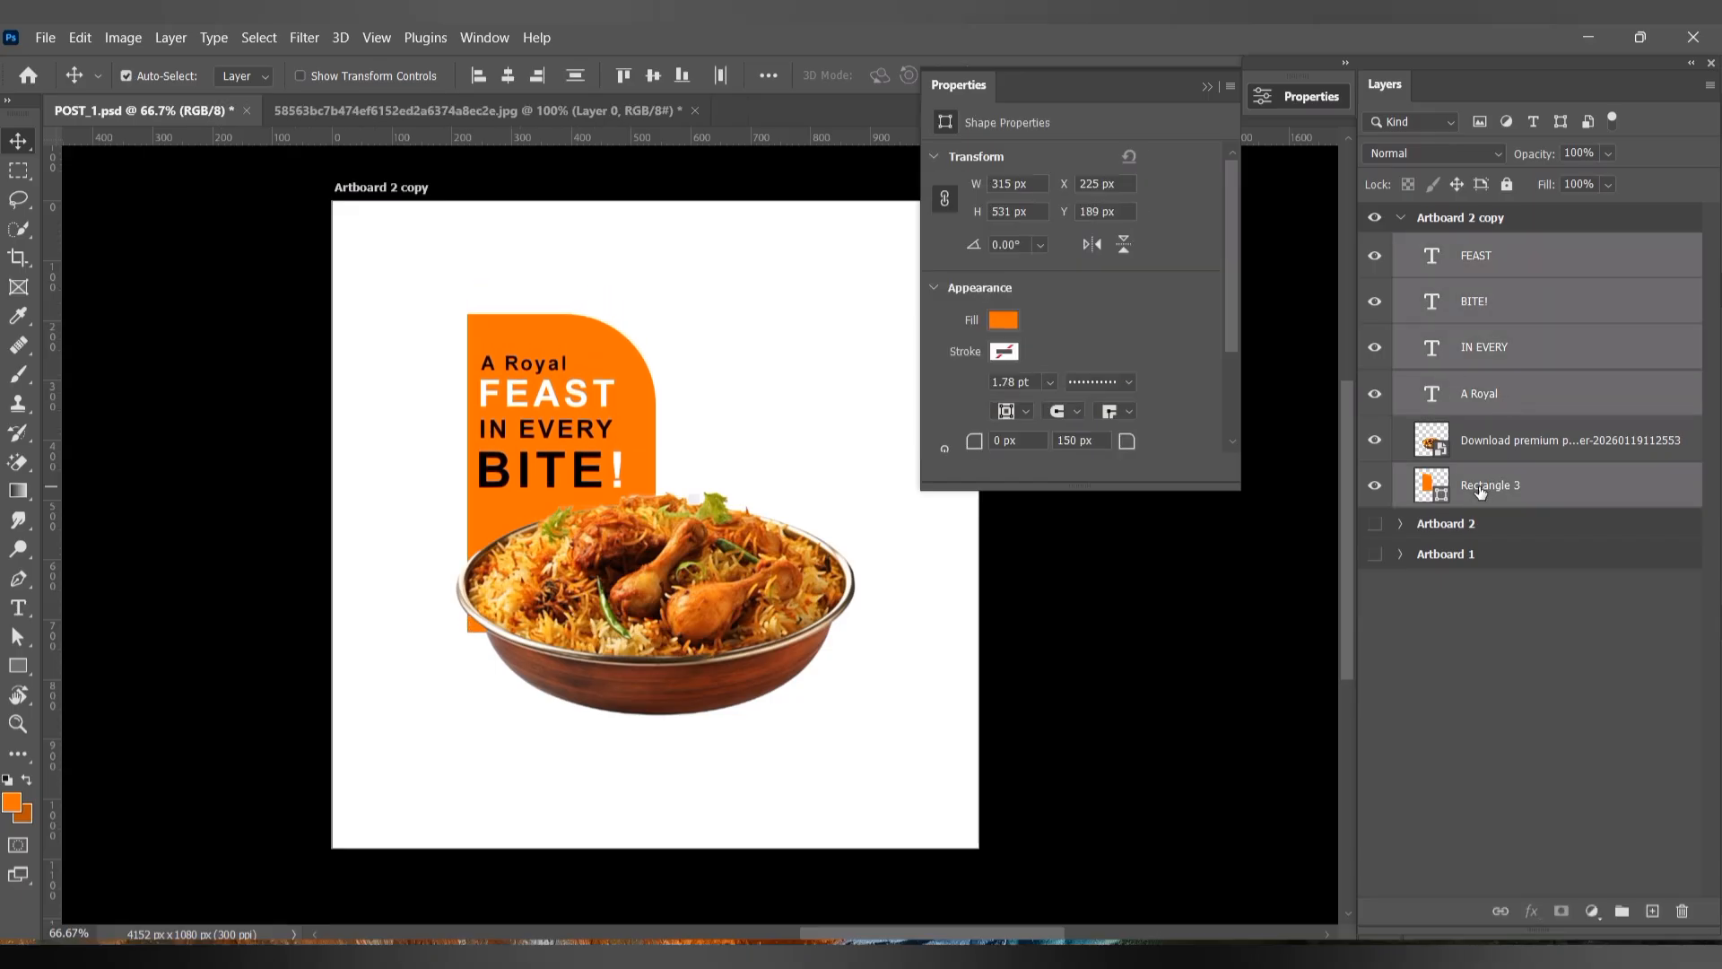
click(1491, 504)
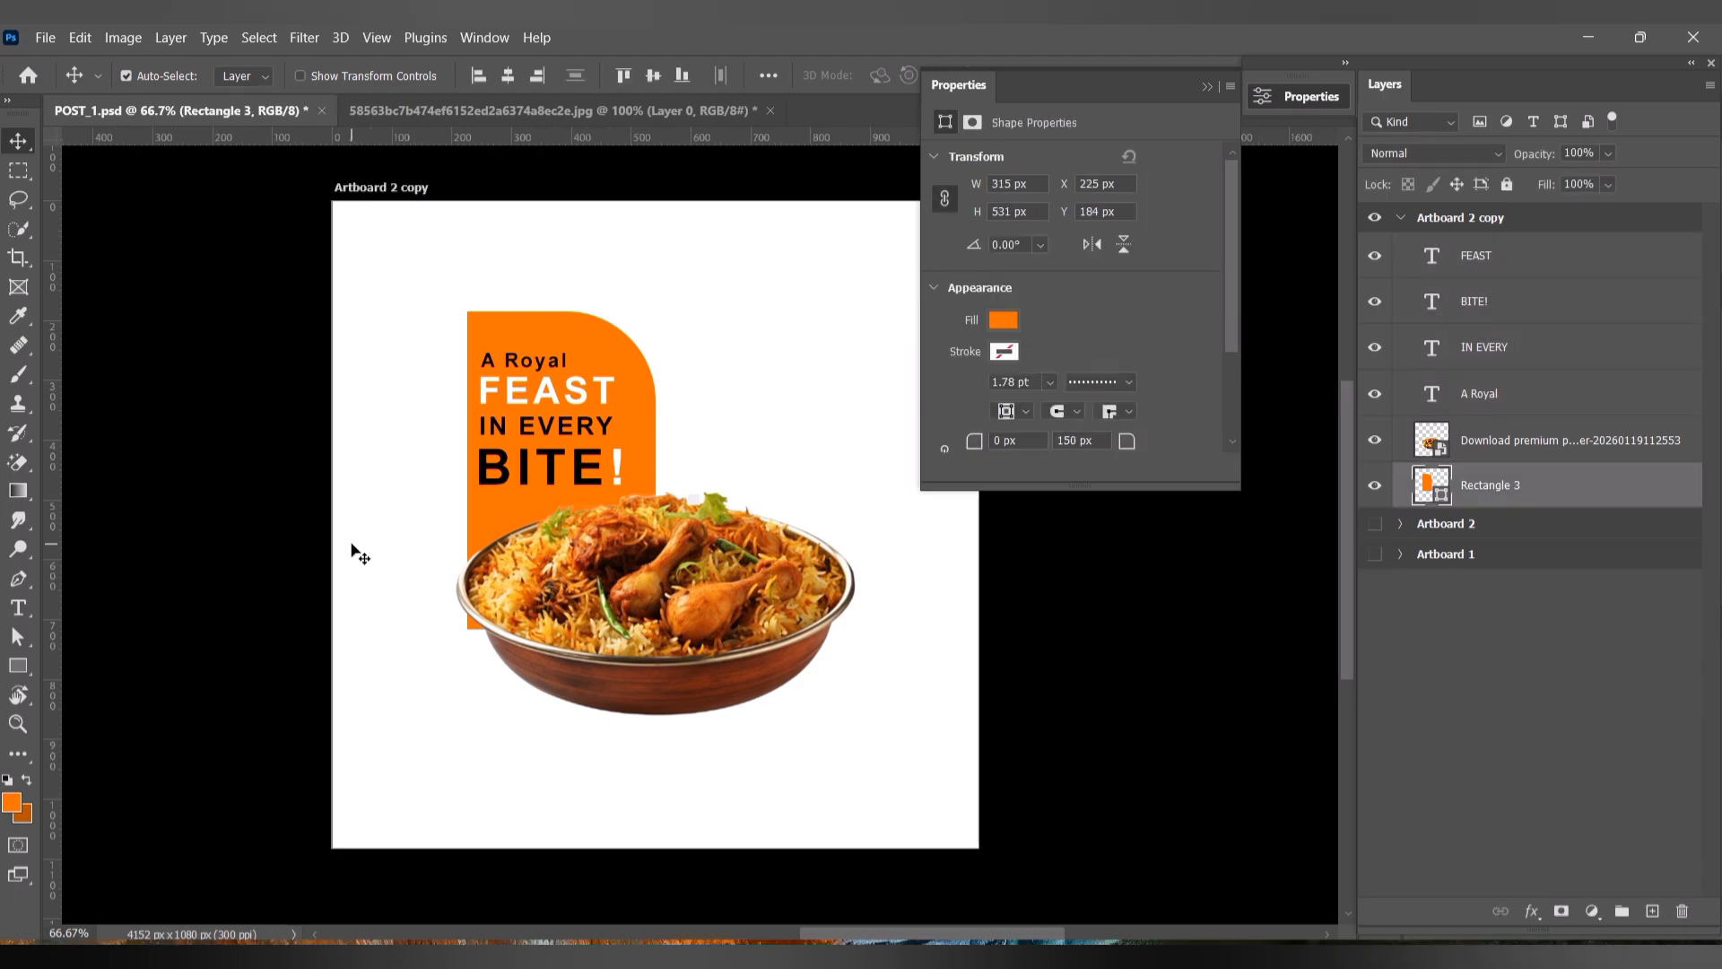
Step: Shorten the orange panel from its lower edge to a height of 487 px so it ends behind the dish
key(u)
drag(558, 631, 559, 604)
key(Return)
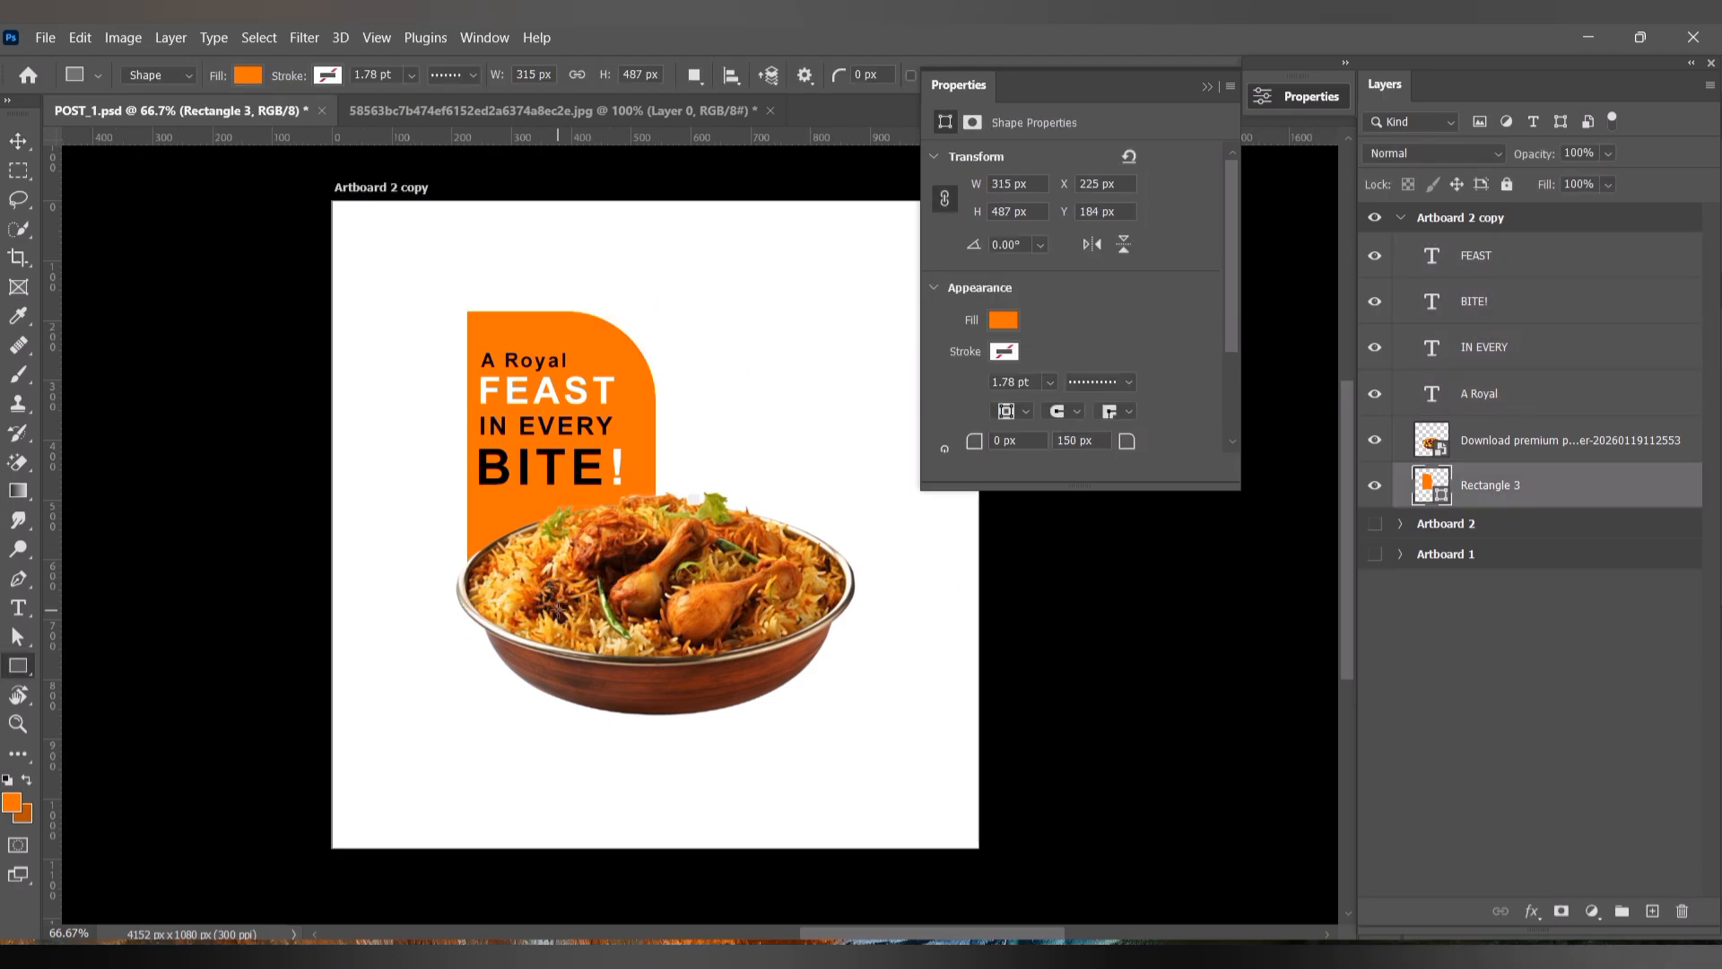
Step: Add the orange Arial Bold text "CHICKEN" beside the orange panel and enlarge its font size to 19 pt
key(t)
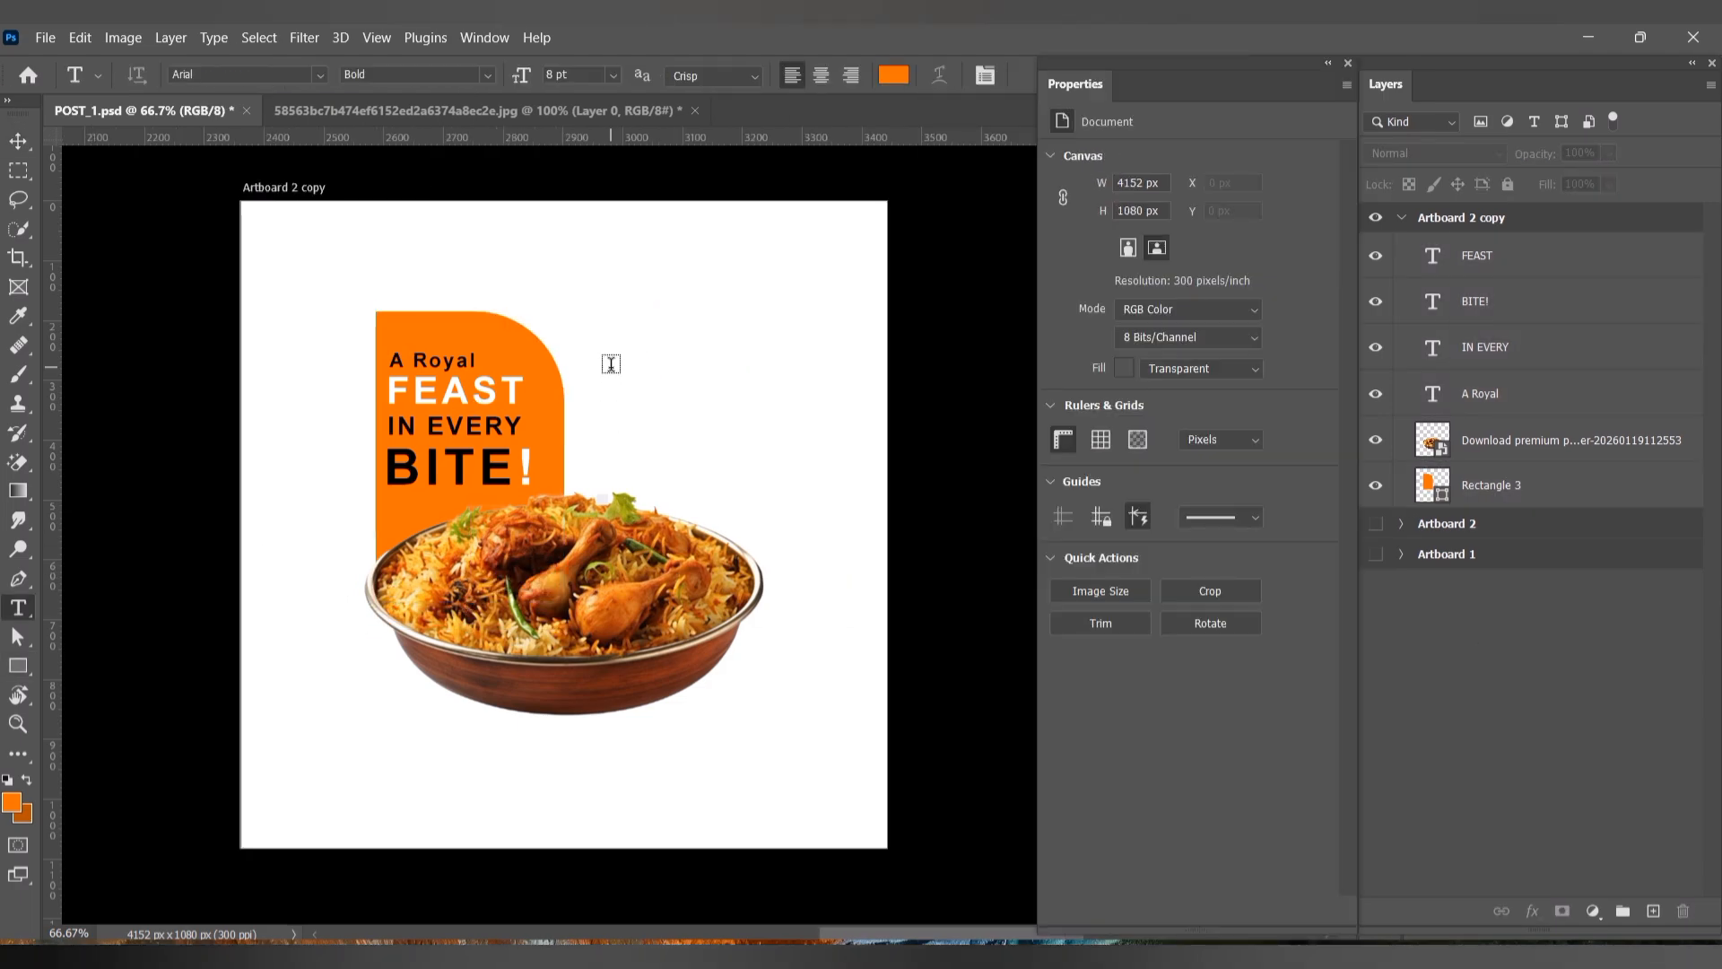
click(611, 363)
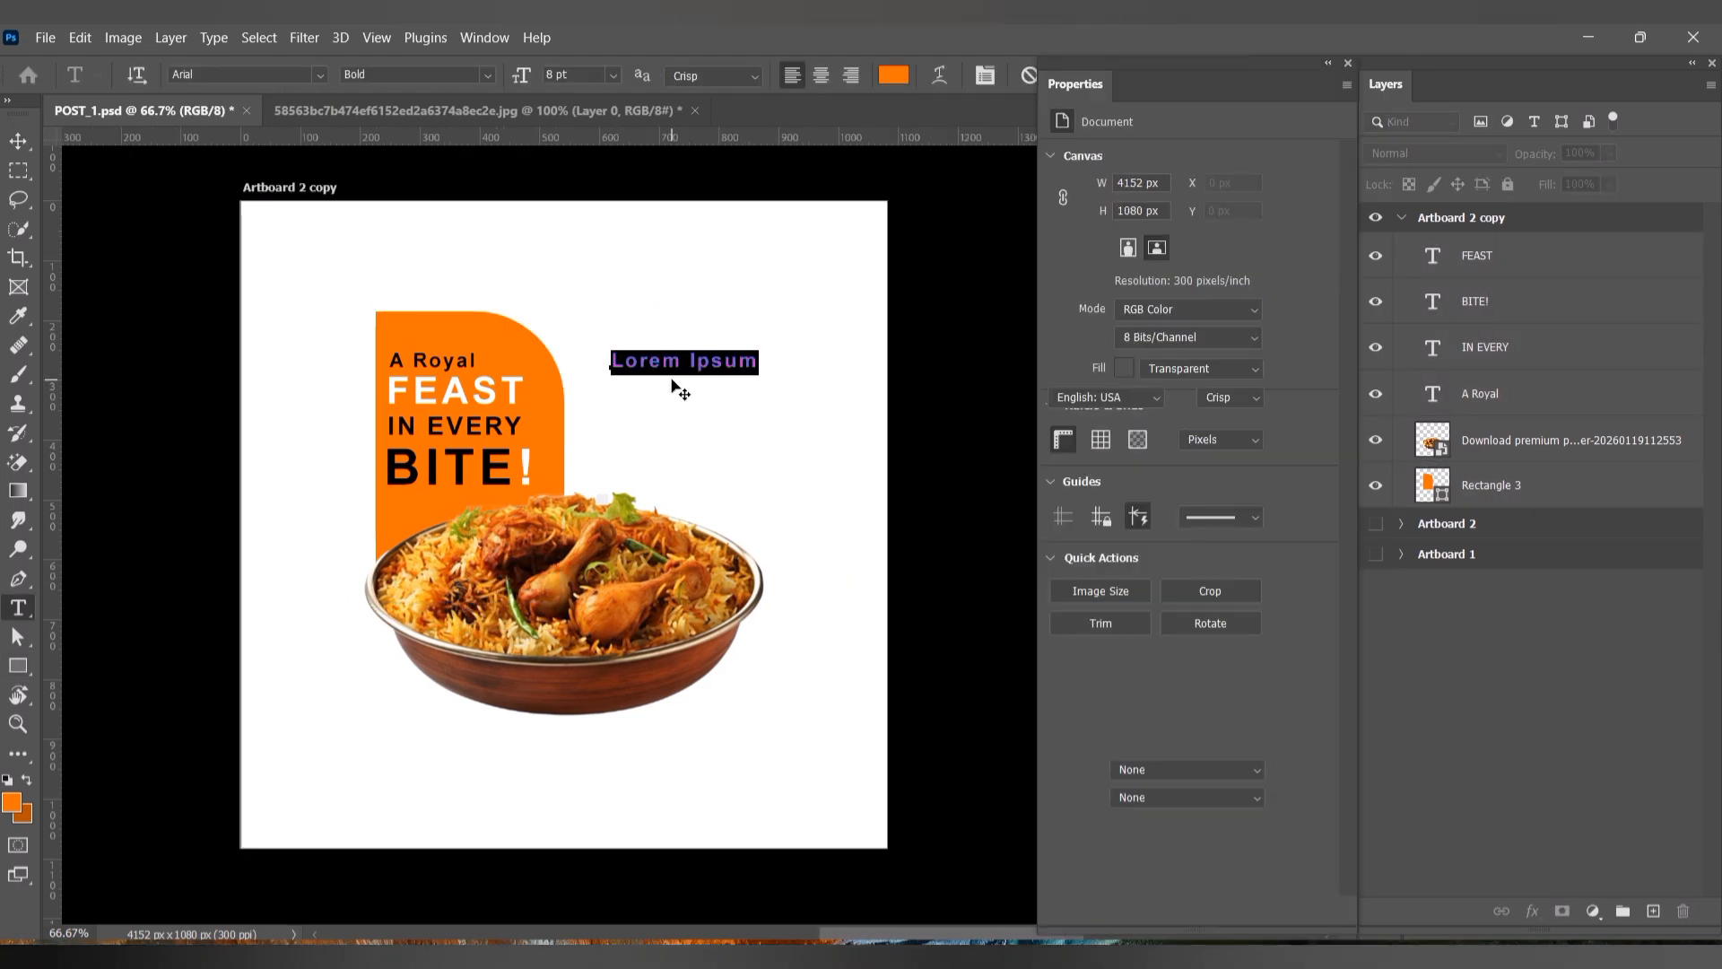
text(CHICKEN)
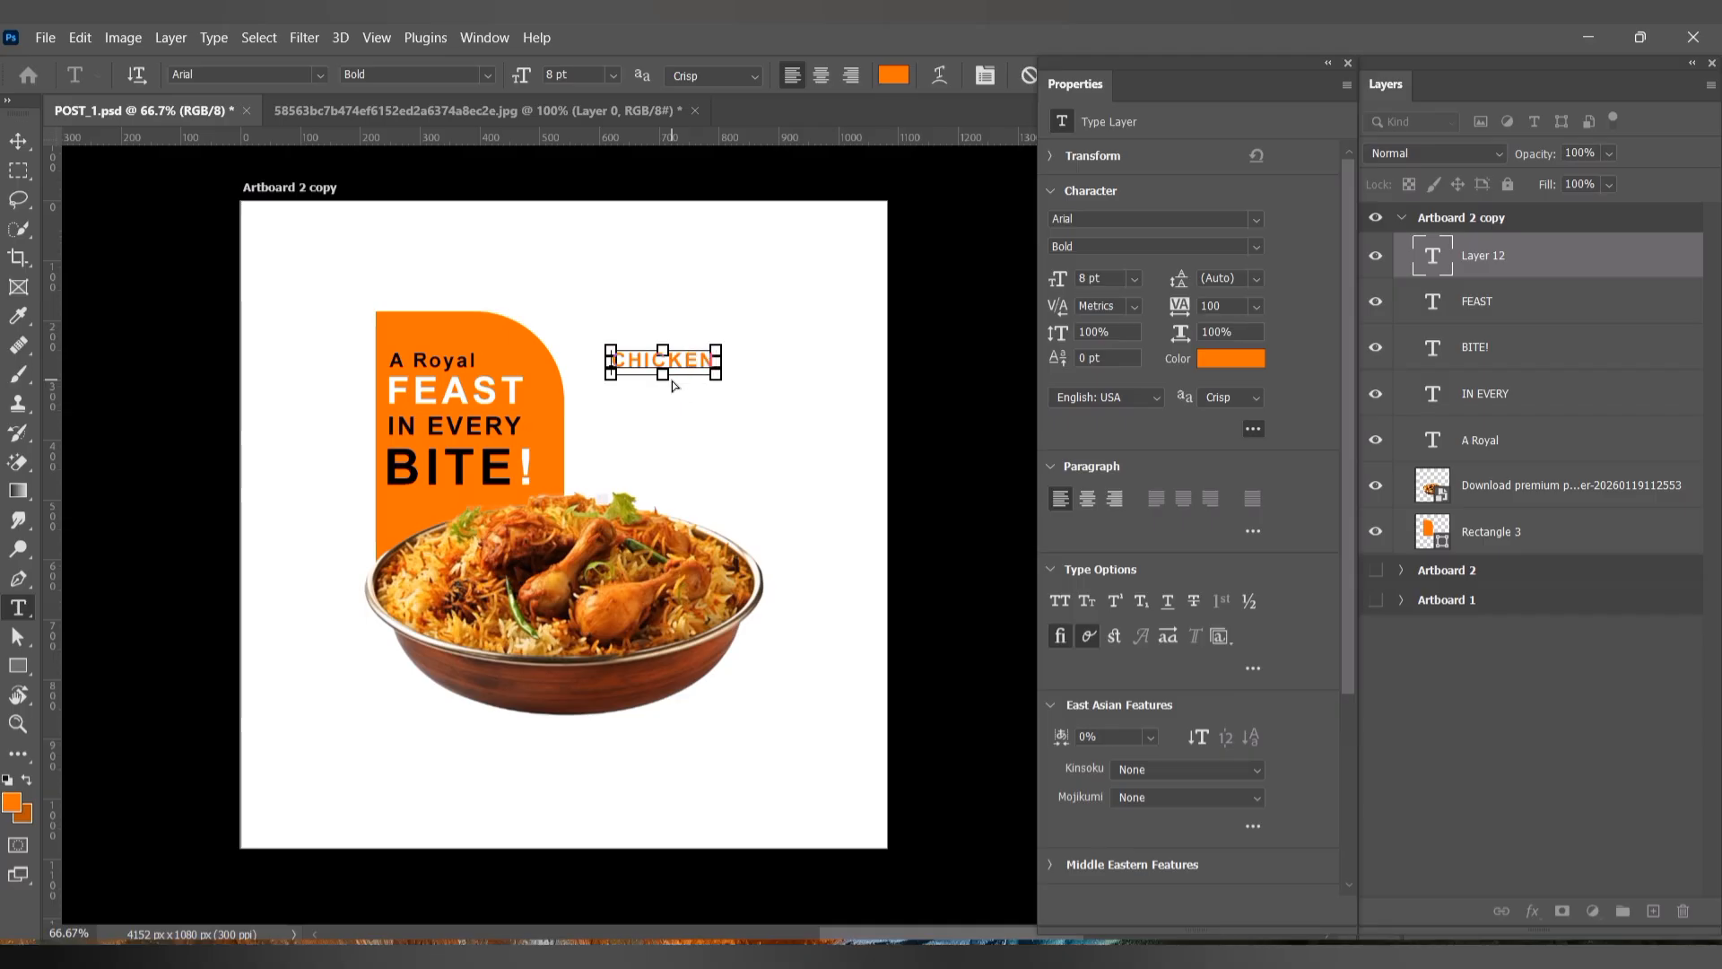
key(ctrl+a)
drag(530, 76, 538, 81)
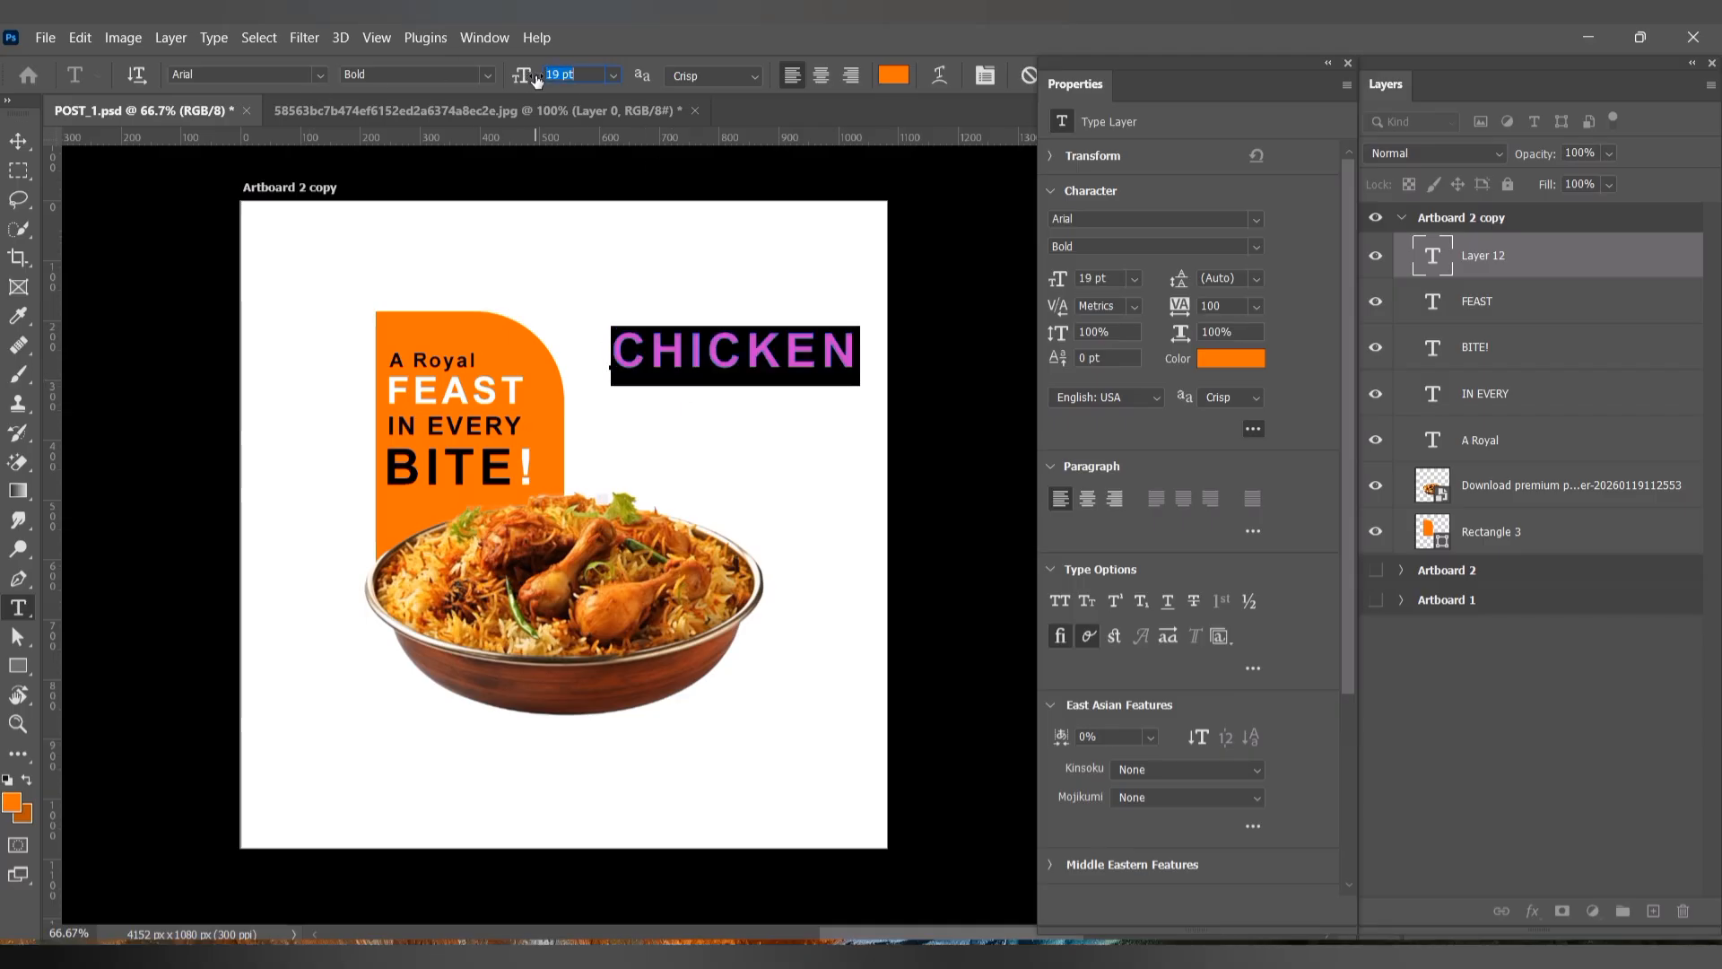
Step: Move "CHICKEN" close to the orange panel's right side, level with the headline, and set its tracking to 0
click(18, 140)
drag(657, 359, 627, 379)
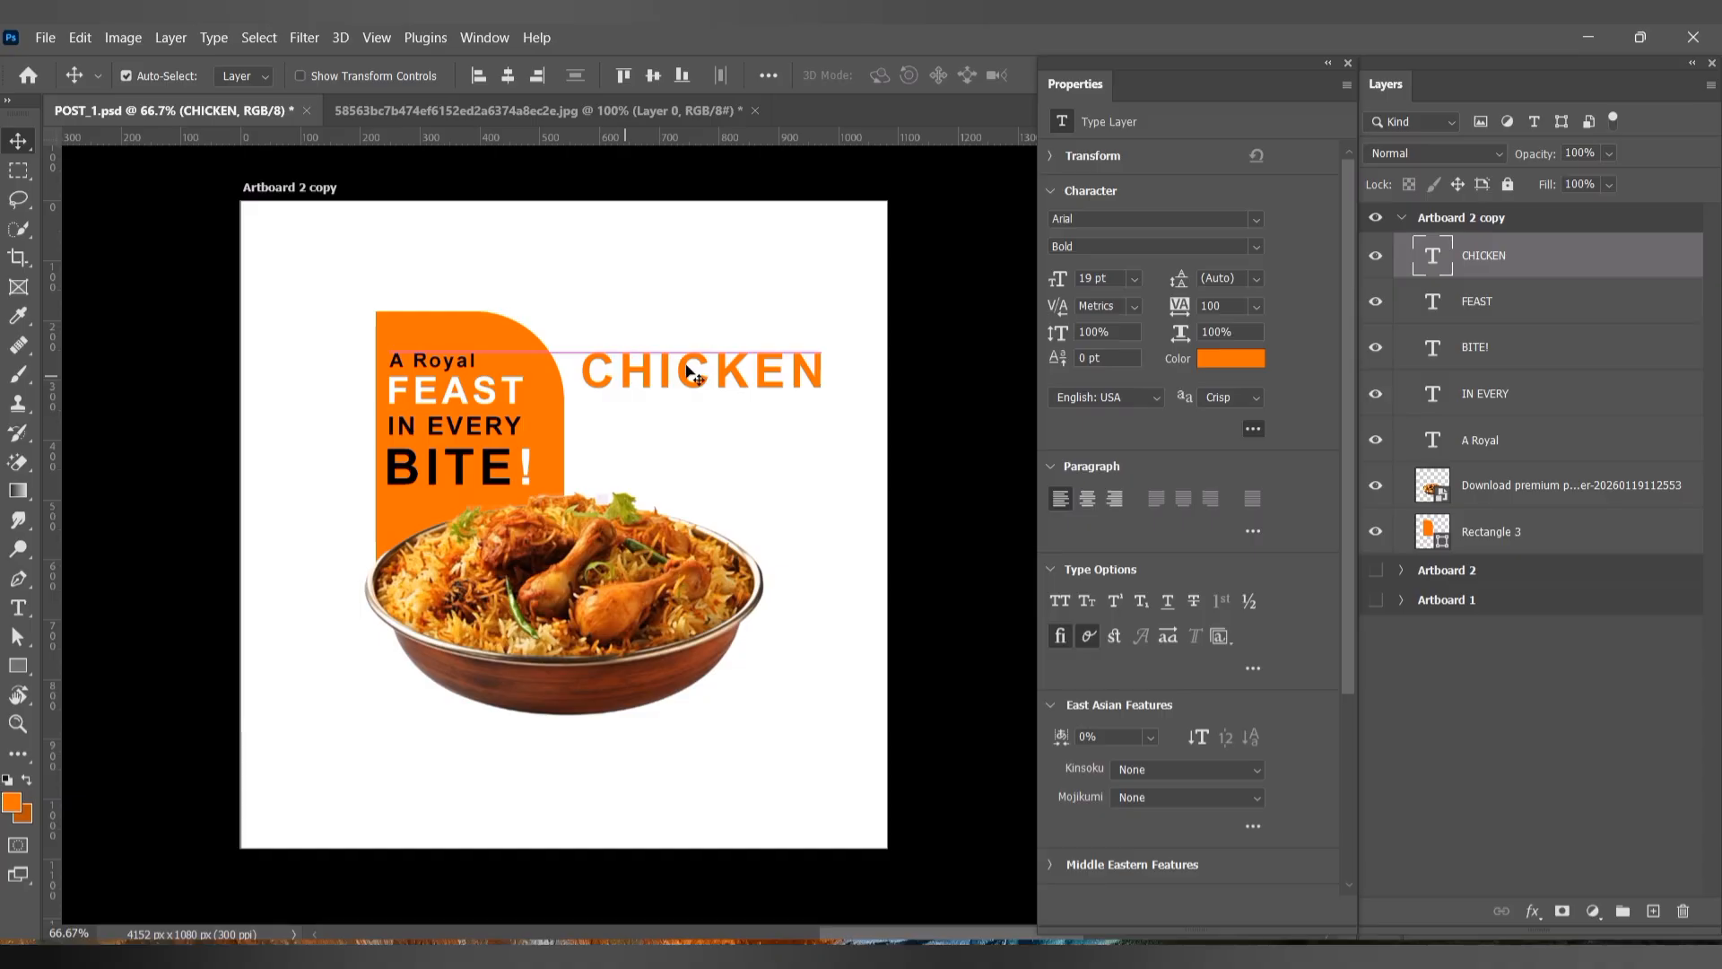
key(Left)
key(Left)
key(Left)
key(Left)
key(Left)
key(Left)
key(Left)
key(Left)
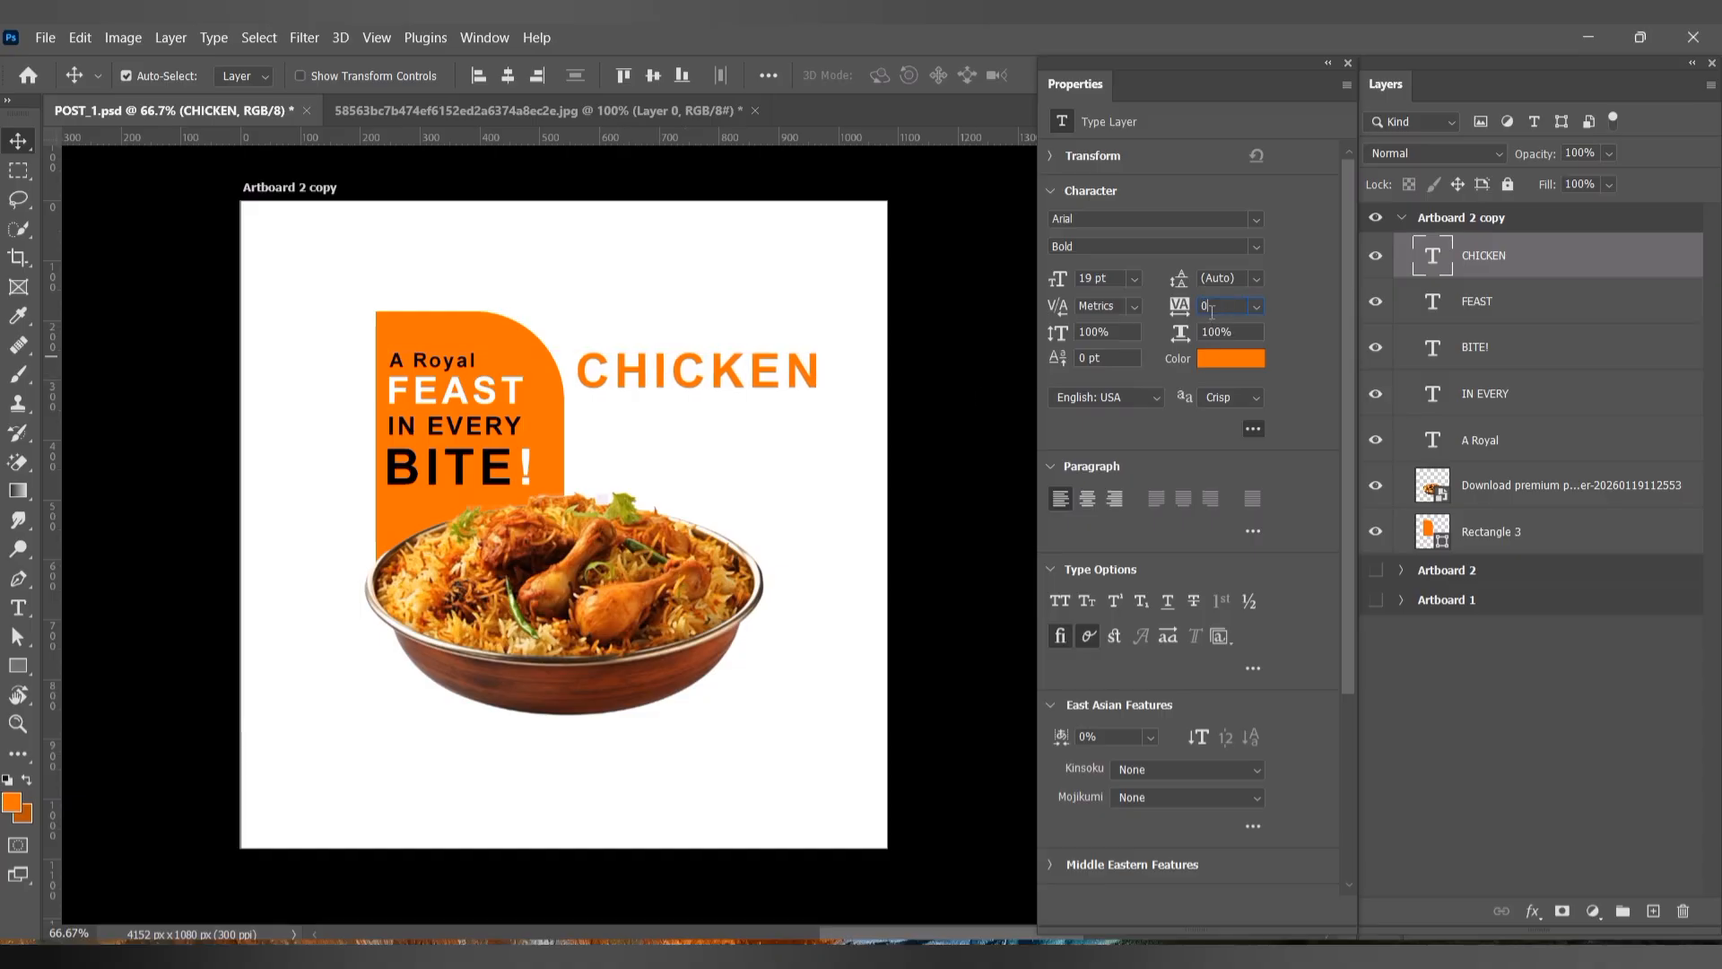
key(Return)
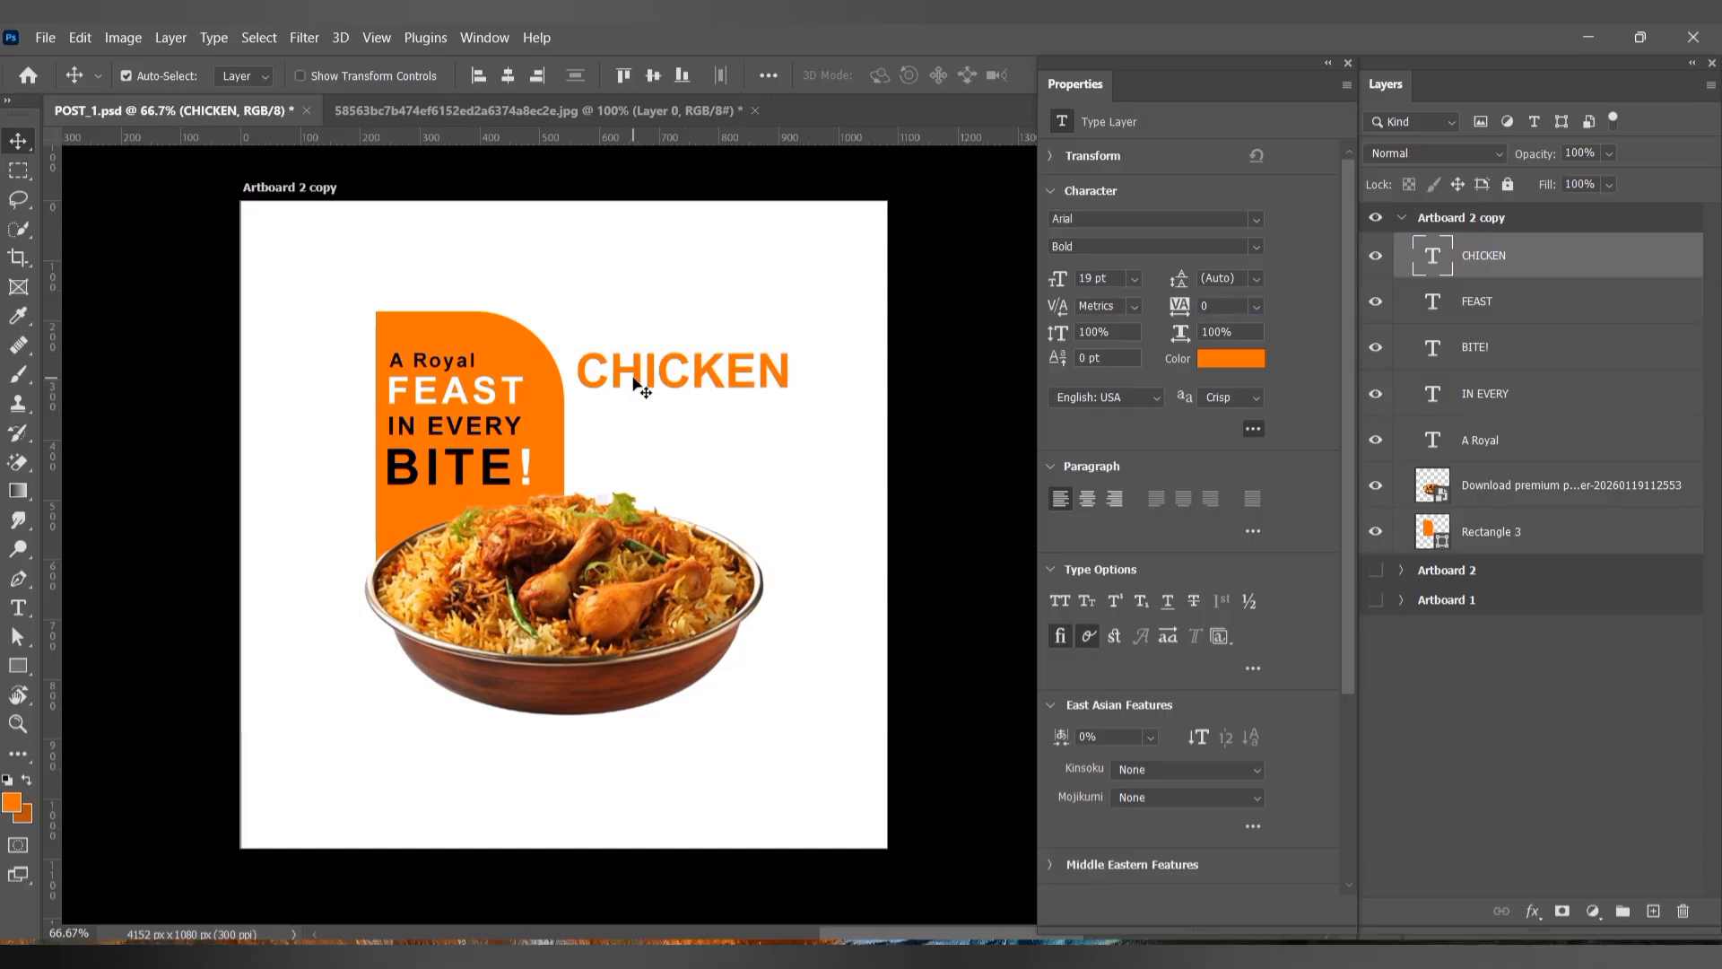
Step: Duplicate the "CHICKEN" text directly below itself and change the copy to "DUM"
drag(639, 384, 661, 425)
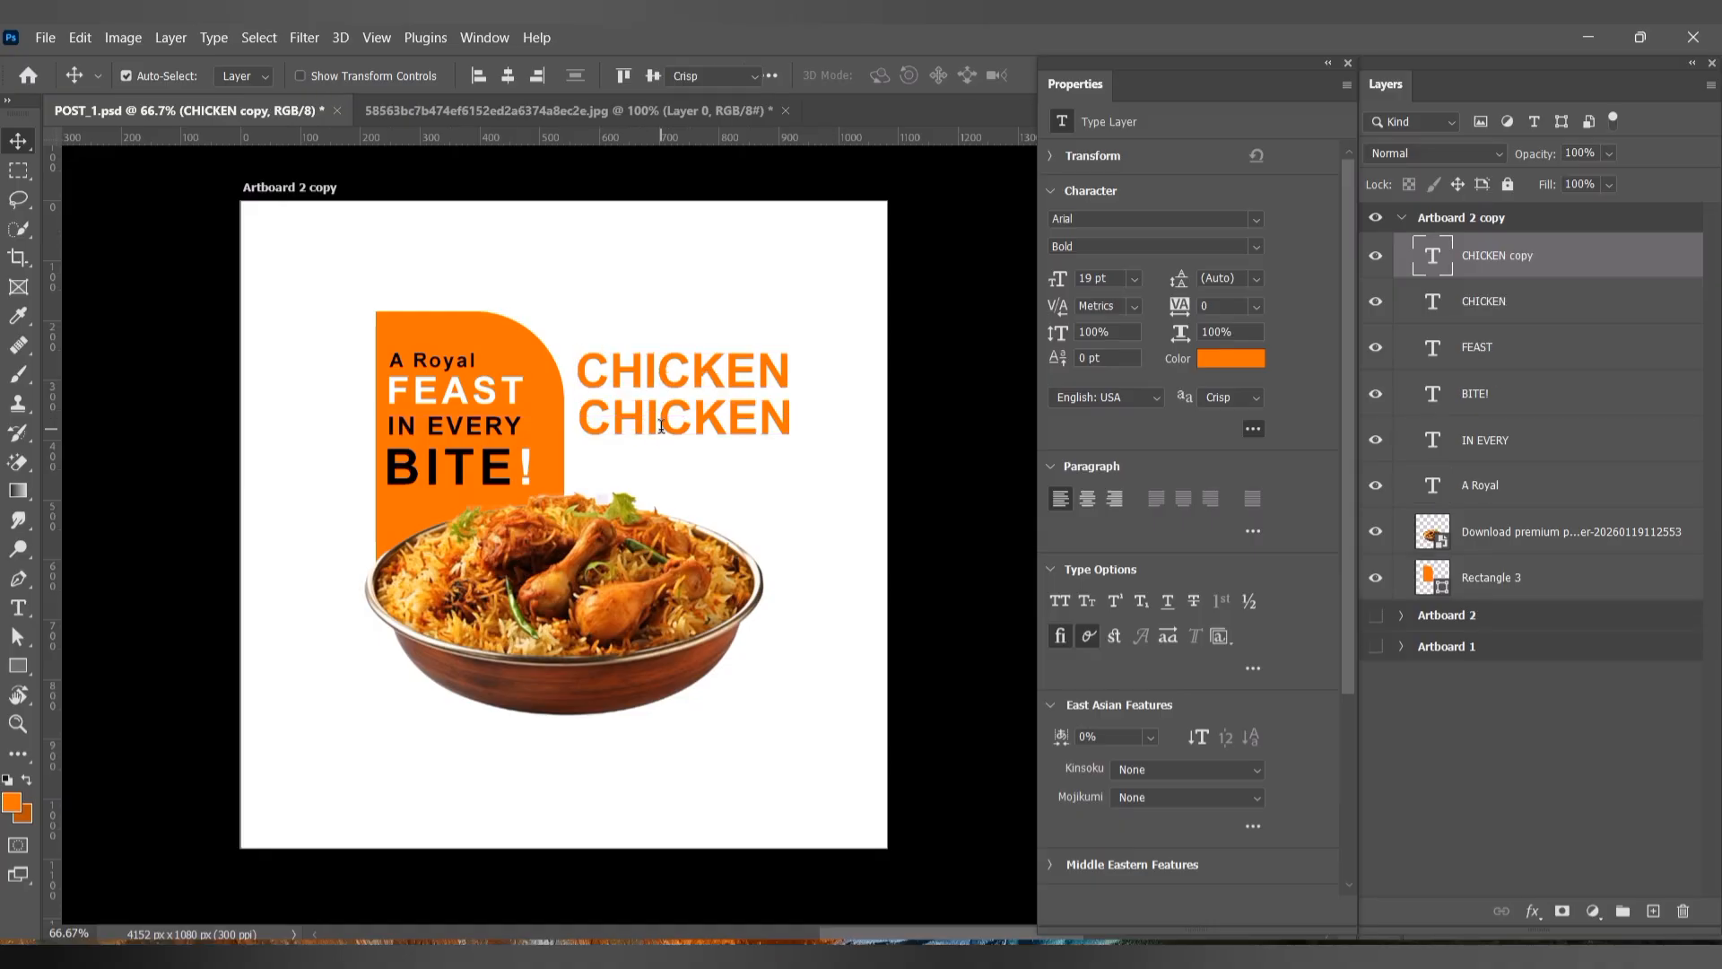
double_click(661, 426)
text(DUM)
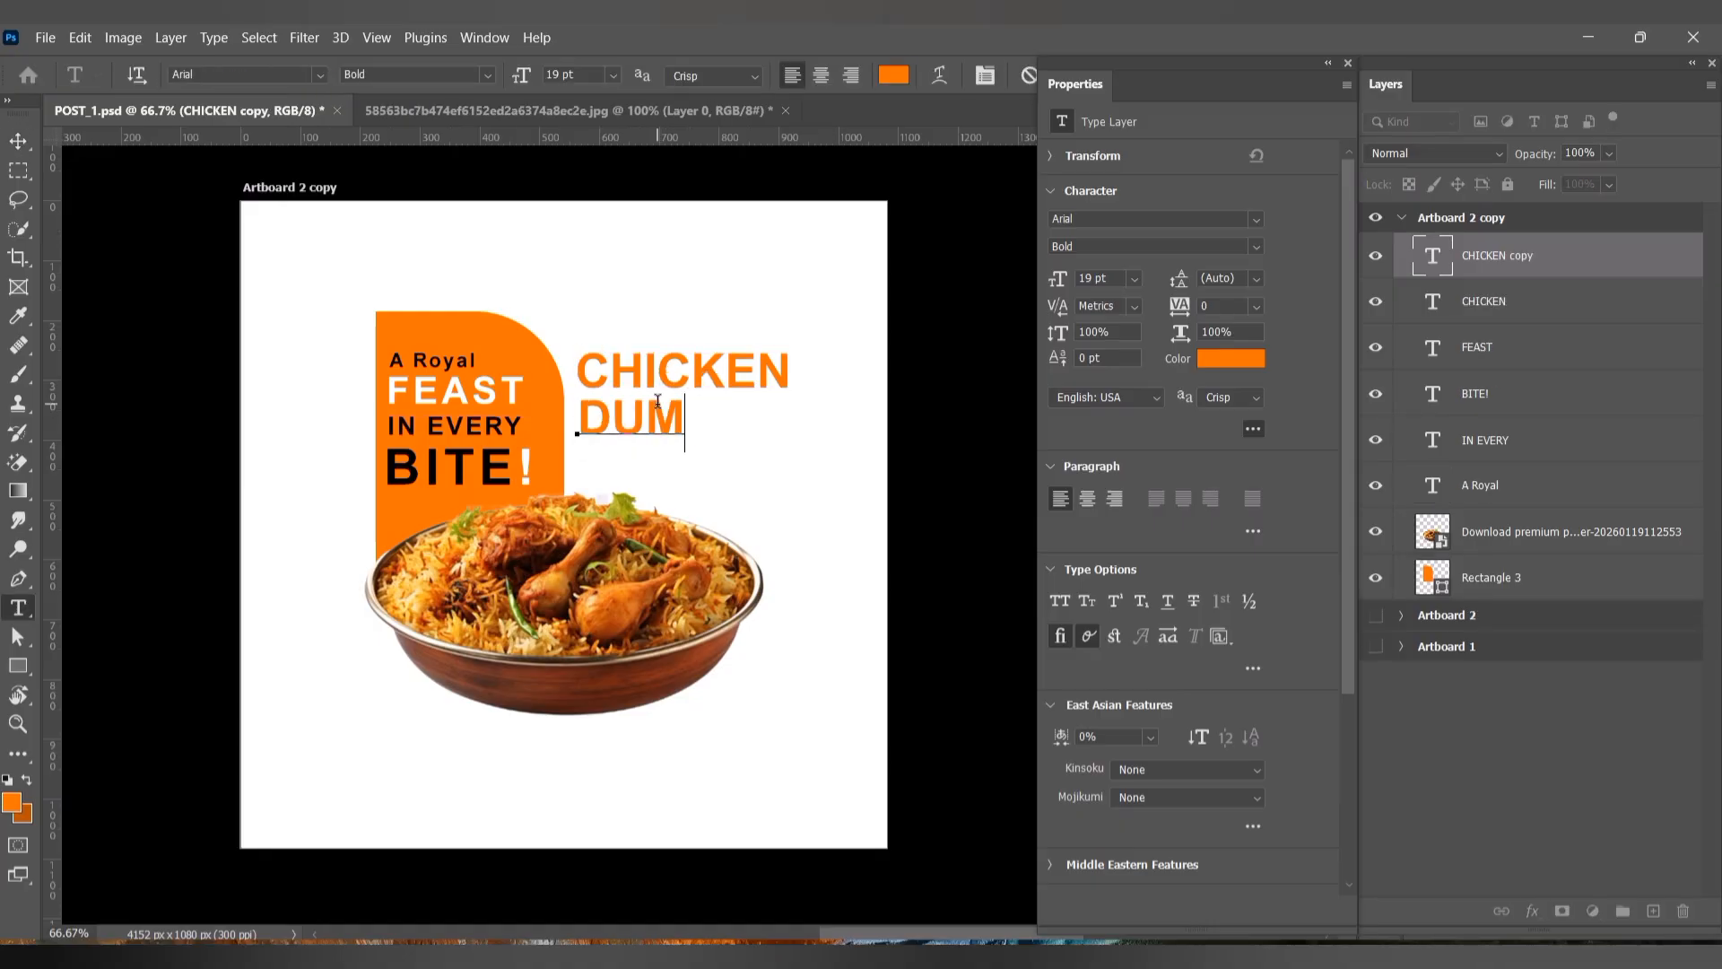
key(ctrl+Return)
Step: Duplicate the "DUM" text directly below itself and change the copy to "BIRYANI"
key(v)
drag(654, 421, 662, 467)
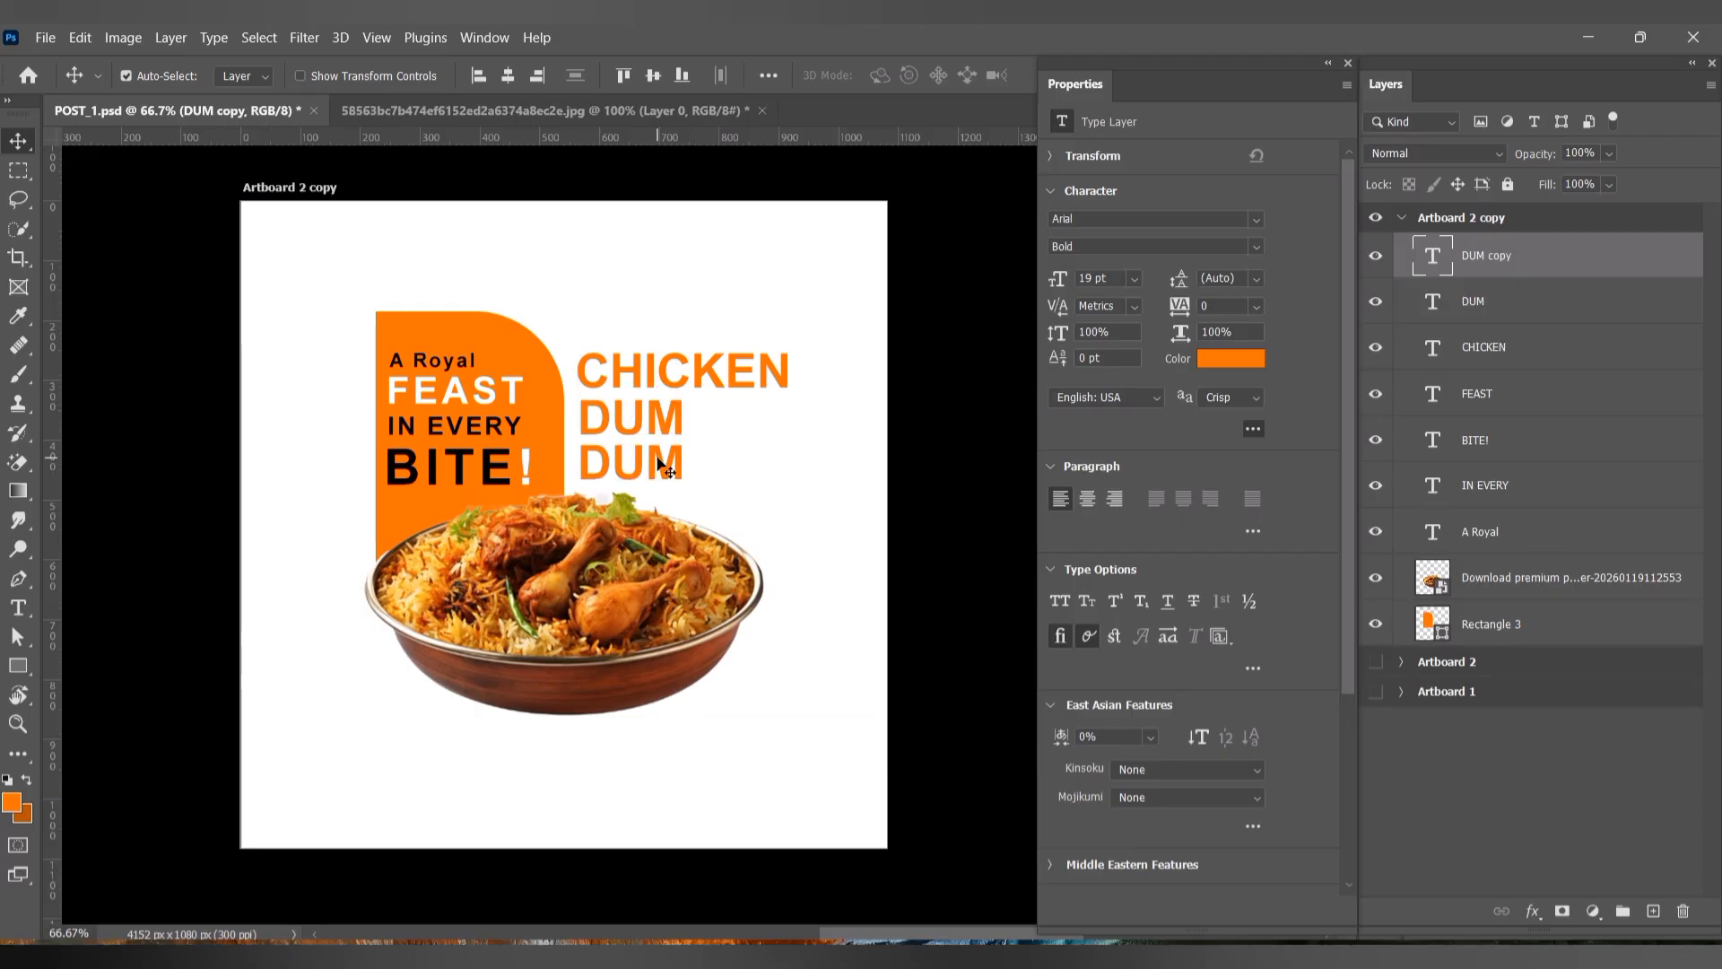
key(t)
double_click(631, 464)
text(BIRY)
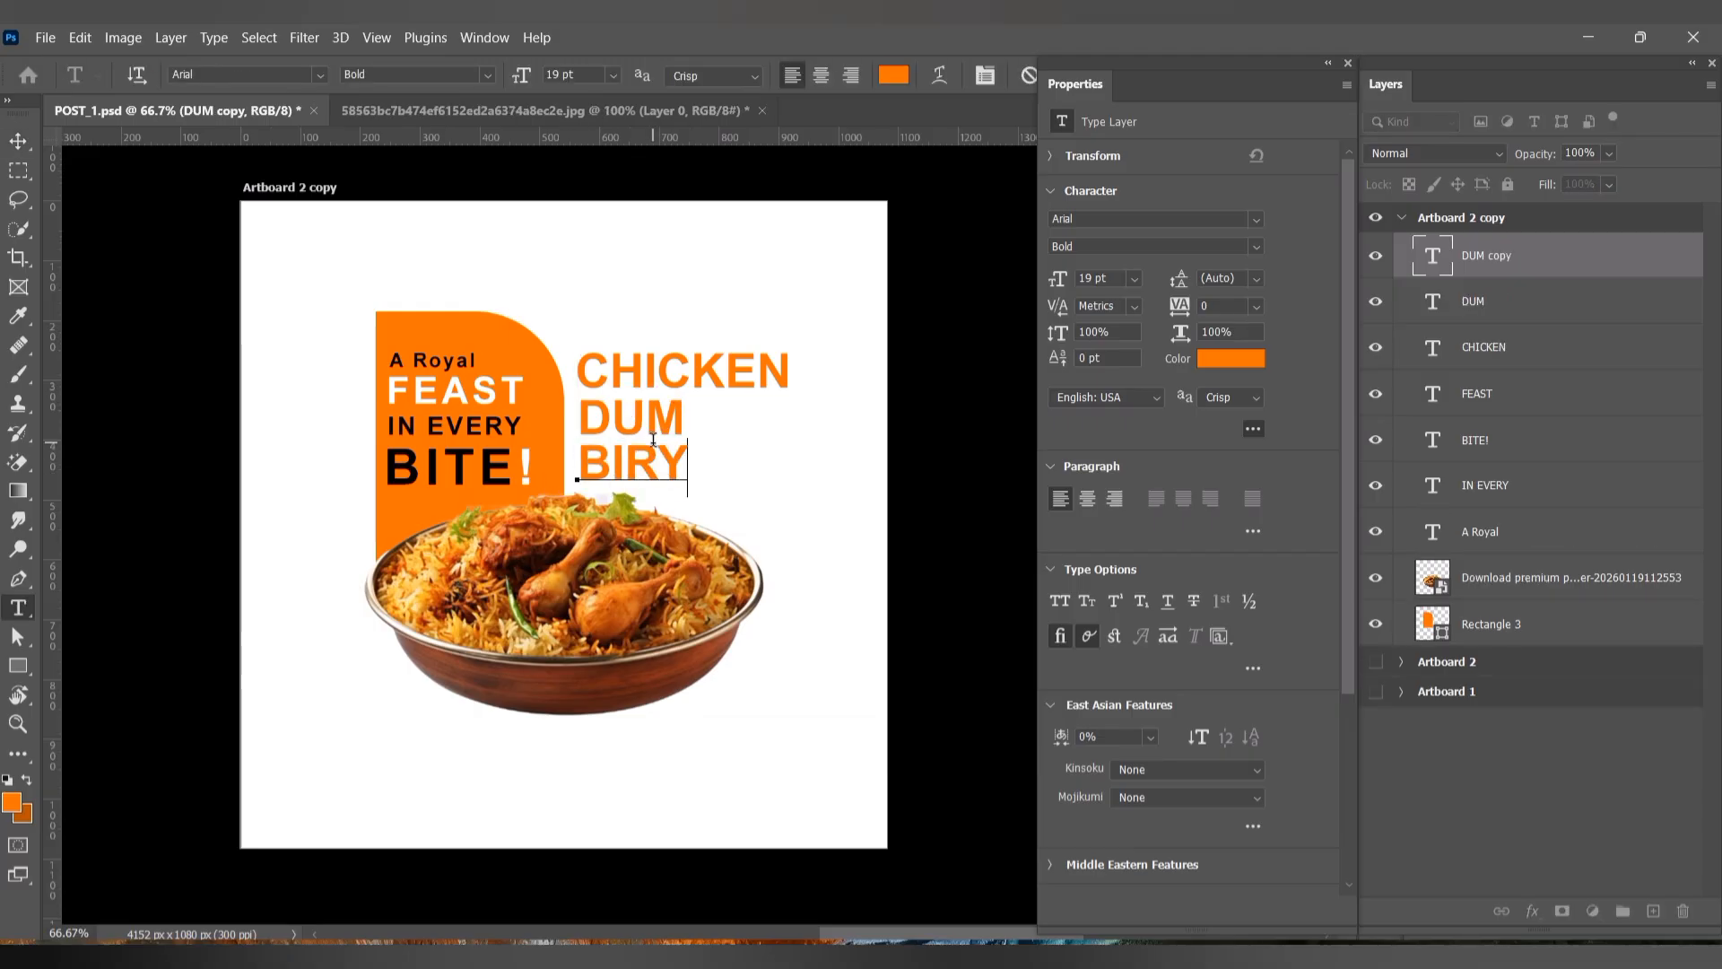
text(ANI)
key(ctrl+Return)
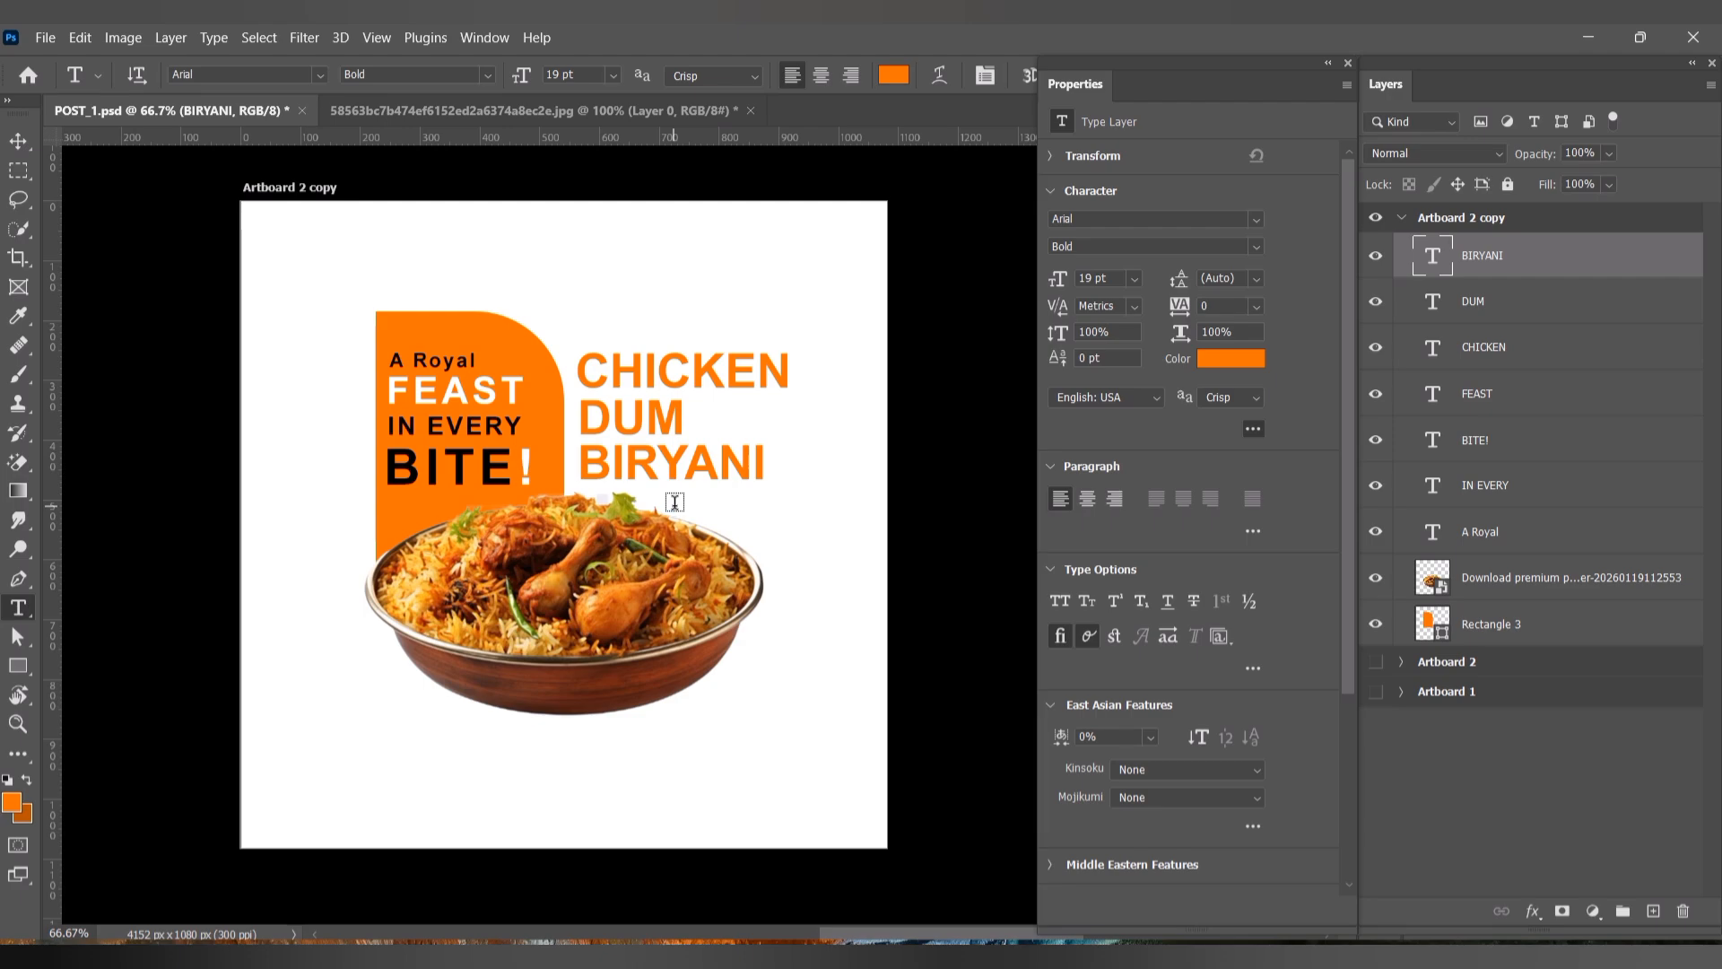
Step: Color only the letters "EN" of "CHICKEN" black
drag(731, 357, 790, 370)
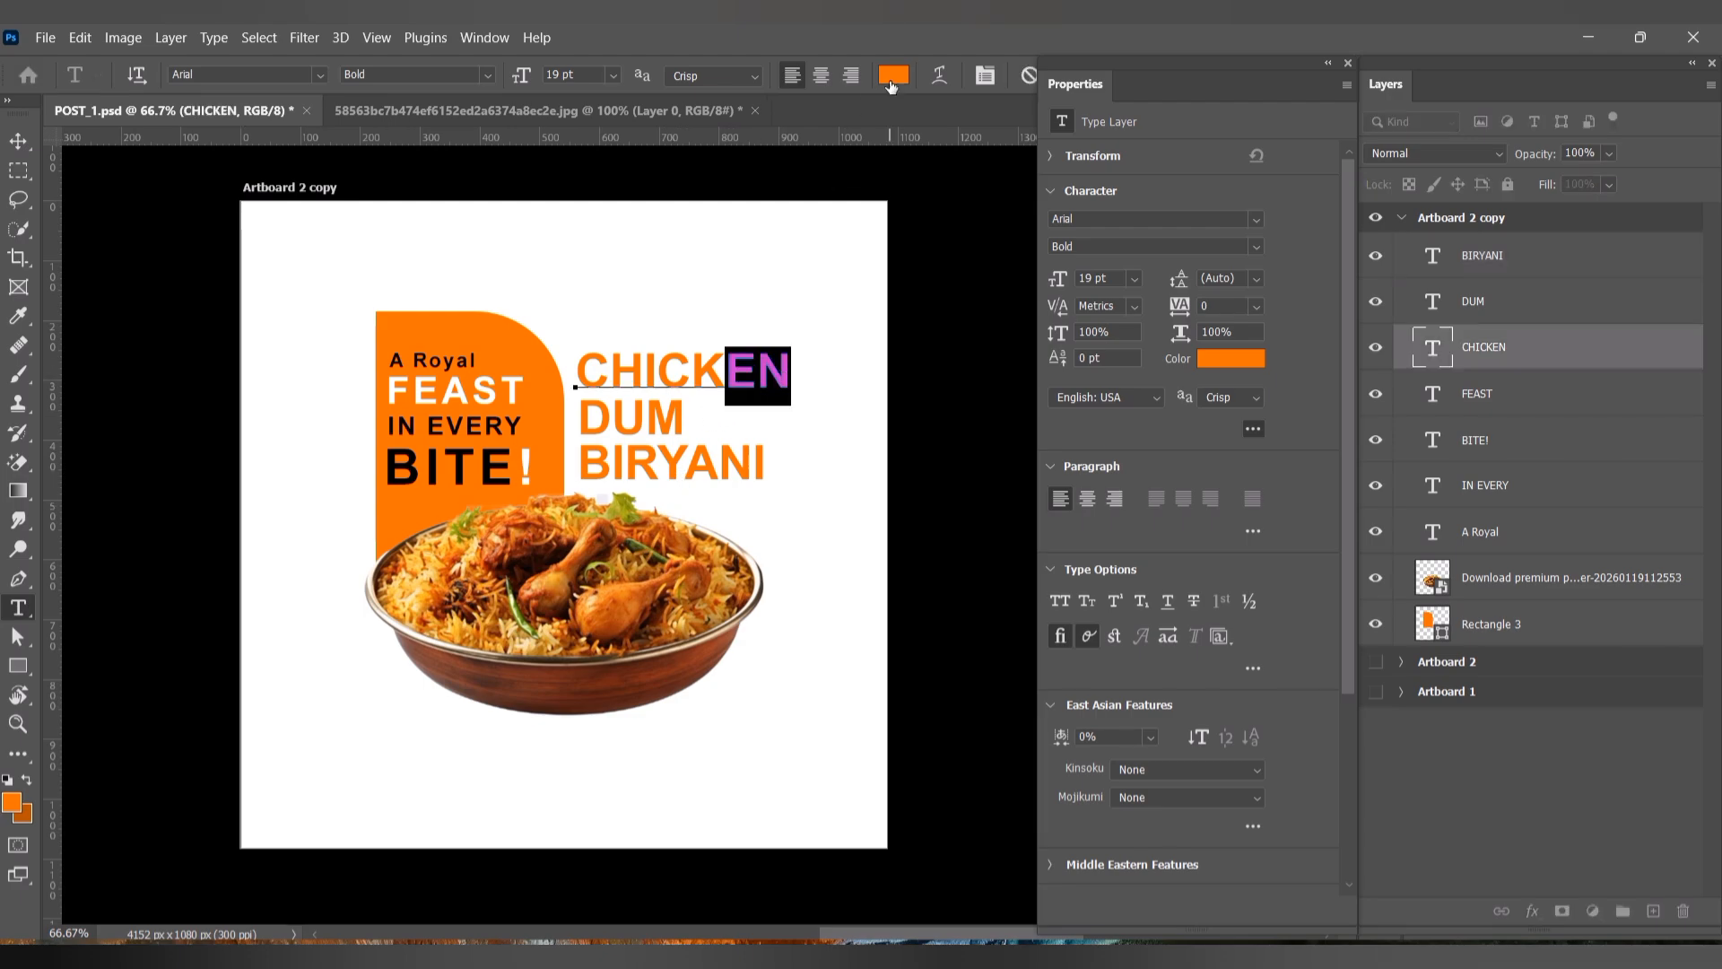
click(894, 75)
click(1624, 540)
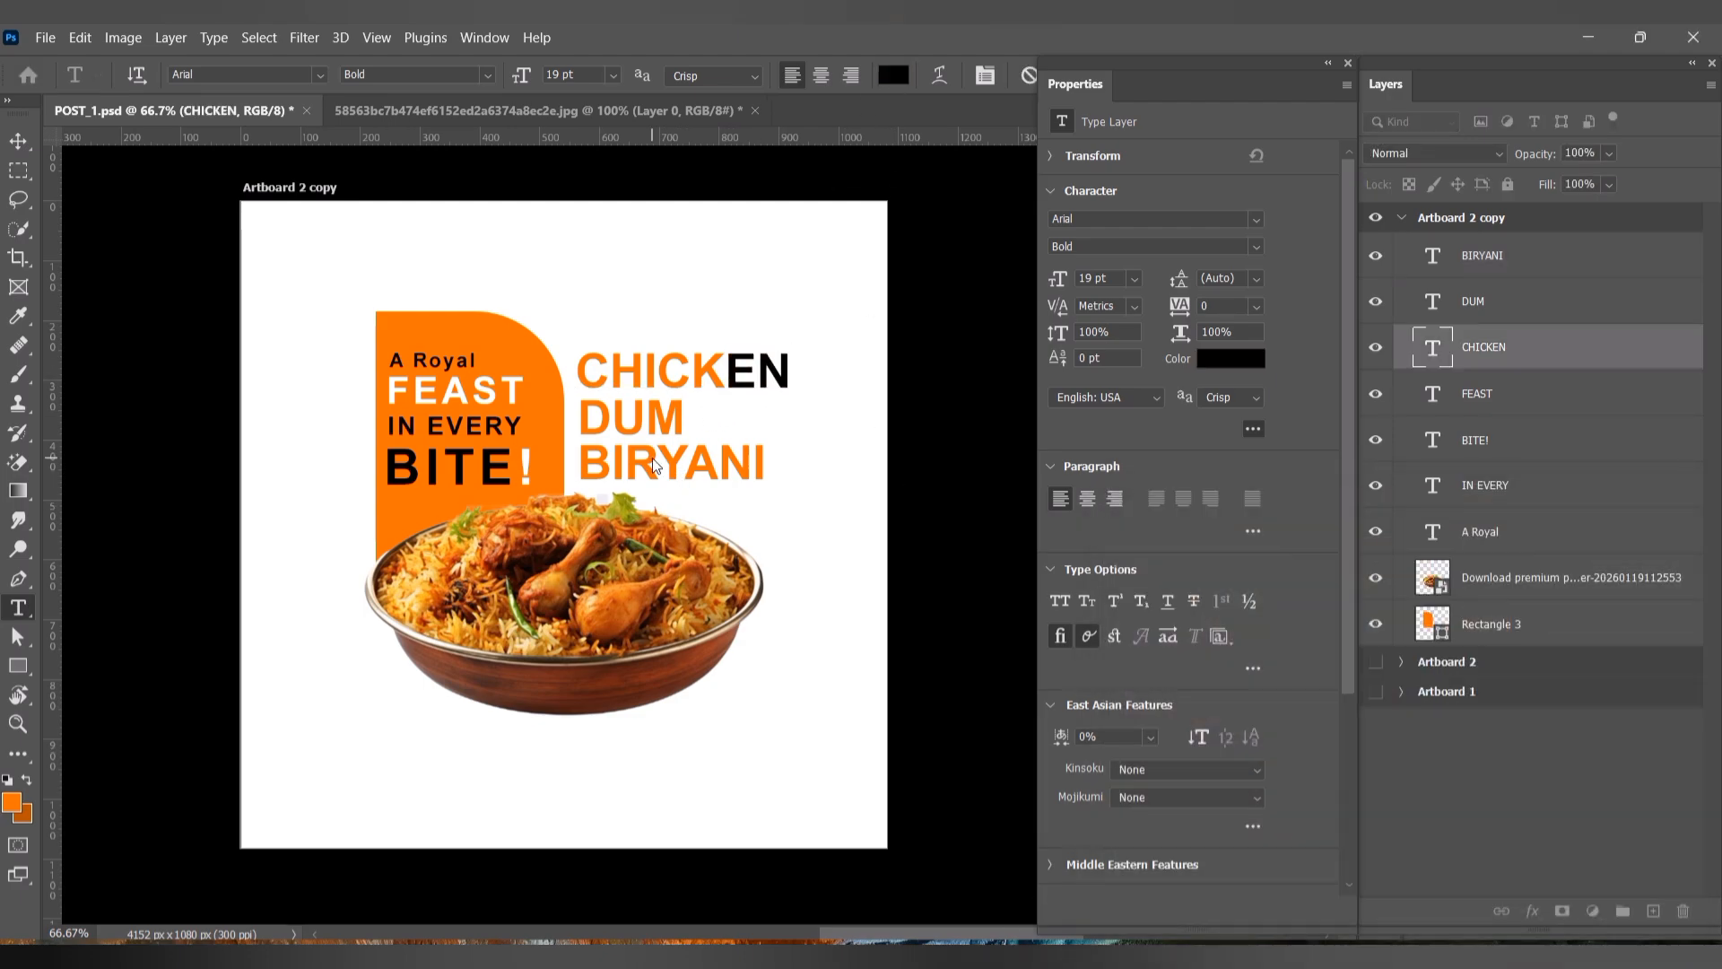
key(ctrl+Return)
Step: Color only the letters "BIR" of "BIRYANI" black (000000)
click(660, 462)
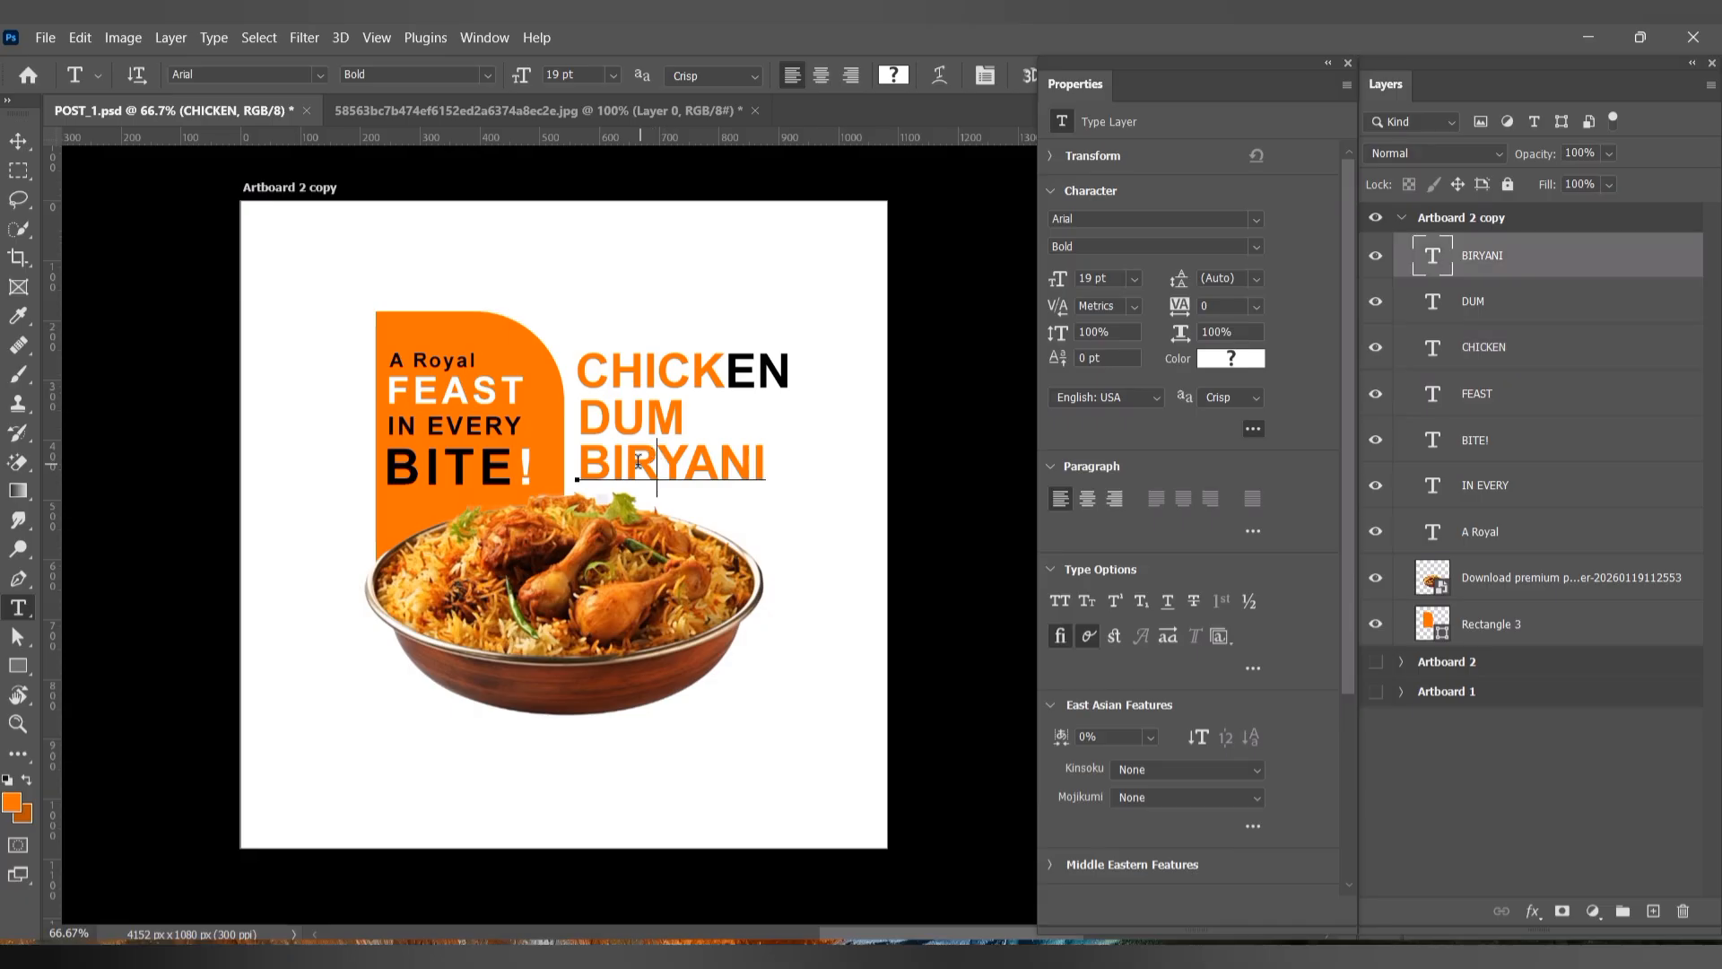
drag(659, 462, 579, 462)
click(890, 77)
drag(1157, 799, 1067, 889)
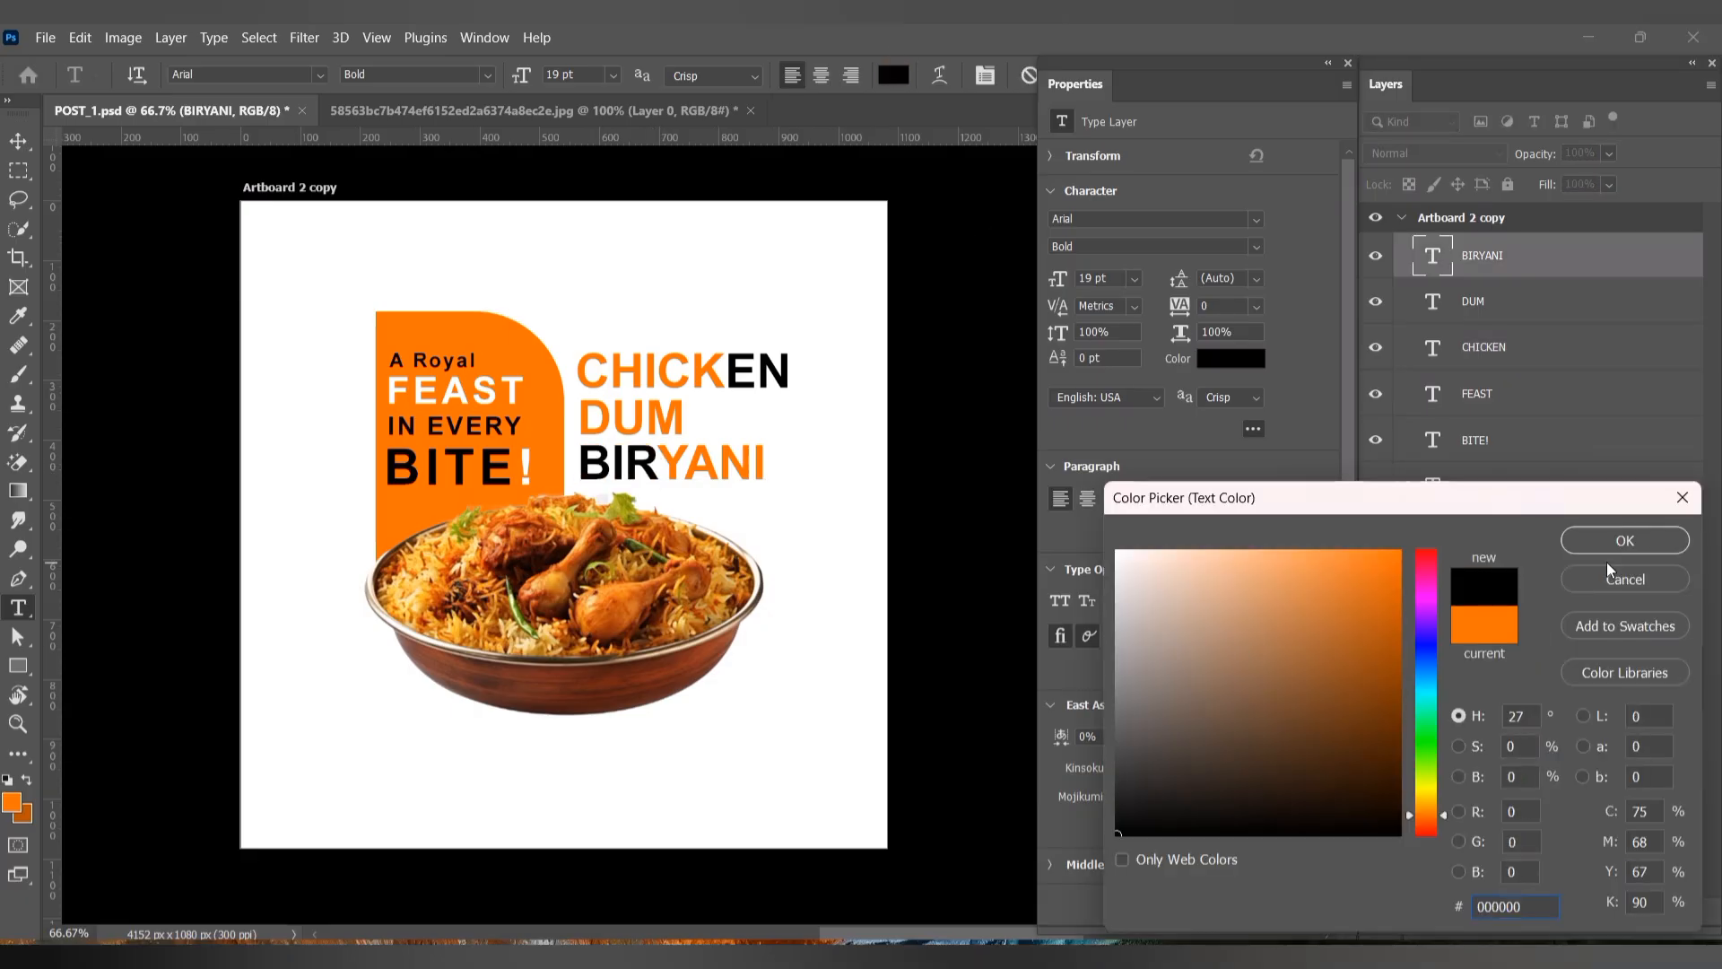
click(1613, 542)
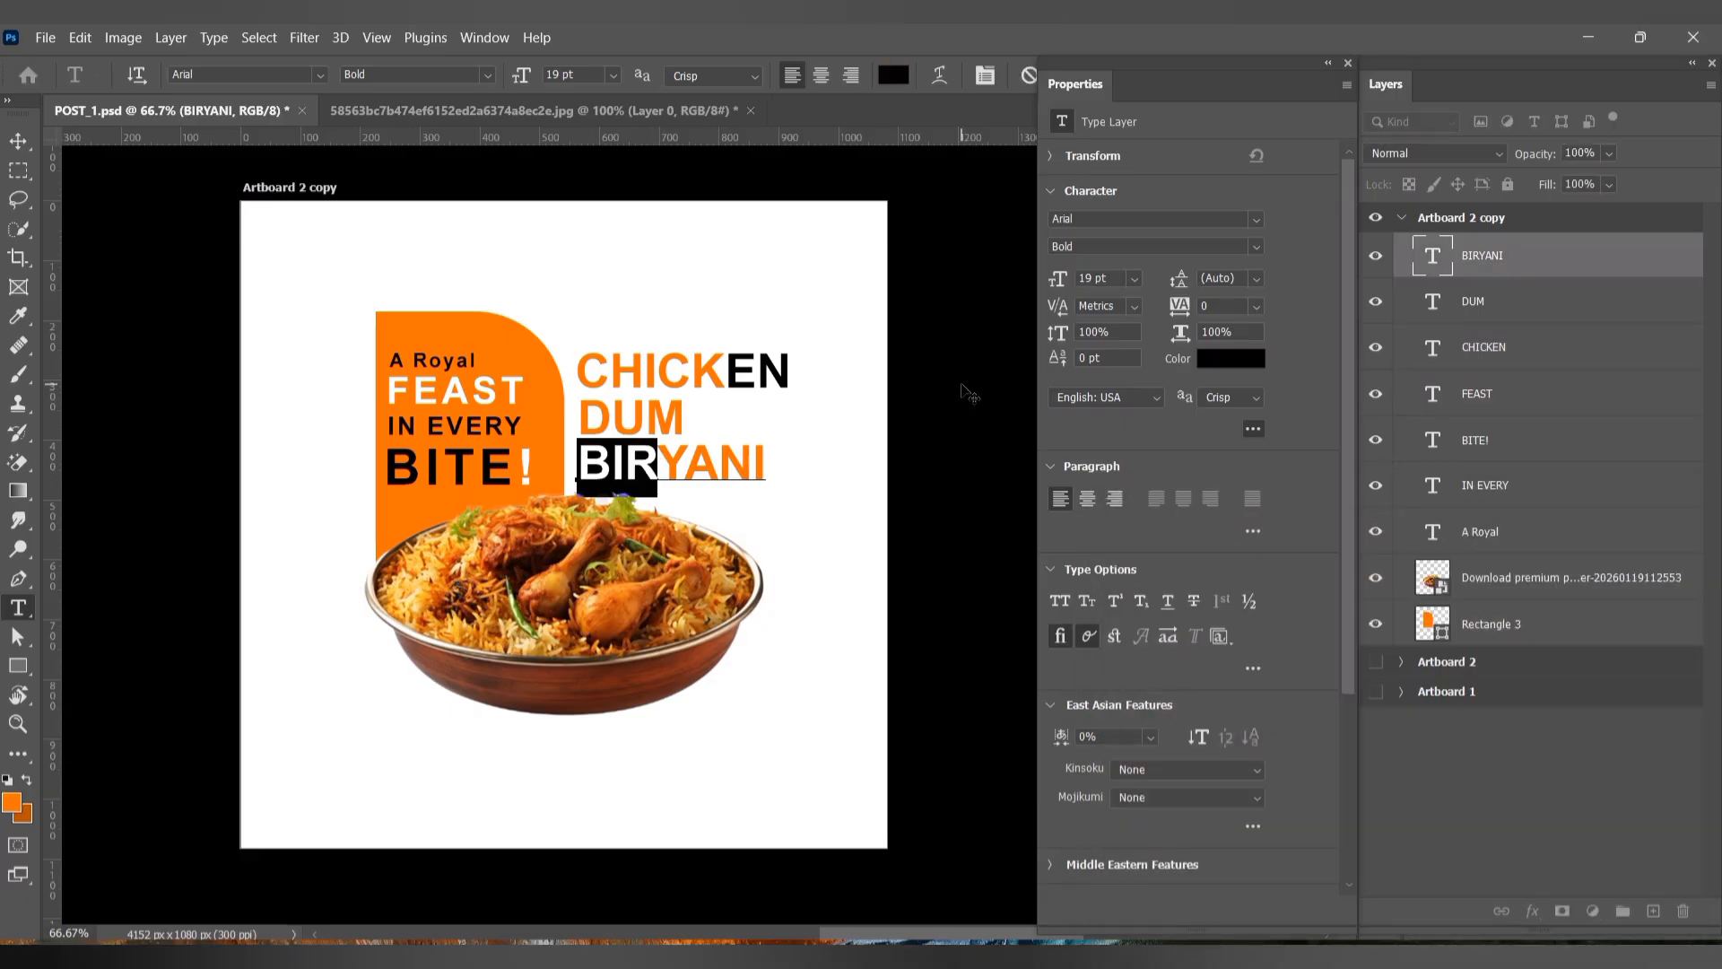
key(ctrl+Return)
Step: Widen the tracking of "BIRYANI" to 90 to match the width of "CHICKEN", using a temporary vertical guide at the right edge
click(30, 140)
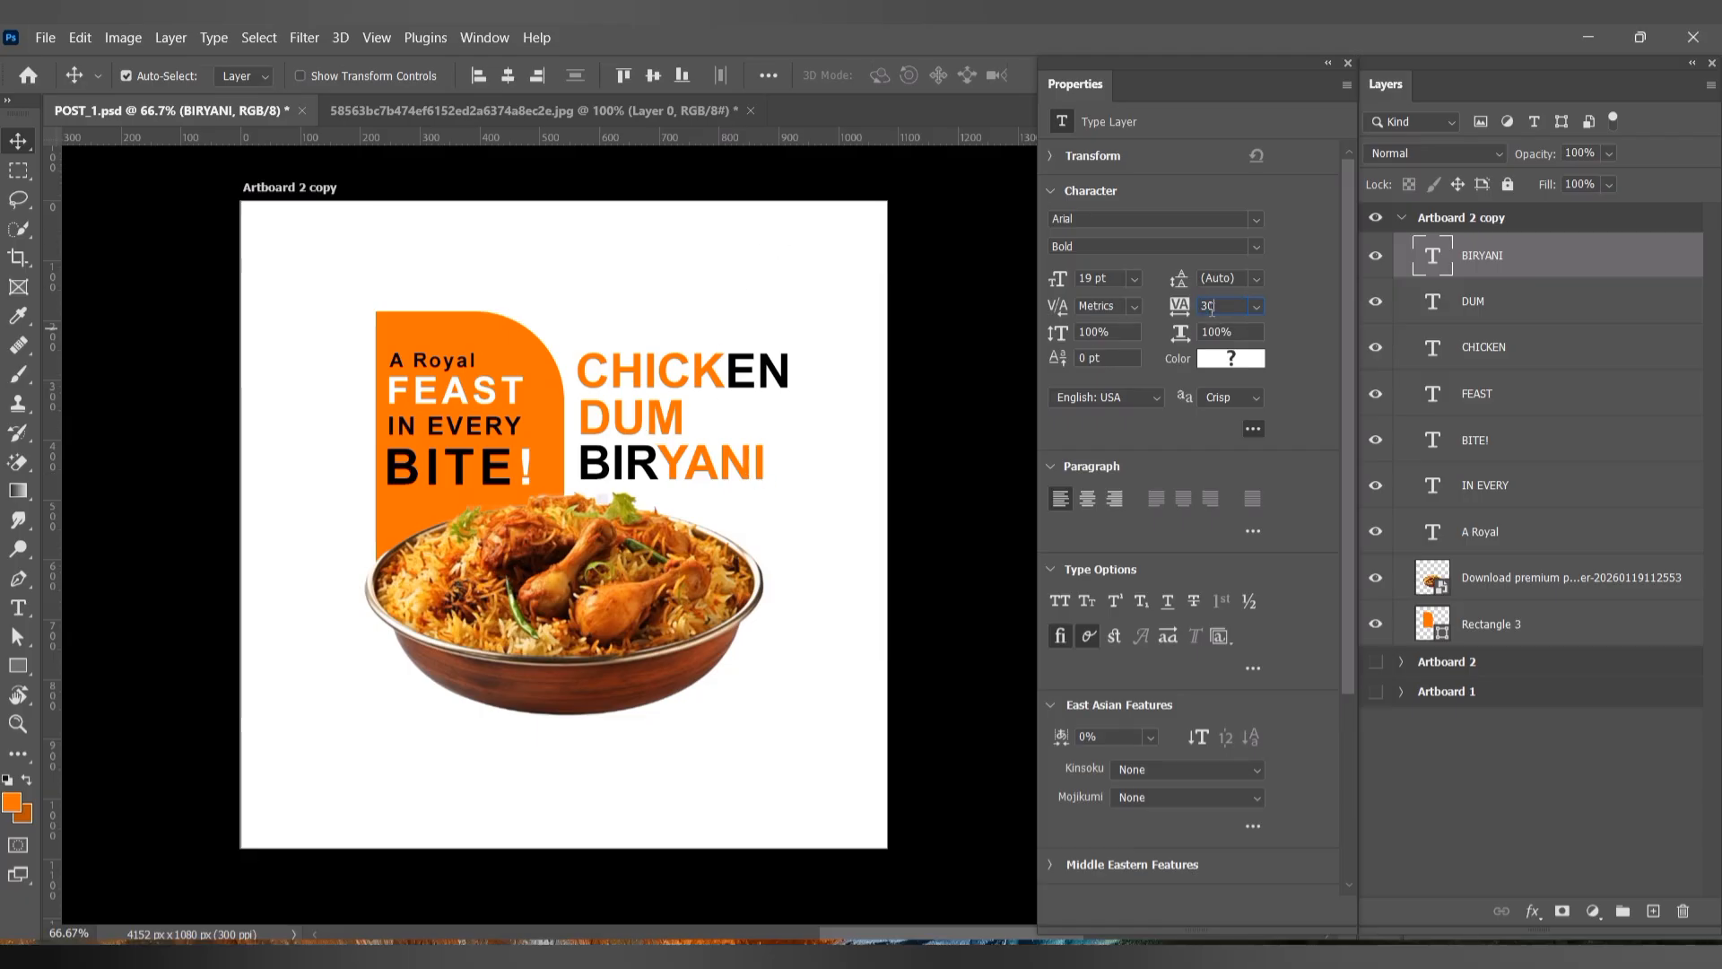
key(Return)
key(Return)
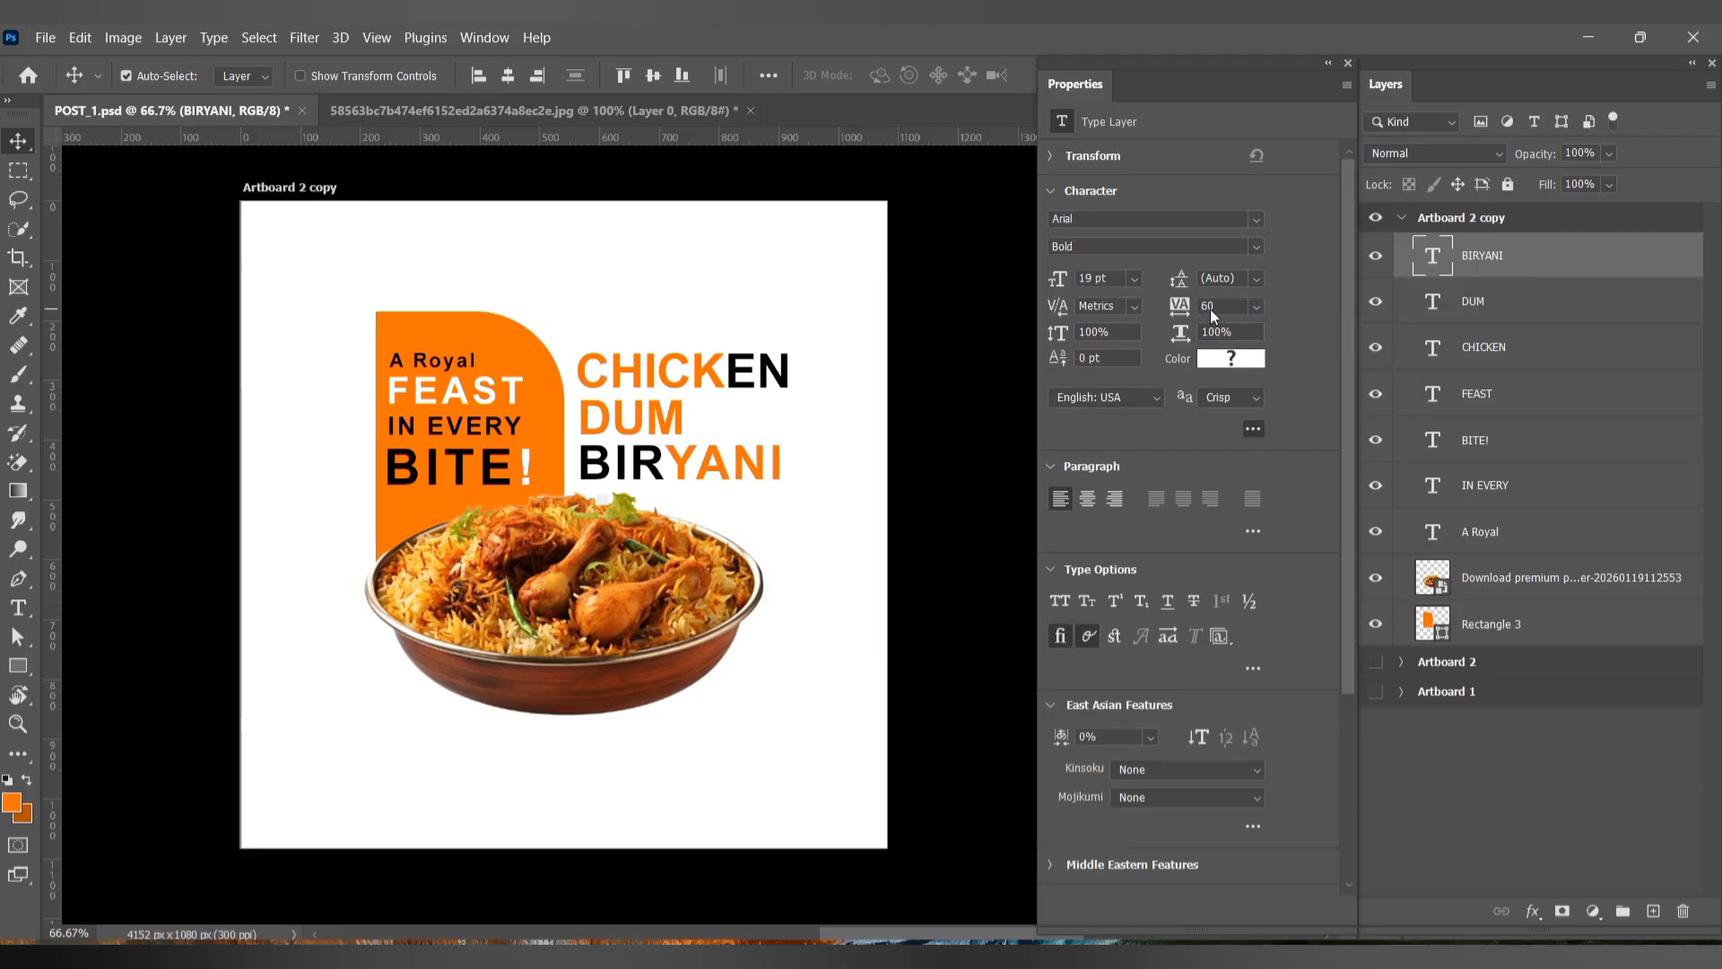
key(Return)
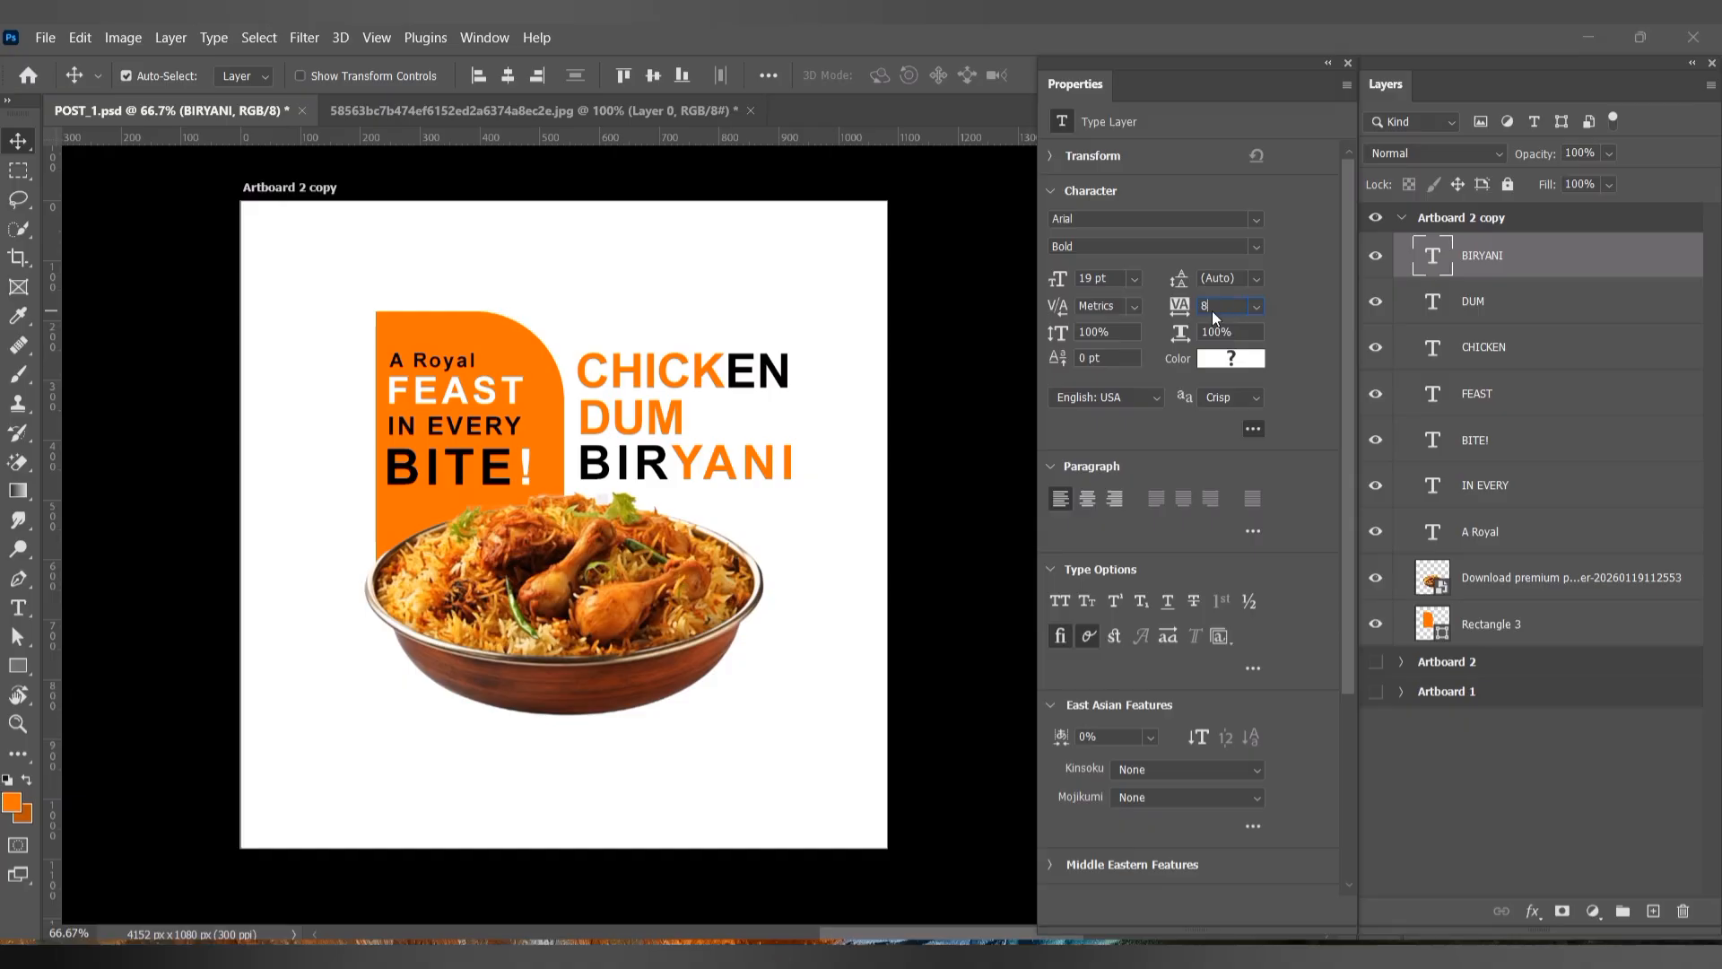
key(Return)
drag(51, 466, 787, 483)
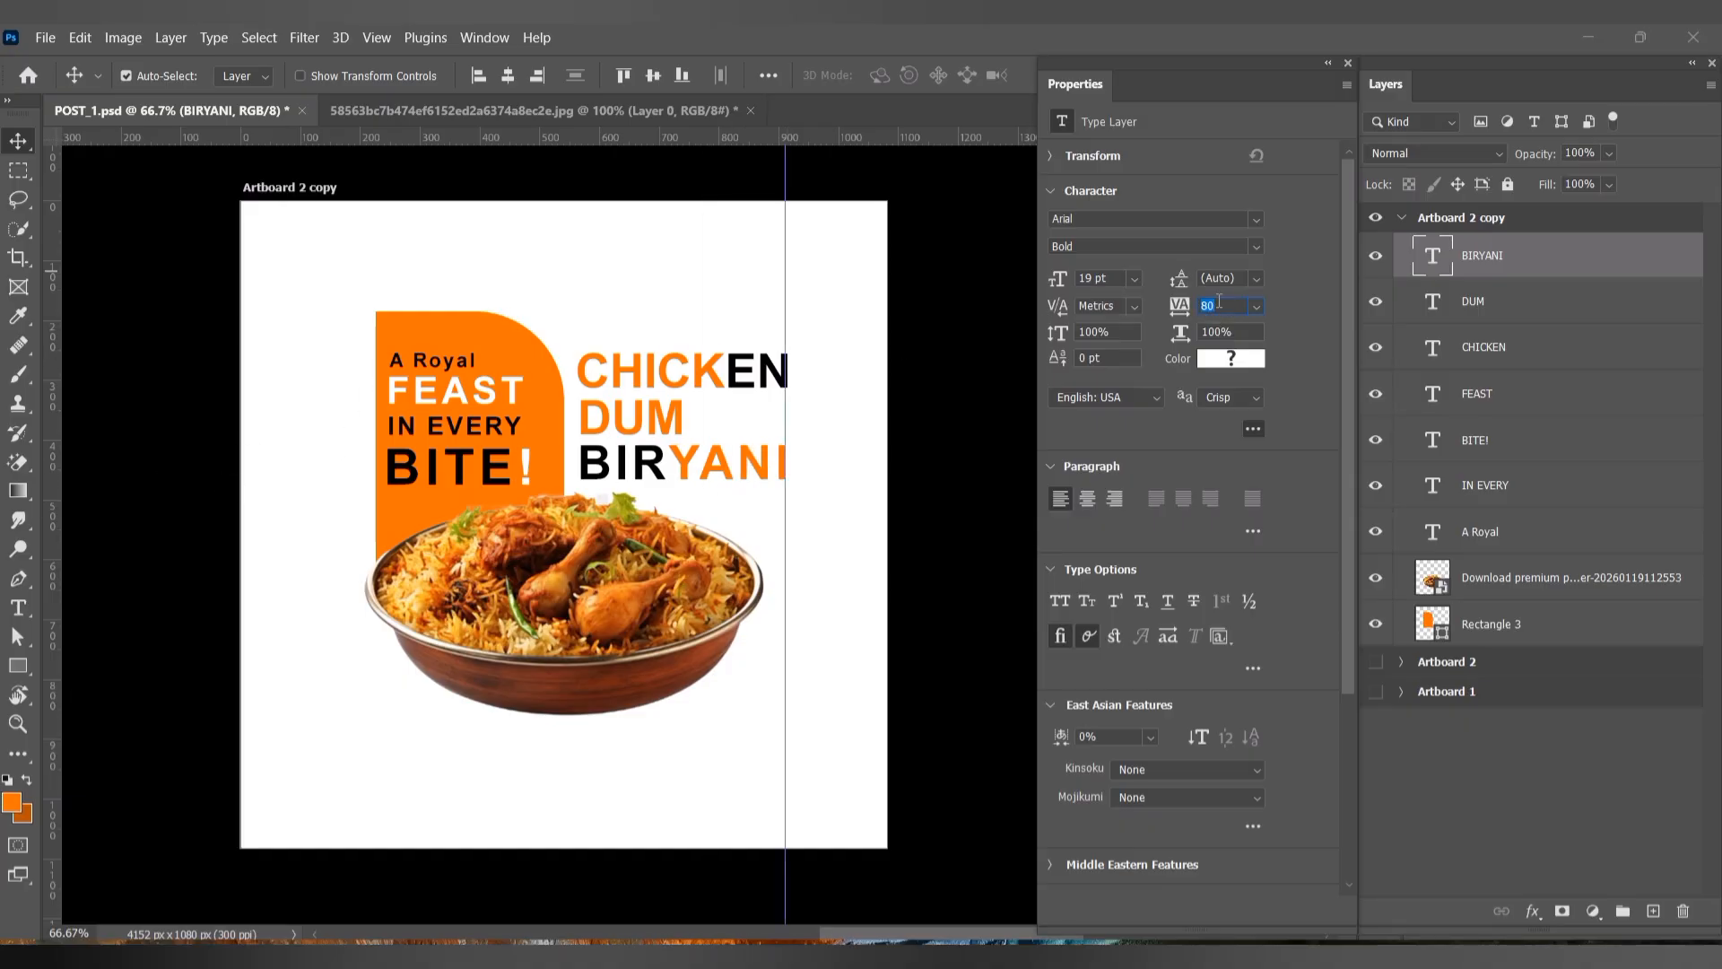
key(Return)
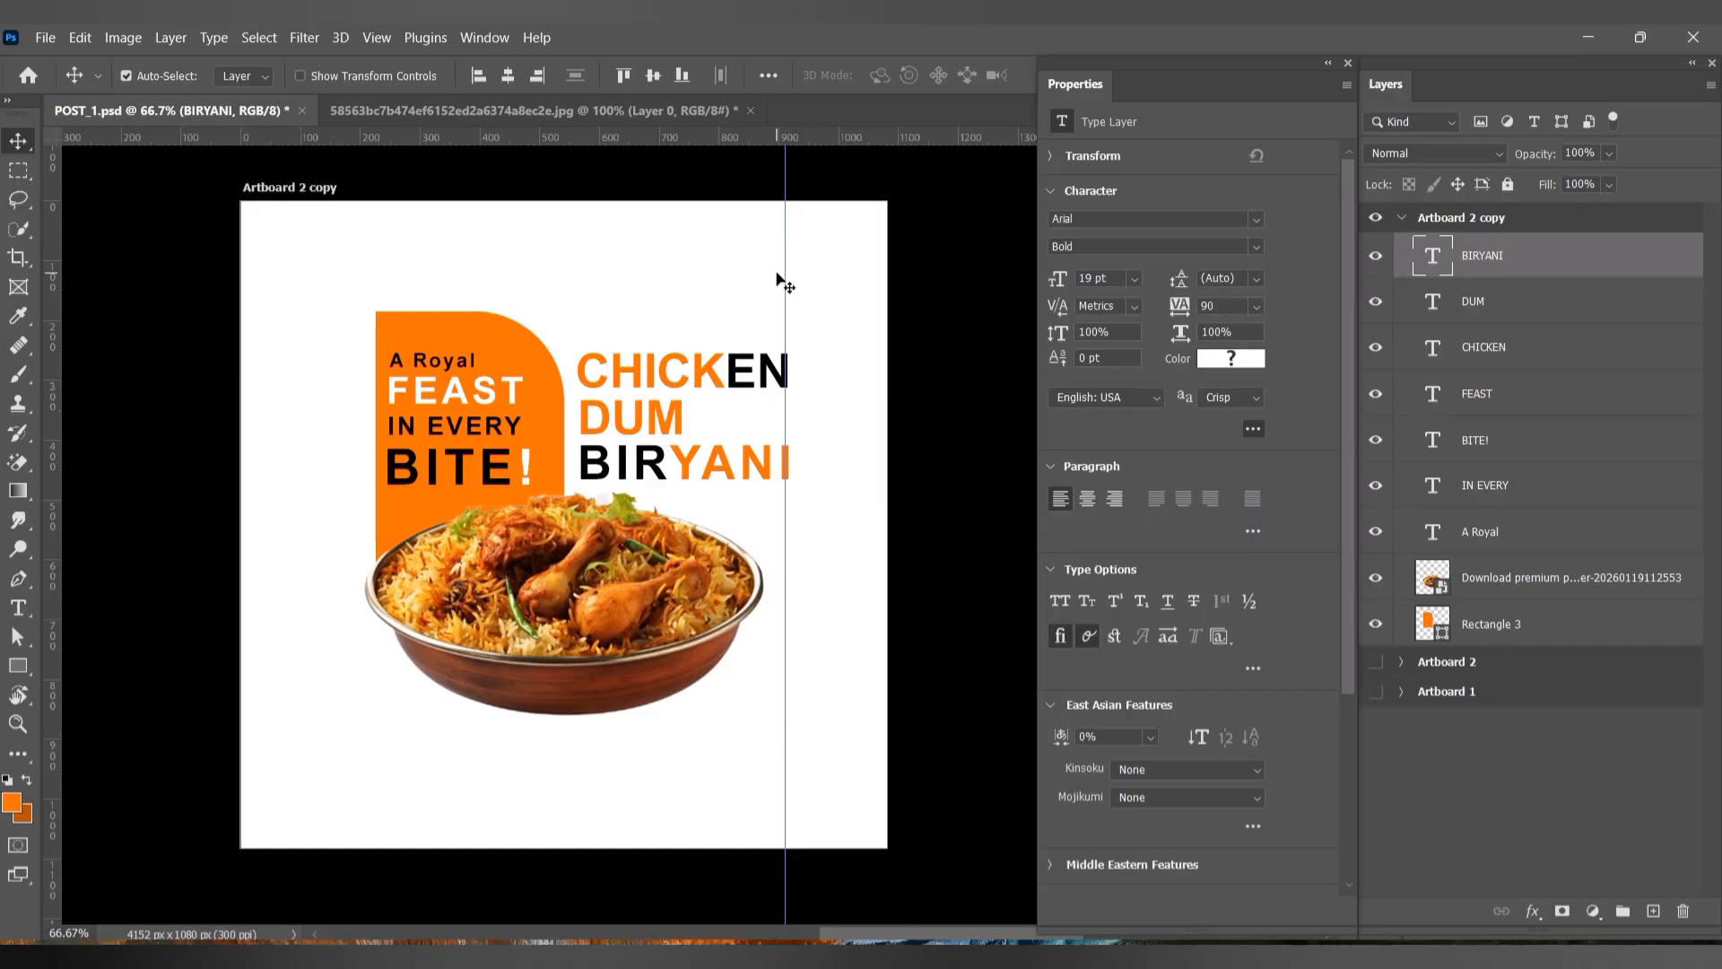
drag(777, 277, 7, 238)
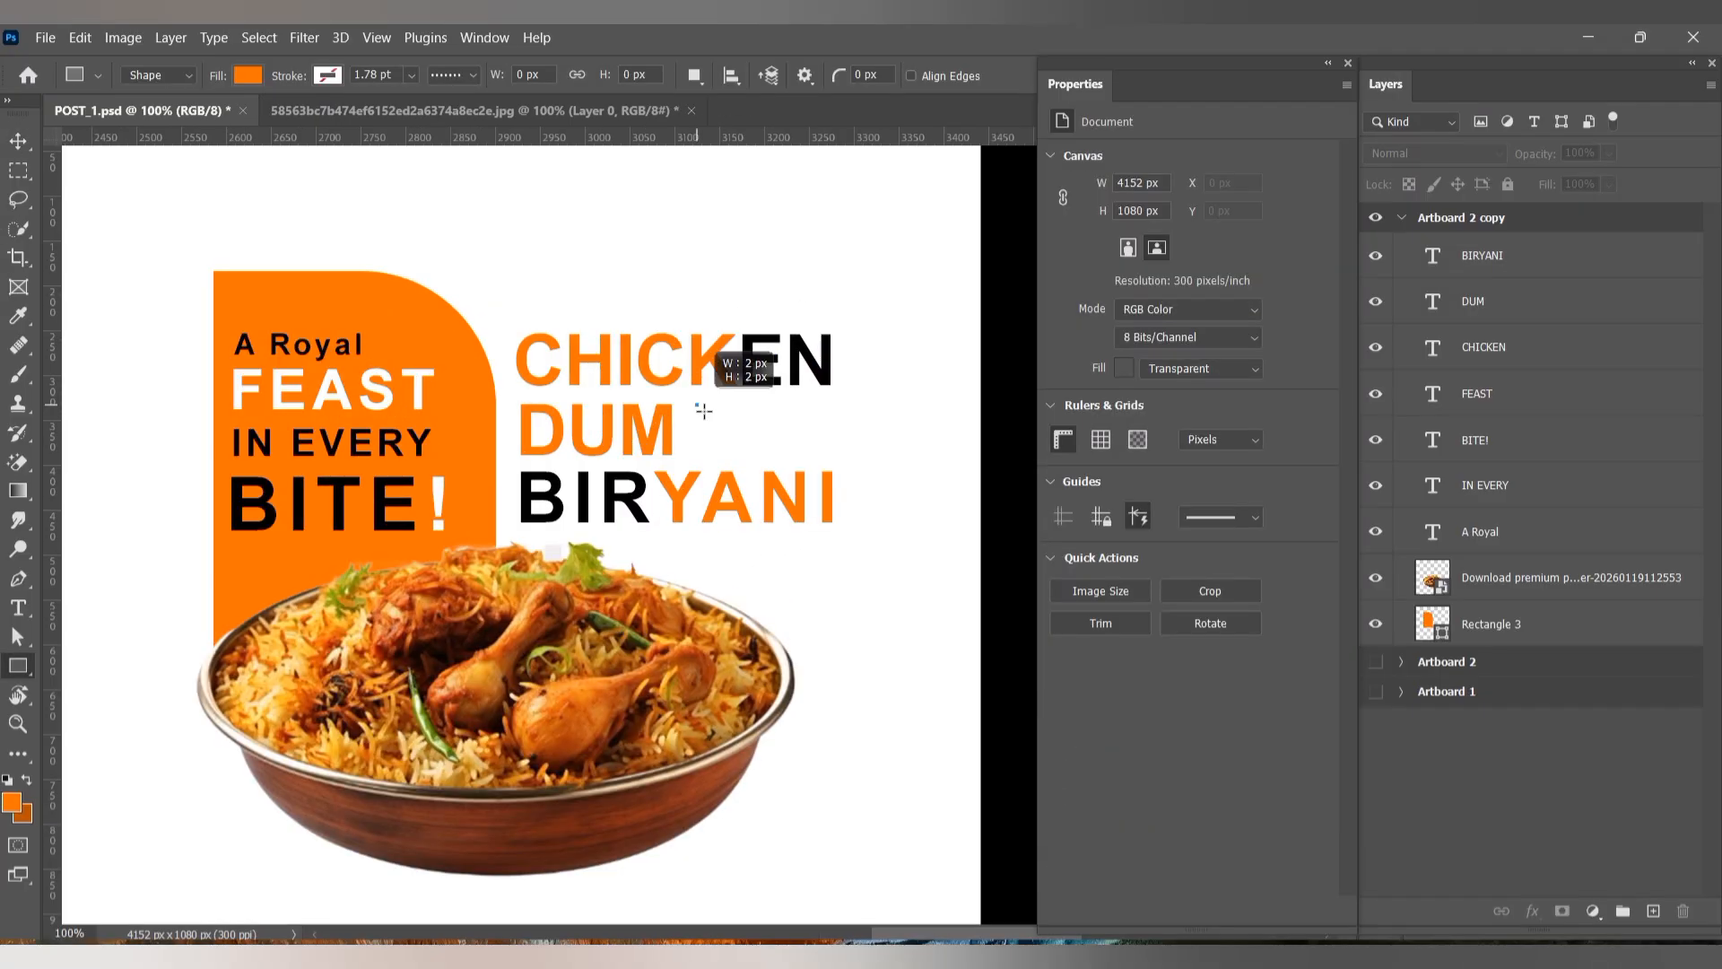
Step: Draw an orange rectangle about 152 by 57 px to the right of "DUM", ending at the right edge of "CHICKEN"
drag(697, 404, 832, 455)
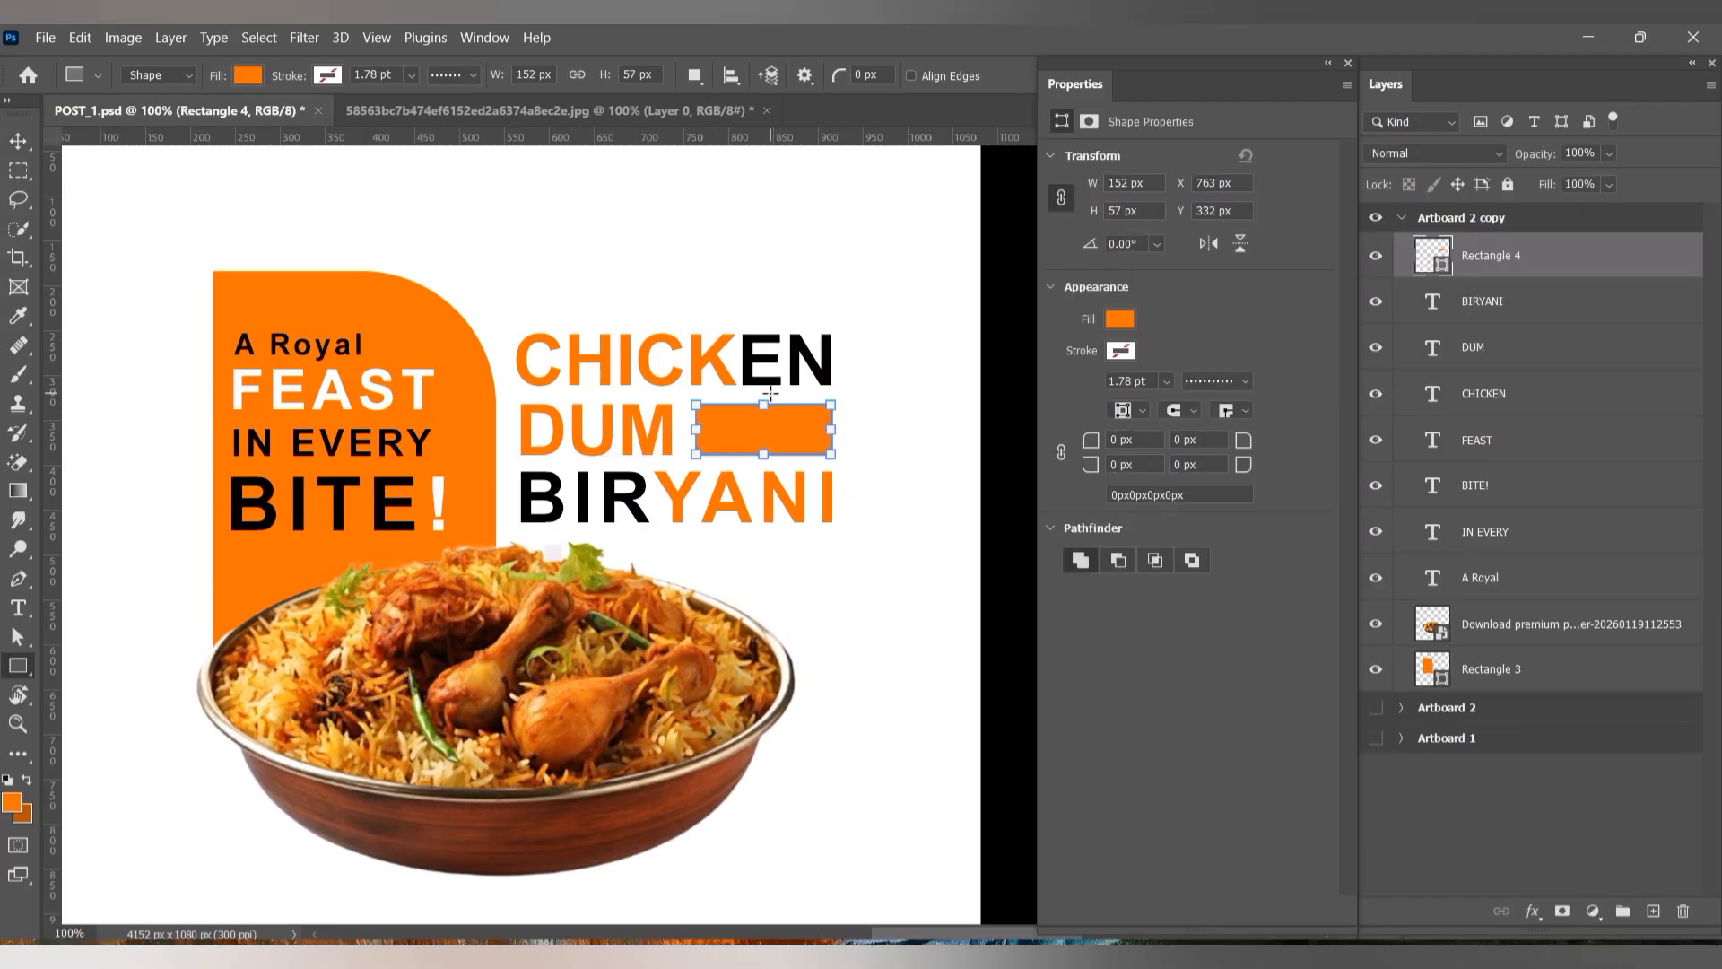
drag(763, 404, 767, 401)
scroll(861, 382, up, 1)
key(Return)
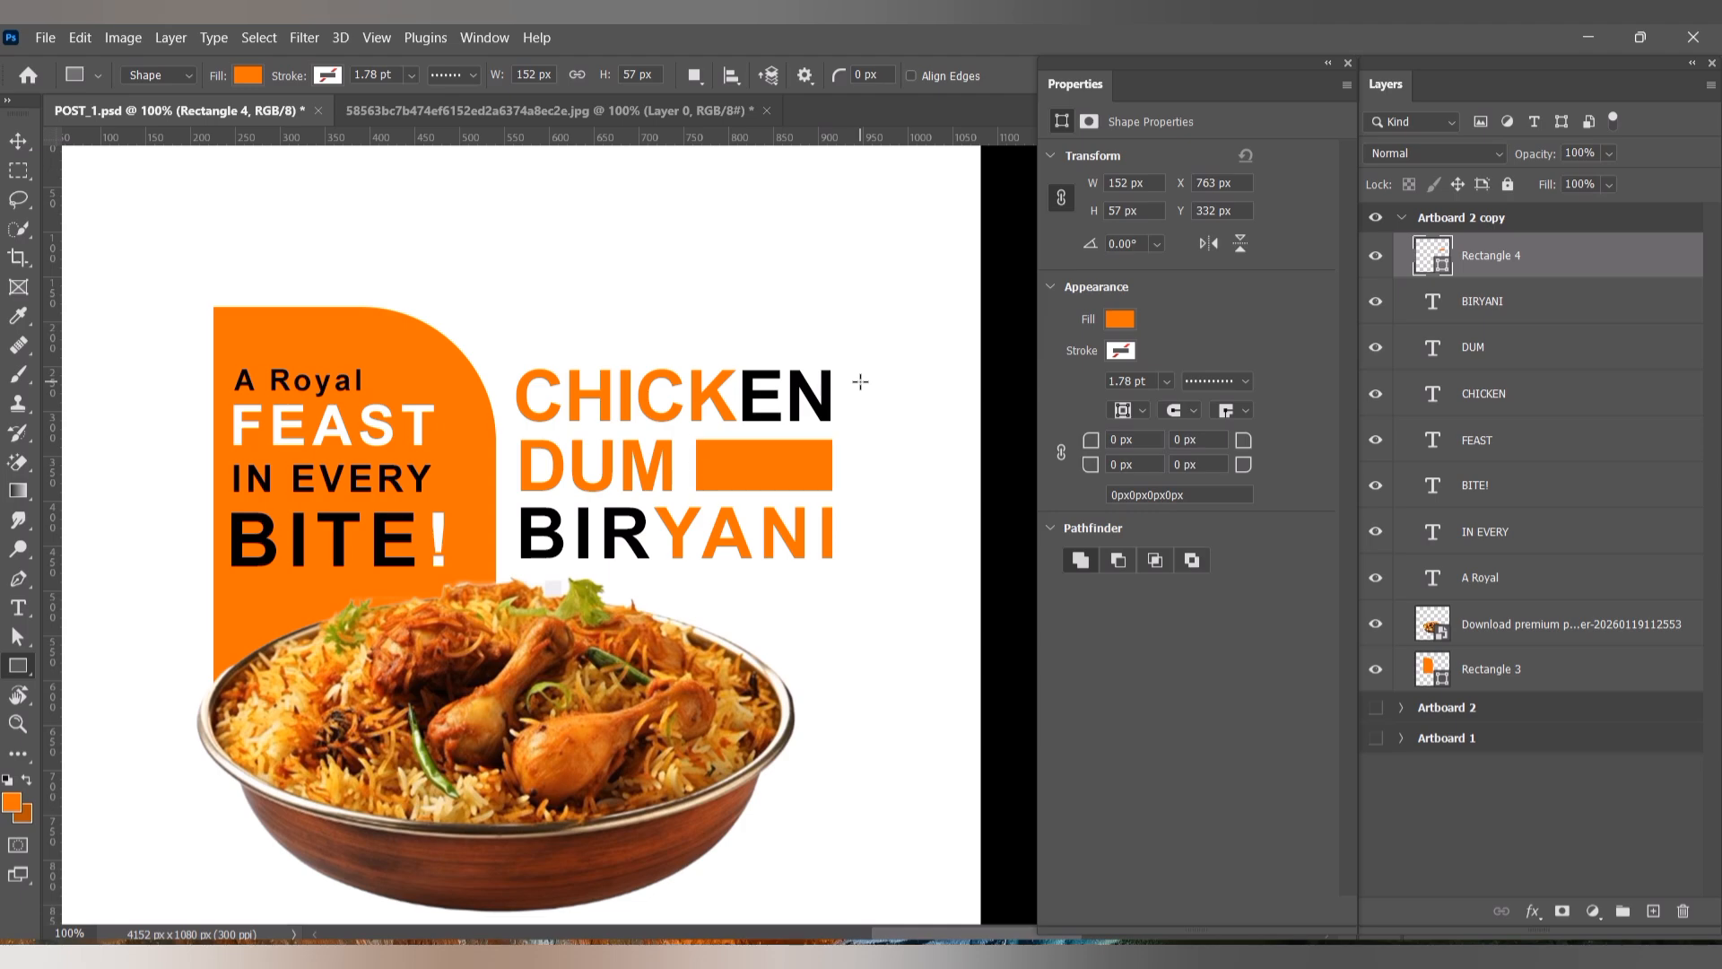
Step: Round the small rectangle's top-left and bottom-right corners to 20 px, keeping the other two at 0 px
drag(1113, 445, 1119, 445)
text(0)
text(v)
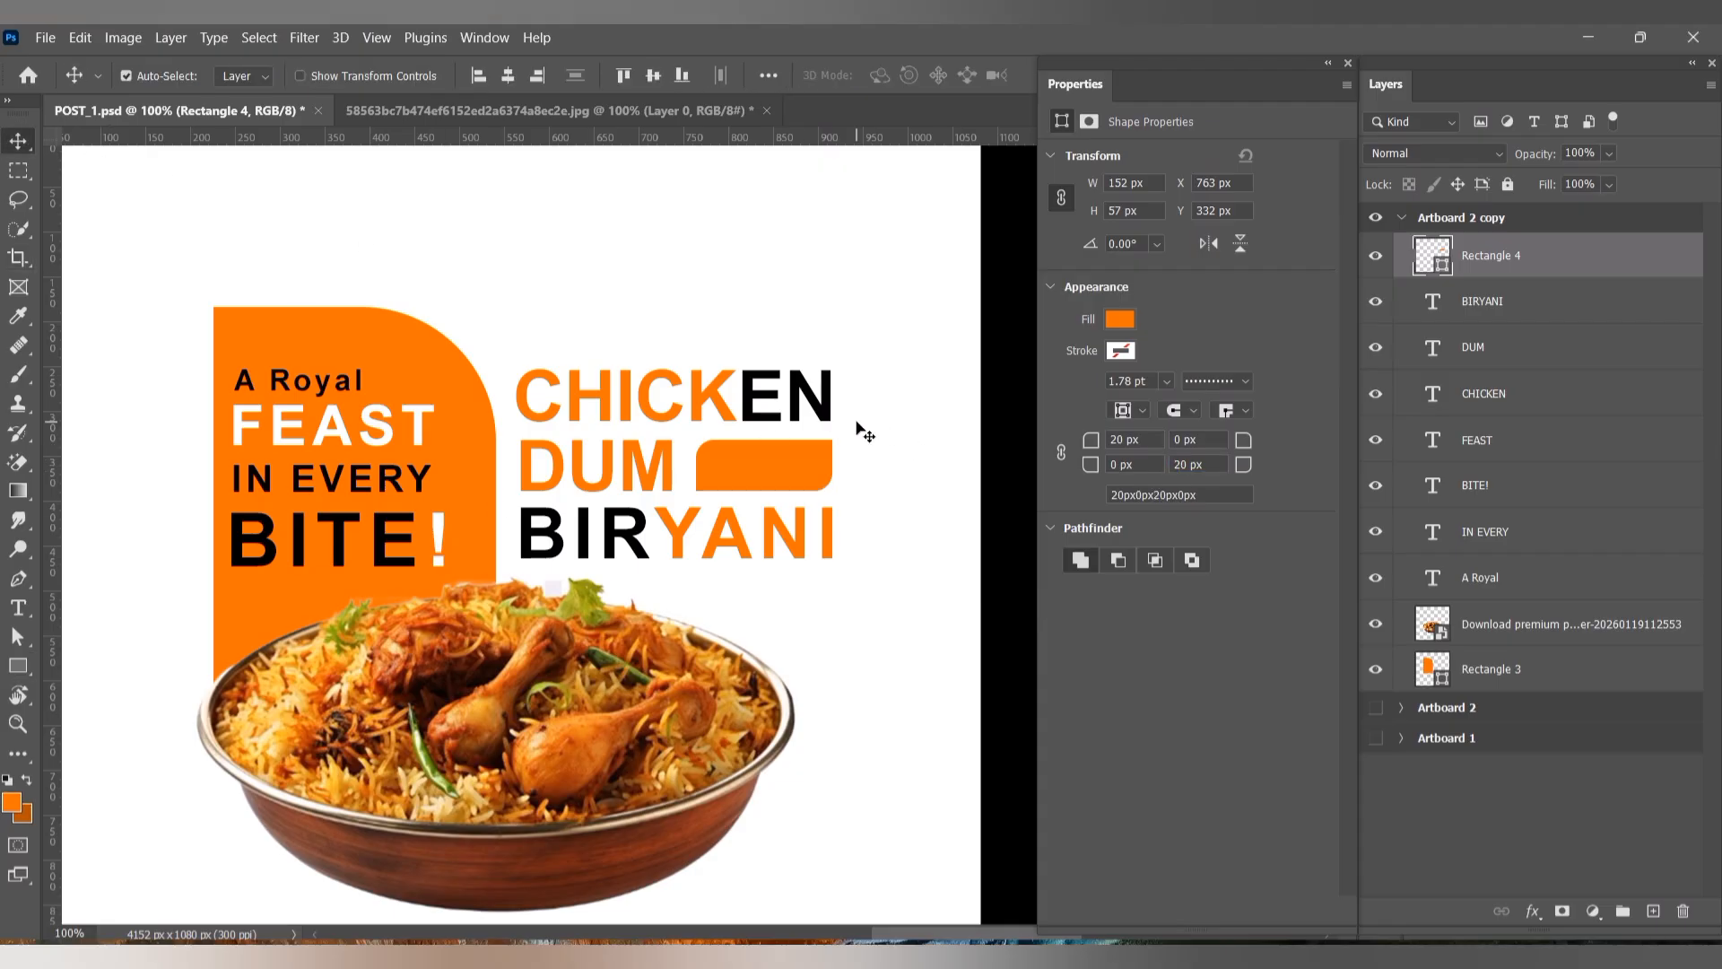
Step: Add the text "tasy" below "BIRYANI" and set its font to Kitchen Delight Script
scroll(781, 563, down, 1)
scroll(780, 563, up, 3)
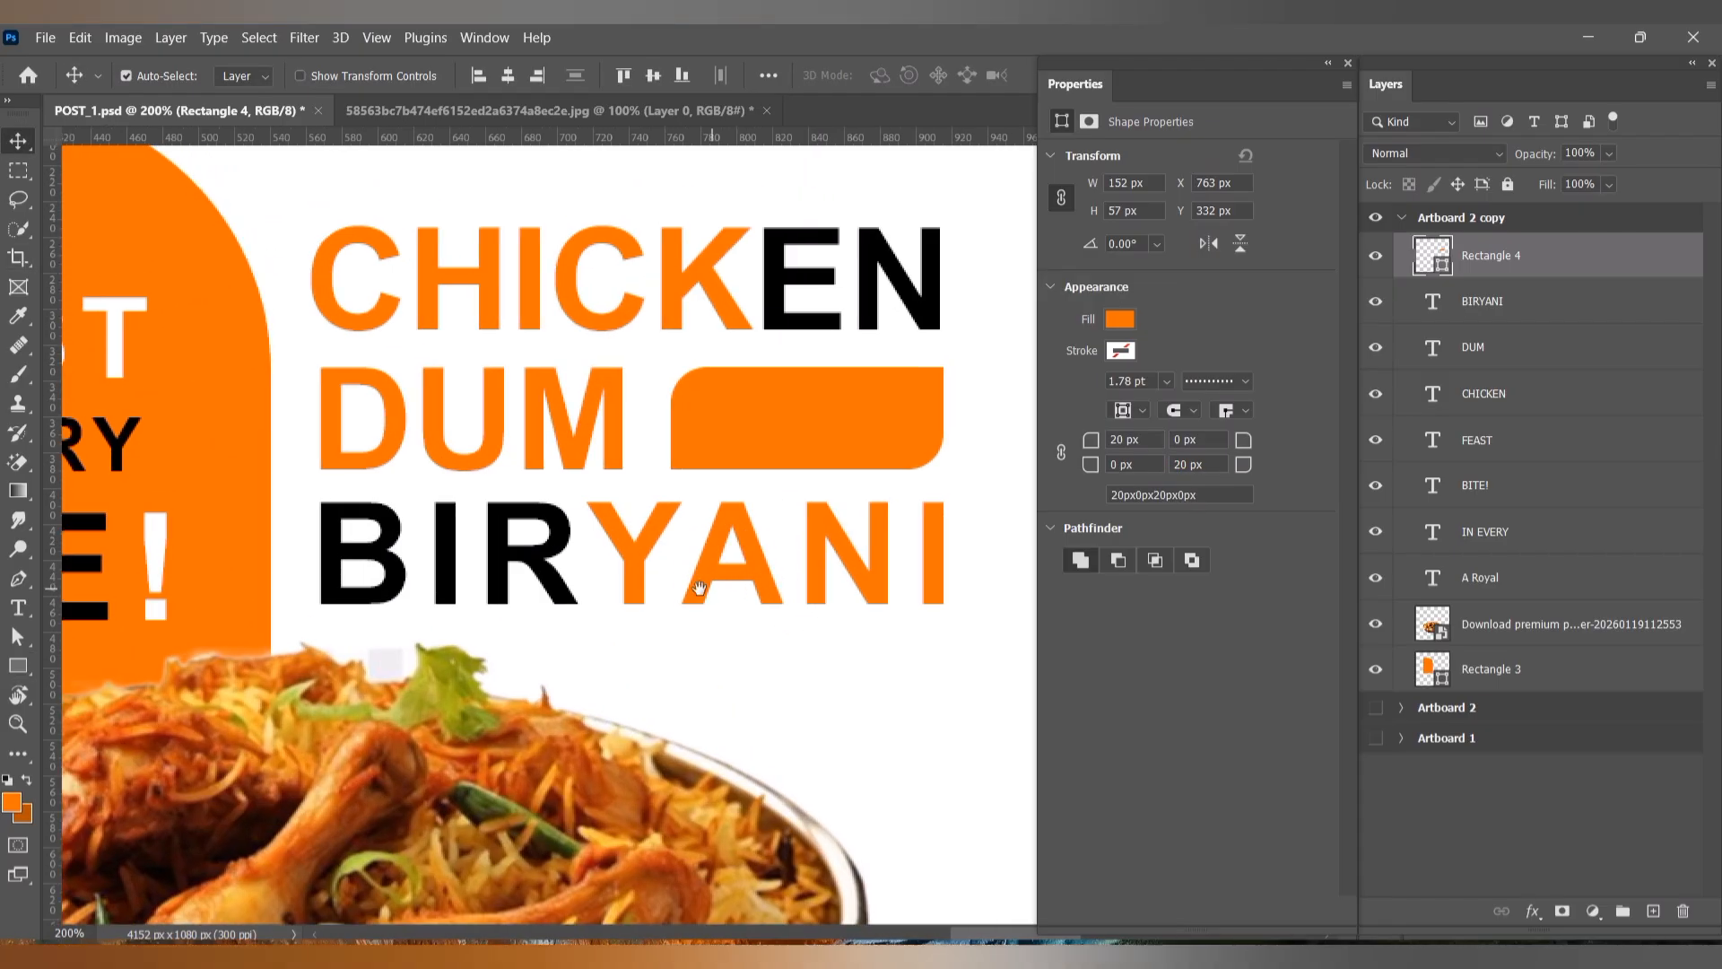
key(t)
click(749, 677)
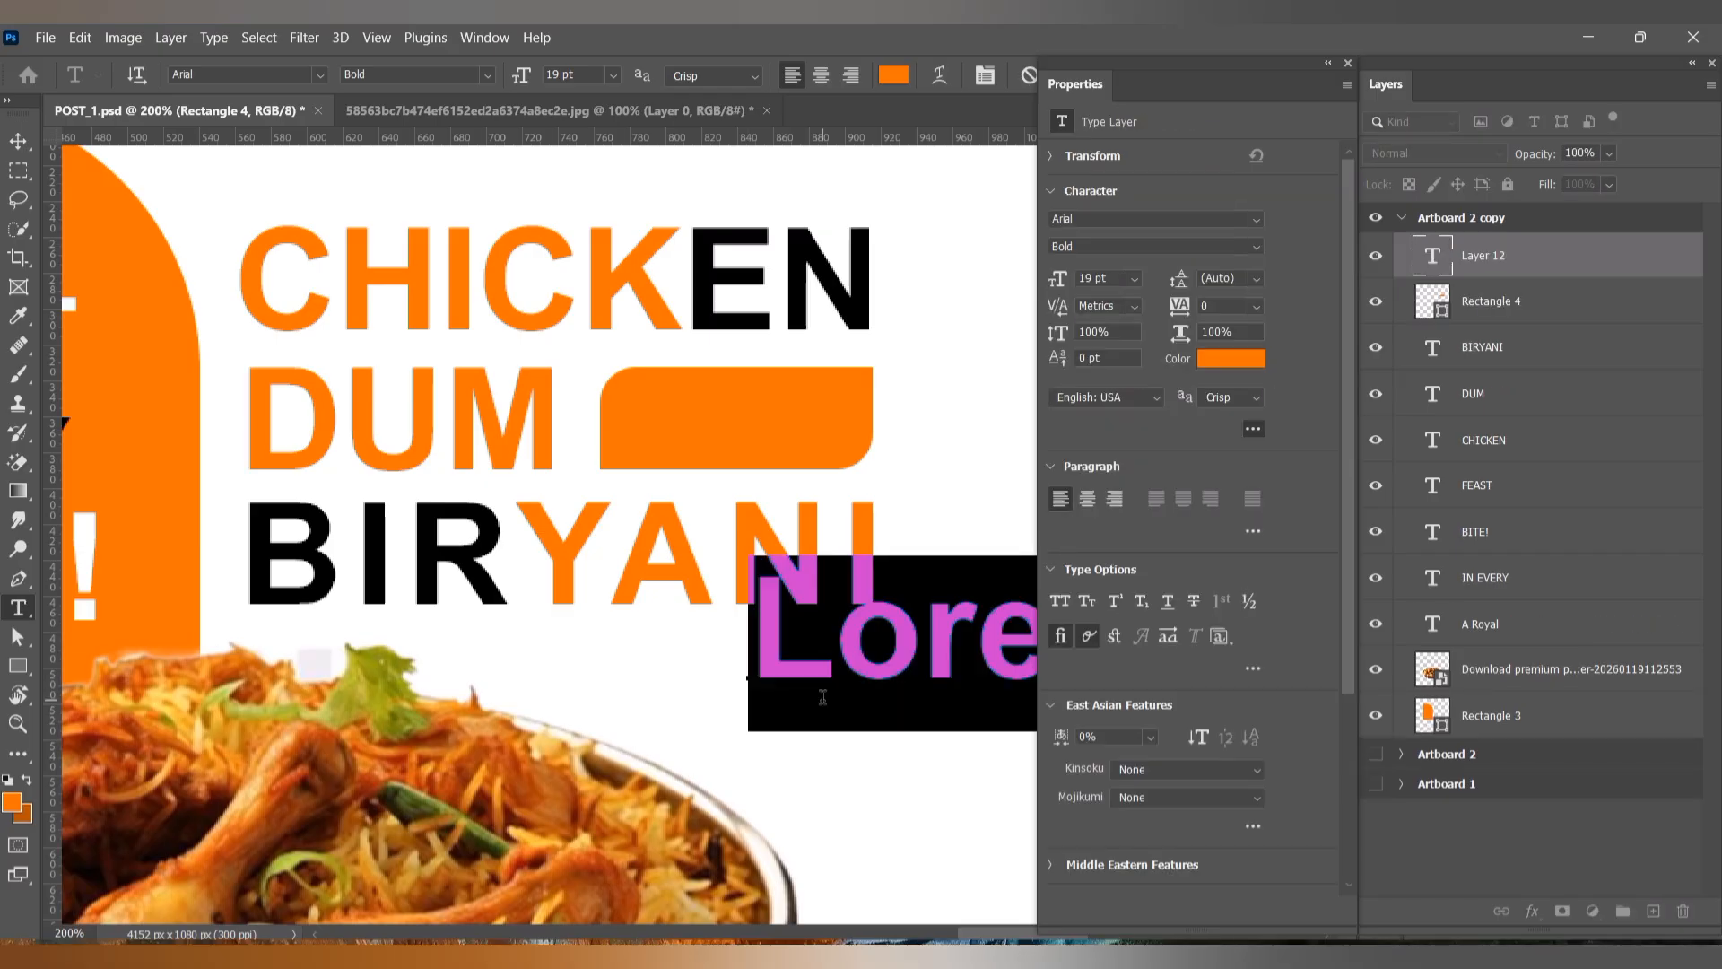
text(tasy)
key(ctrl+a)
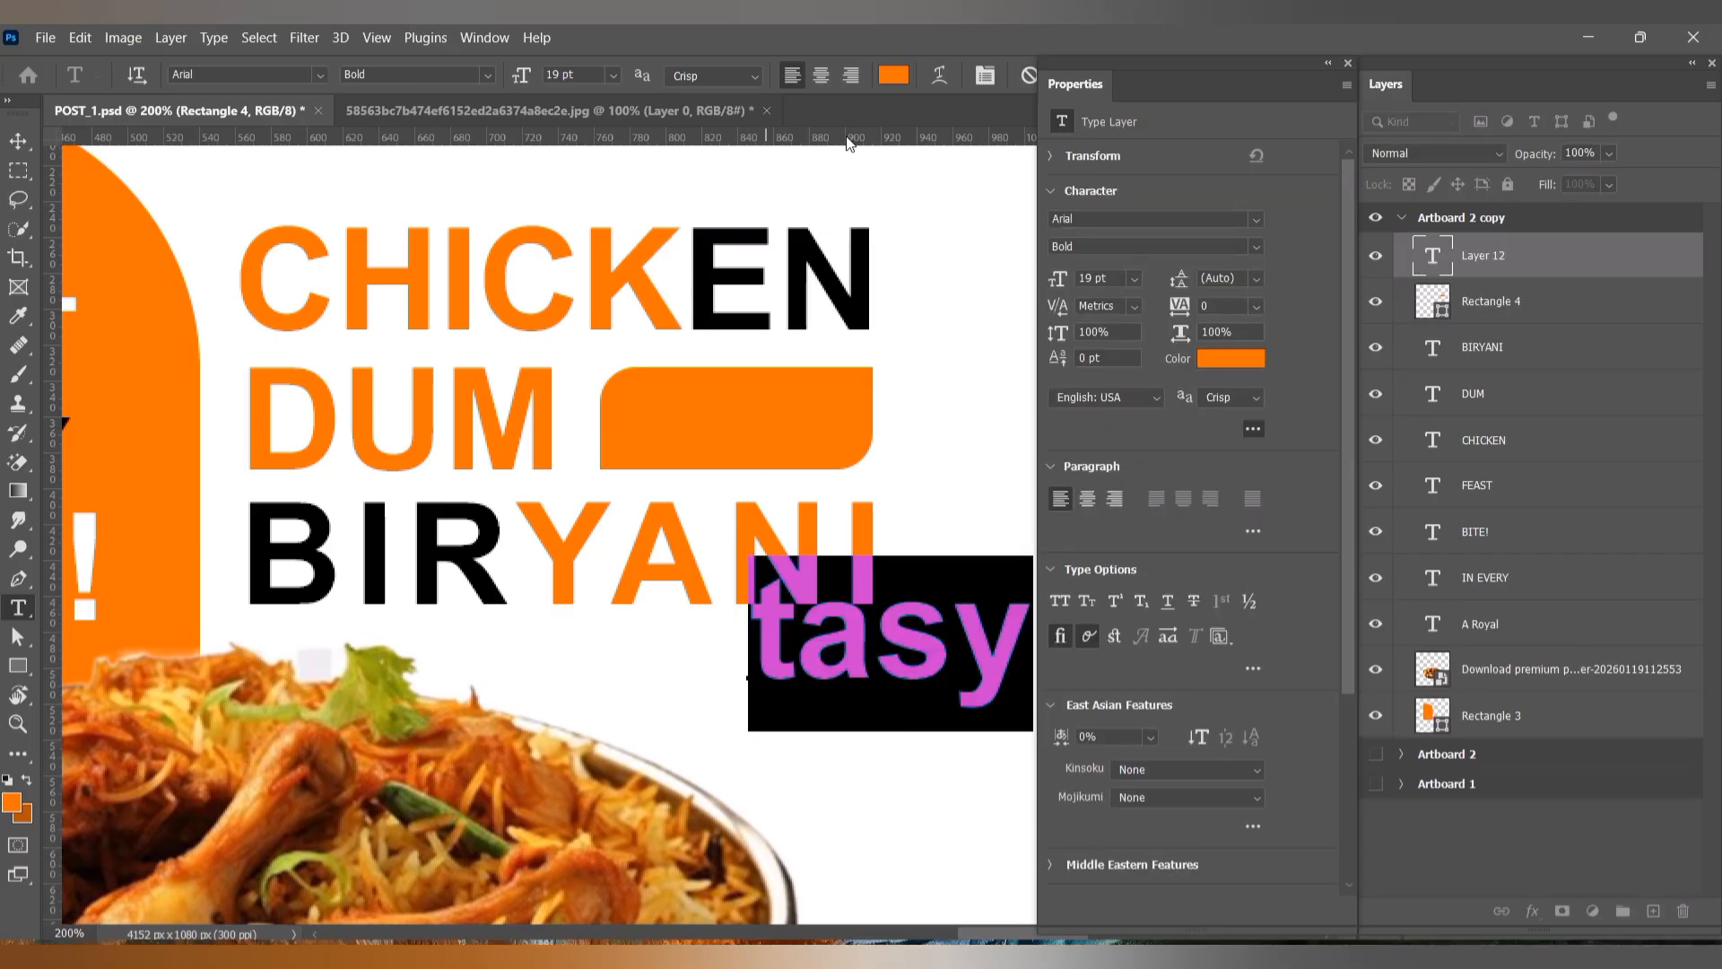
click(1256, 222)
click(1261, 310)
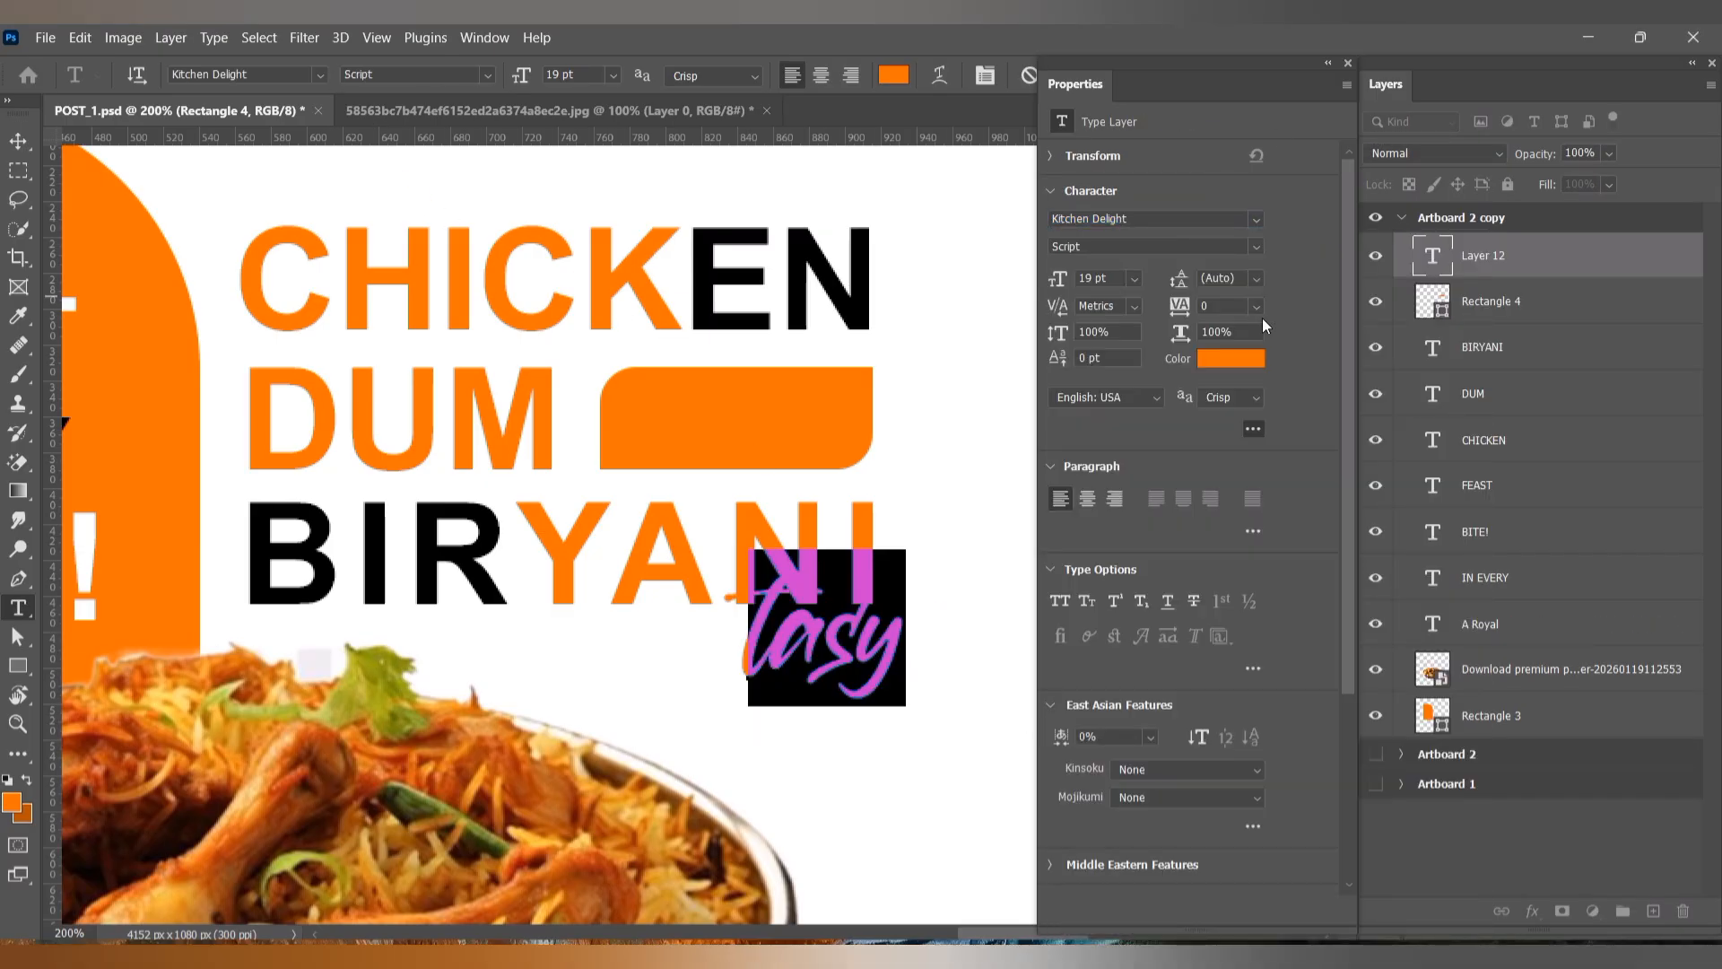
Step: Change the color of the "tasy" text to white (ffffff)
click(1243, 363)
text(ffffff)
key(Return)
key(ctrl+Return)
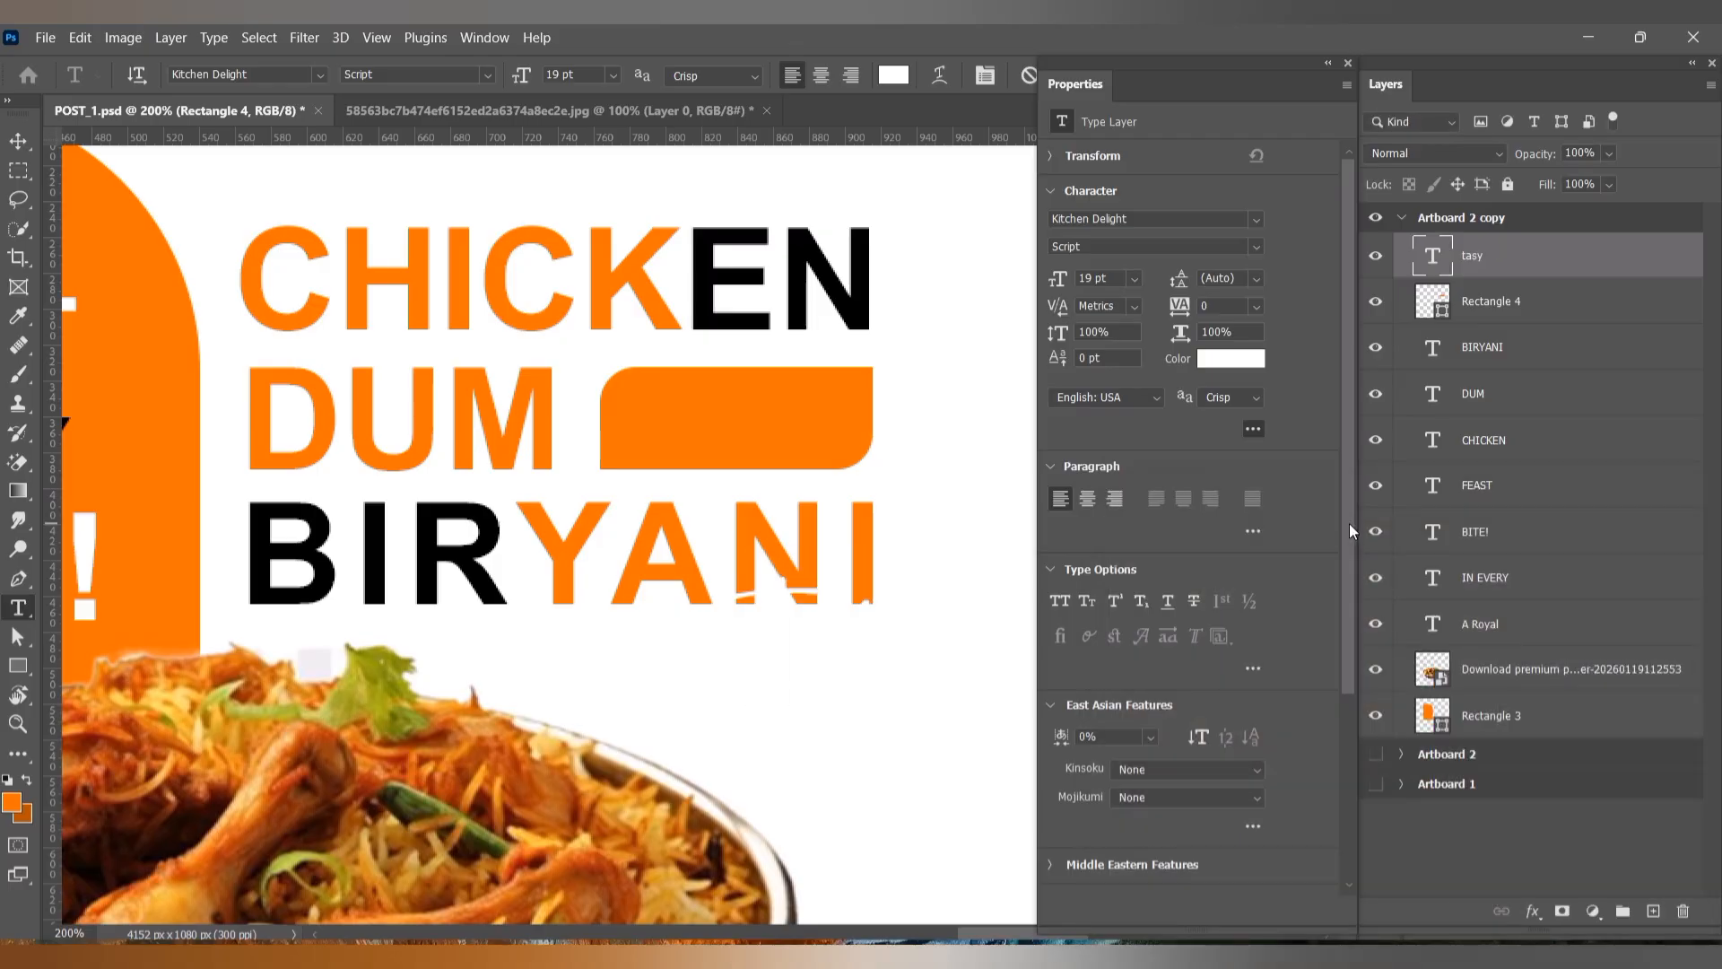
Step: Move "tasy" onto the small orange rectangle, scale it down to about 11.75 pt and center it there
key(v)
key(ctrl+t)
drag(815, 633, 731, 417)
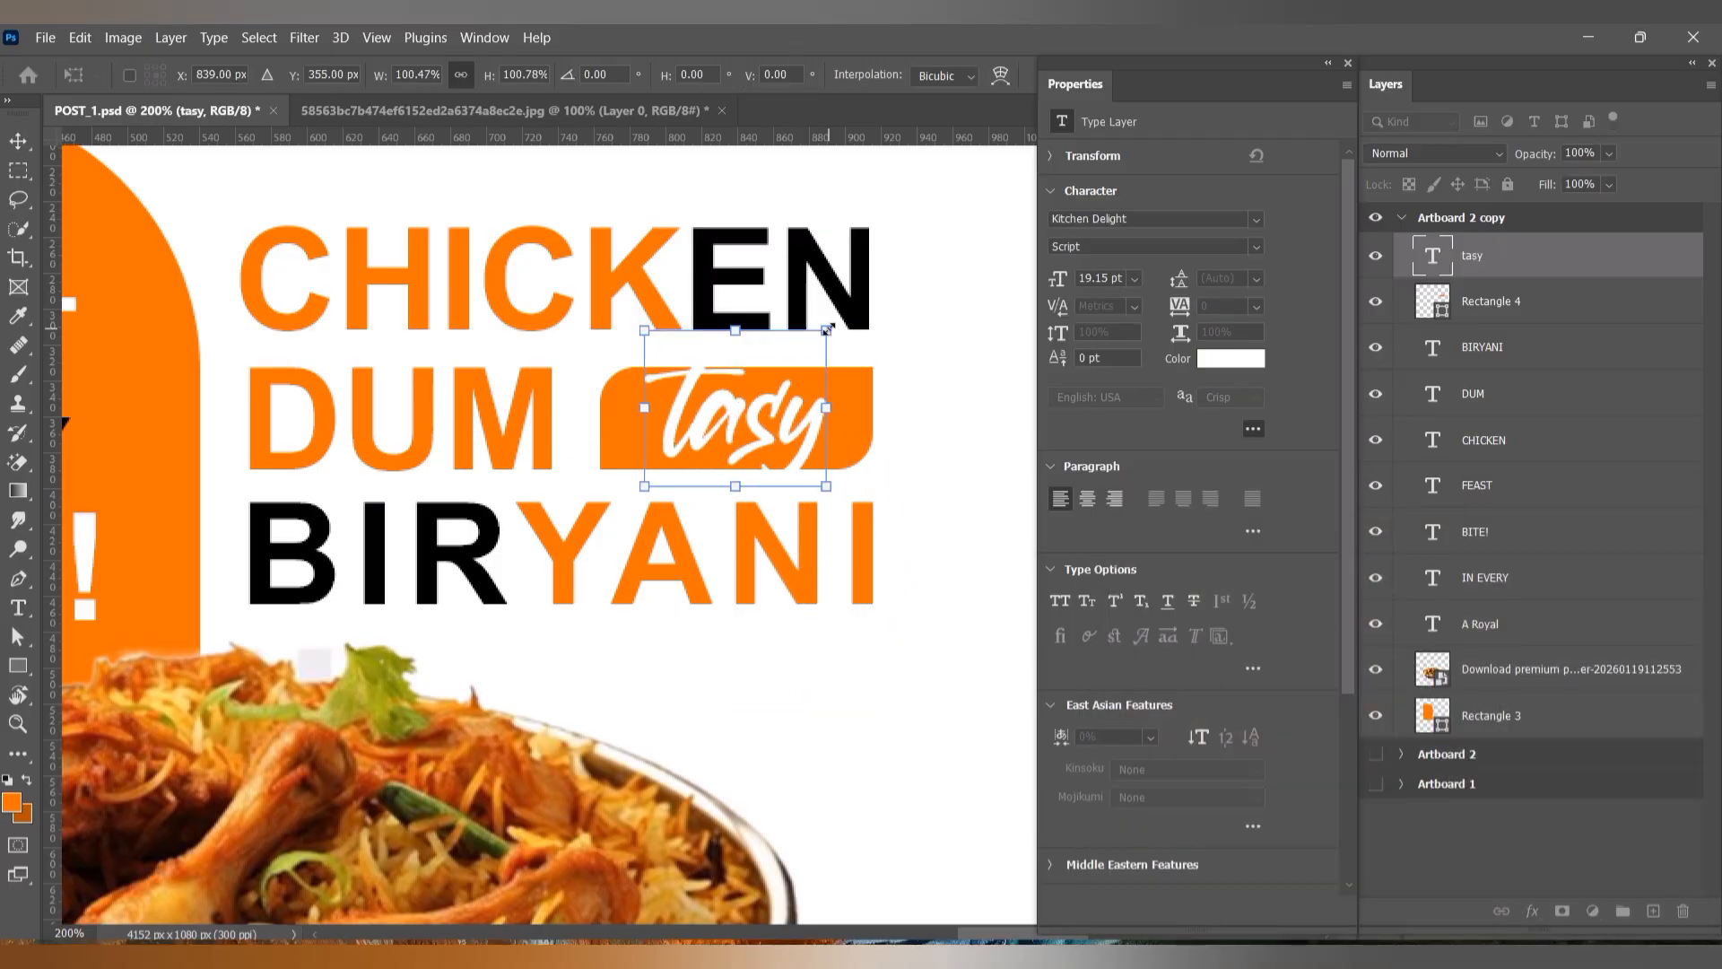
drag(827, 330, 758, 390)
drag(719, 445, 761, 421)
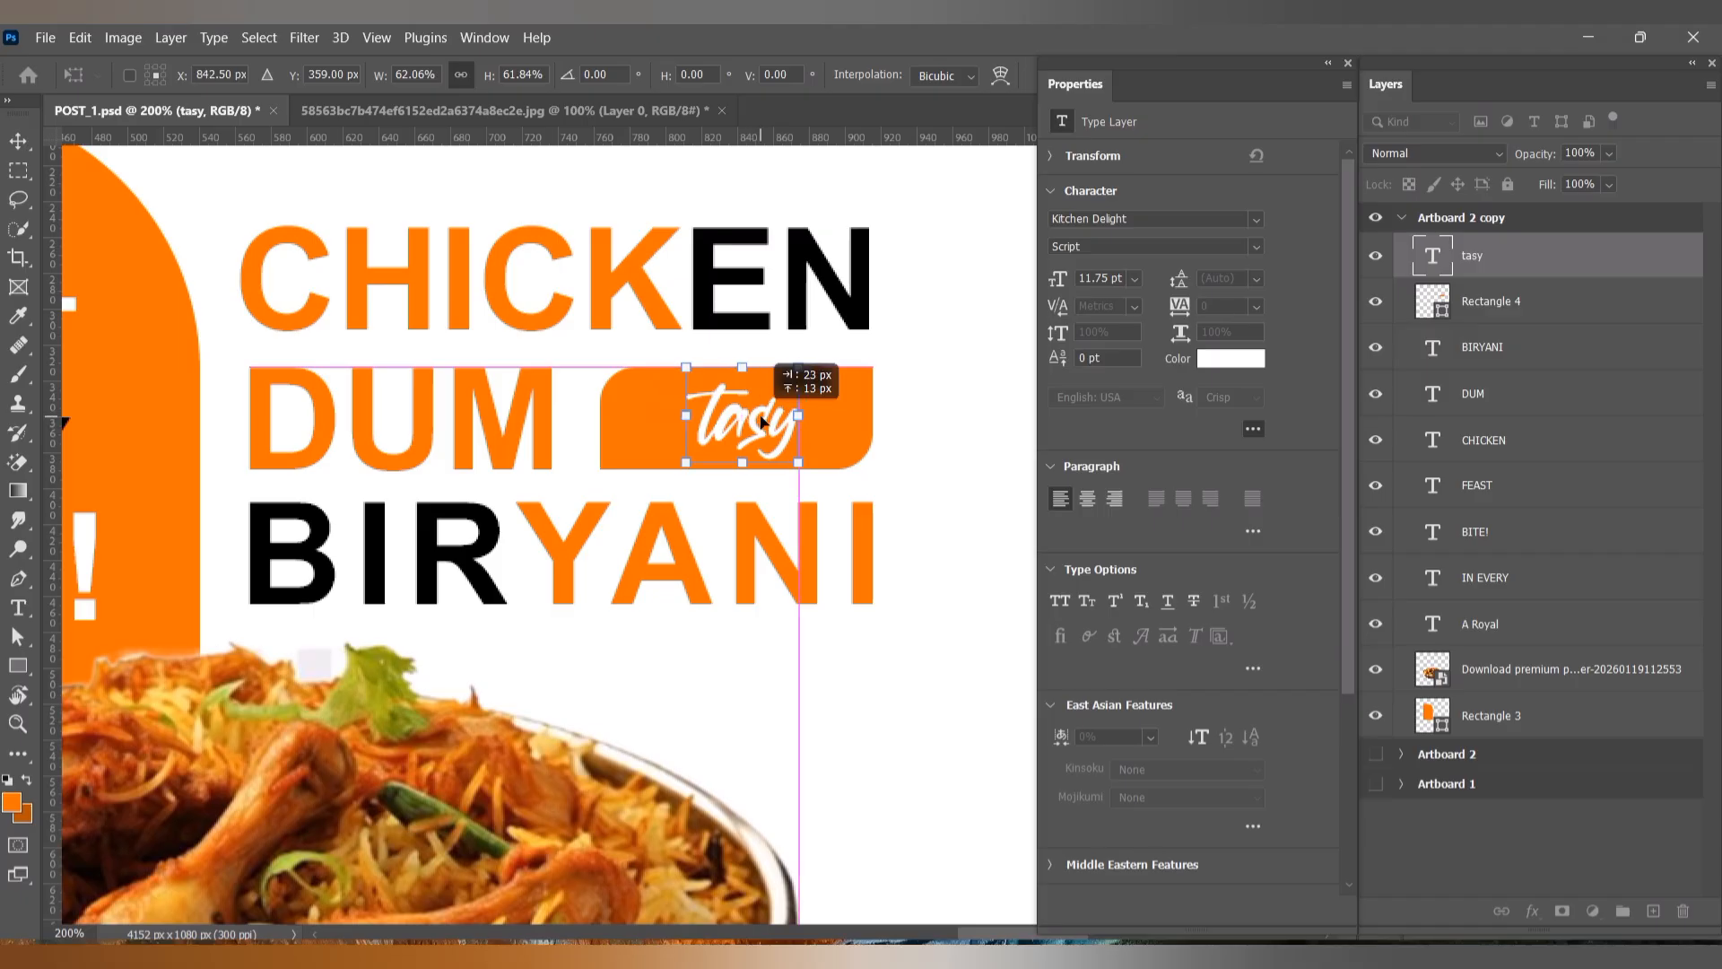
key(Return)
key(ctrl+minus)
key(ctrl+minus)
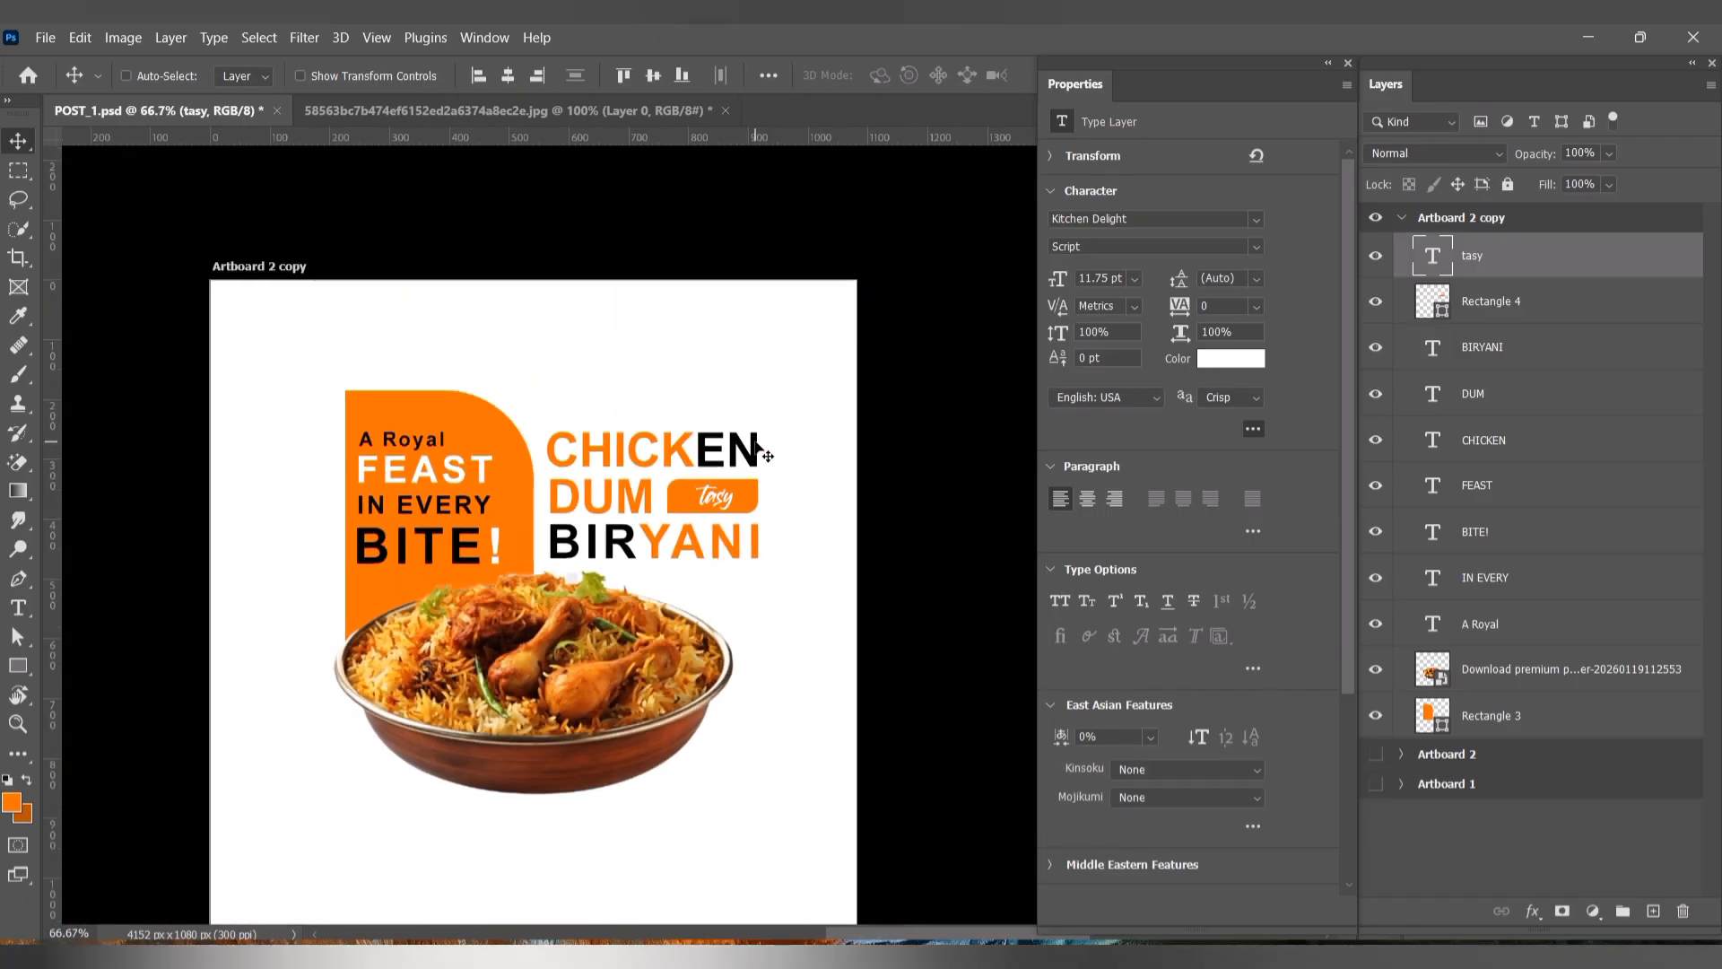
Step: Try the Catleya Signature font on the "tasy" tag text
key(ctrl+plus)
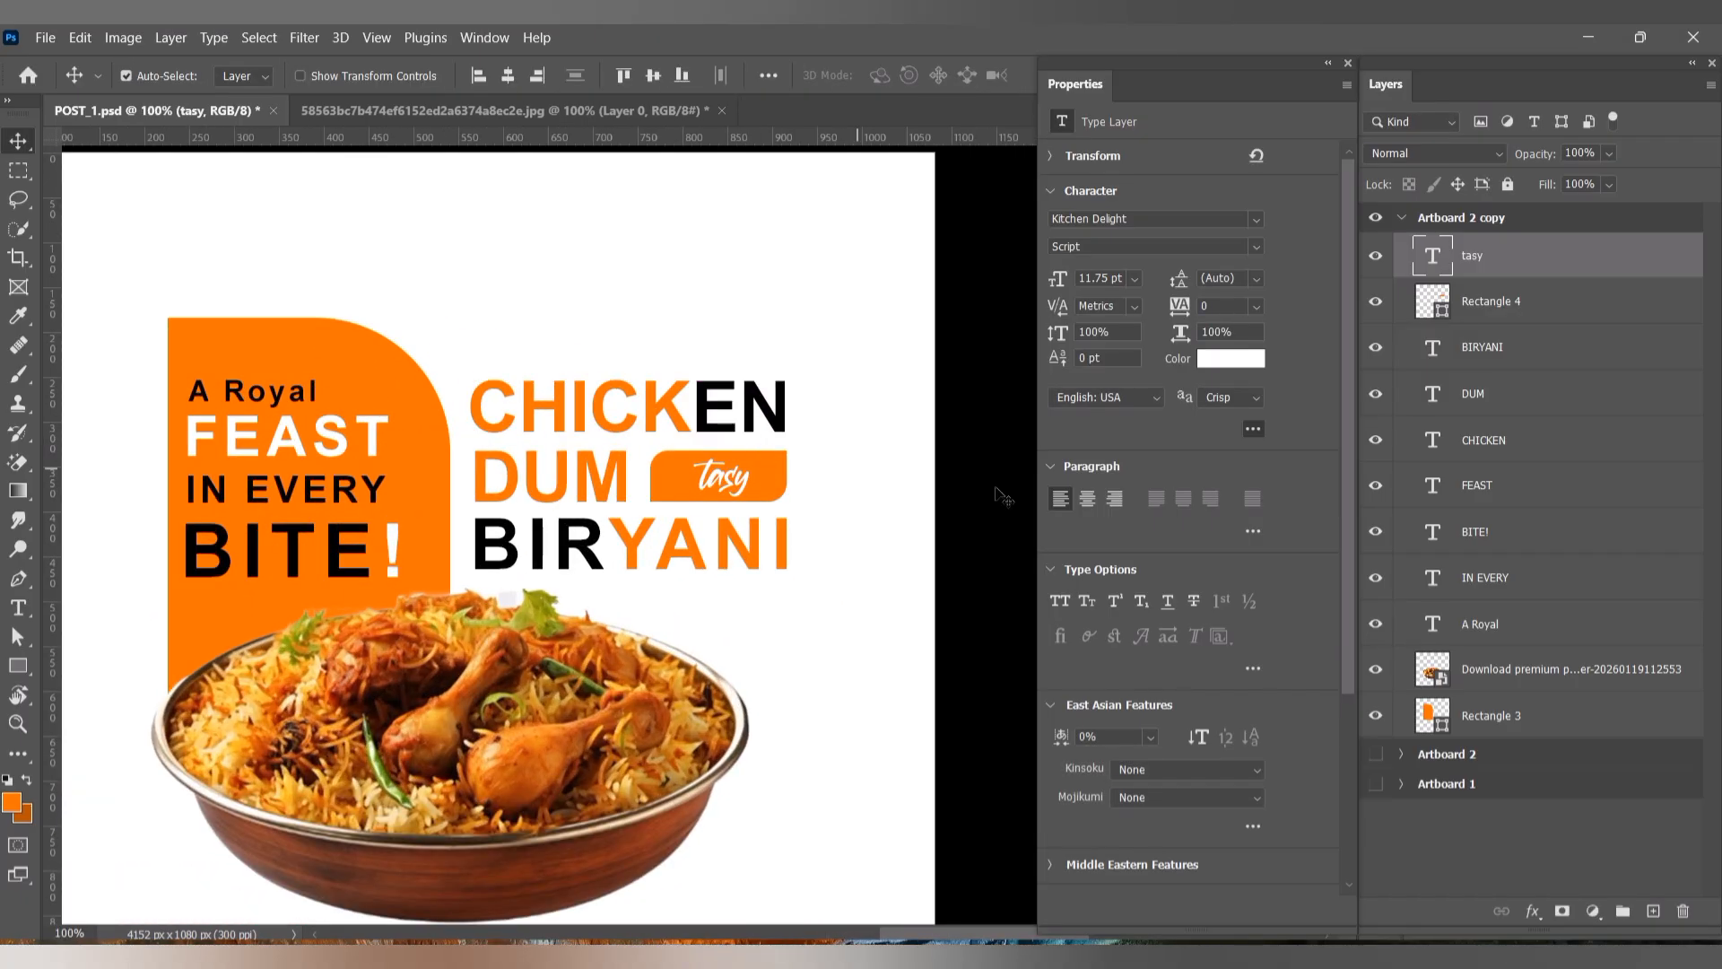
click(1256, 221)
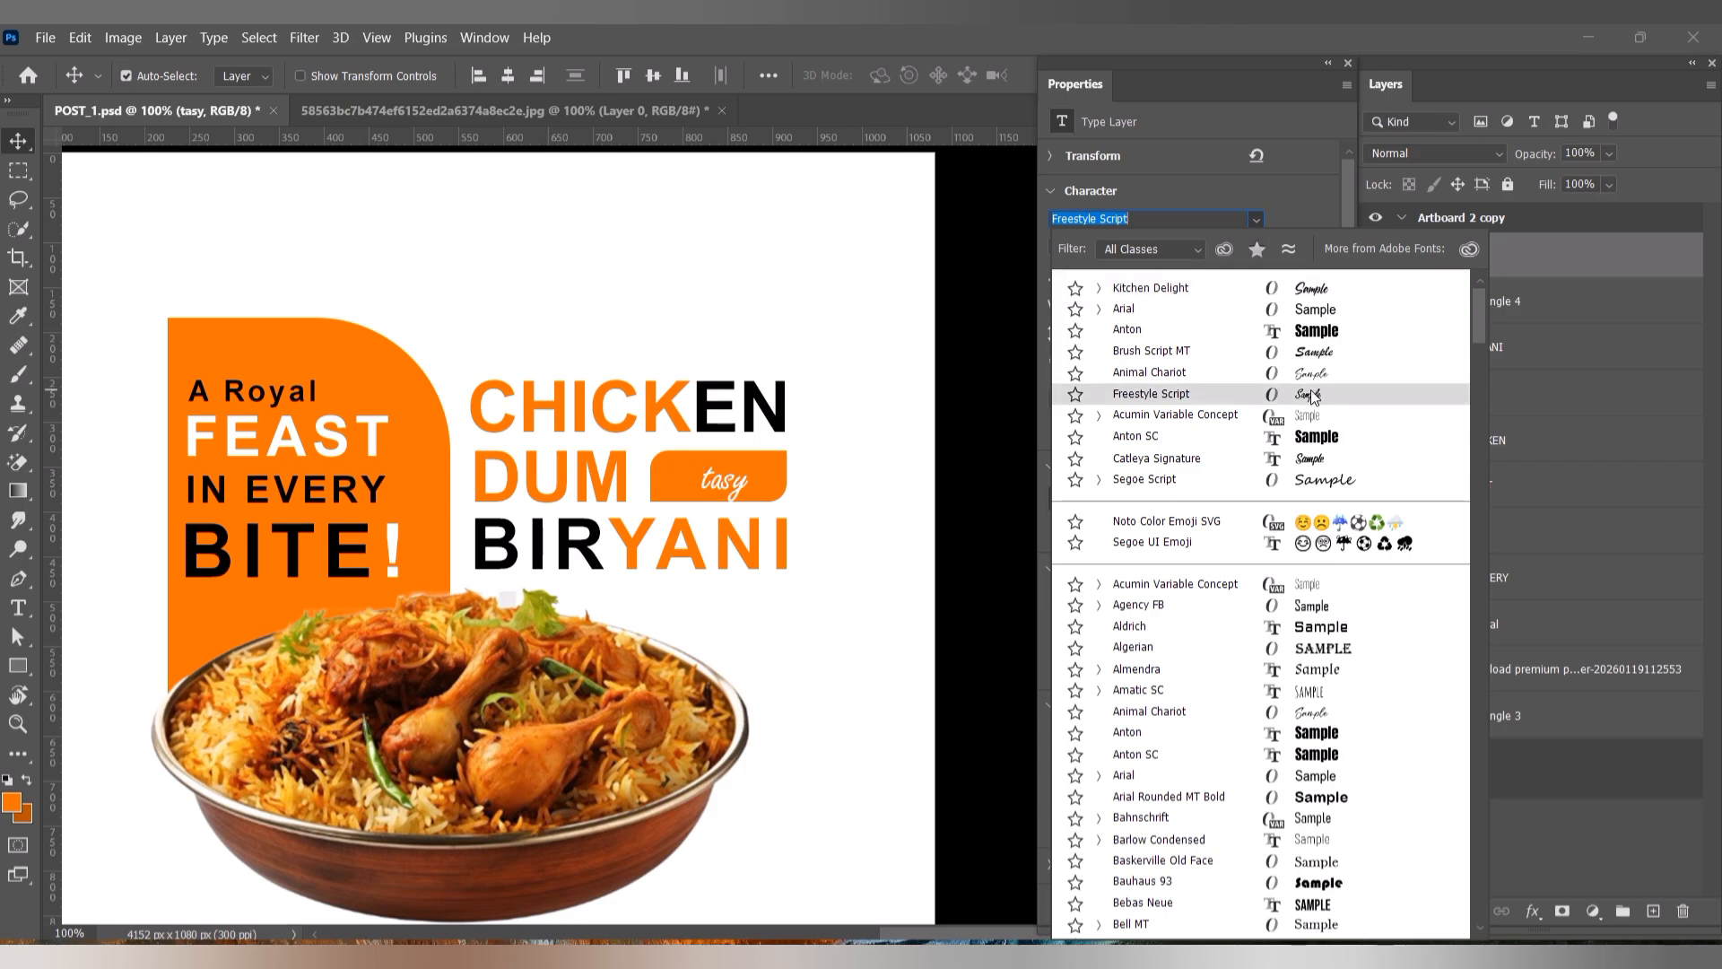
click(1305, 459)
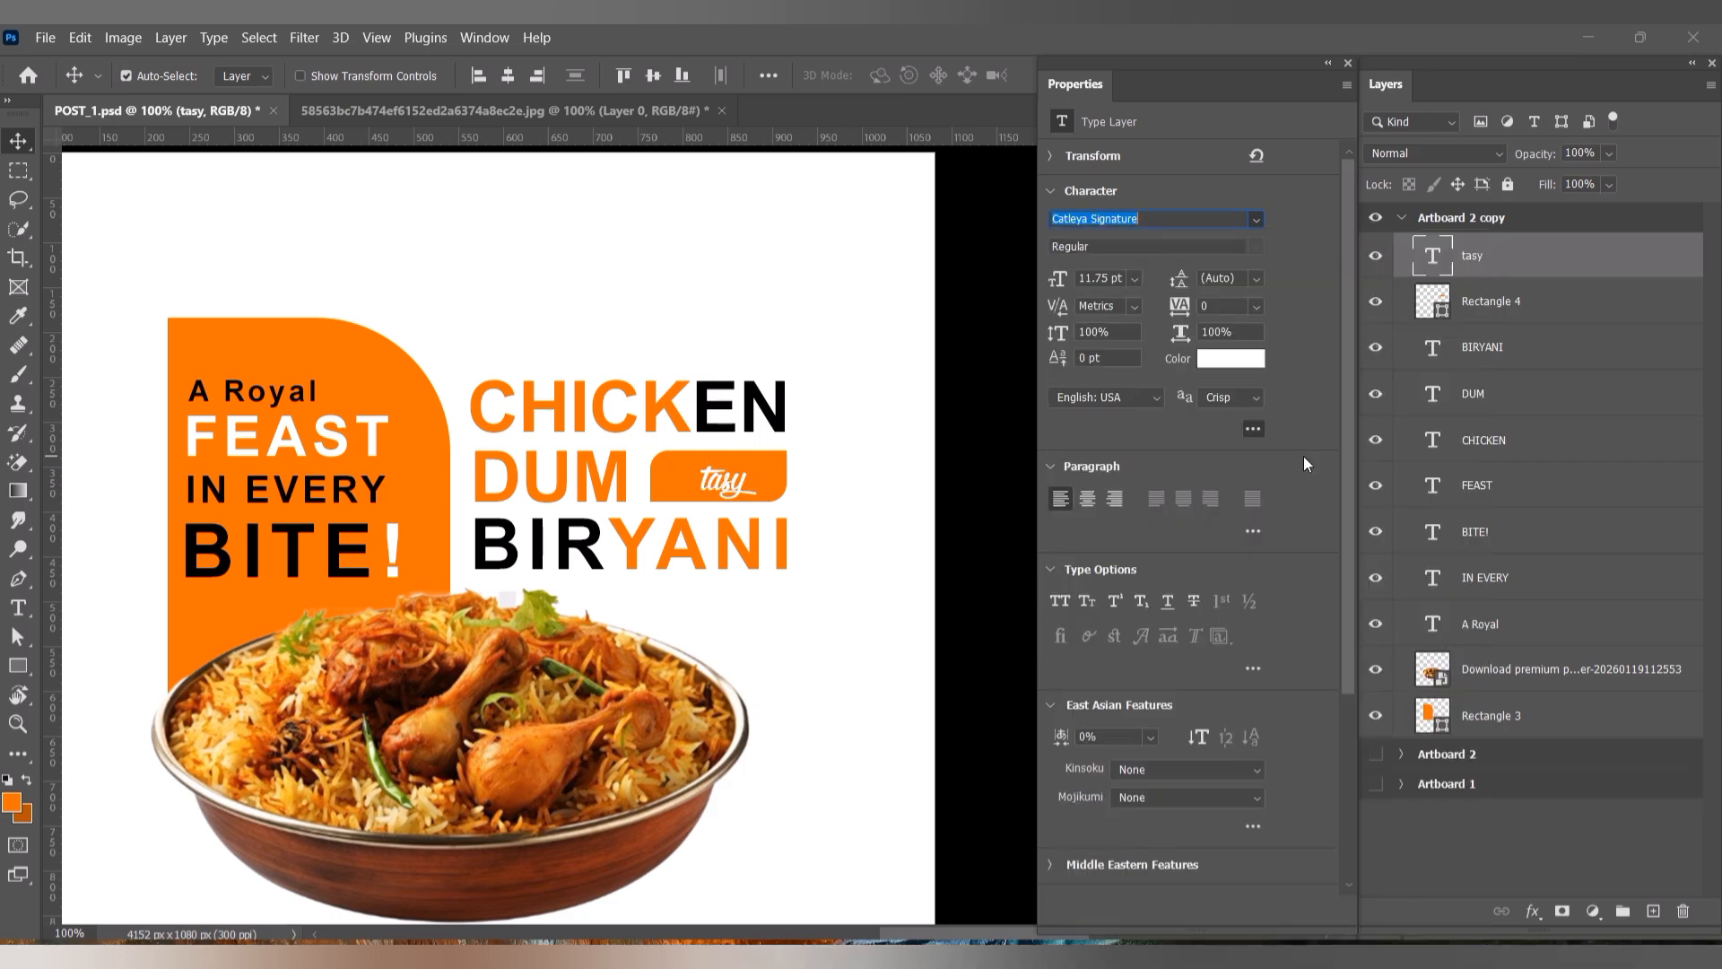
Step: Correct the tag text to "tasty" and set its font to Freestyle Script
key(t)
click(730, 485)
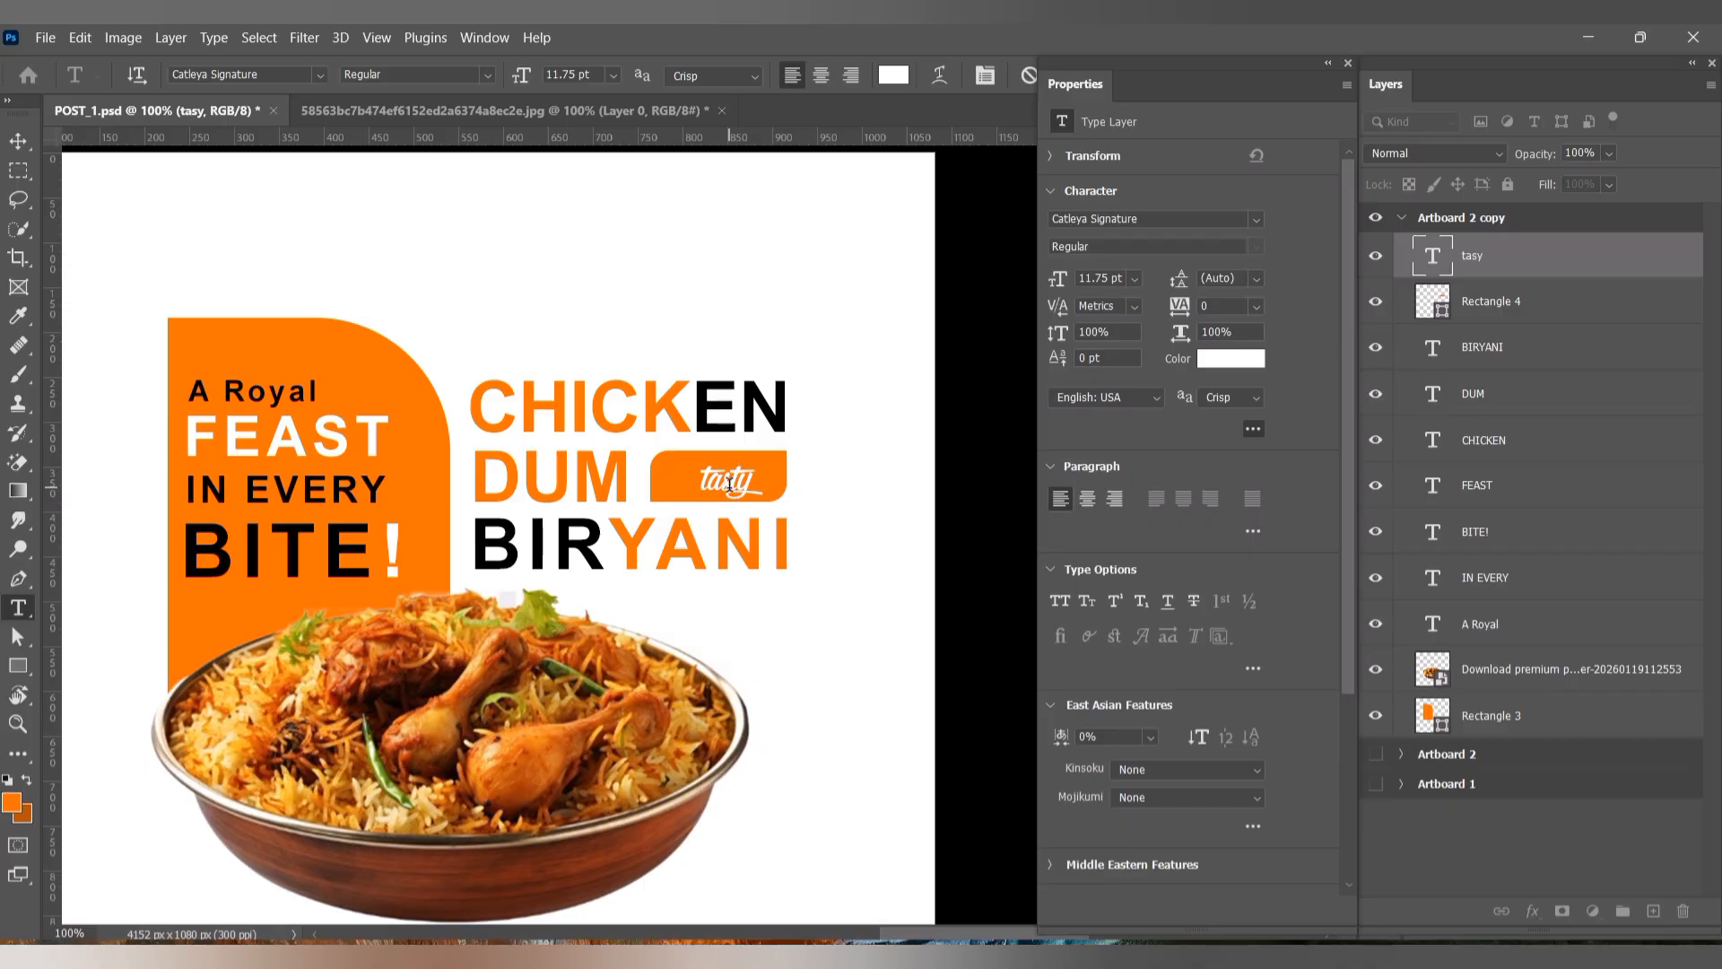
text(t)
click(1514, 867)
click(1256, 219)
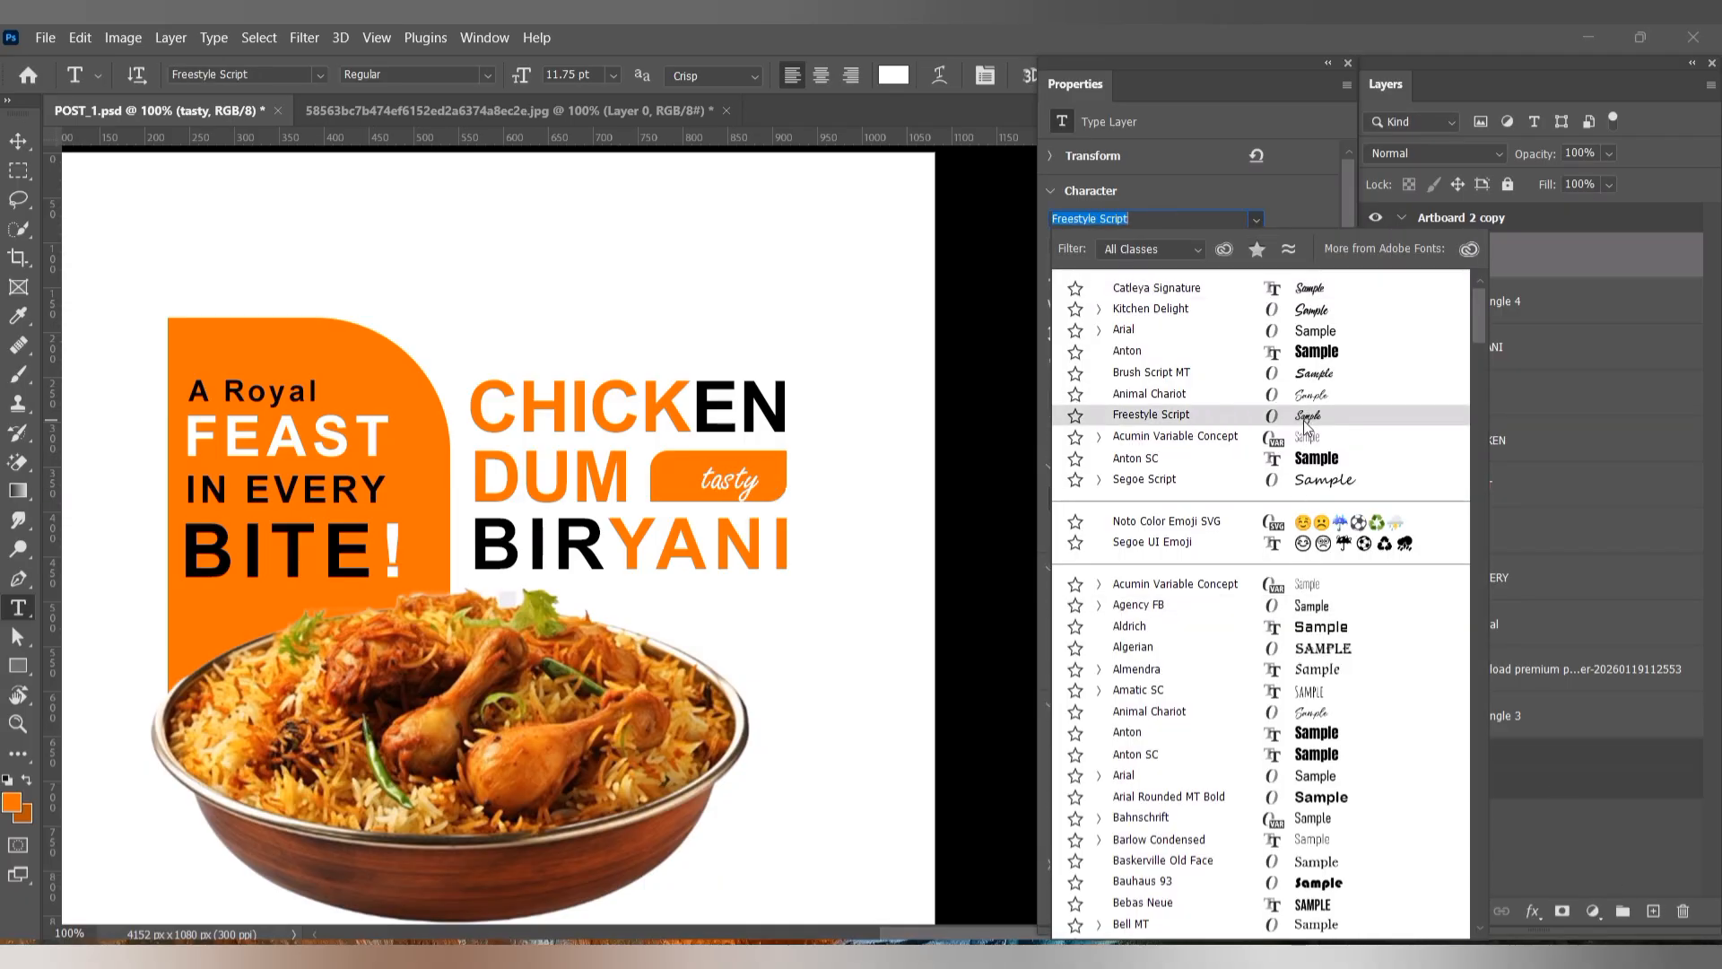
click(1307, 418)
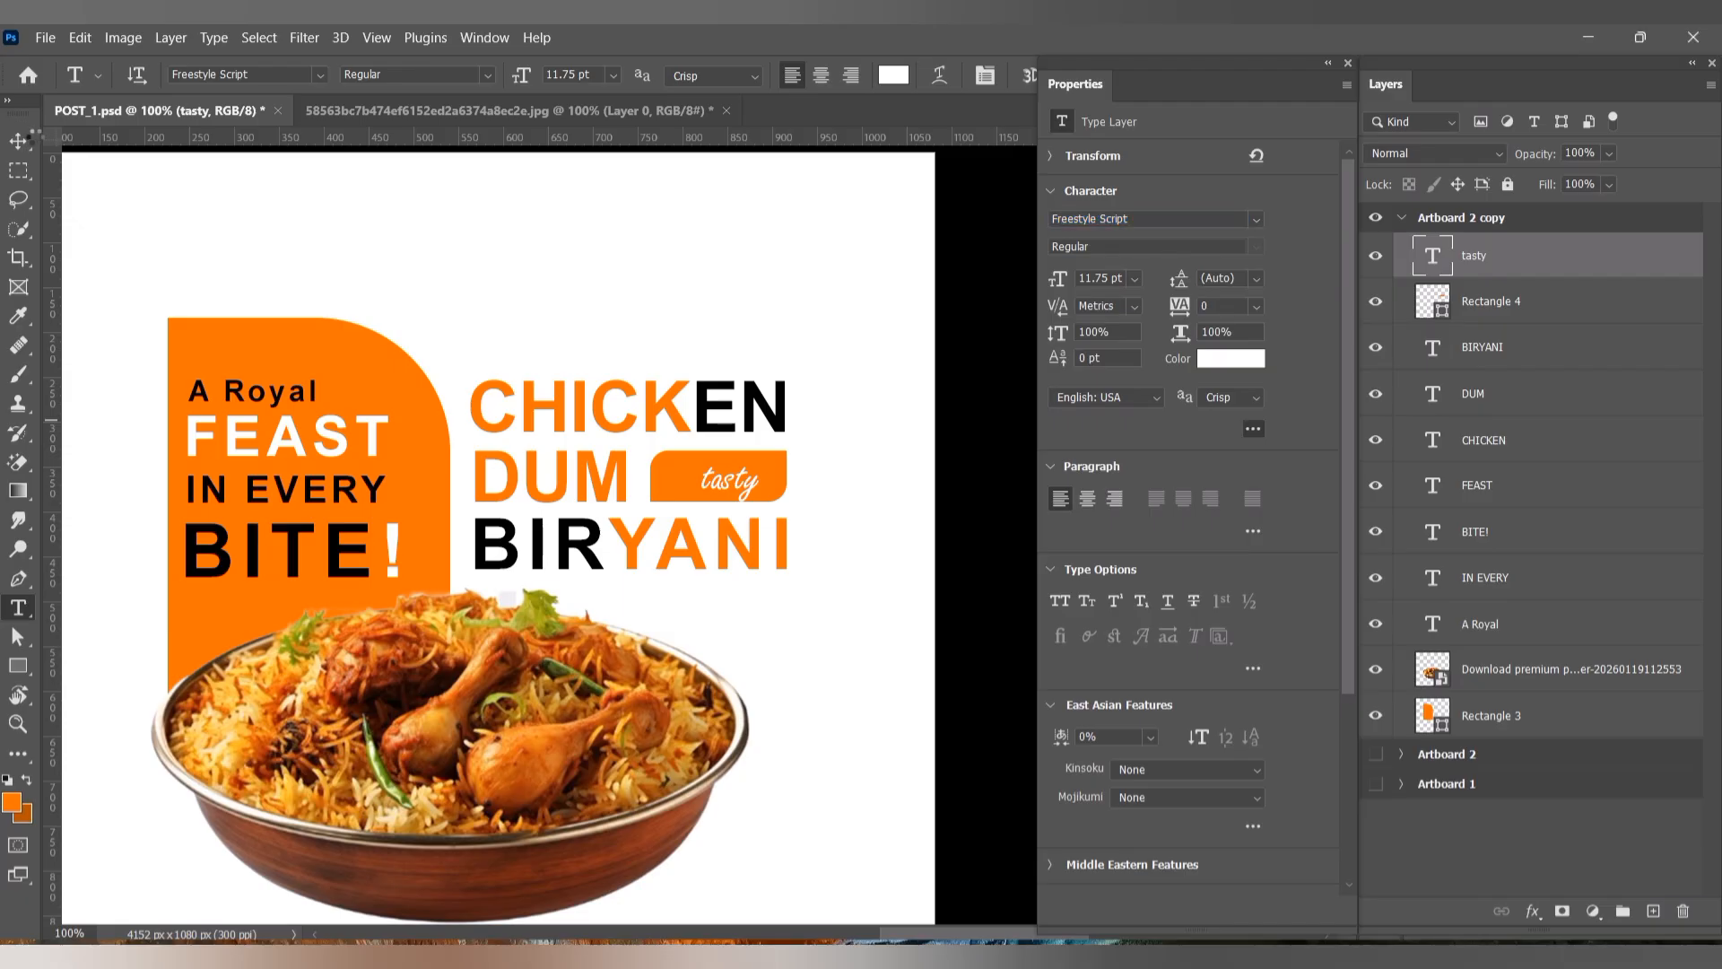
Step: Scale the "tasty" text up slightly and center it on the small orange rectangle
click(26, 140)
key(ctrl+t)
drag(760, 454, 779, 440)
drag(759, 472, 742, 481)
key(Return)
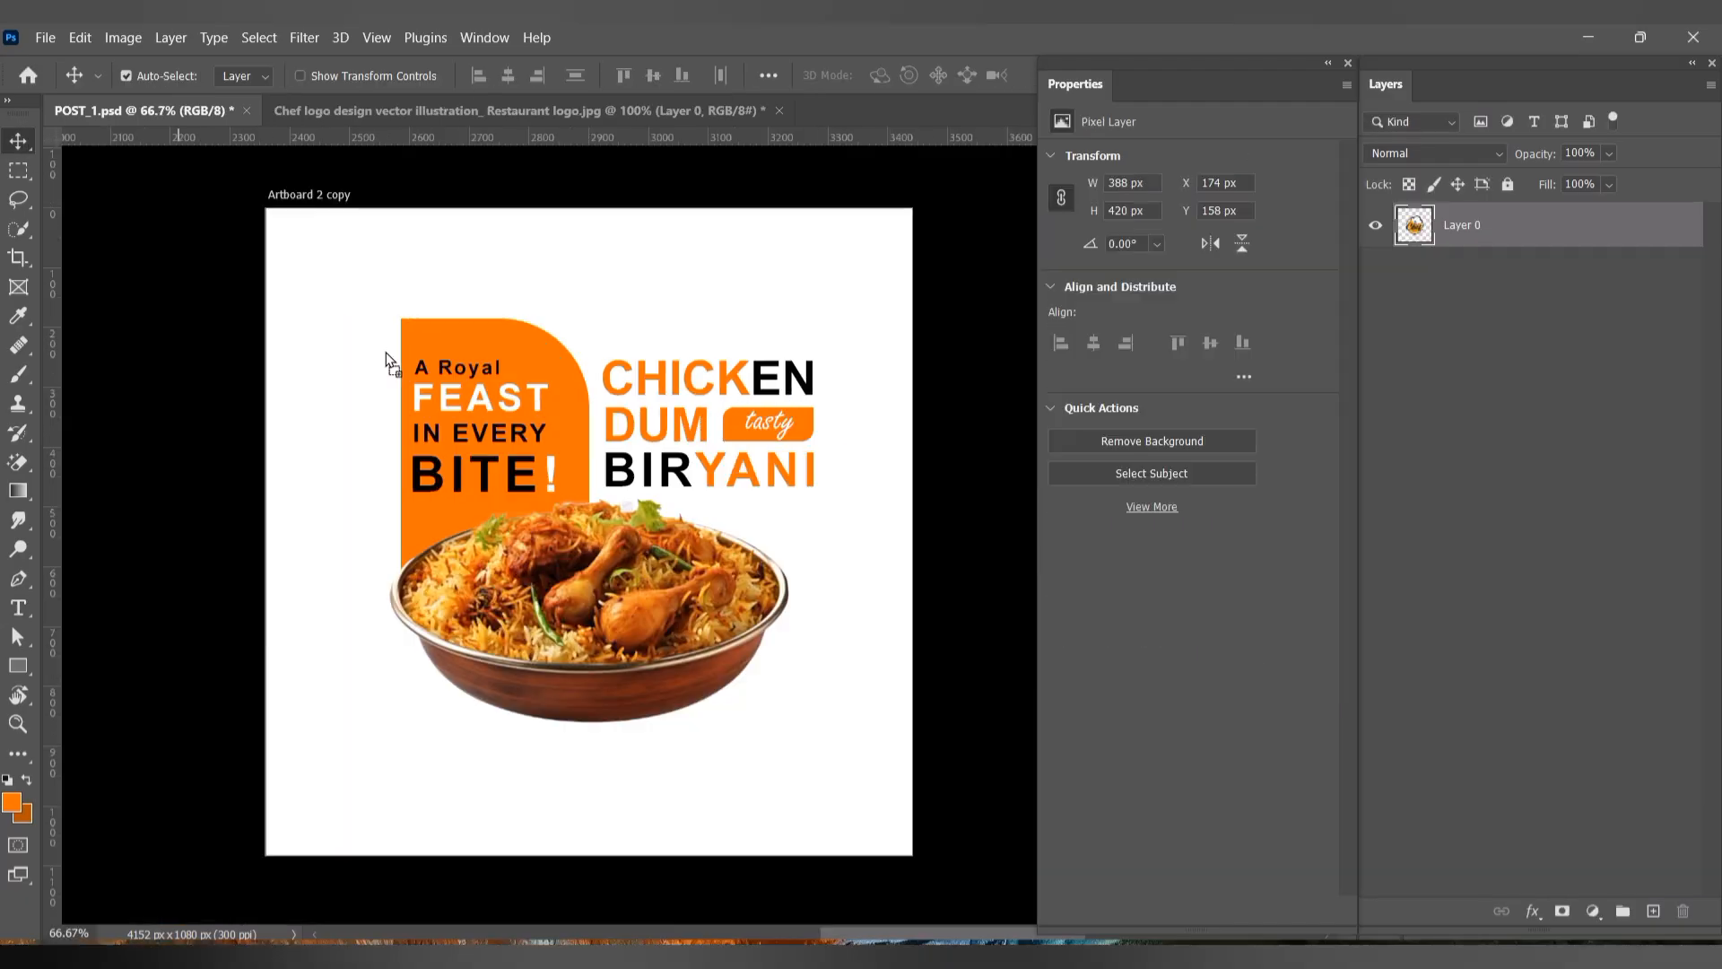
Step: Paste the Chef Restaurant logo into the post, scale it down and place it in the artboard's top-left corner
key(ctrl+v)
key(ctrl+t)
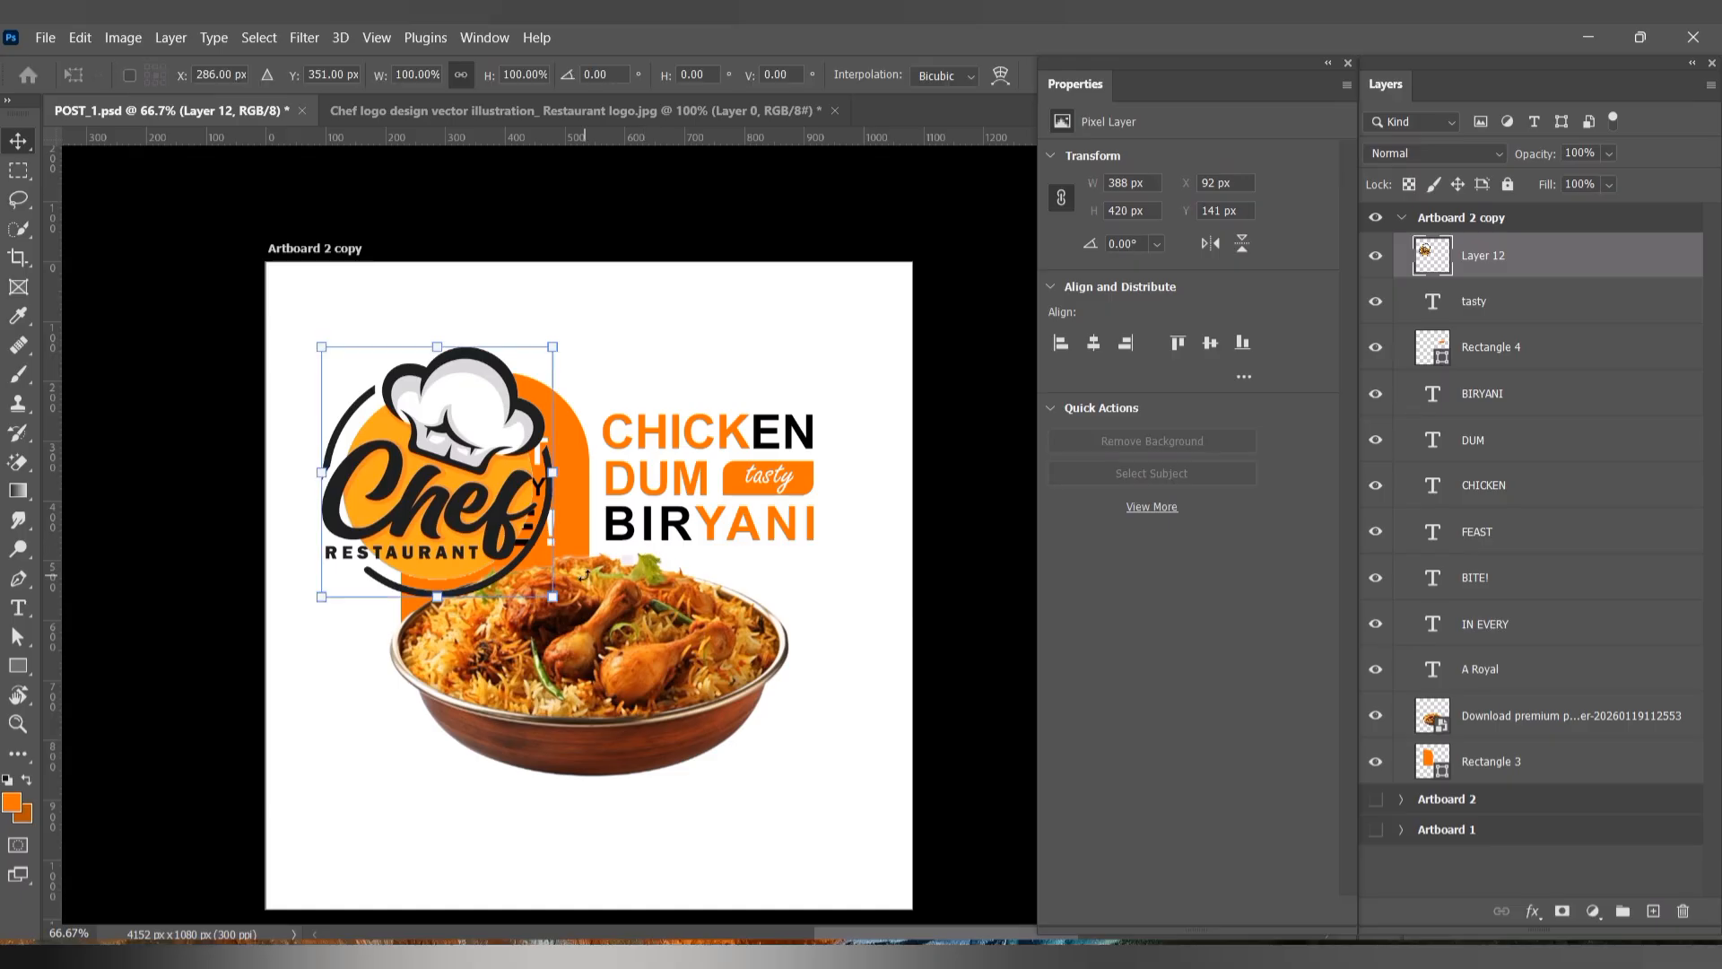
drag(552, 597, 310, 305)
key(Return)
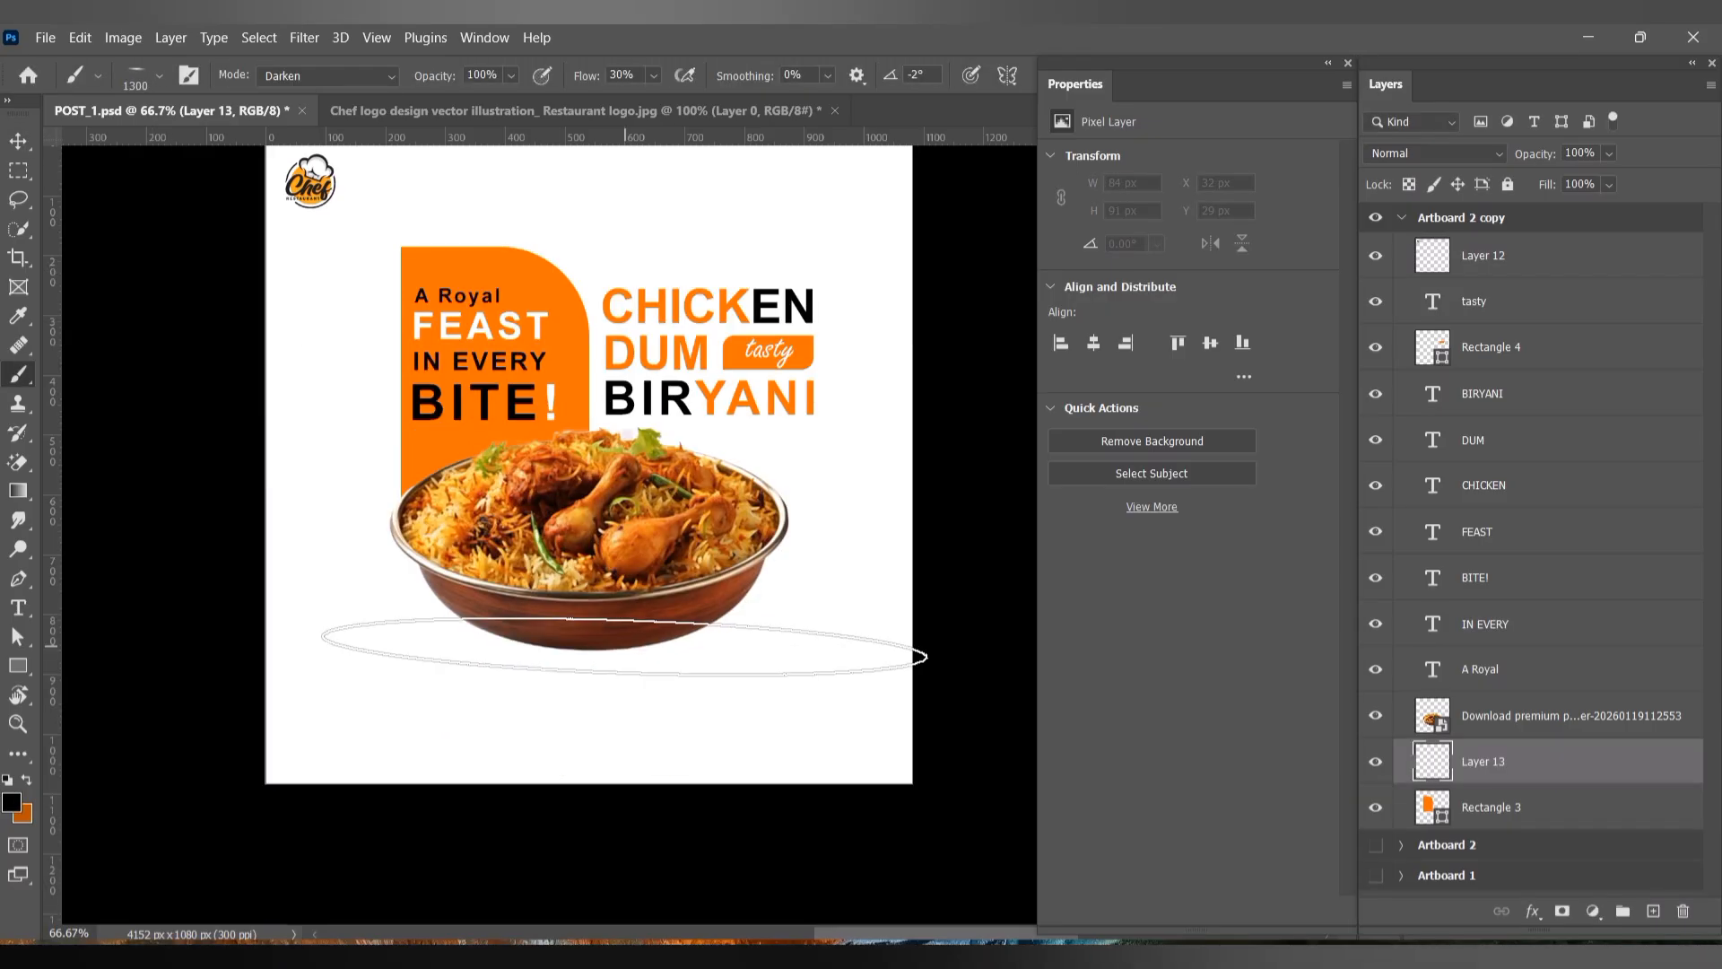
Step: Paint a soft black shadow on the layer beneath the dish and transform it to about 1133 × 110 px under the bowl
drag(362, 655, 865, 656)
key(ctrl+t)
key(ctrl+minus)
drag(157, 618, 359, 619)
drag(642, 636, 624, 637)
drag(892, 595, 852, 609)
drag(671, 625, 699, 622)
key(Return)
key(ctrl+plus)
key(ctrl+plus)
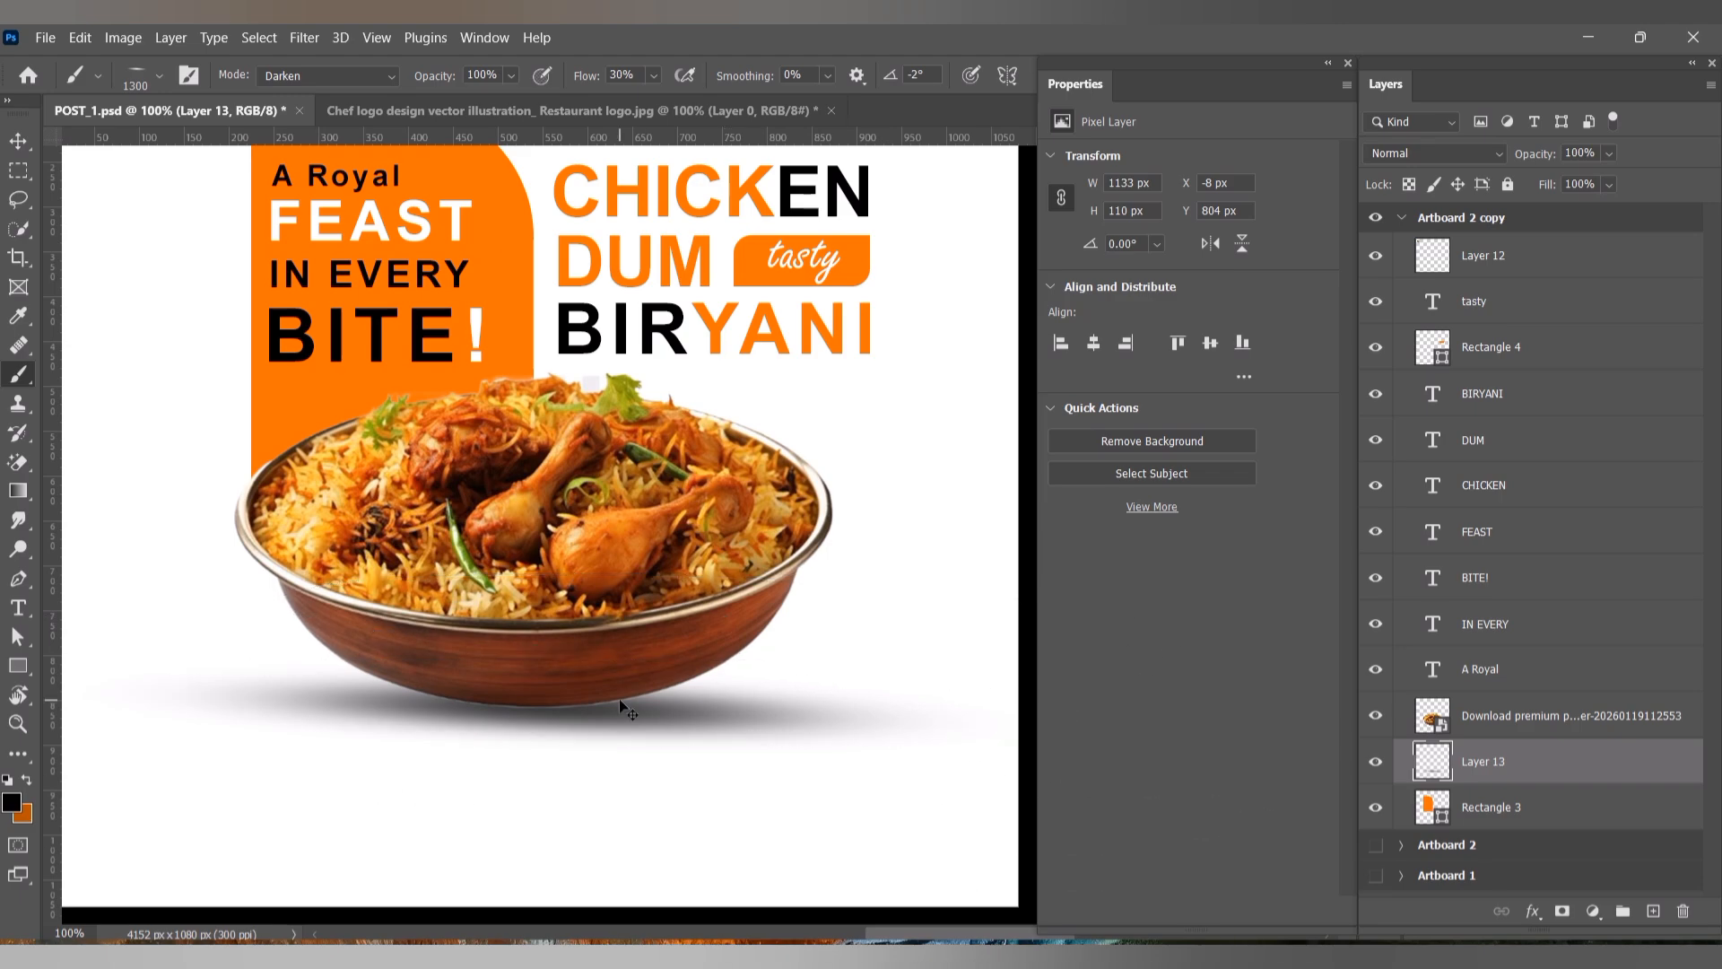
Step: Stretch the bowl's shadow vertically to about 221% and get ready to erase parts of it
key(ctrl+t)
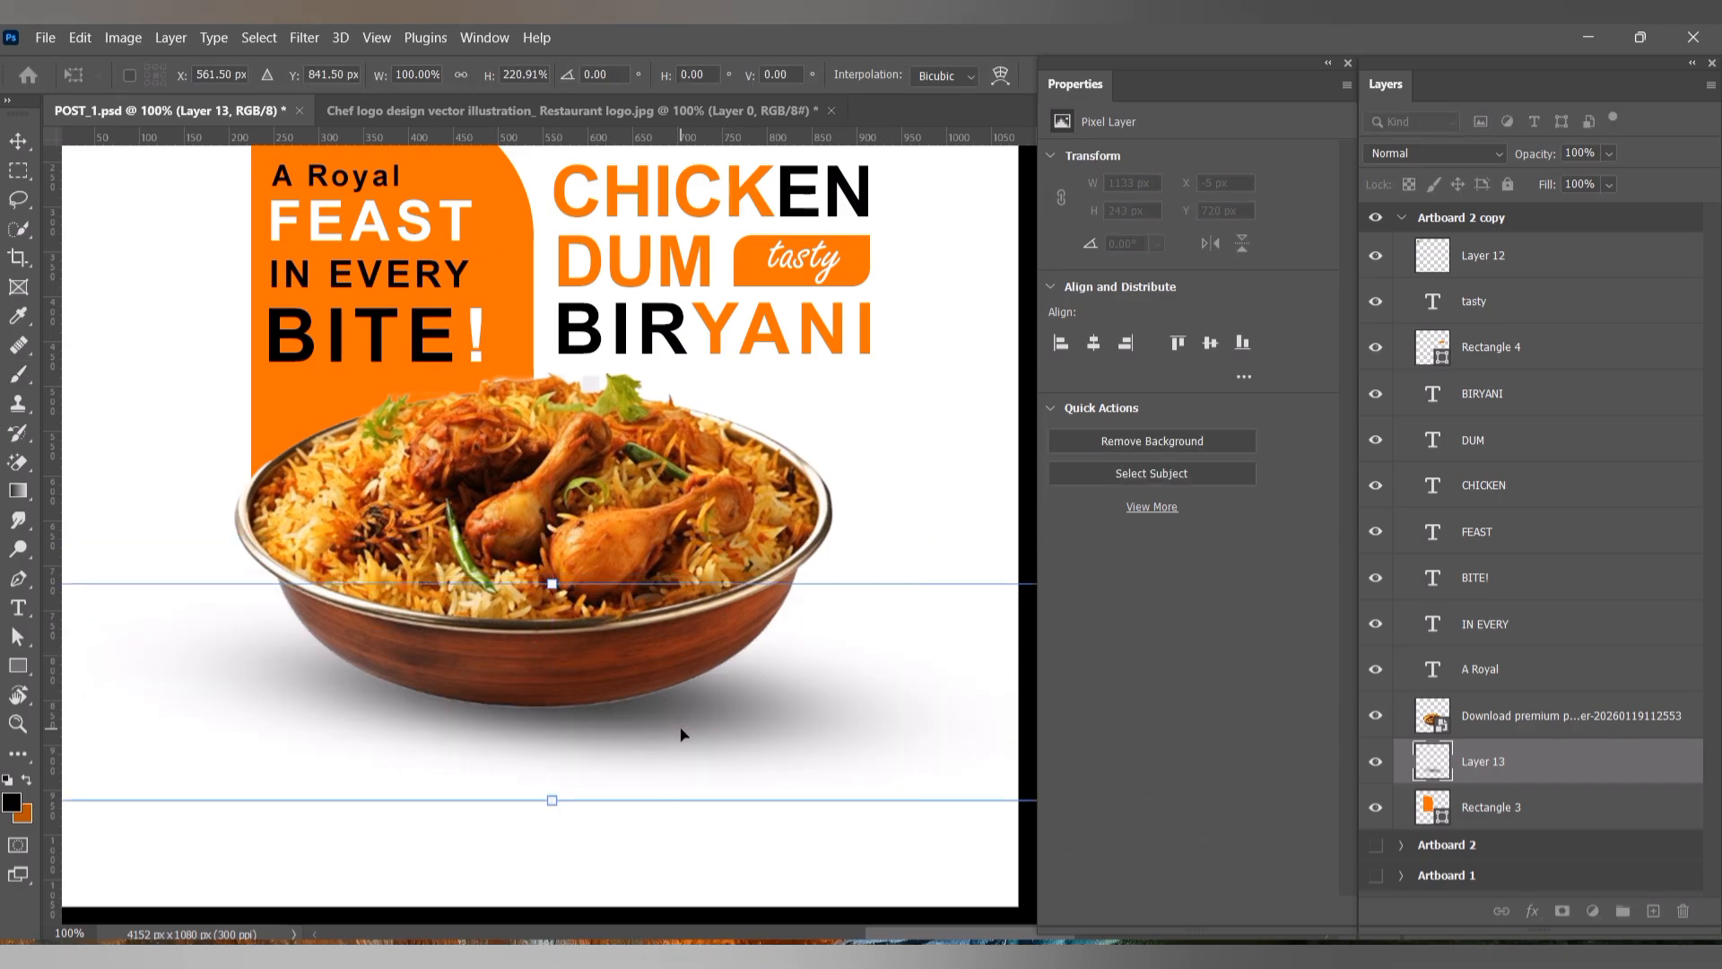
key(Return)
key(e)
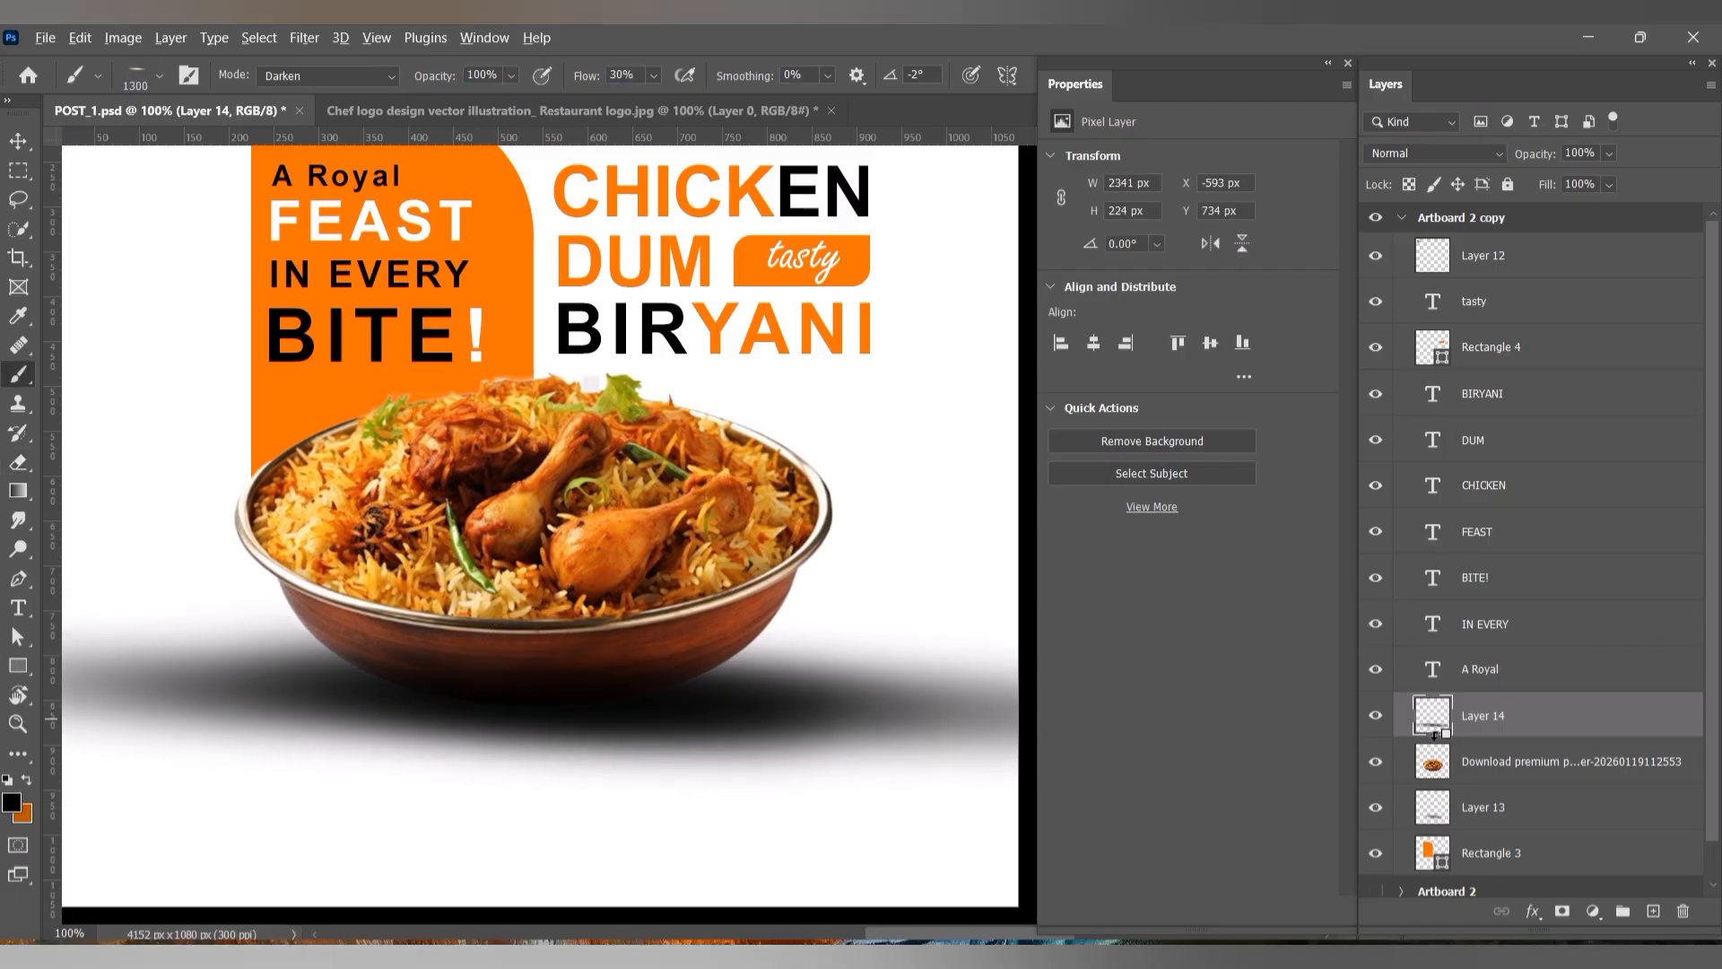
Step: Draw an orange rectangle about 439 × 53 px below the bowl, near the artboard's lower edge
key(ctrl+minus)
key(ctrl+minus)
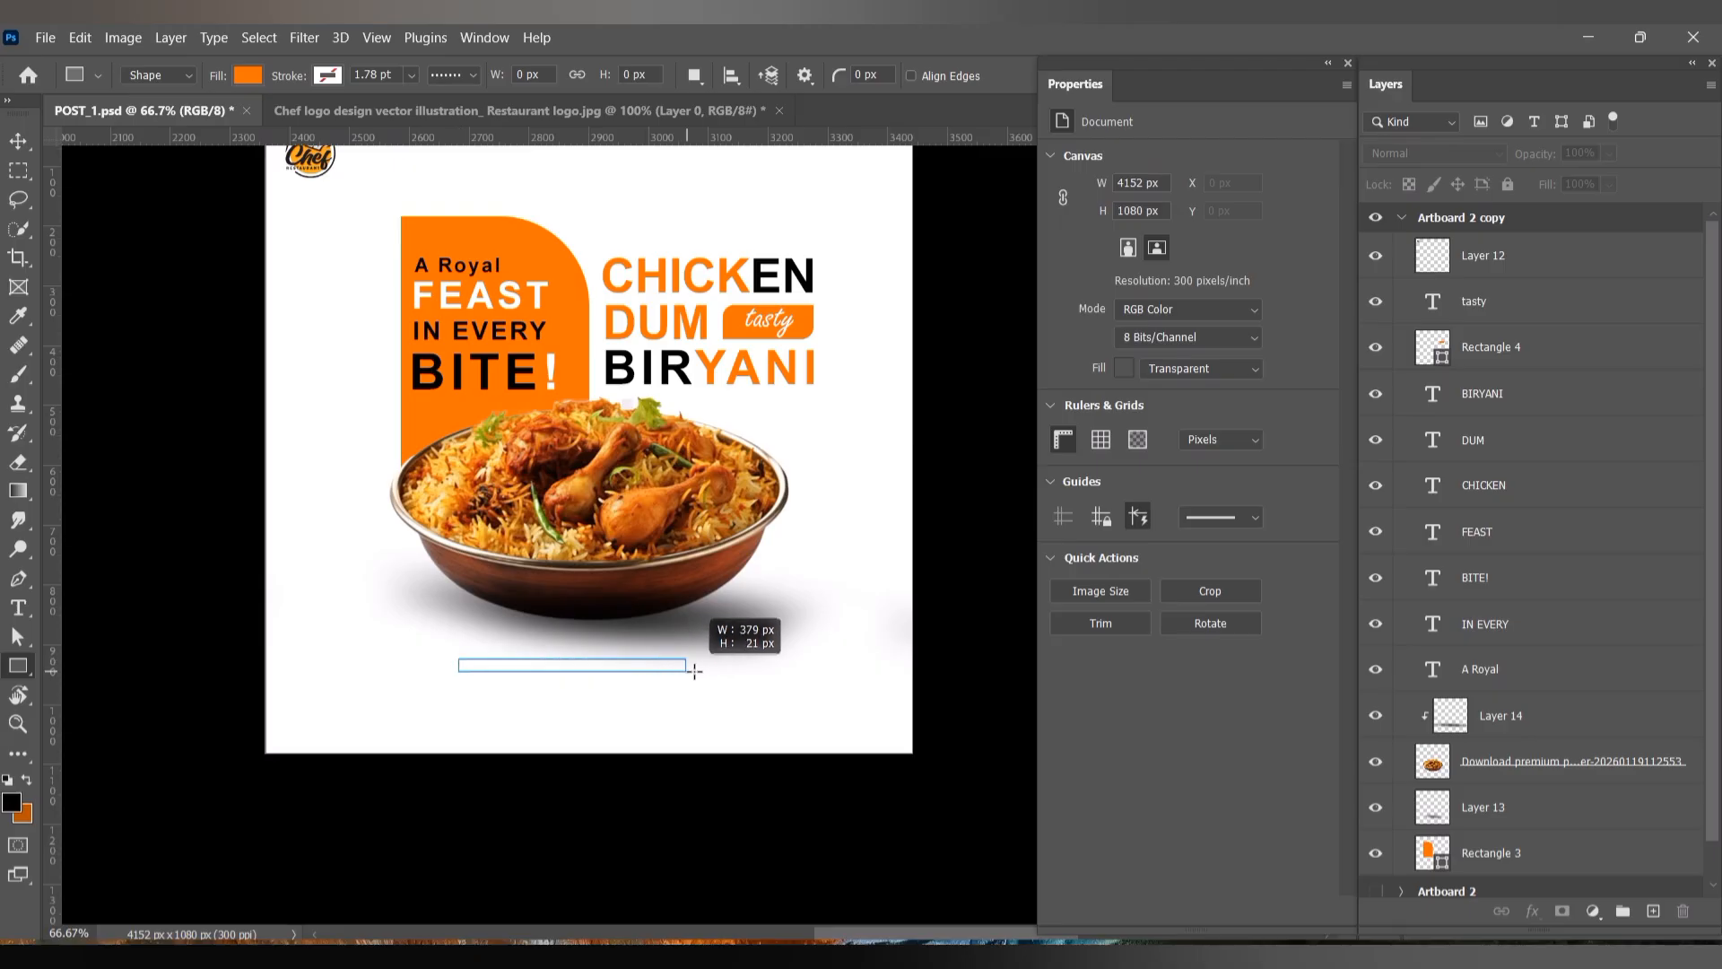
drag(721, 690, 722, 691)
key(ctrl+plus)
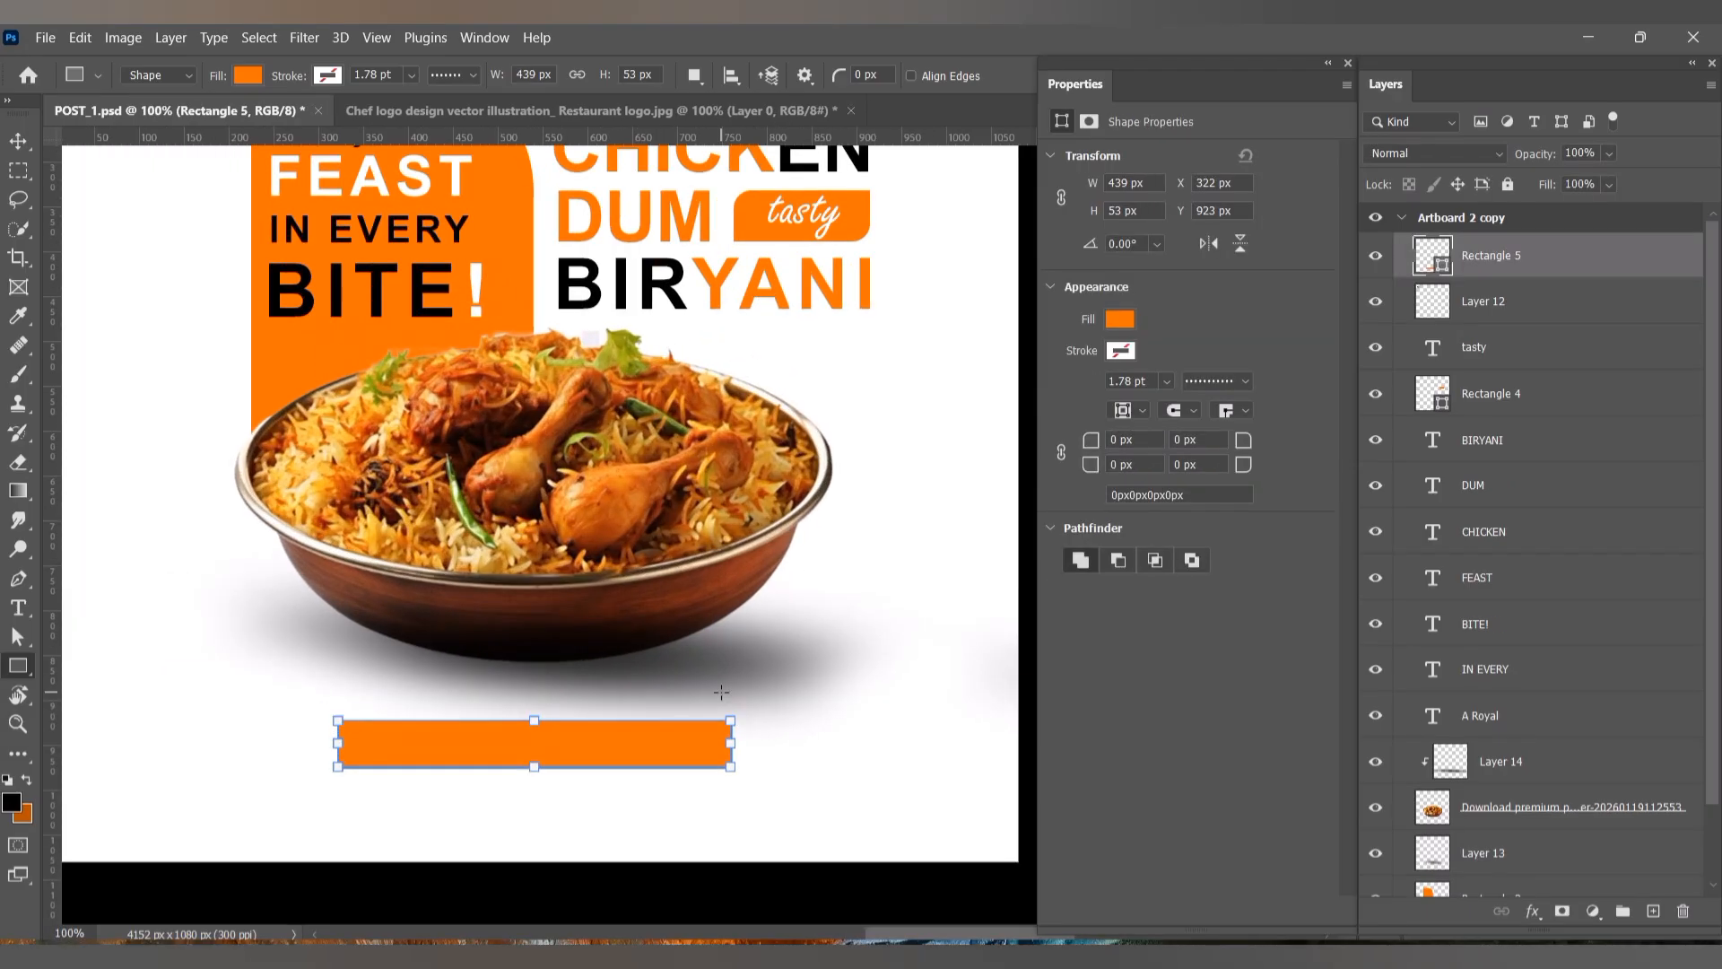
Step: Add the text "PERFECT" to the left of the new orange bar
scroll(722, 693, down, 2)
key(t)
click(129, 672)
text(PERFECT)
Step: Format the "PERFECT" text as Arial Black at 10 pt
key(ctrl+a)
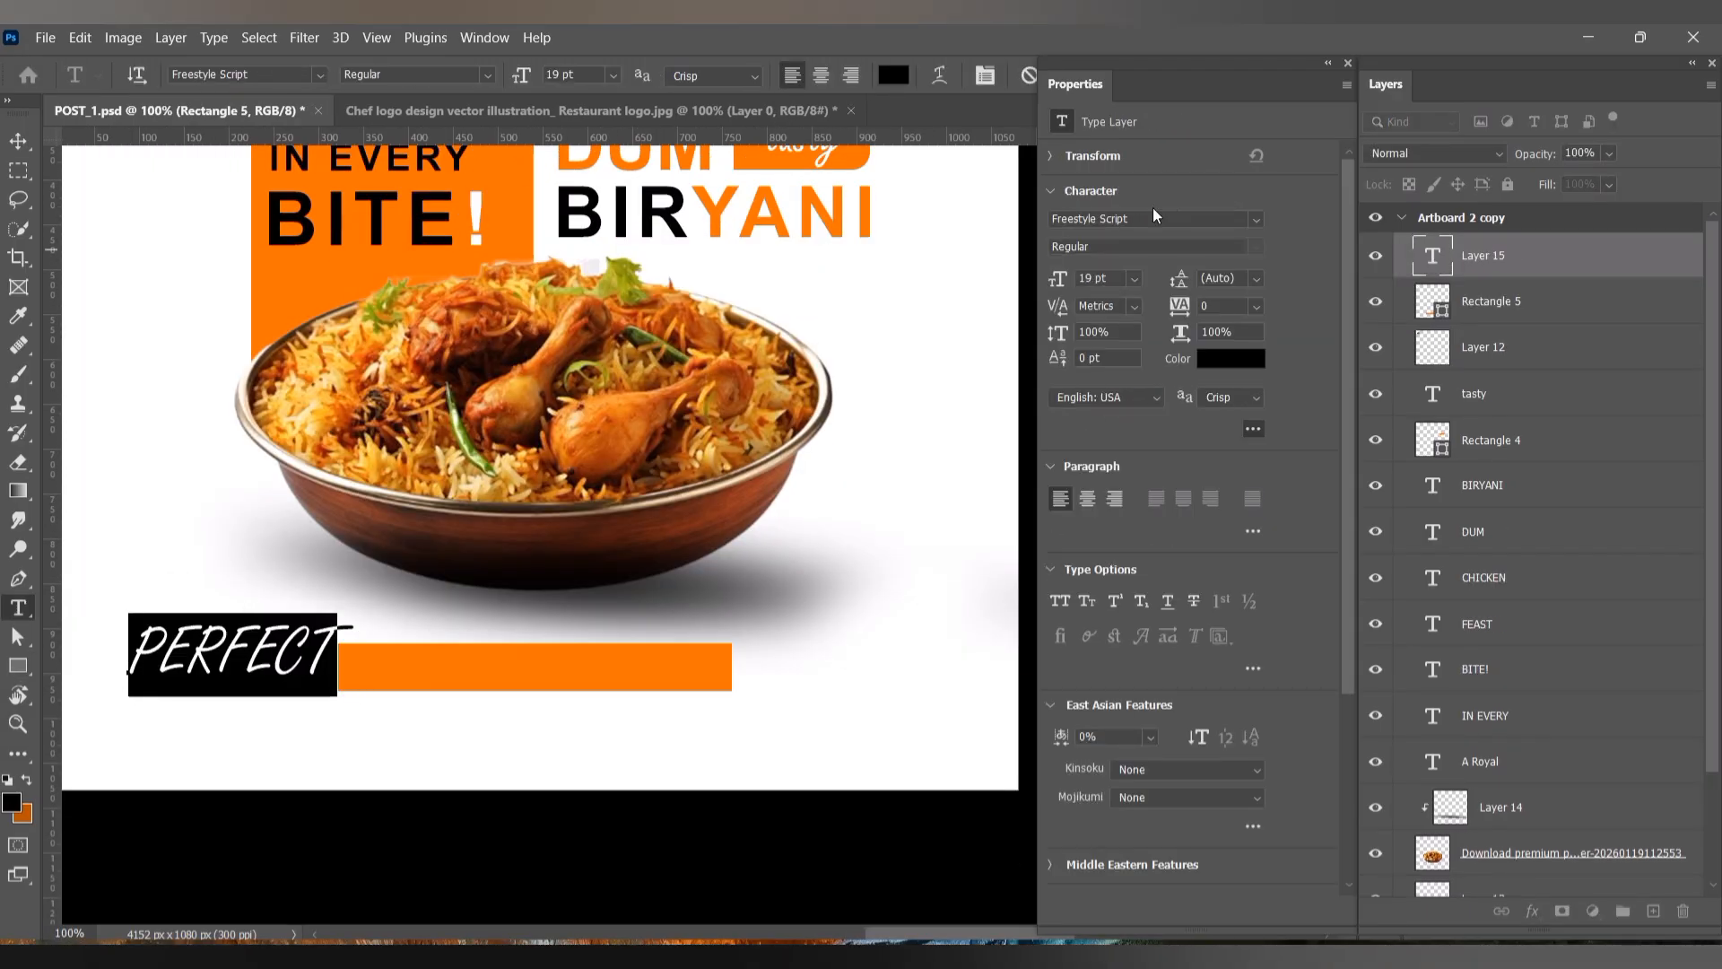
click(1256, 218)
click(1198, 358)
text(10)
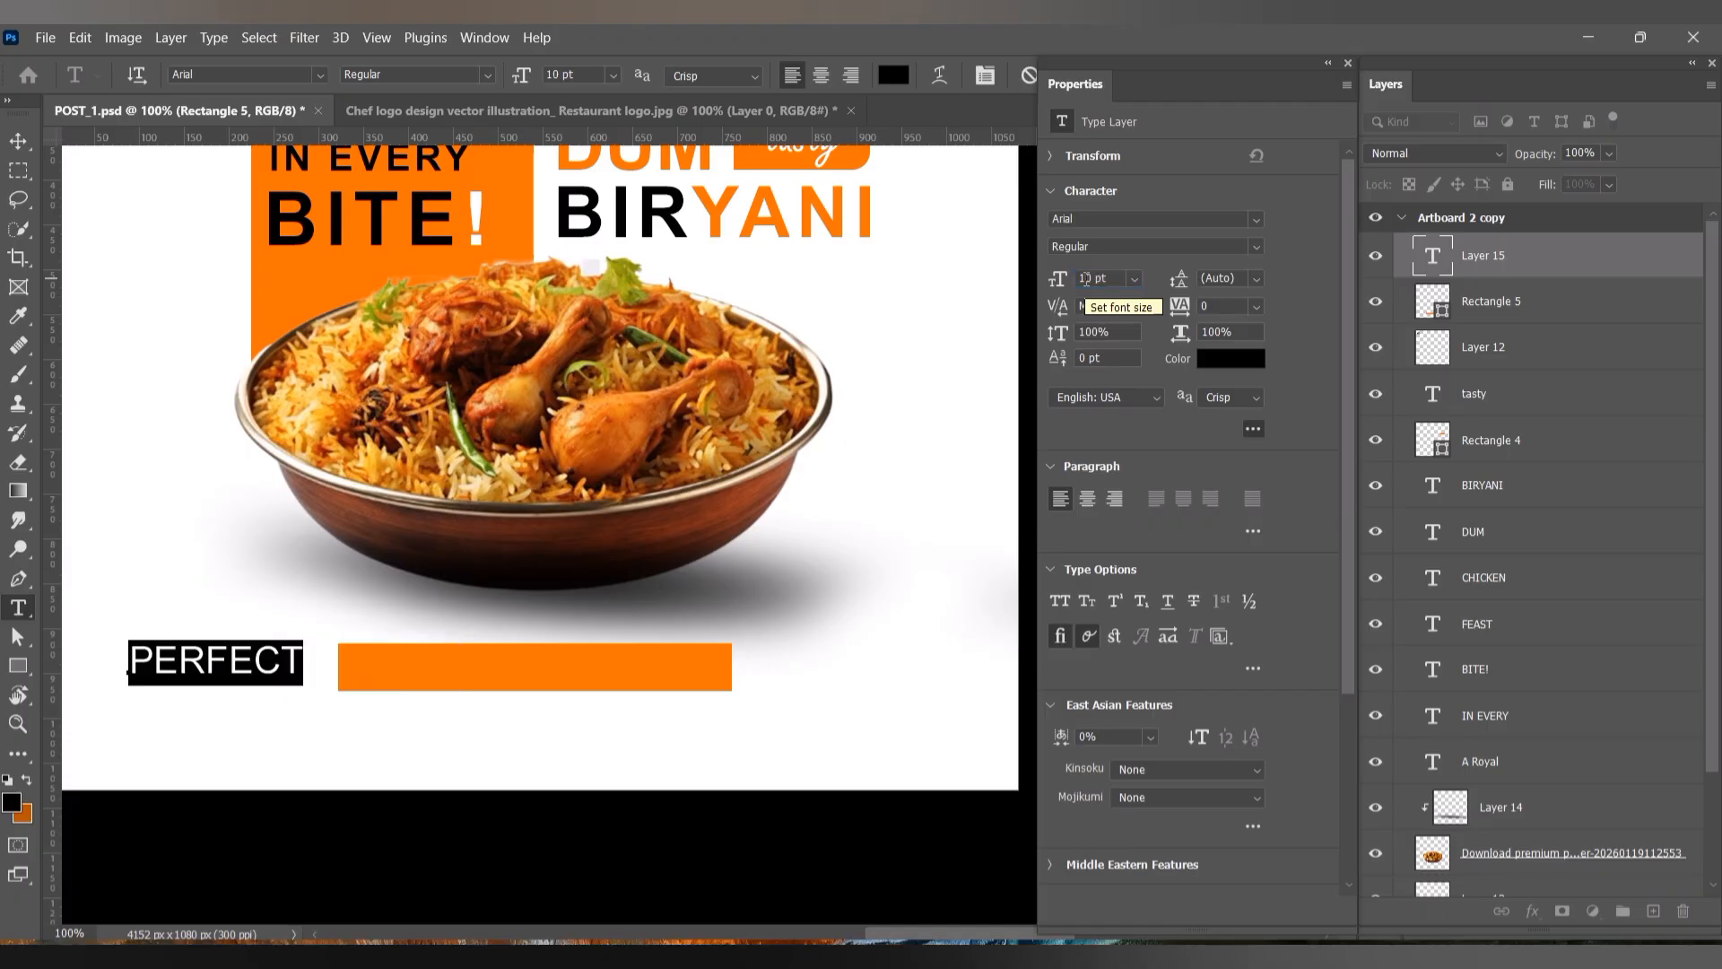
key(ctrl+Return)
click(487, 75)
click(477, 235)
Step: Place "PERFECT" just left of the orange bar and stretch it to the bar's height, about 17.72 pt
key(v)
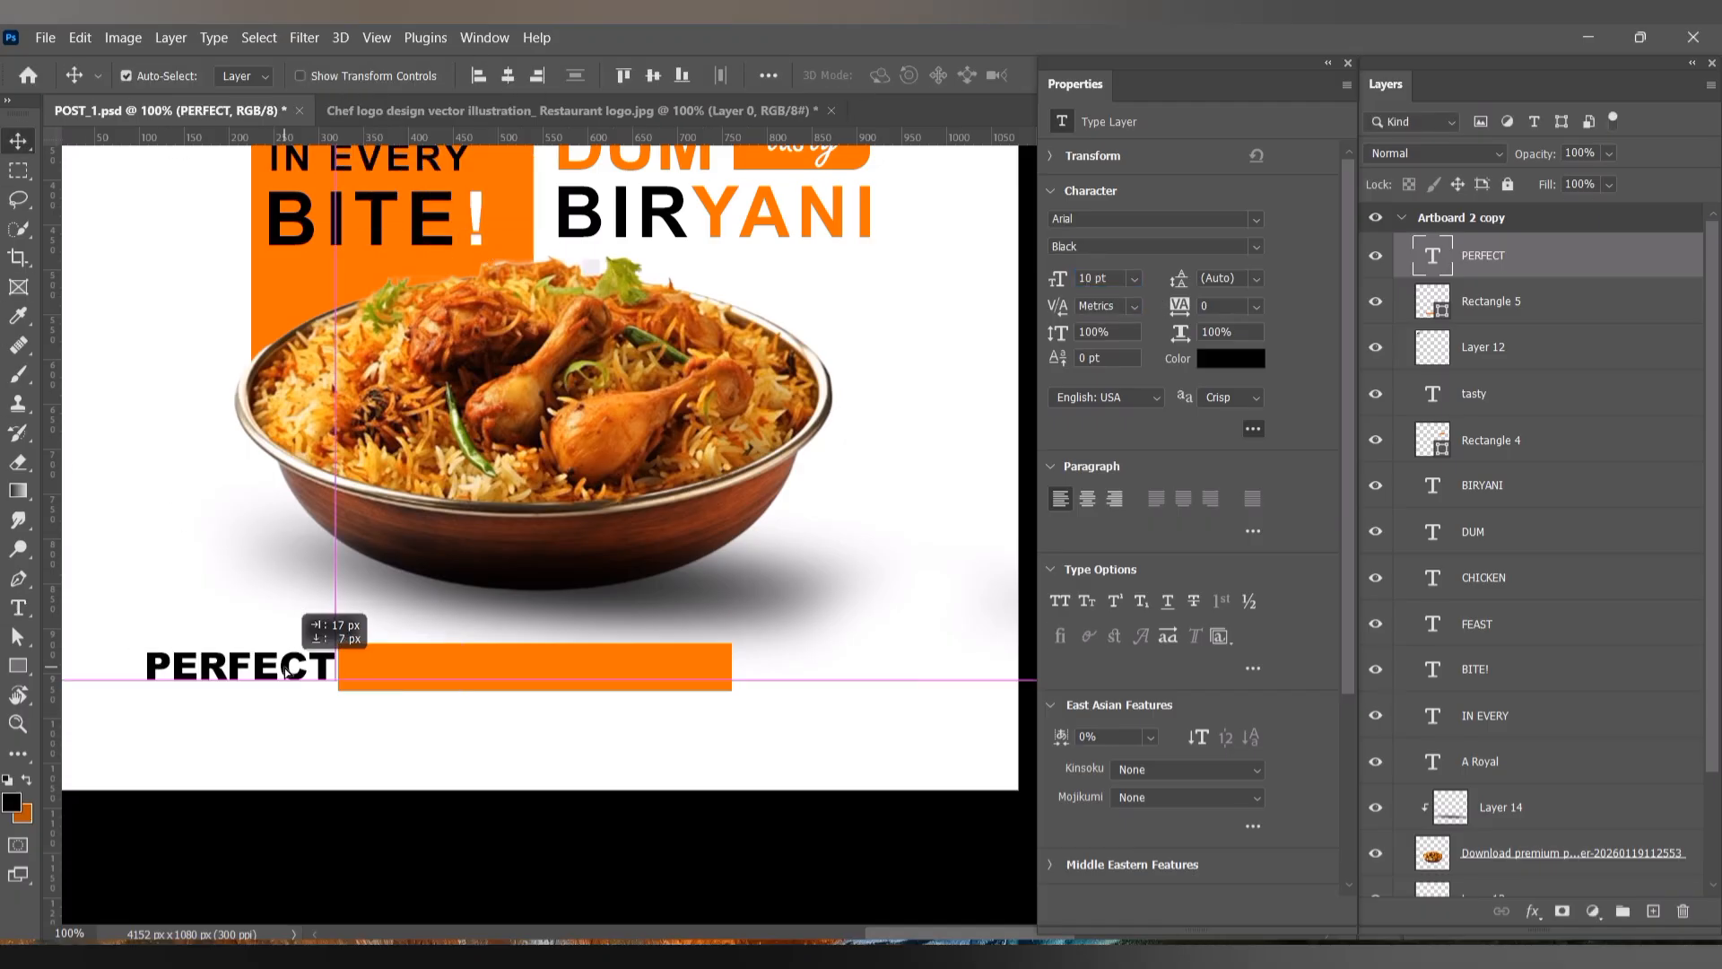
key(ctrl+plus)
key(ctrl+t)
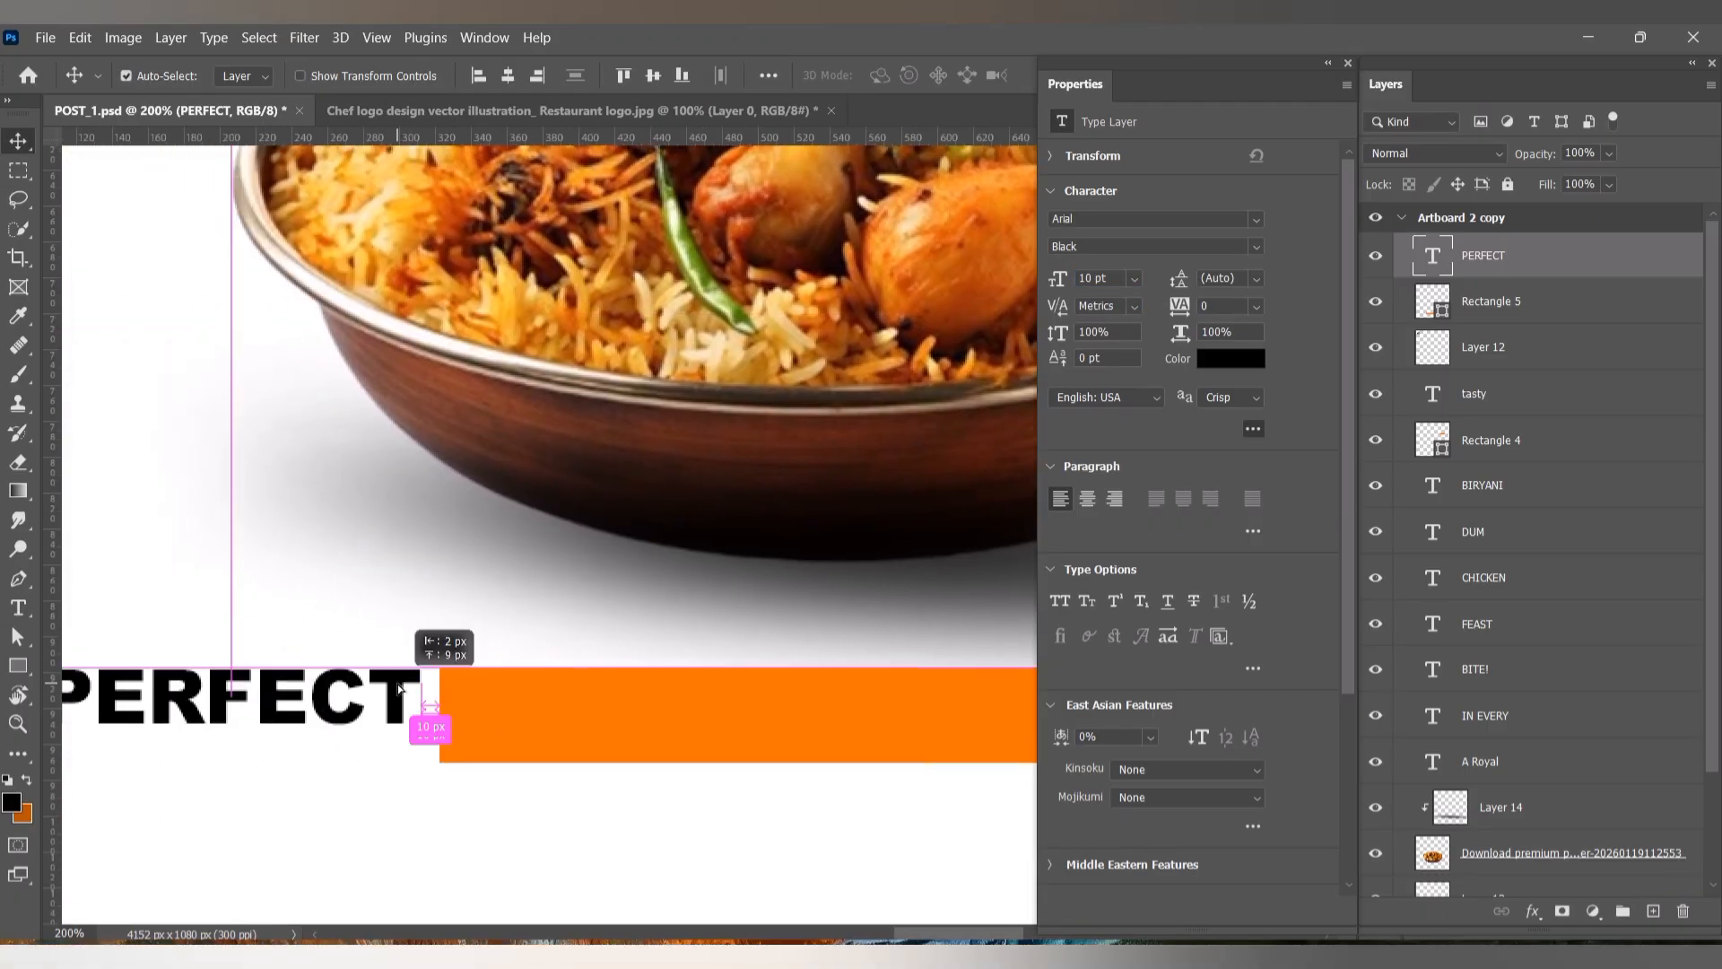
drag(421, 743, 434, 811)
key(Return)
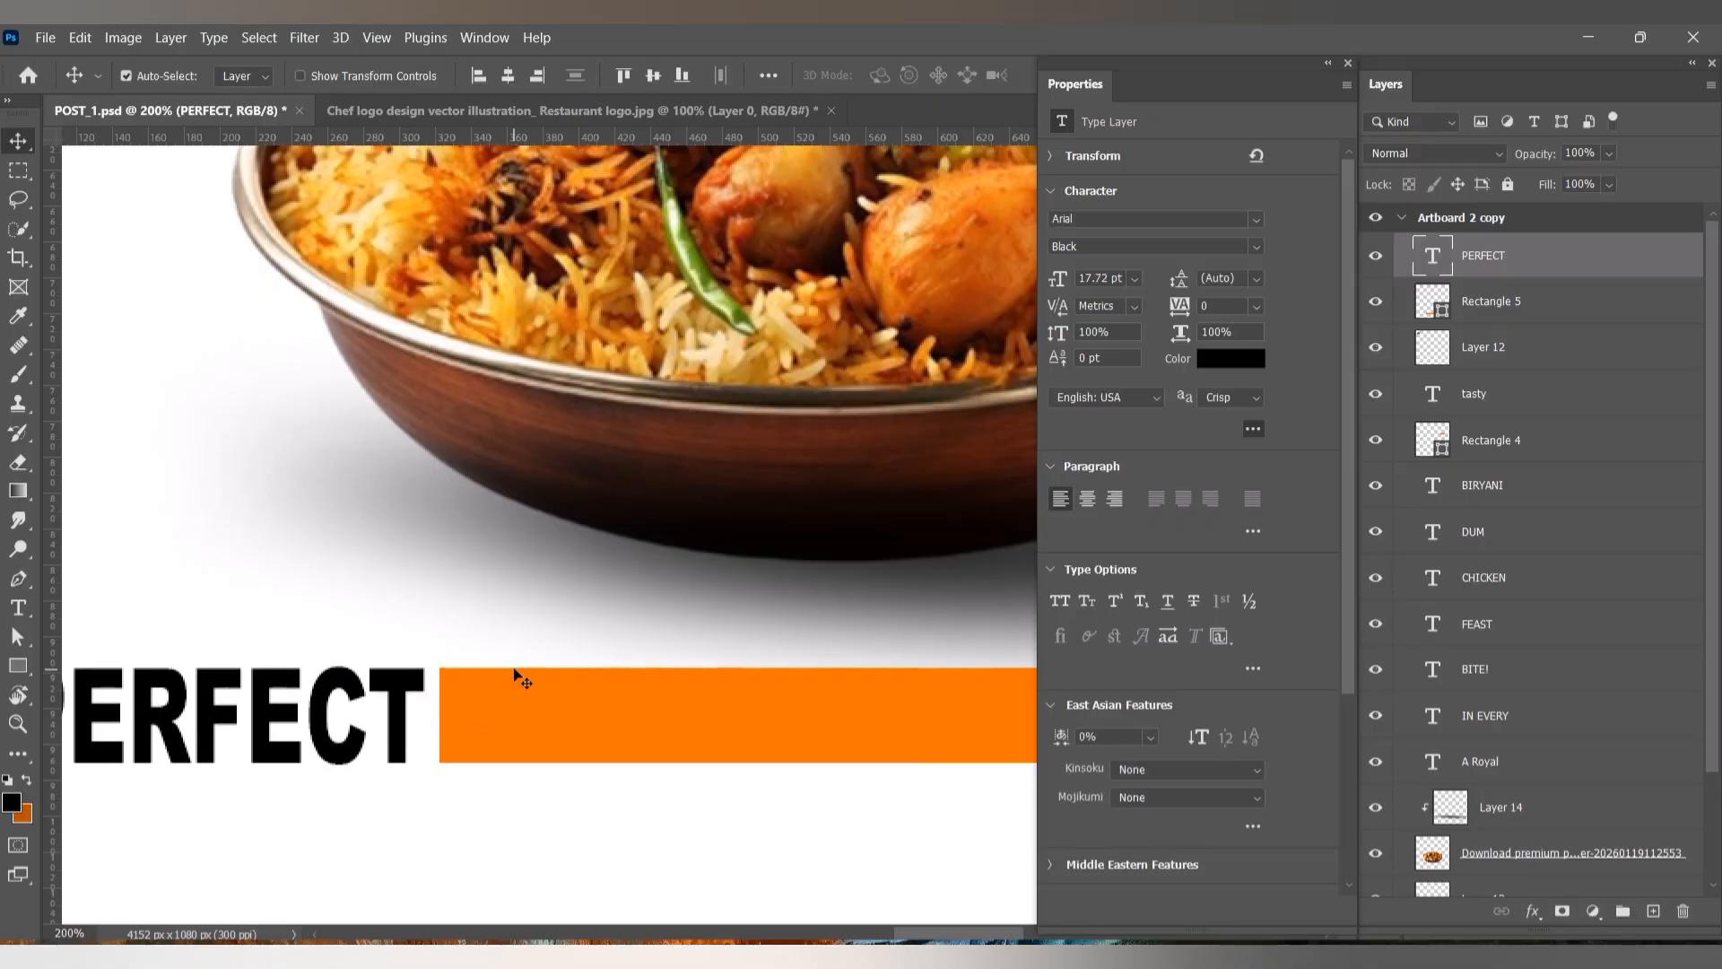
Step: Duplicate "PERFECT" onto the orange bar, replacing its text with "blend of tradition" at 16 pt
alt+drag(319, 725, 920, 723)
double_click(920, 723)
text(blend of tradit)
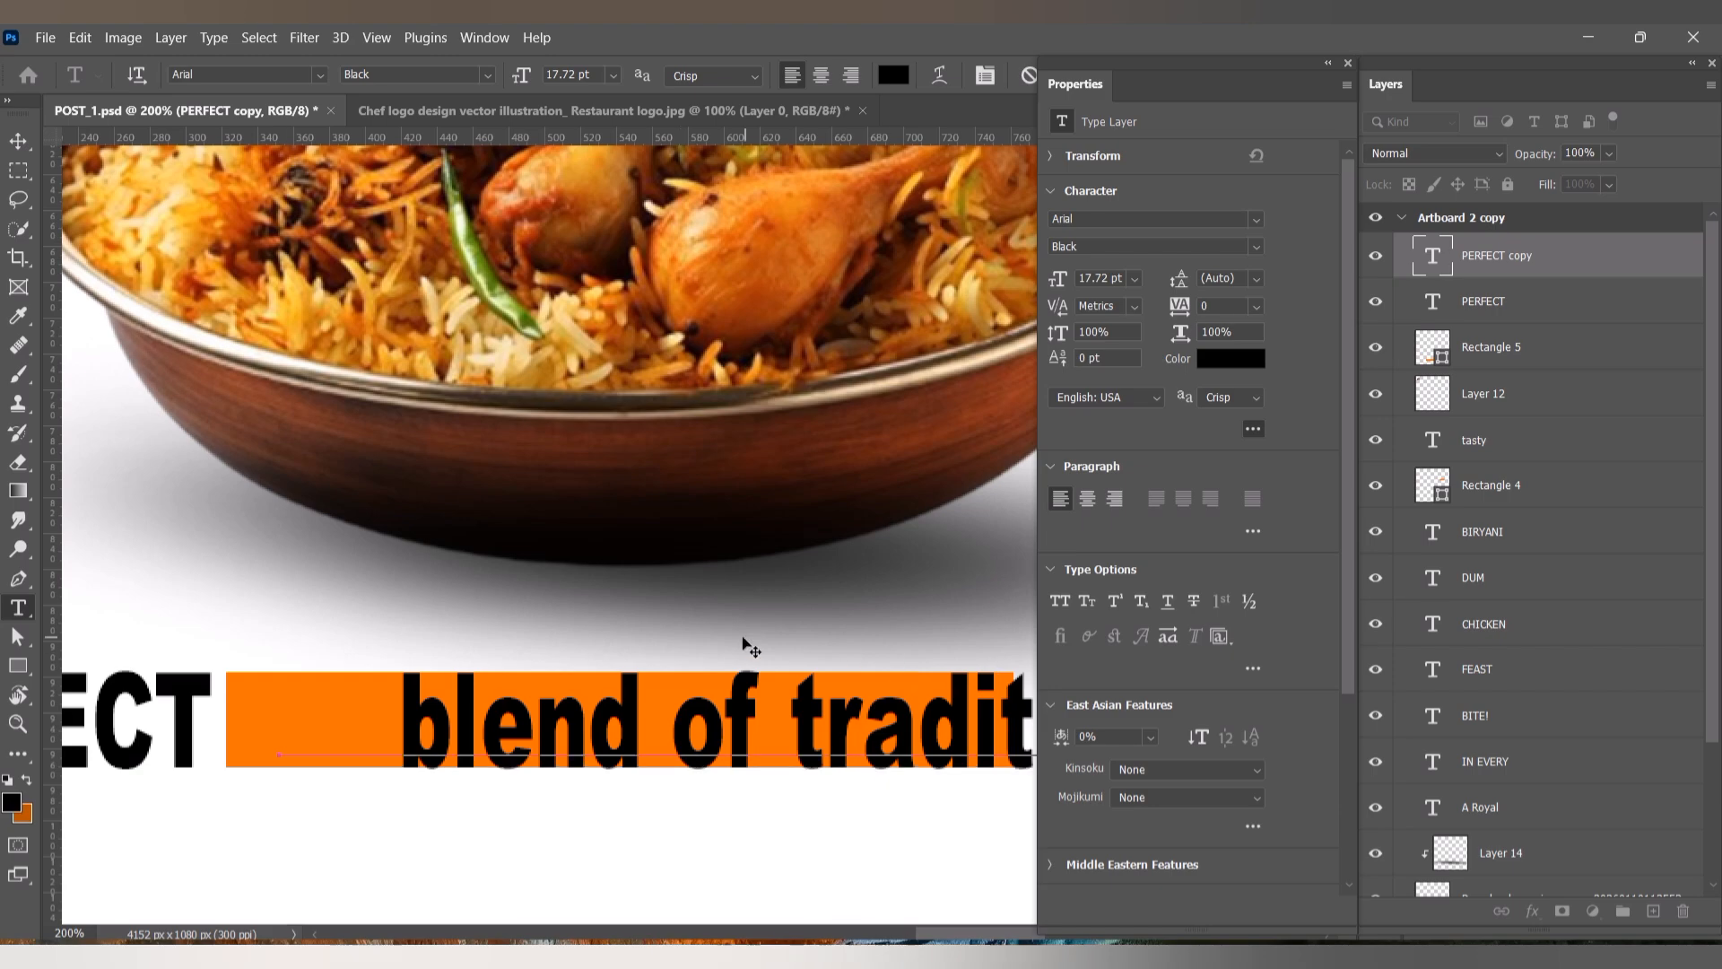
drag(743, 641, 716, 654)
key(ctrl+Return)
key(v)
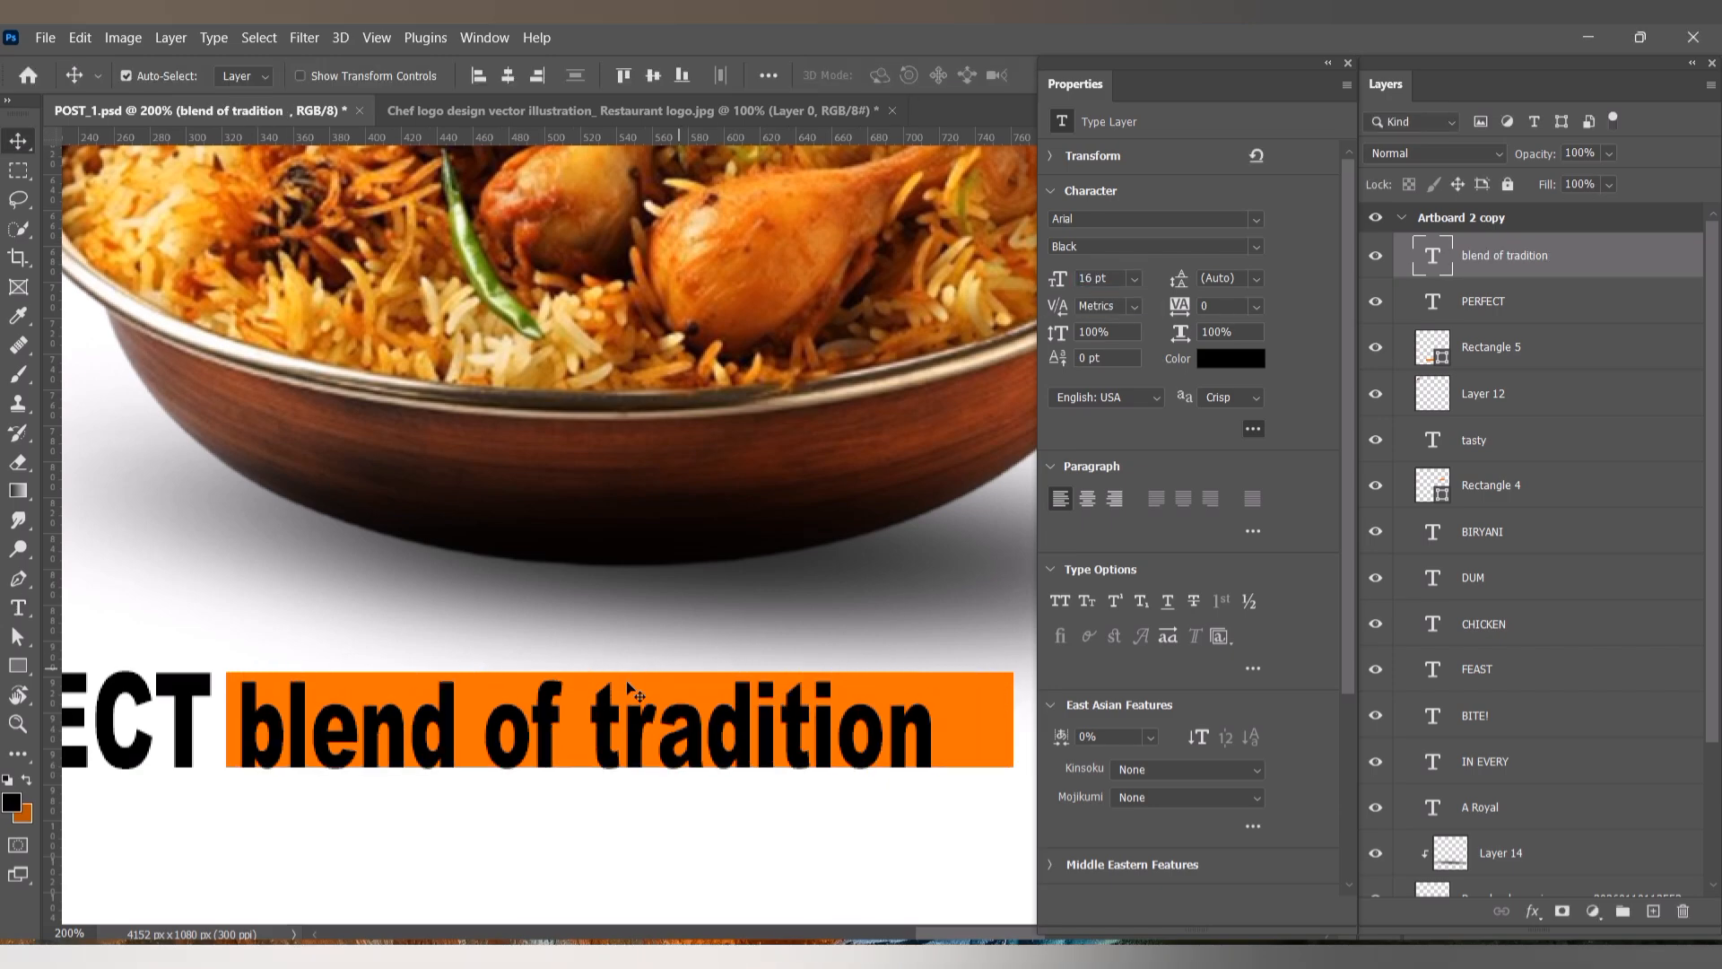
drag(628, 696, 674, 696)
Step: Make the "blend of tradition" text white at 14 pt and center it on the orange bar
click(1224, 356)
click(1118, 551)
click(1624, 540)
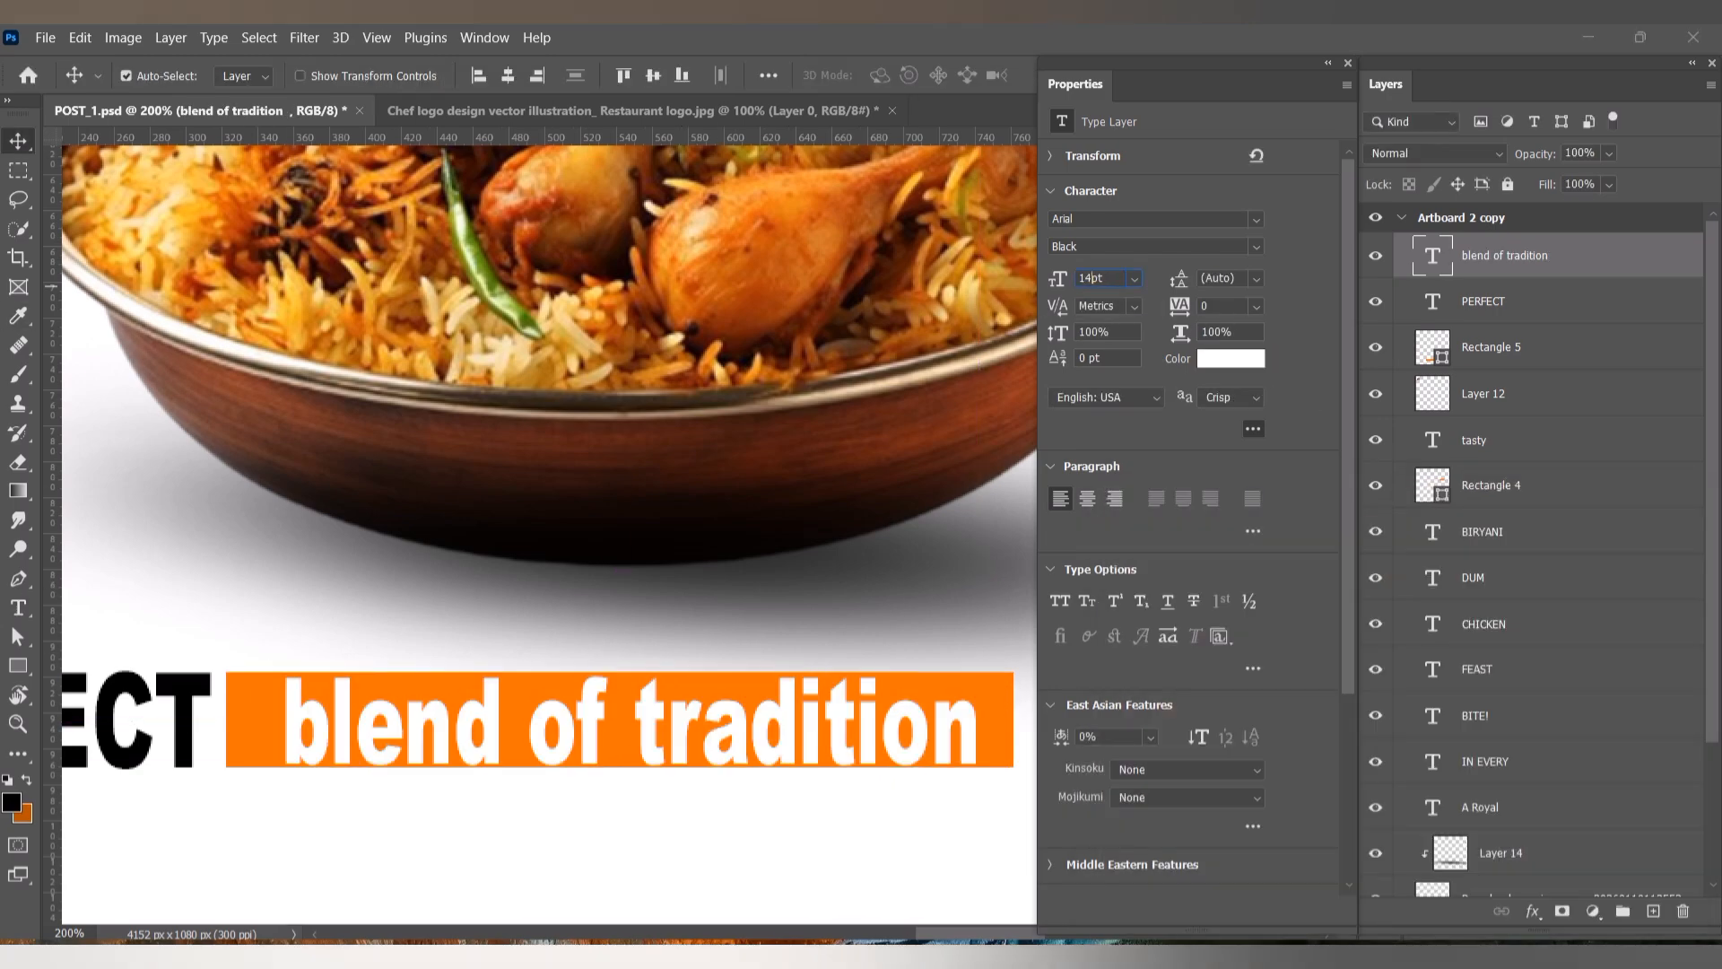
text(14)
key(Return)
drag(574, 713, 652, 722)
Step: Capitalize the B and T so the bar text reads "Blend of Tradition"
key(t)
click(358, 741)
key(BackSpace)
text(B)
click(662, 718)
key(BackSpace)
text(T)
key(ctrl+Return)
key(v)
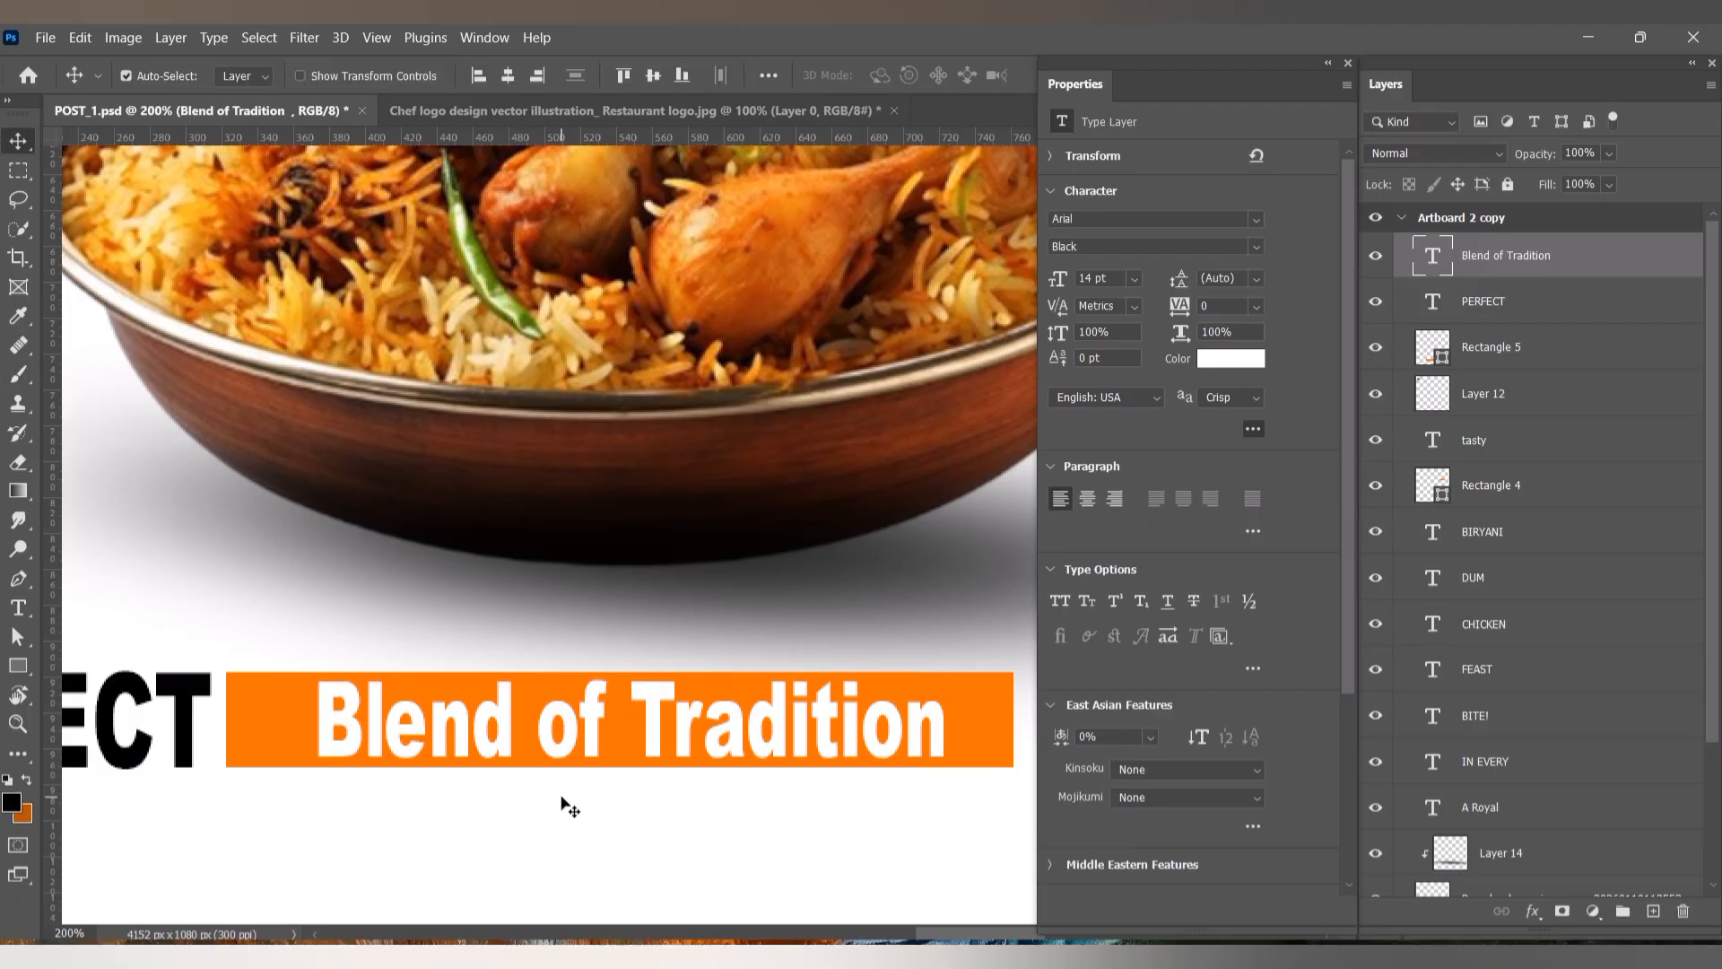
Step: Extend the bar text to "Blend of Traditional" and reposition it to fit within the orange bar
drag(561, 804, 320, 794)
key(t)
click(707, 715)
text(al)
key(ctrl+Return)
key(v)
drag(715, 716, 703, 716)
drag(745, 558, 900, 554)
drag(652, 693, 629, 689)
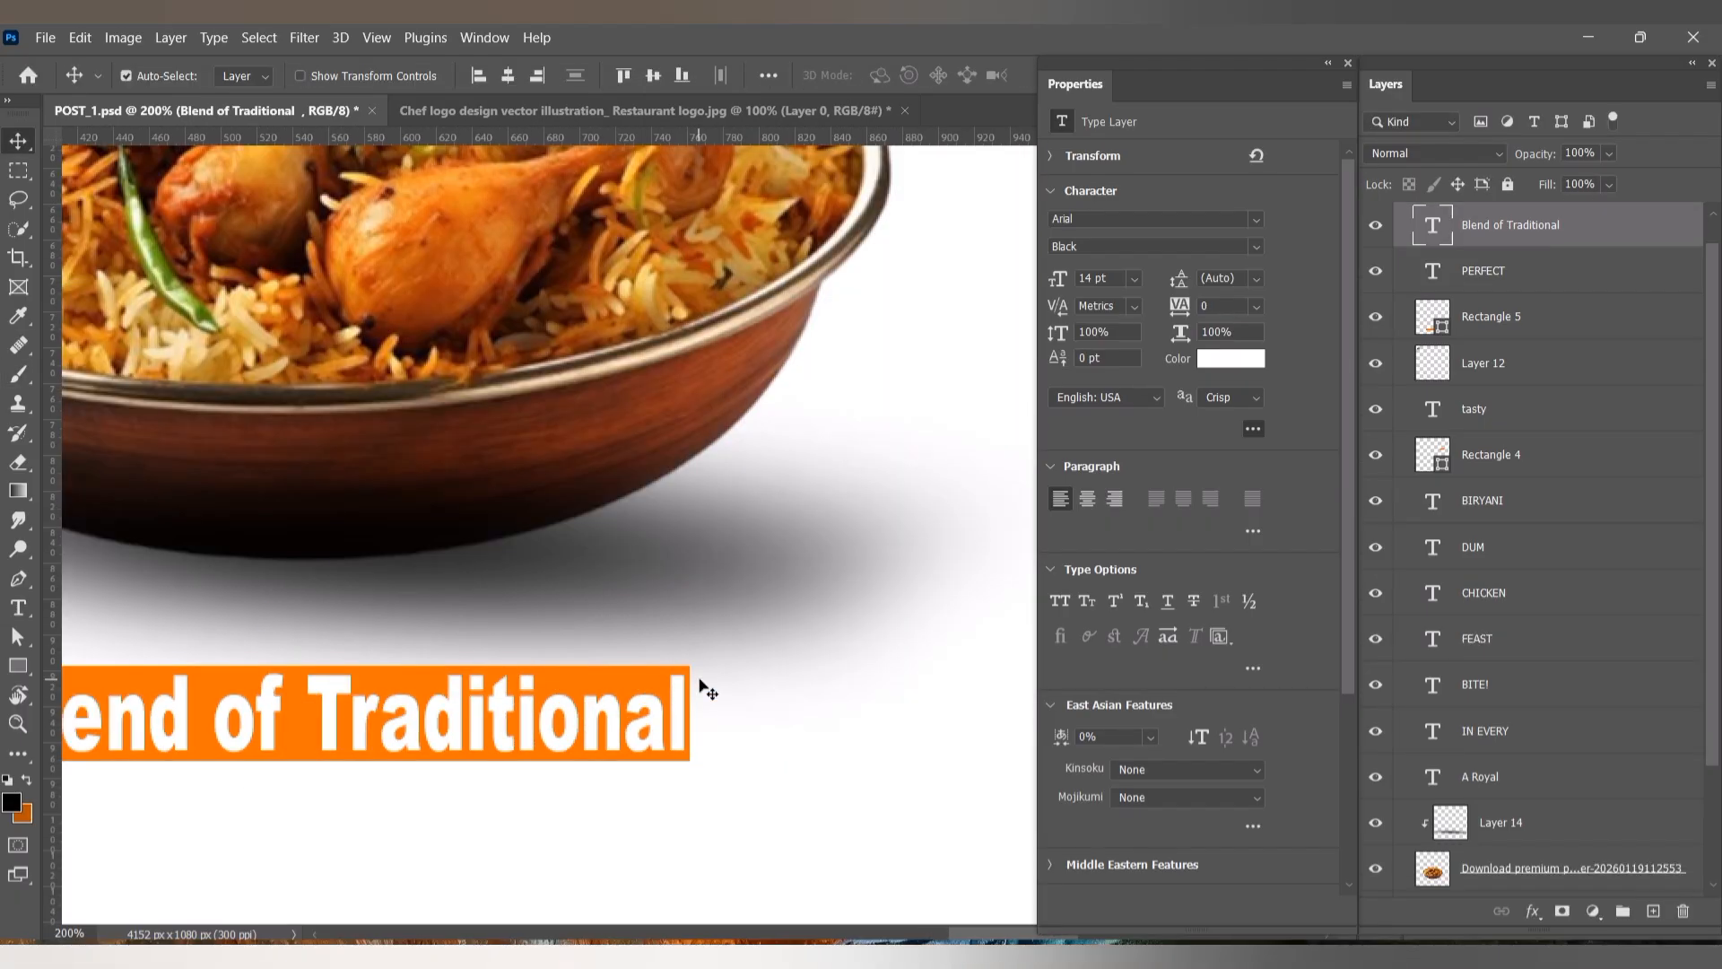
Step: Duplicate "PERFECT" to the right of the orange bar and replace its text with "SPICES"
drag(686, 810, 1103, 831)
click(288, 727)
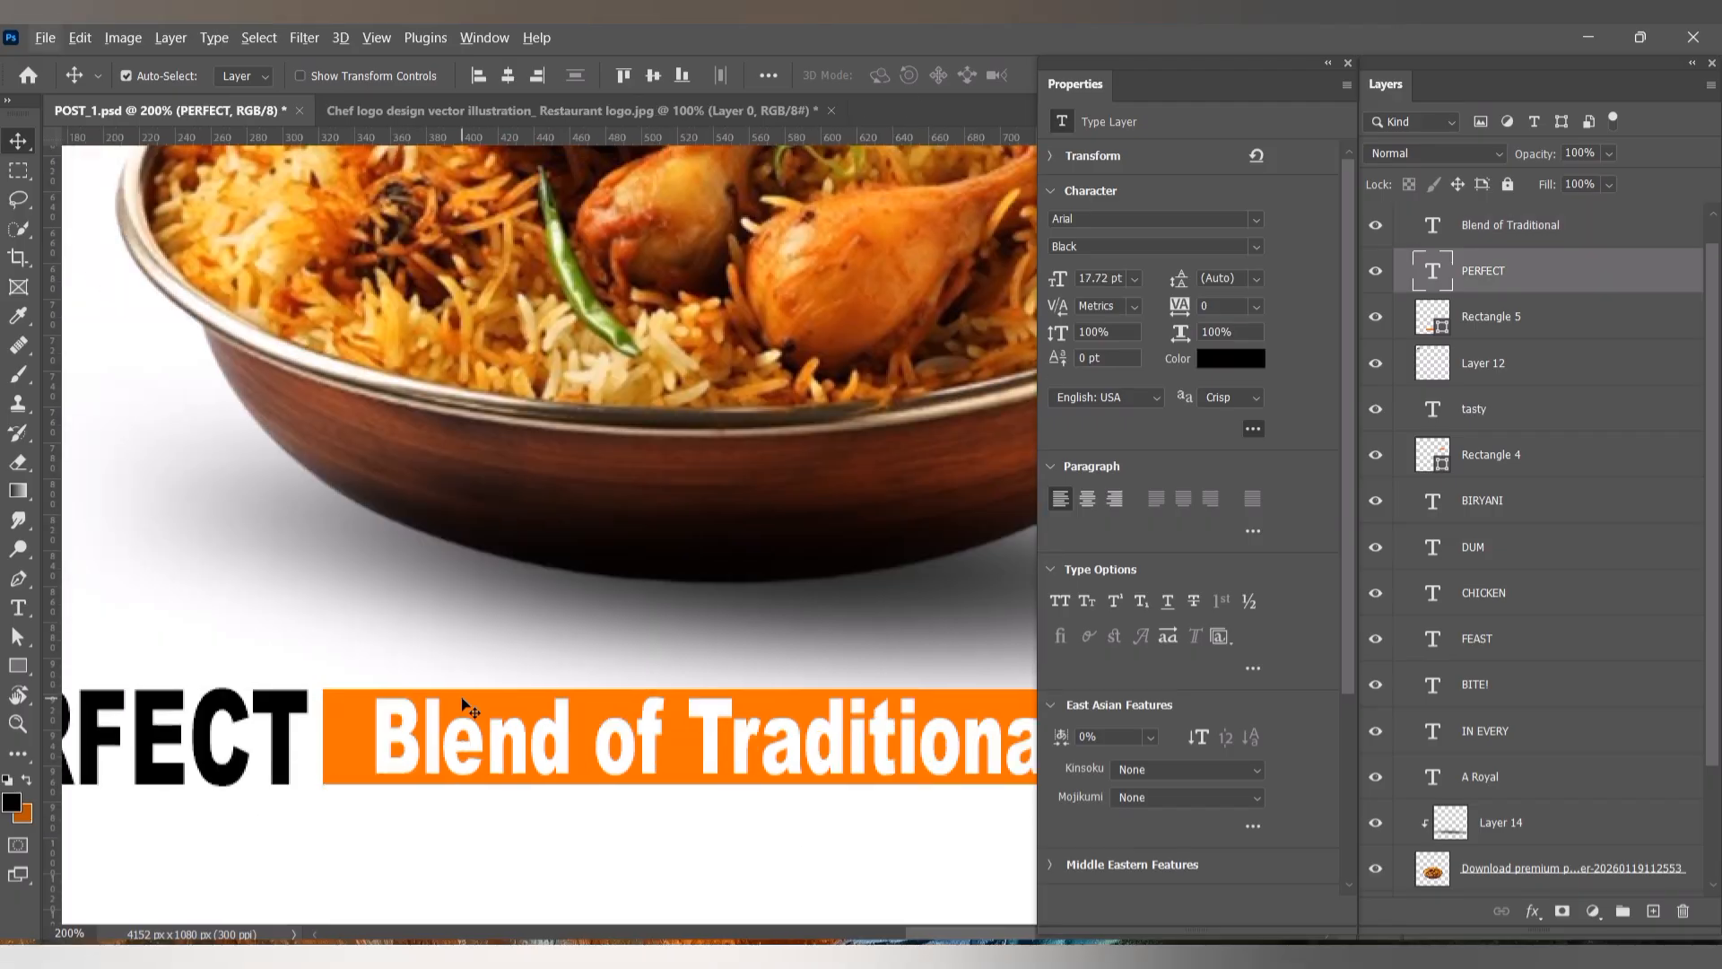
key(ctrl+minus)
drag(408, 654, 1021, 654)
drag(857, 665, 766, 676)
double_click(768, 668)
text(SPICES)
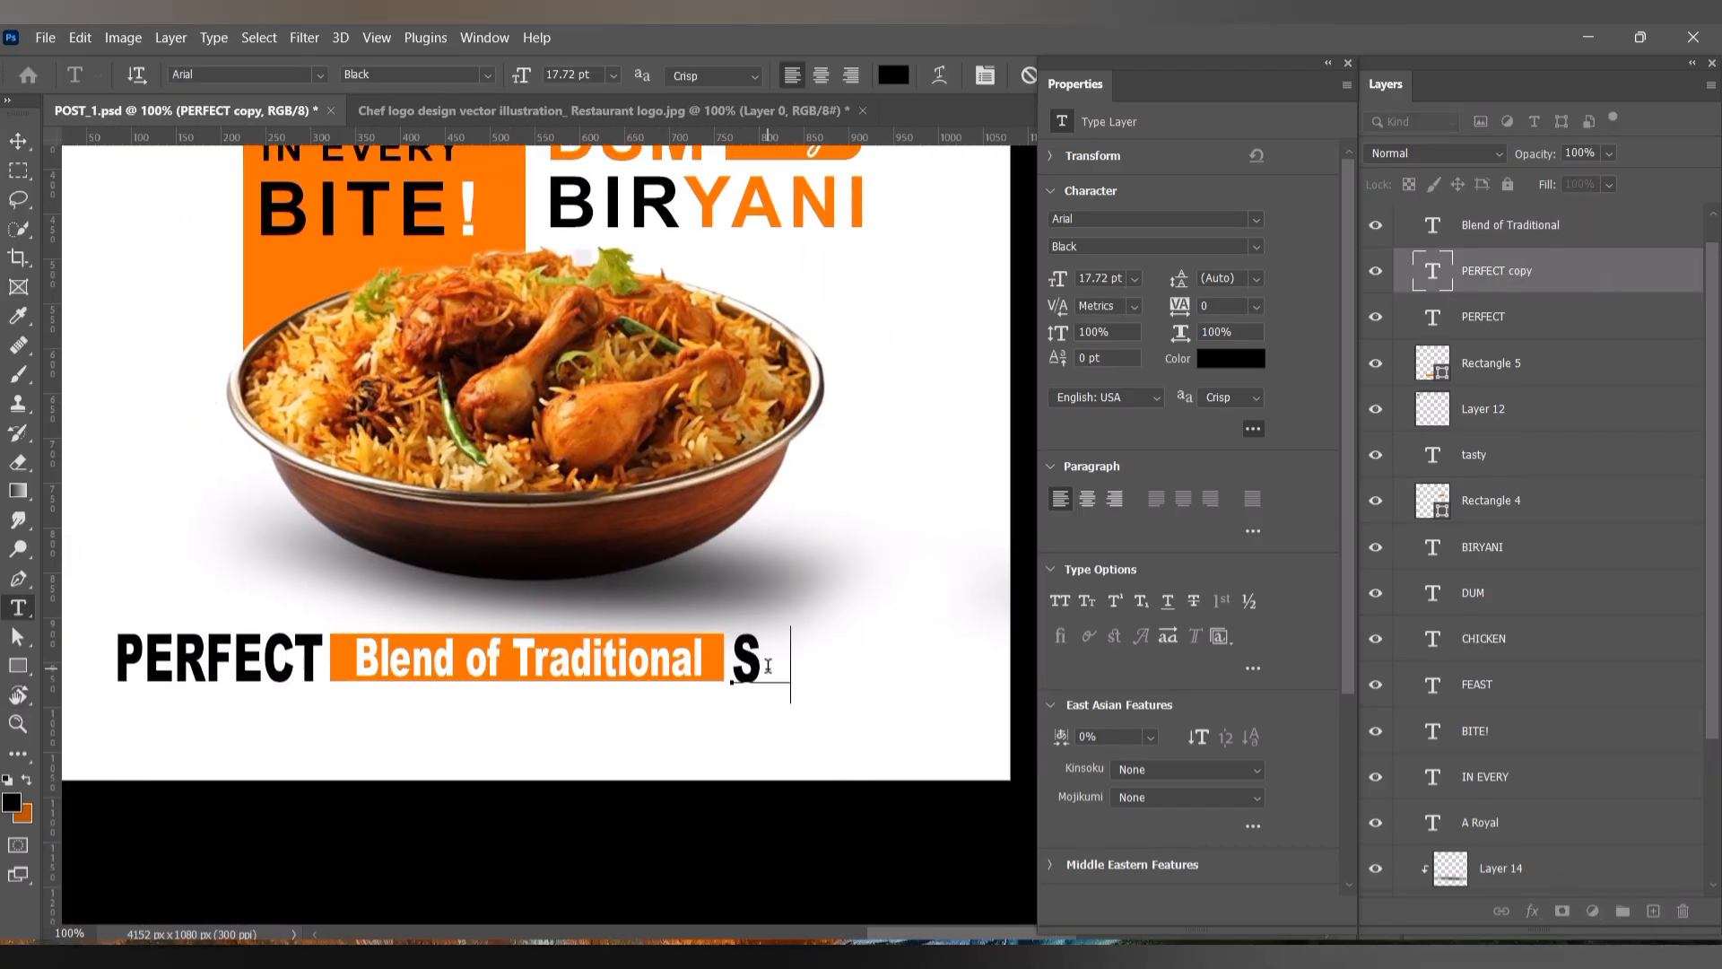
key(ctrl+Return)
Step: Change "PERFECT" to "Perfect" and move it close to the left end of the orange bar
key(ctrl+minus)
key(t)
click(446, 619)
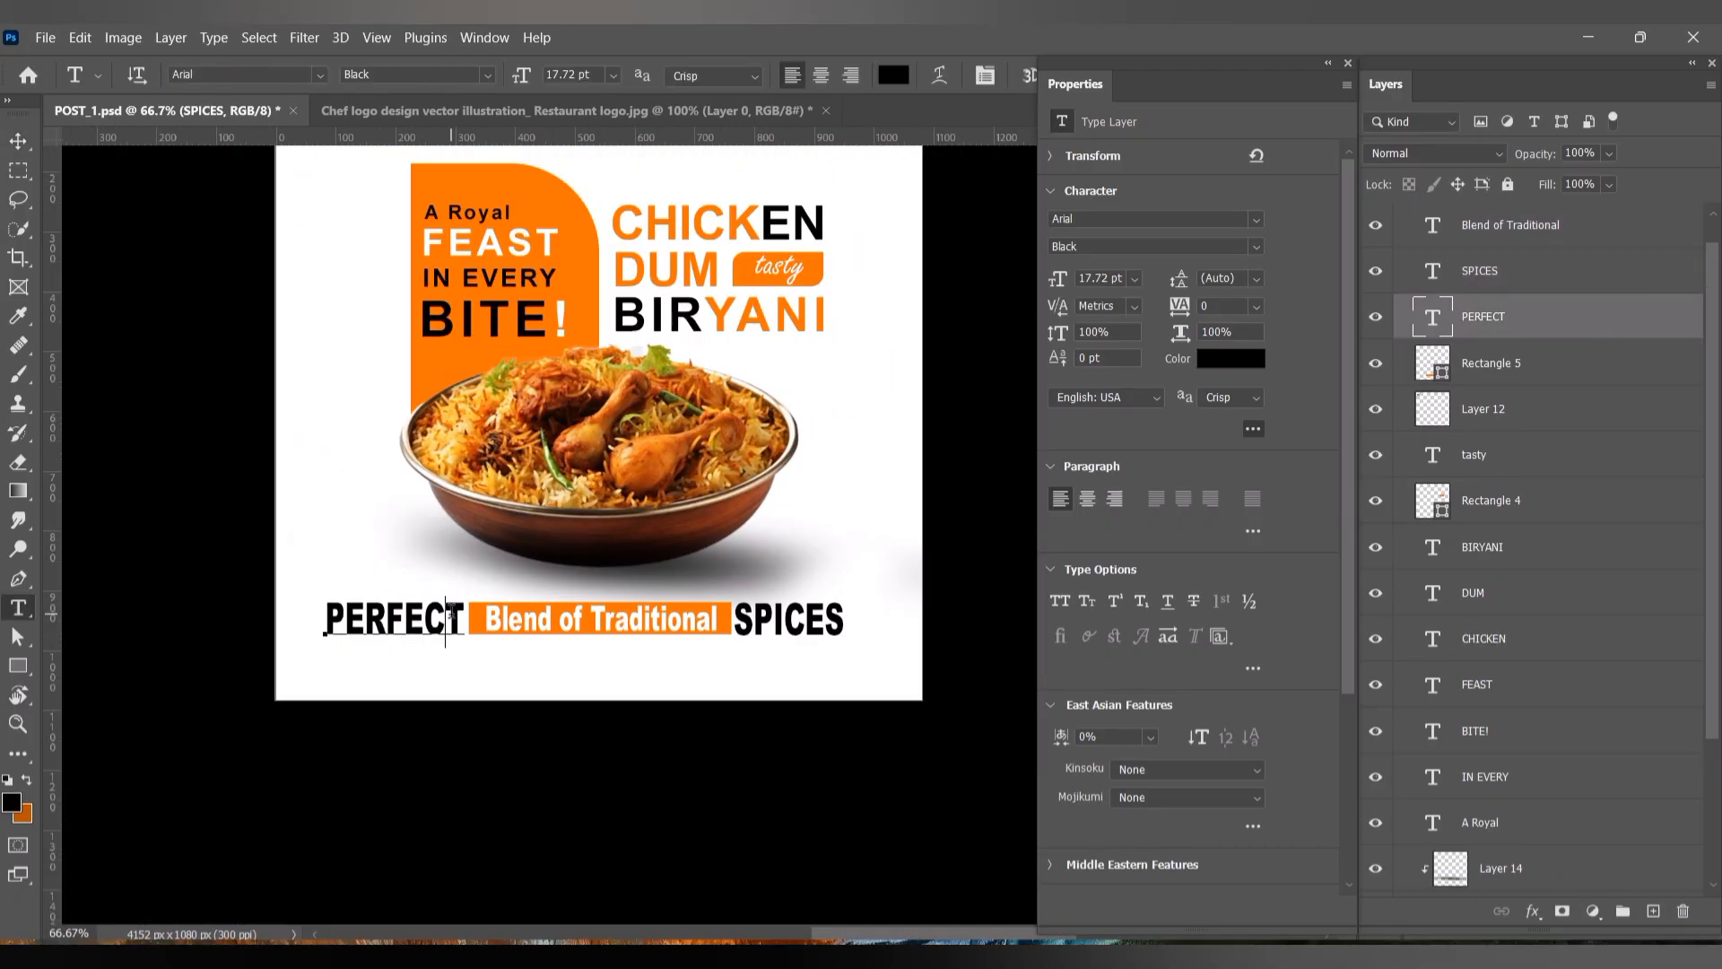
key(ctrl+Return)
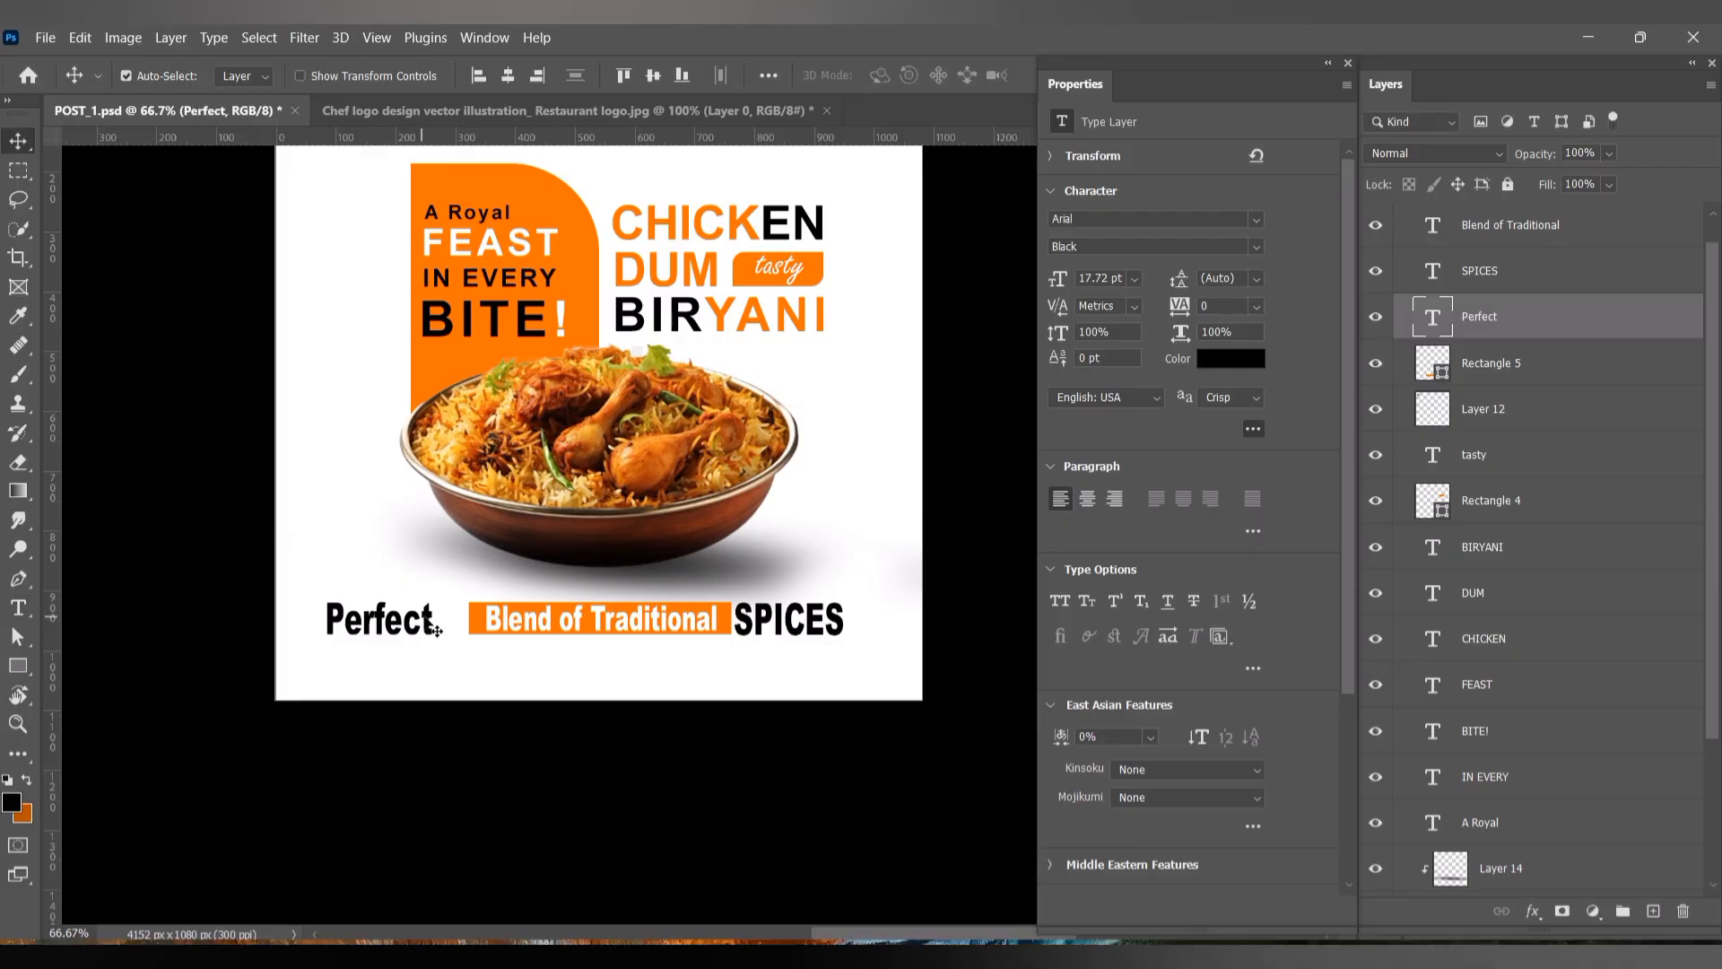
drag(473, 618, 467, 618)
Step: Change the "SPICES" text to "Spices"
key(t)
click(784, 621)
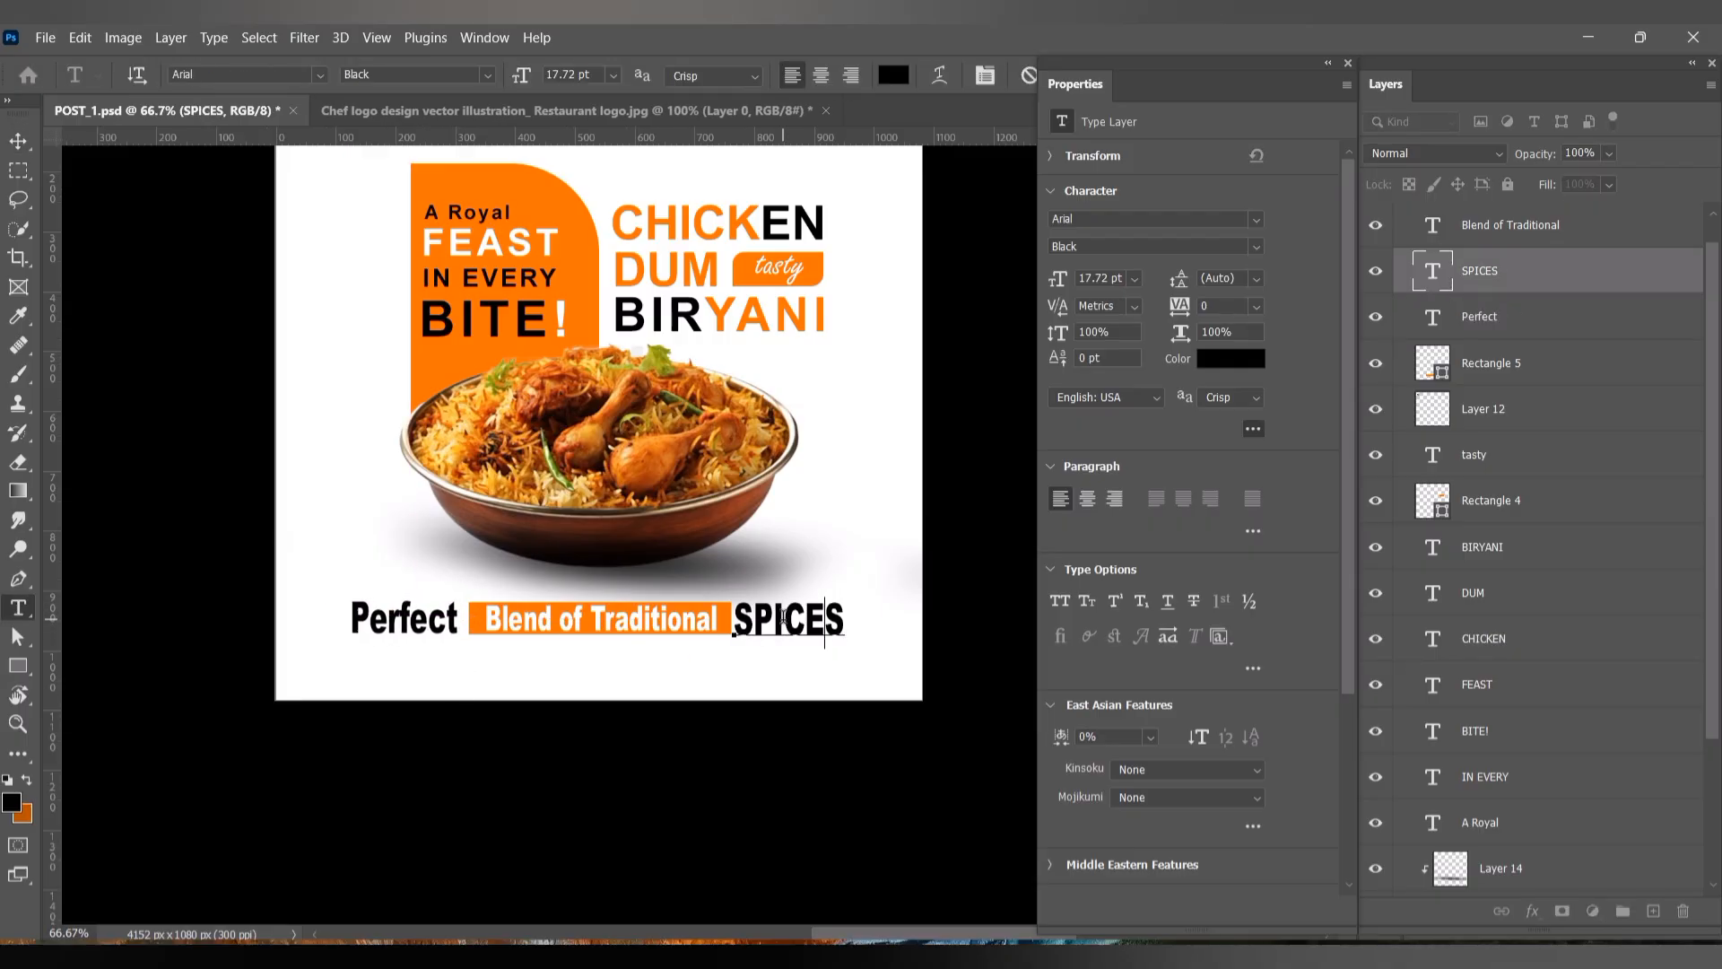
key(ctrl+plus)
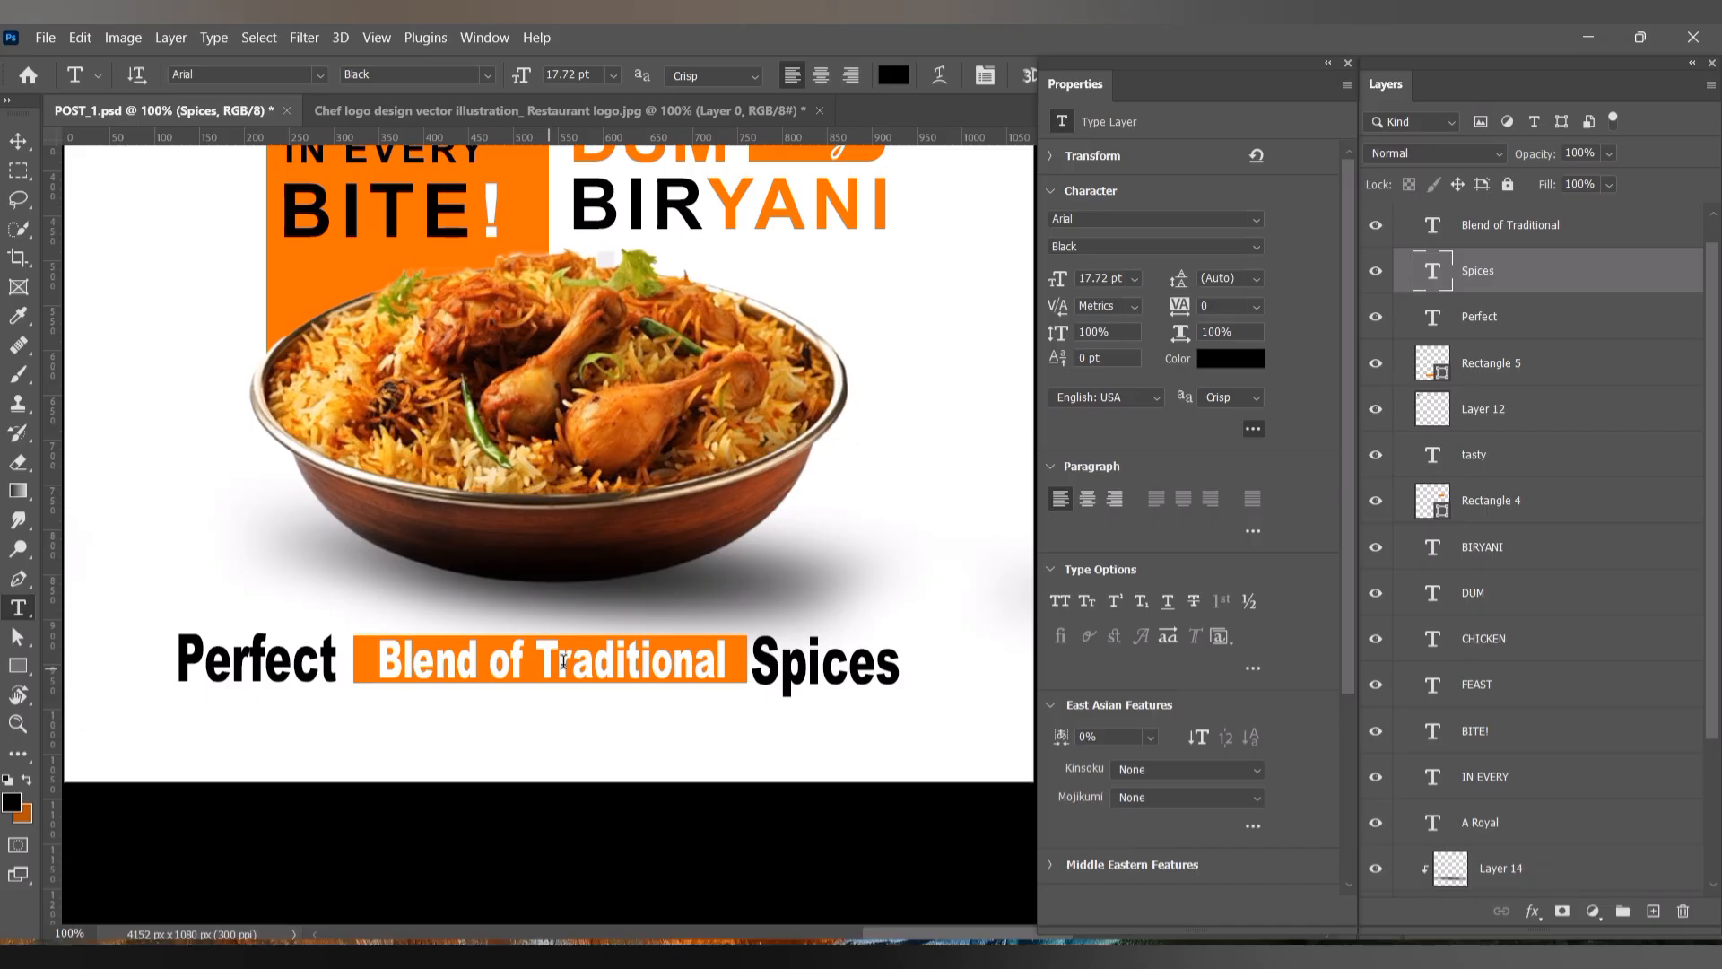
Step: Draw a thin orange horizontal line about 968 × 2 px beneath the "Perfect Blend of Traditional Spices" tagline
key(u)
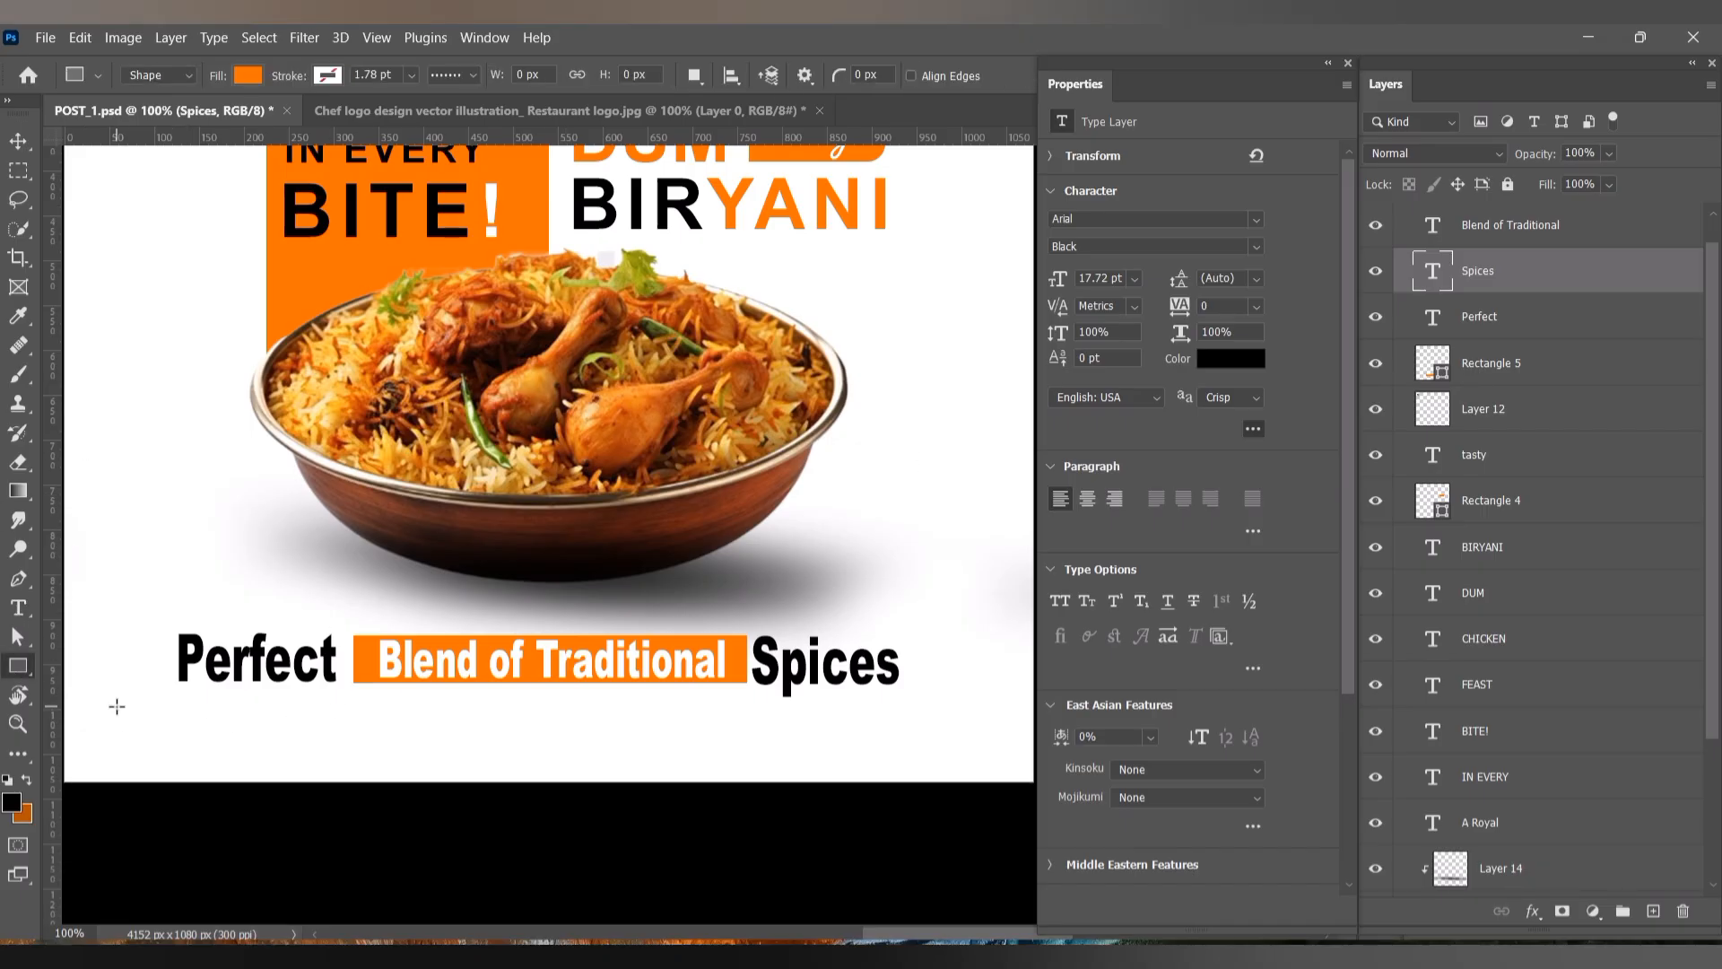
drag(116, 706, 984, 704)
key(v)
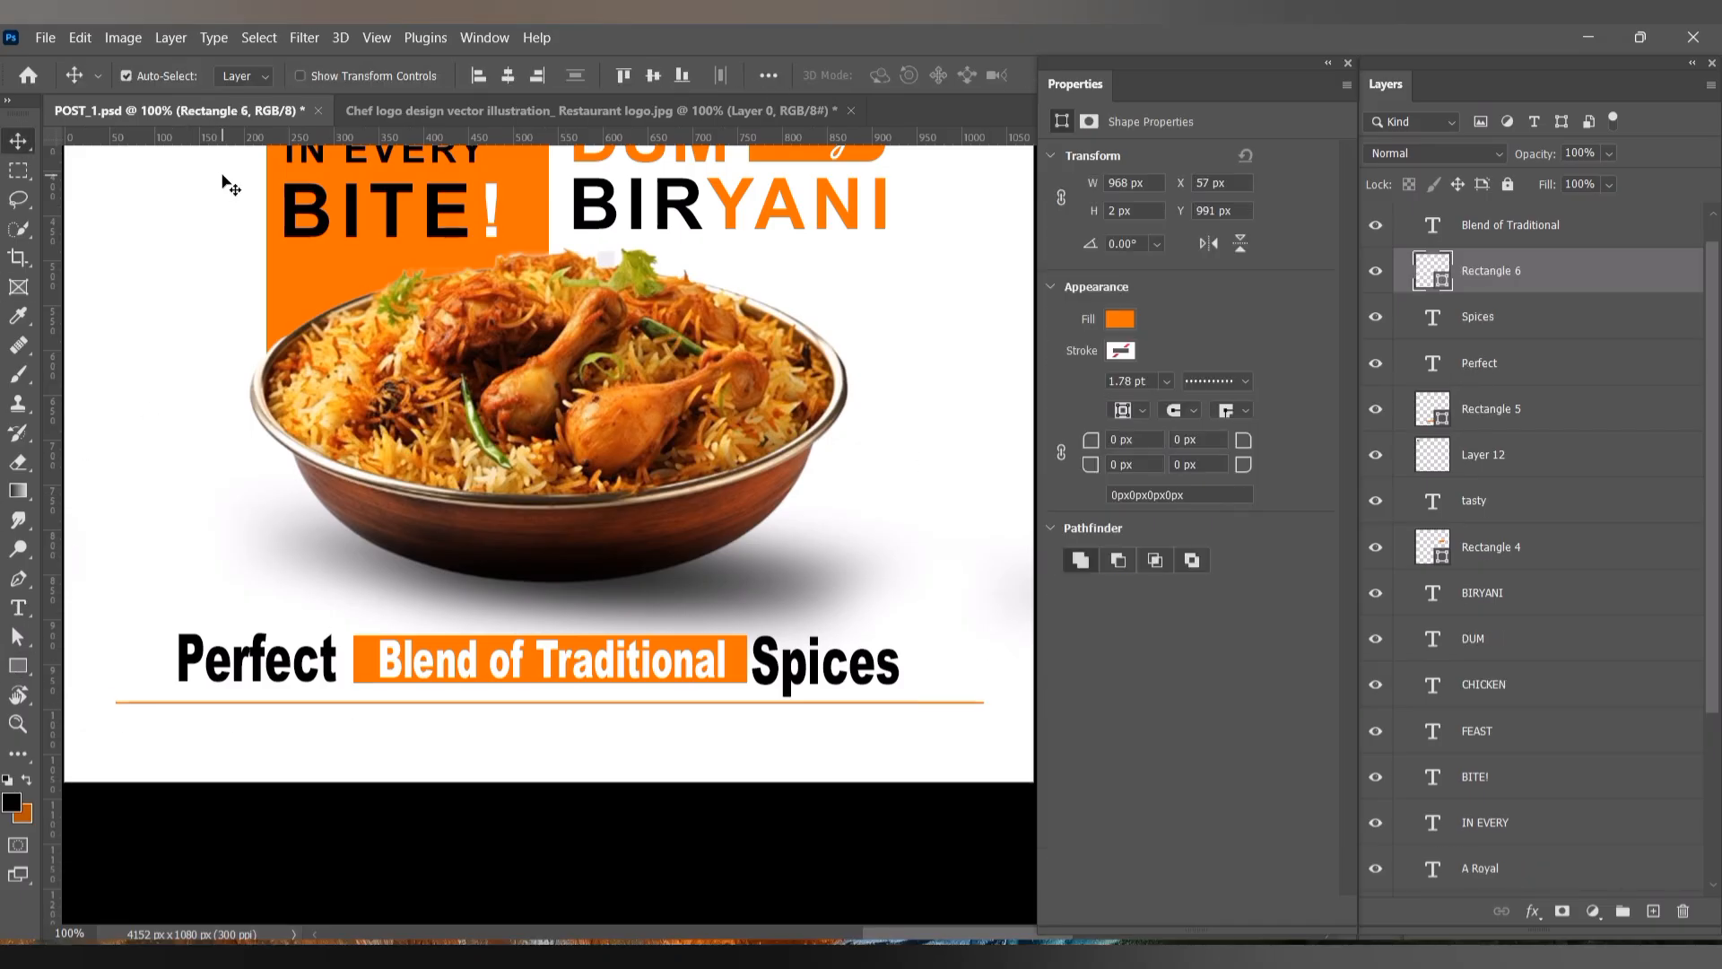
Step: Duplicate the thin orange line and move the copy down to Y 1044 px
key(ctrl+j)
key(Down)
key(Down)
key(Down)
key(Down)
key(Down)
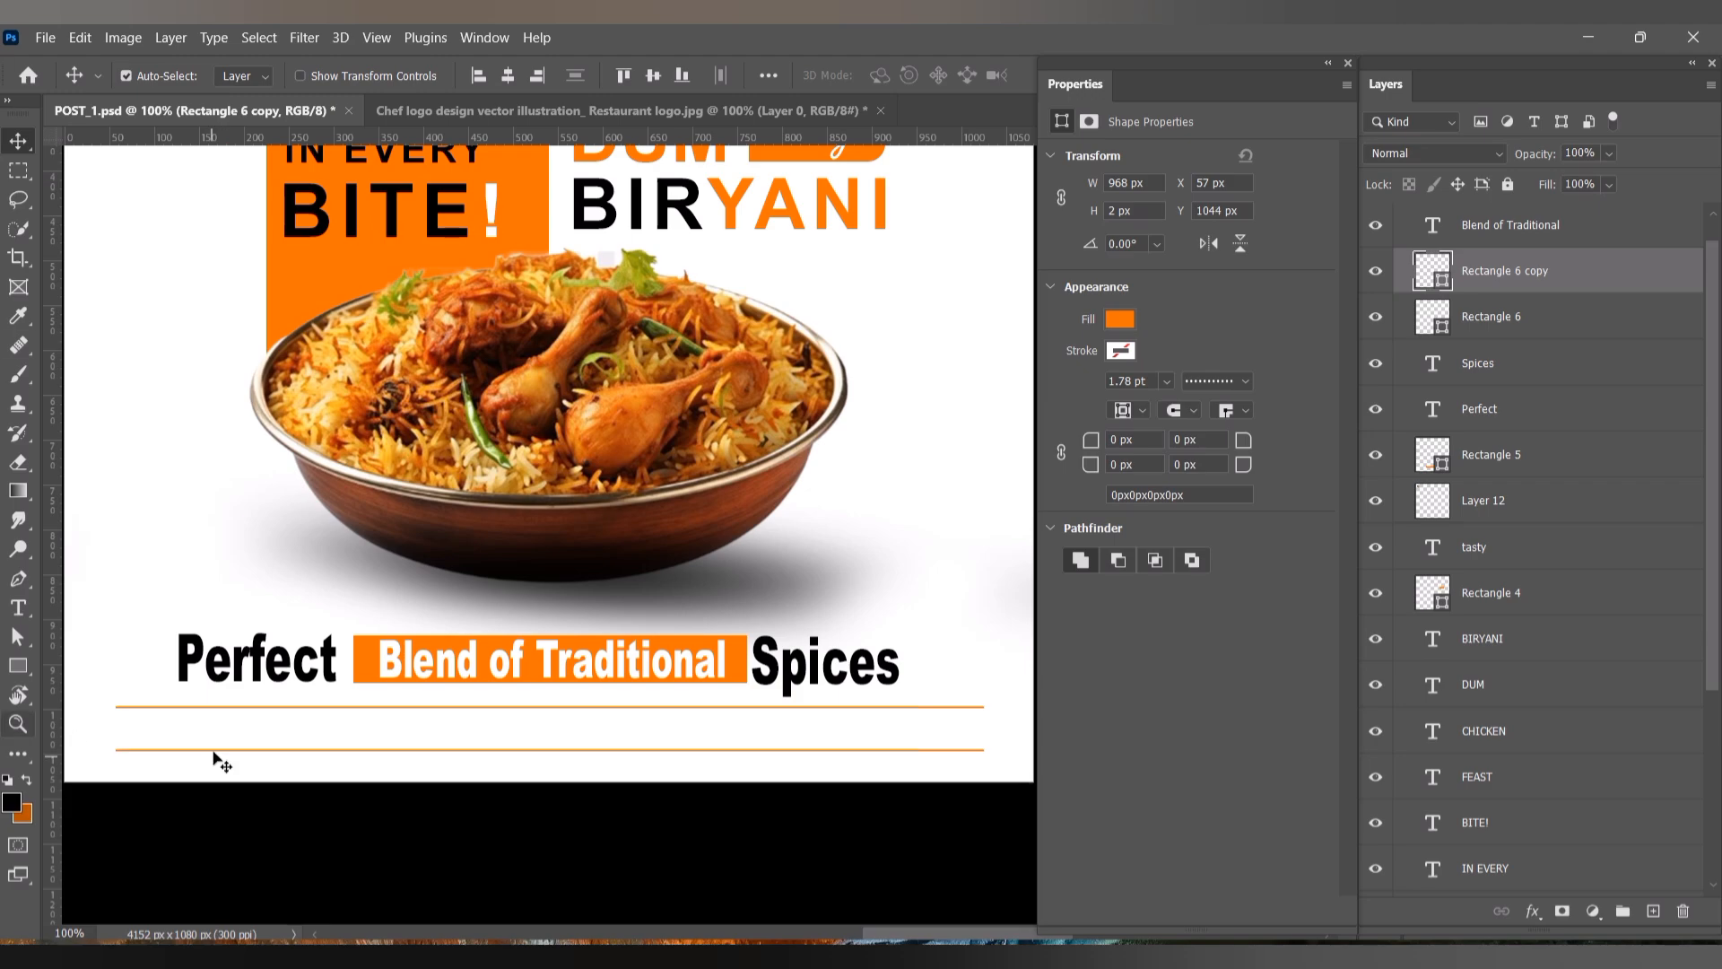
Step: Draw two thin vertical orange dividers, about 2 × 41 px, splitting the space between the horizontal lines into three parts
key(u)
drag(359, 750, 359, 749)
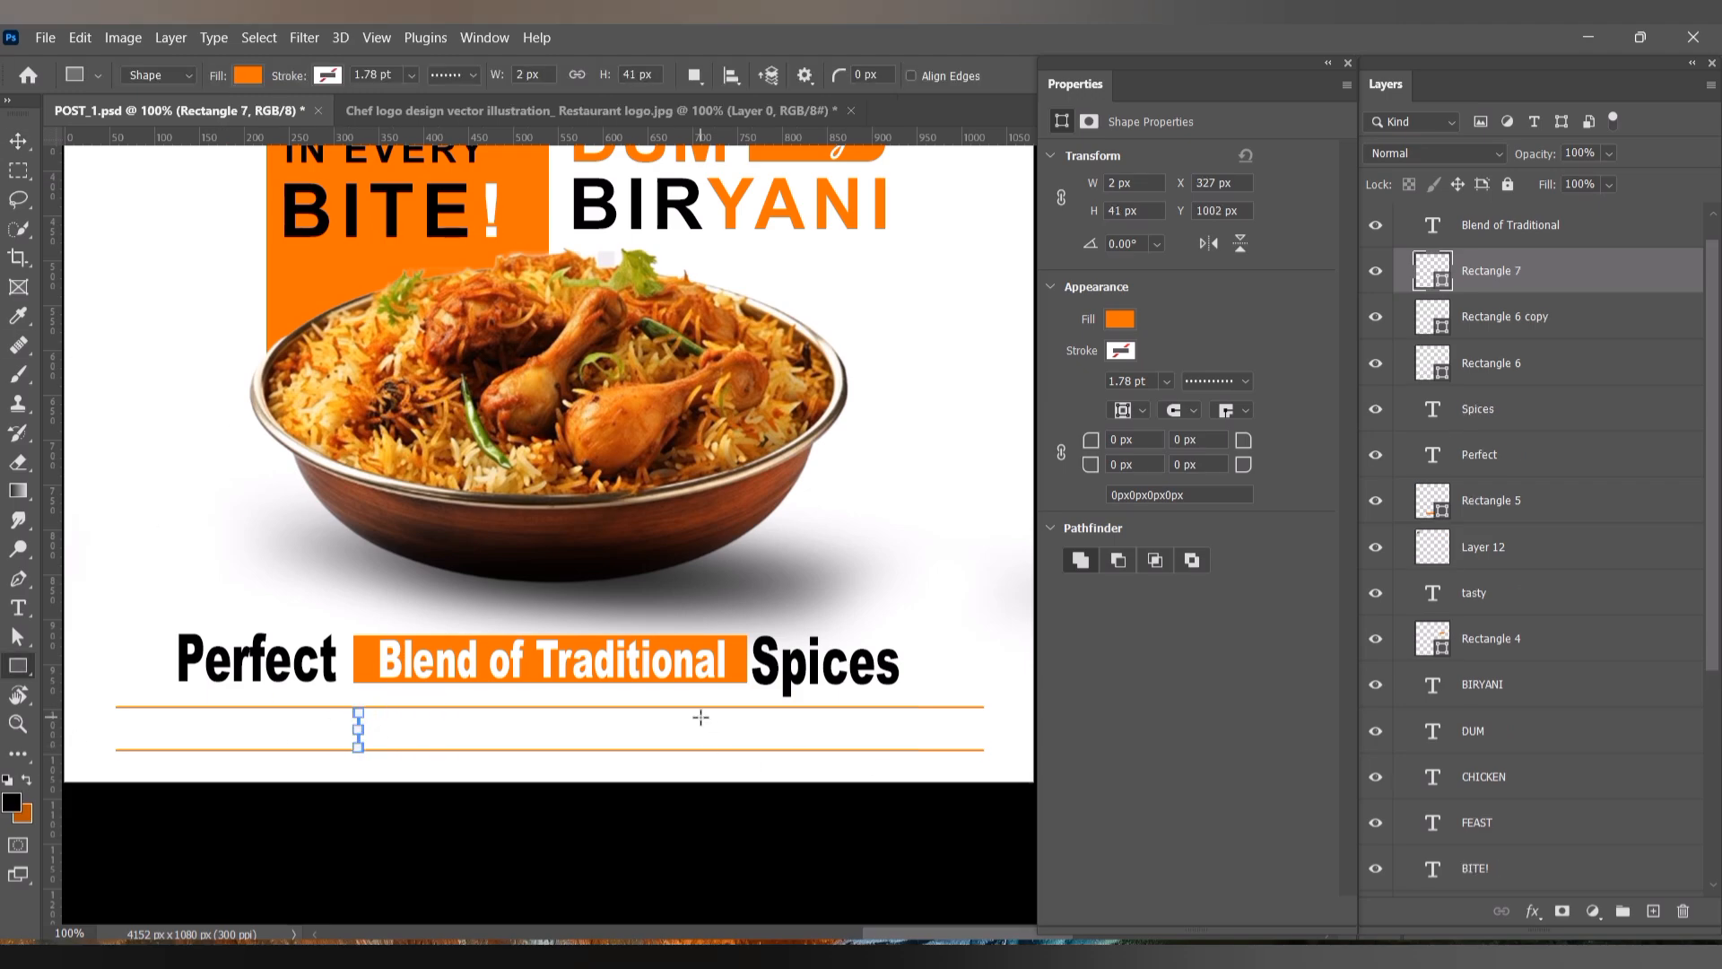
drag(688, 747, 689, 748)
key(v)
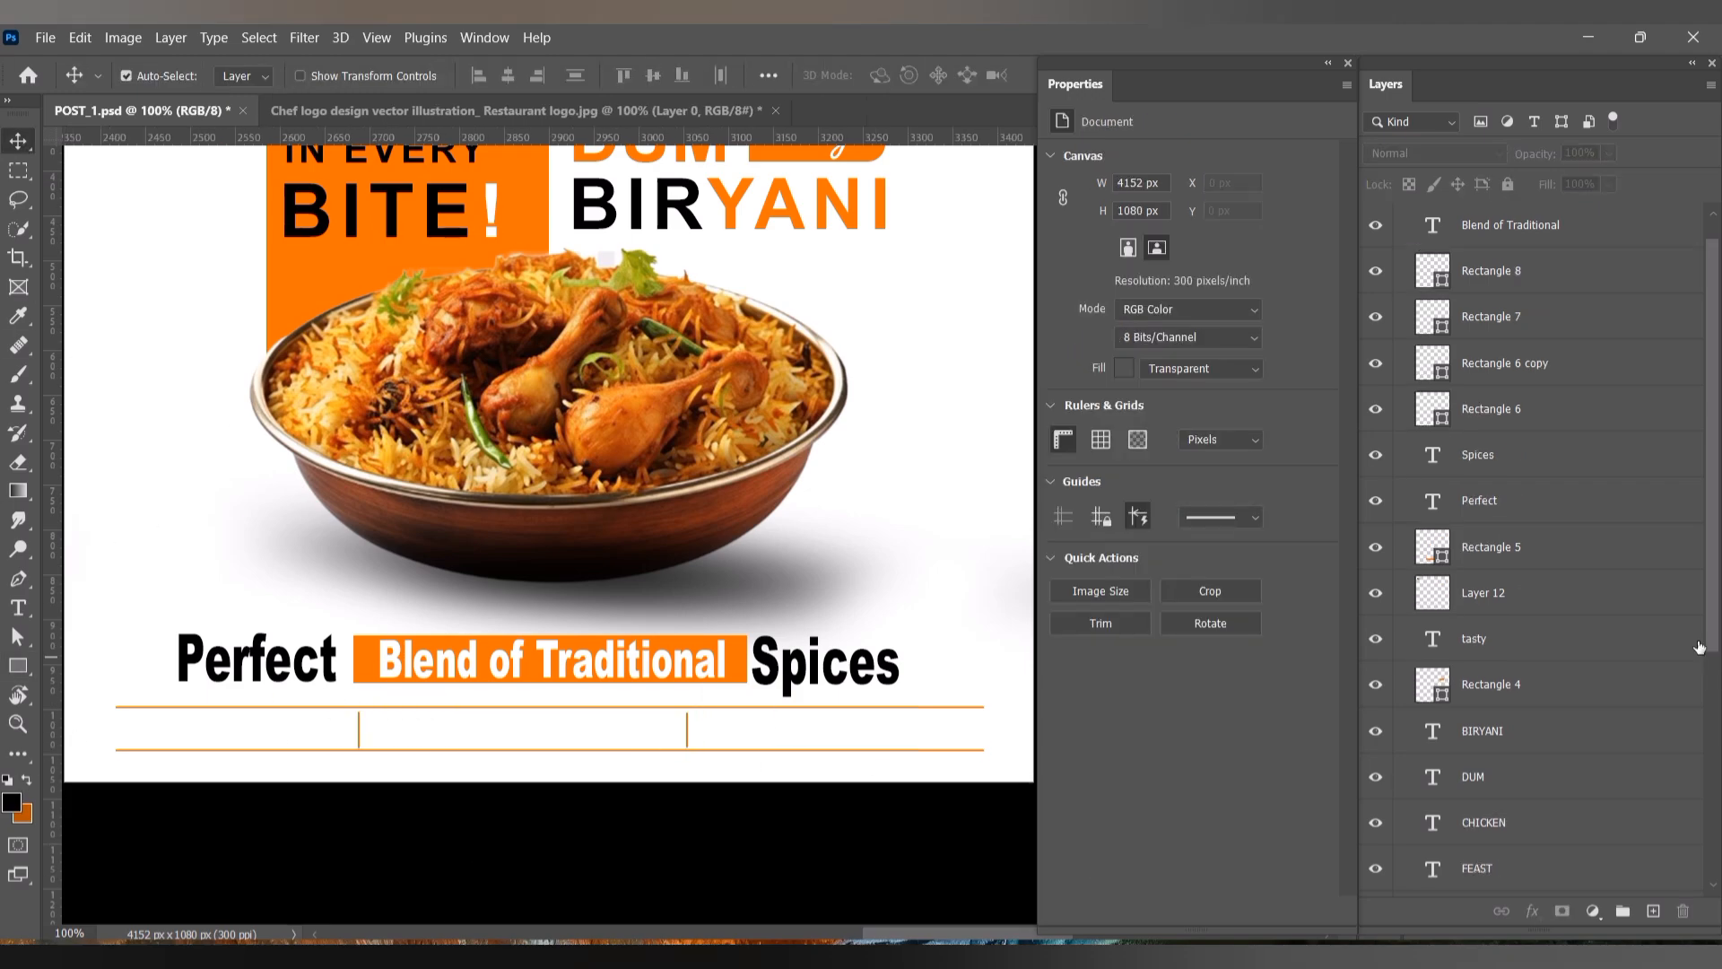
Step: Bring the four orange footer line layers to the front, above the tagline text layers
click(1492, 301)
shift+click(1510, 347)
shift+click(1492, 439)
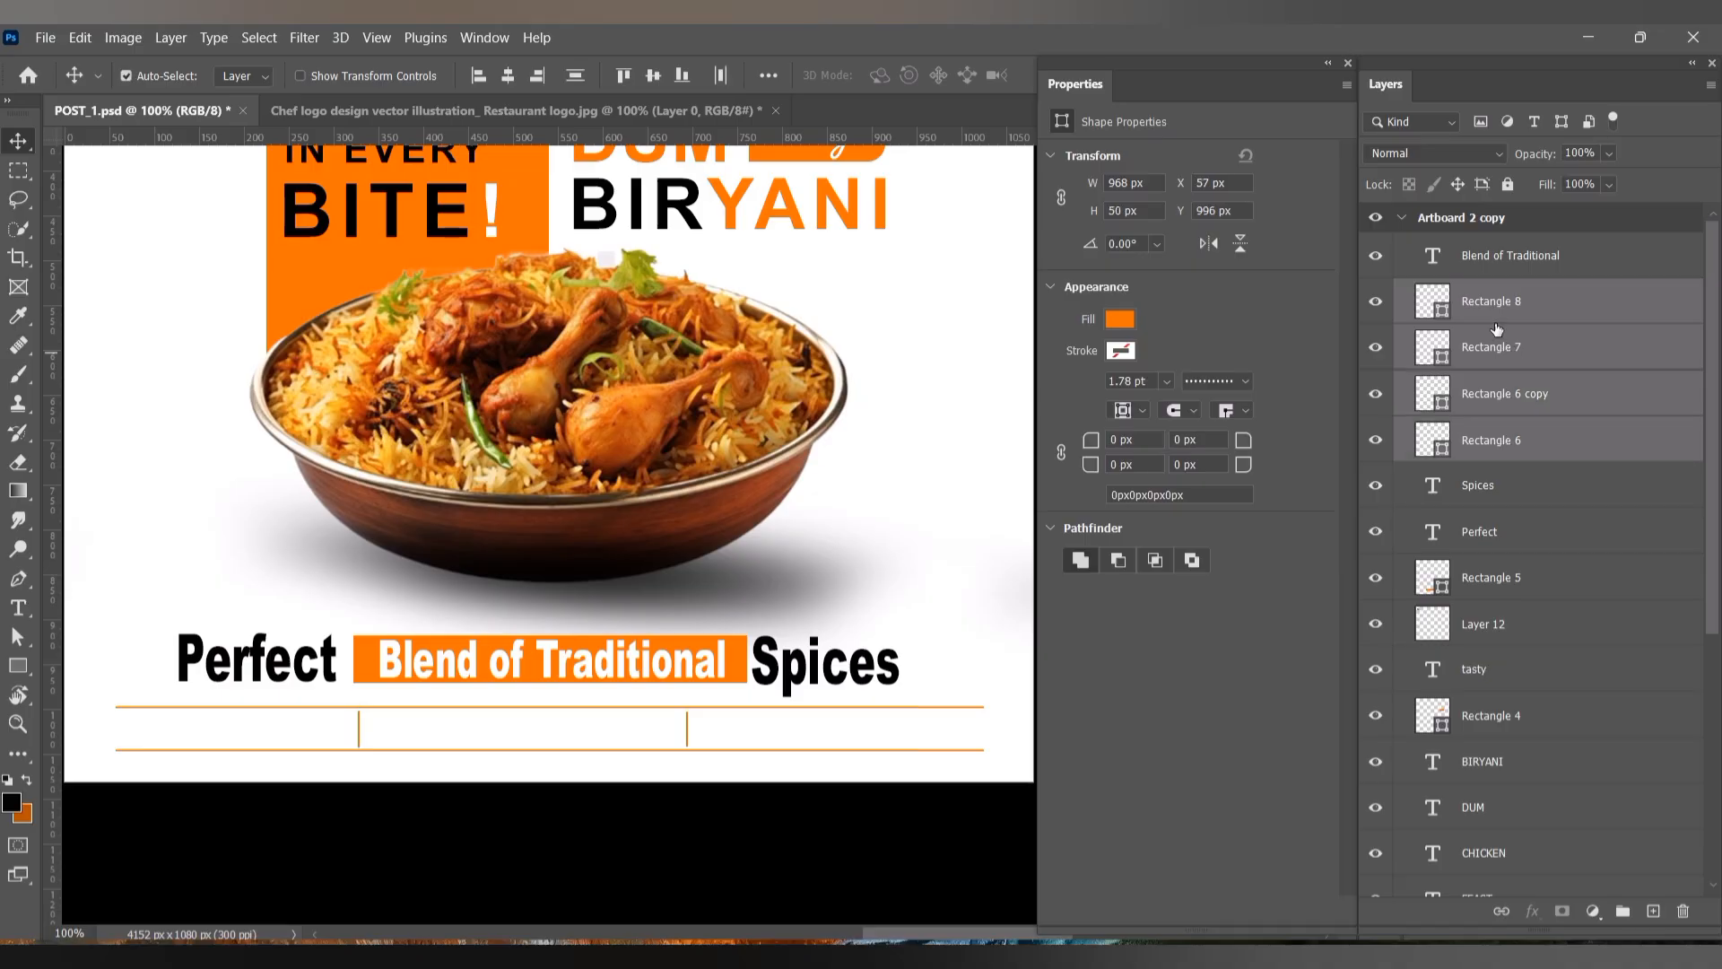
key(ctrl+shift+bracketright)
click(980, 819)
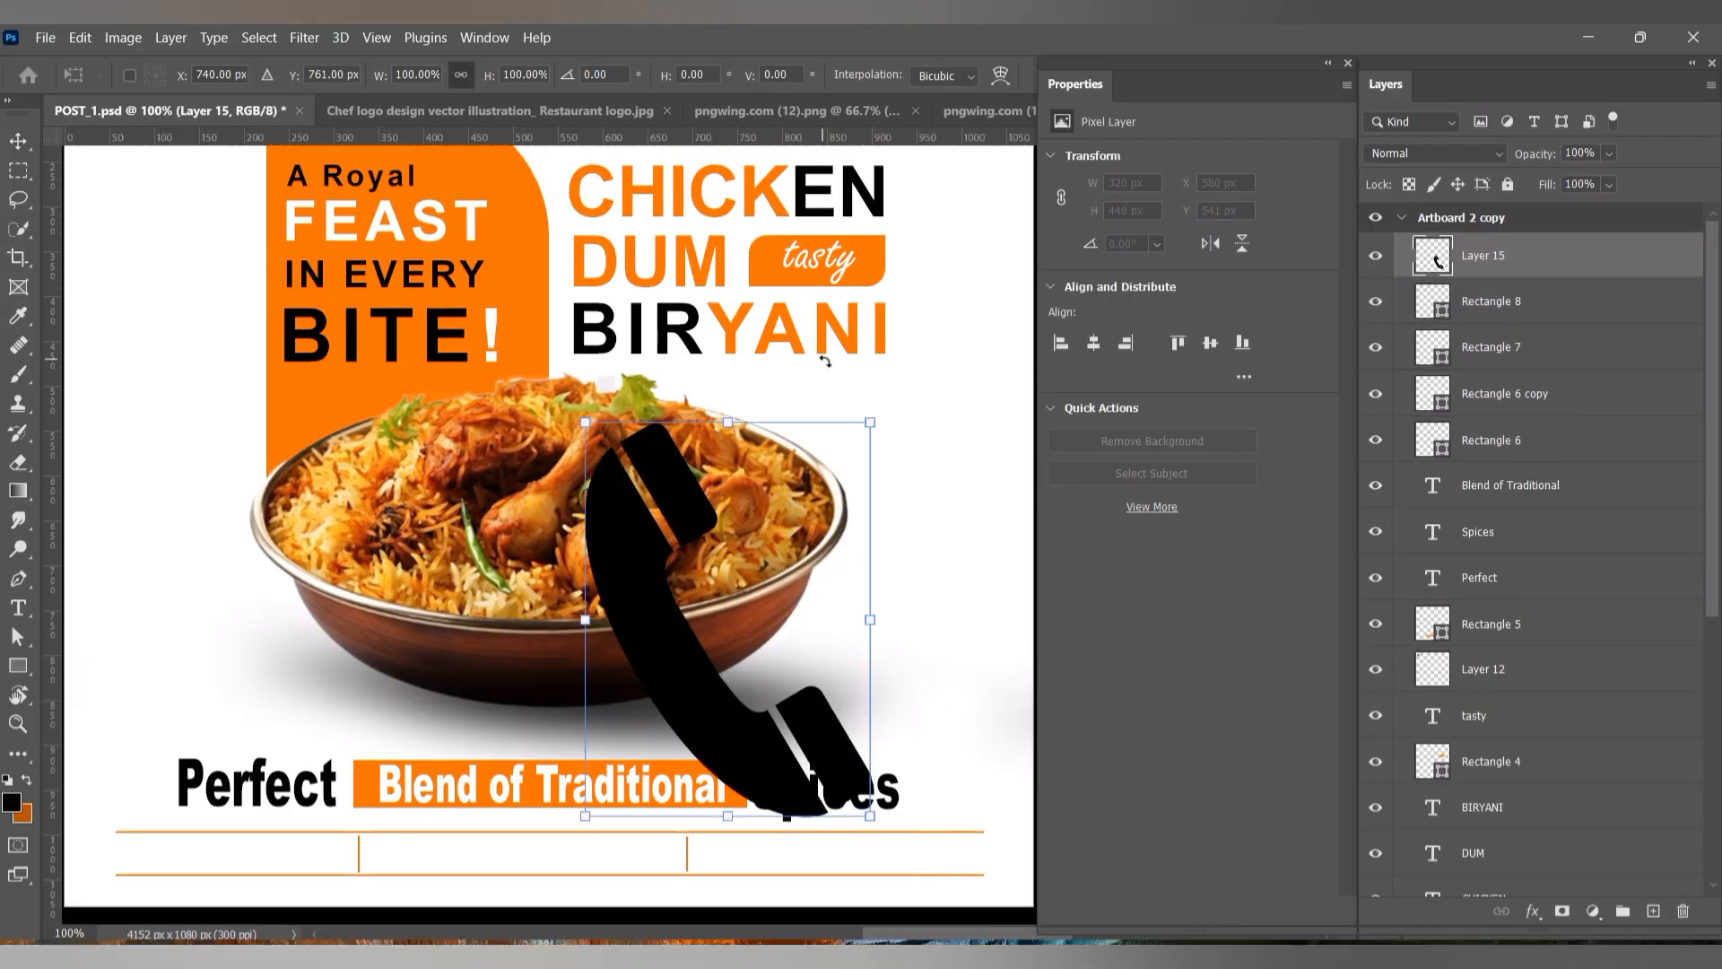
Step: Shrink the black phone icon and place it at the start of the footer's third part
drag(870, 422, 622, 768)
drag(731, 830, 728, 838)
key(Return)
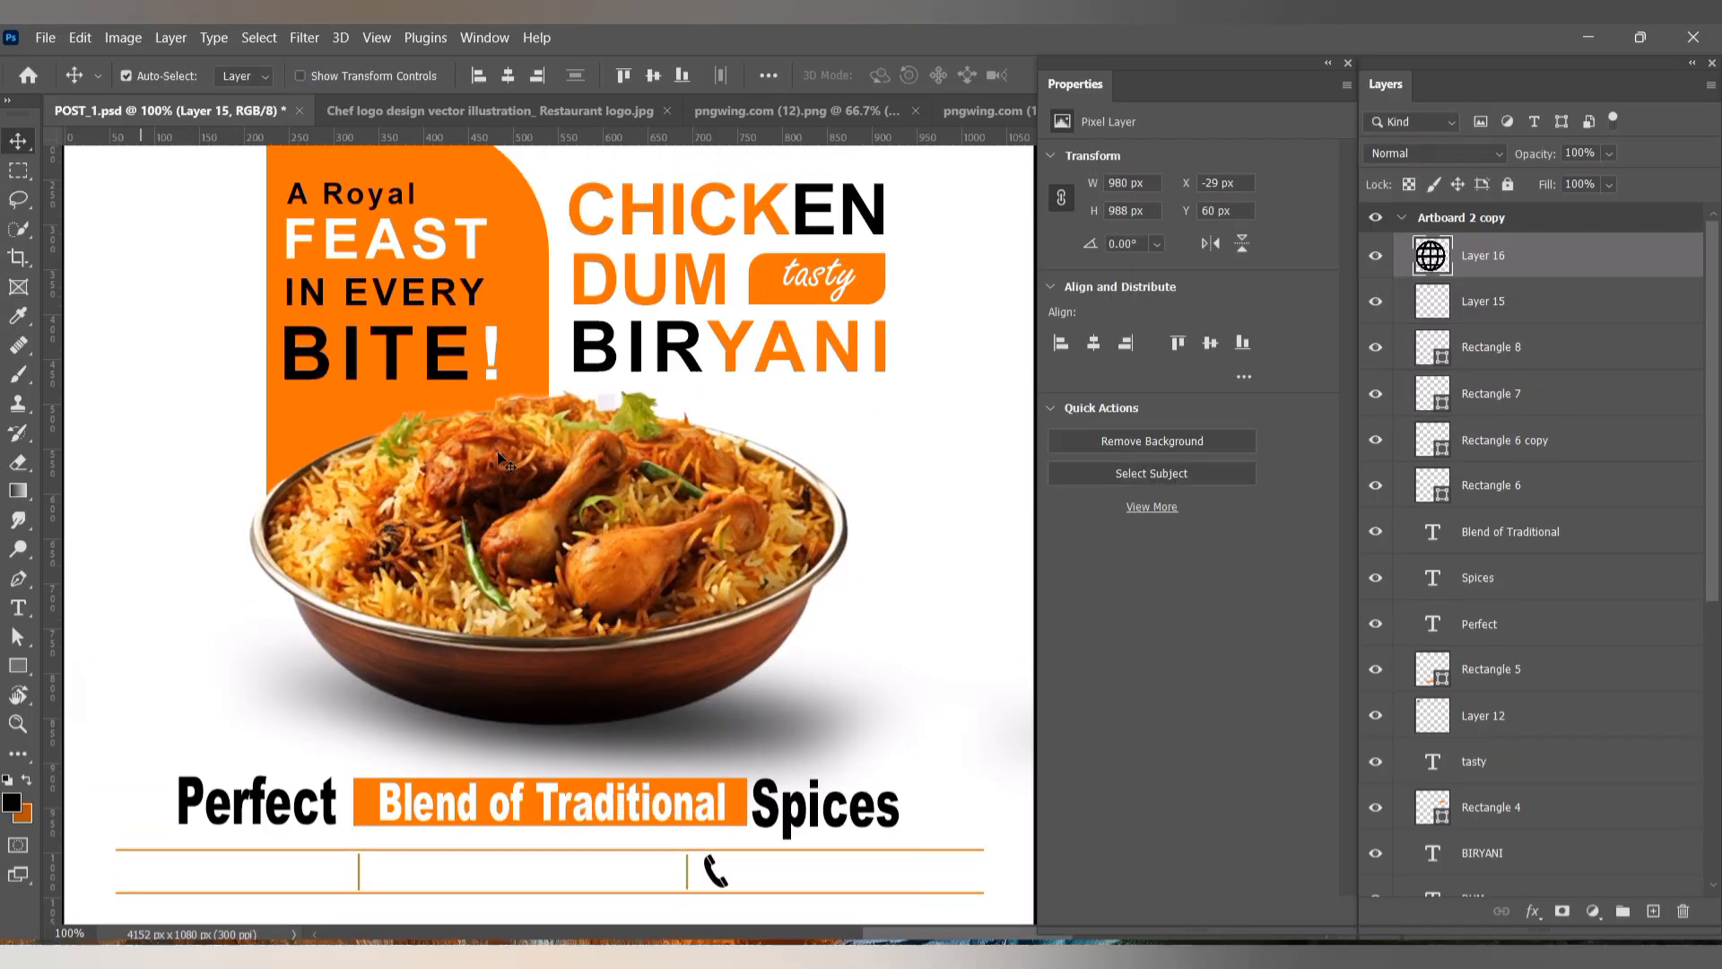
Step: Shrink the black globe icon and place it at the start of the footer's first part
key(ctrl+t)
drag(919, 896, 167, 142)
drag(140, 209, 422, 675)
drag(497, 583, 352, 649)
key(Return)
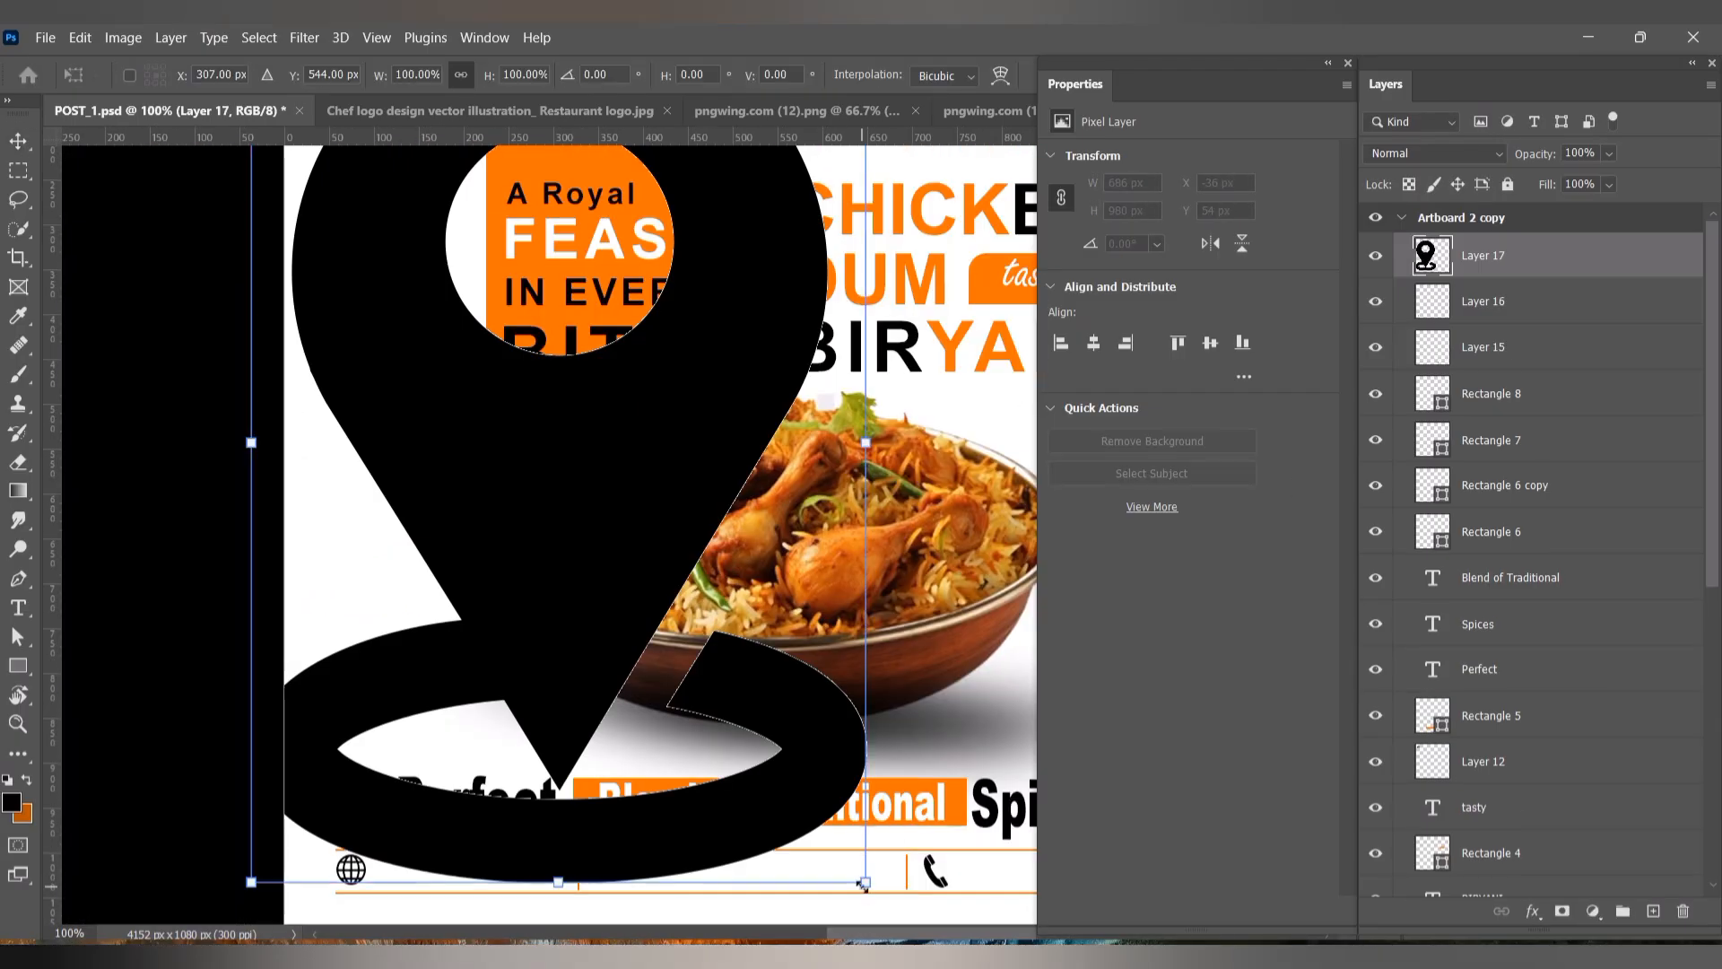
Step: Scale the location pin icon down to about 3.35% and place it at the start of the footer's middle part
drag(885, 152, 459, 685)
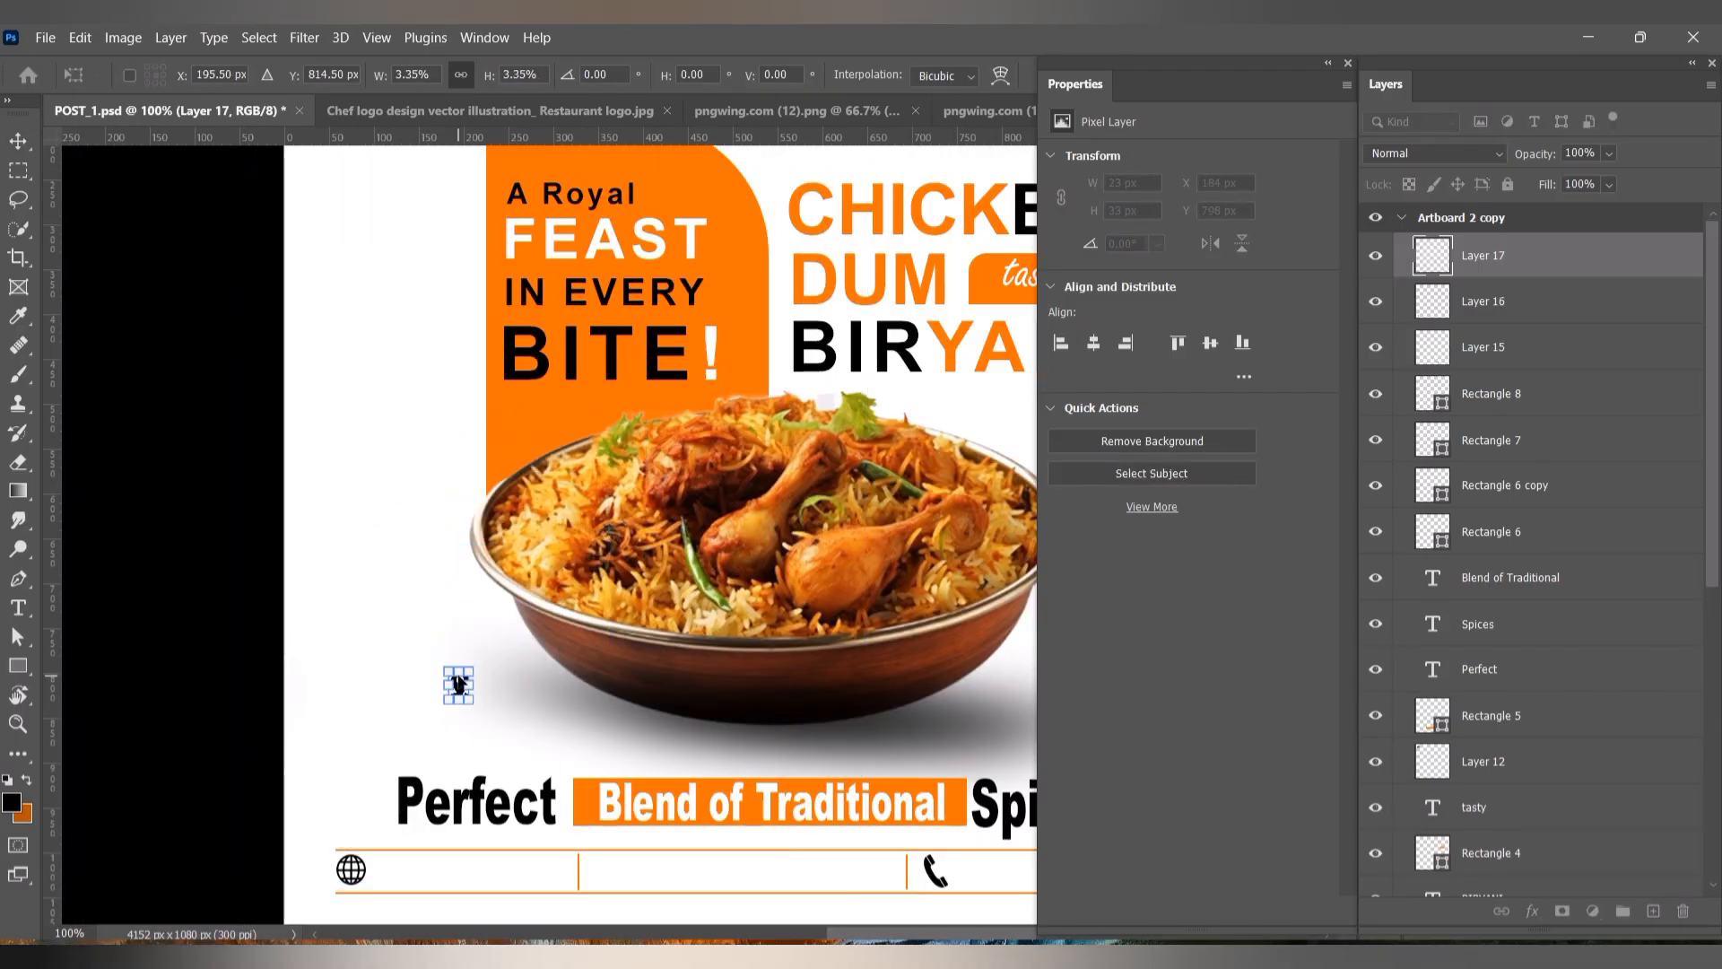
drag(613, 871, 614, 871)
key(Return)
key(shift+Left)
key(t)
scroll(377, 848, down, 1)
click(376, 848)
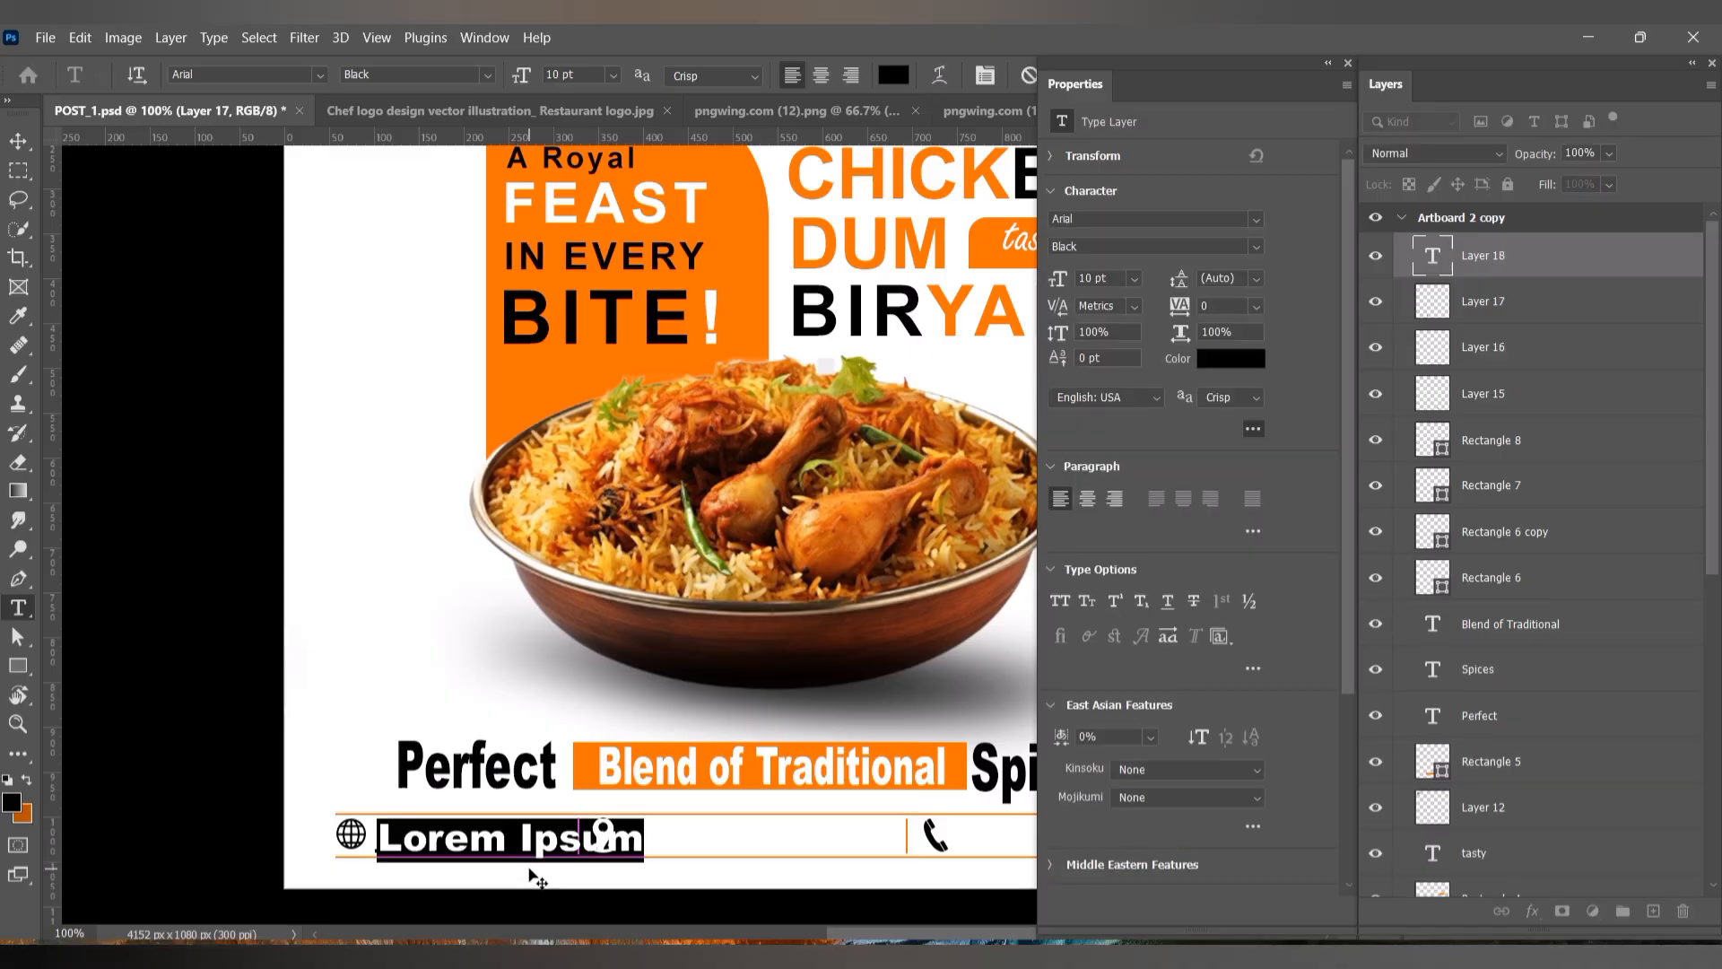
text(www)
click(487, 75)
click(501, 170)
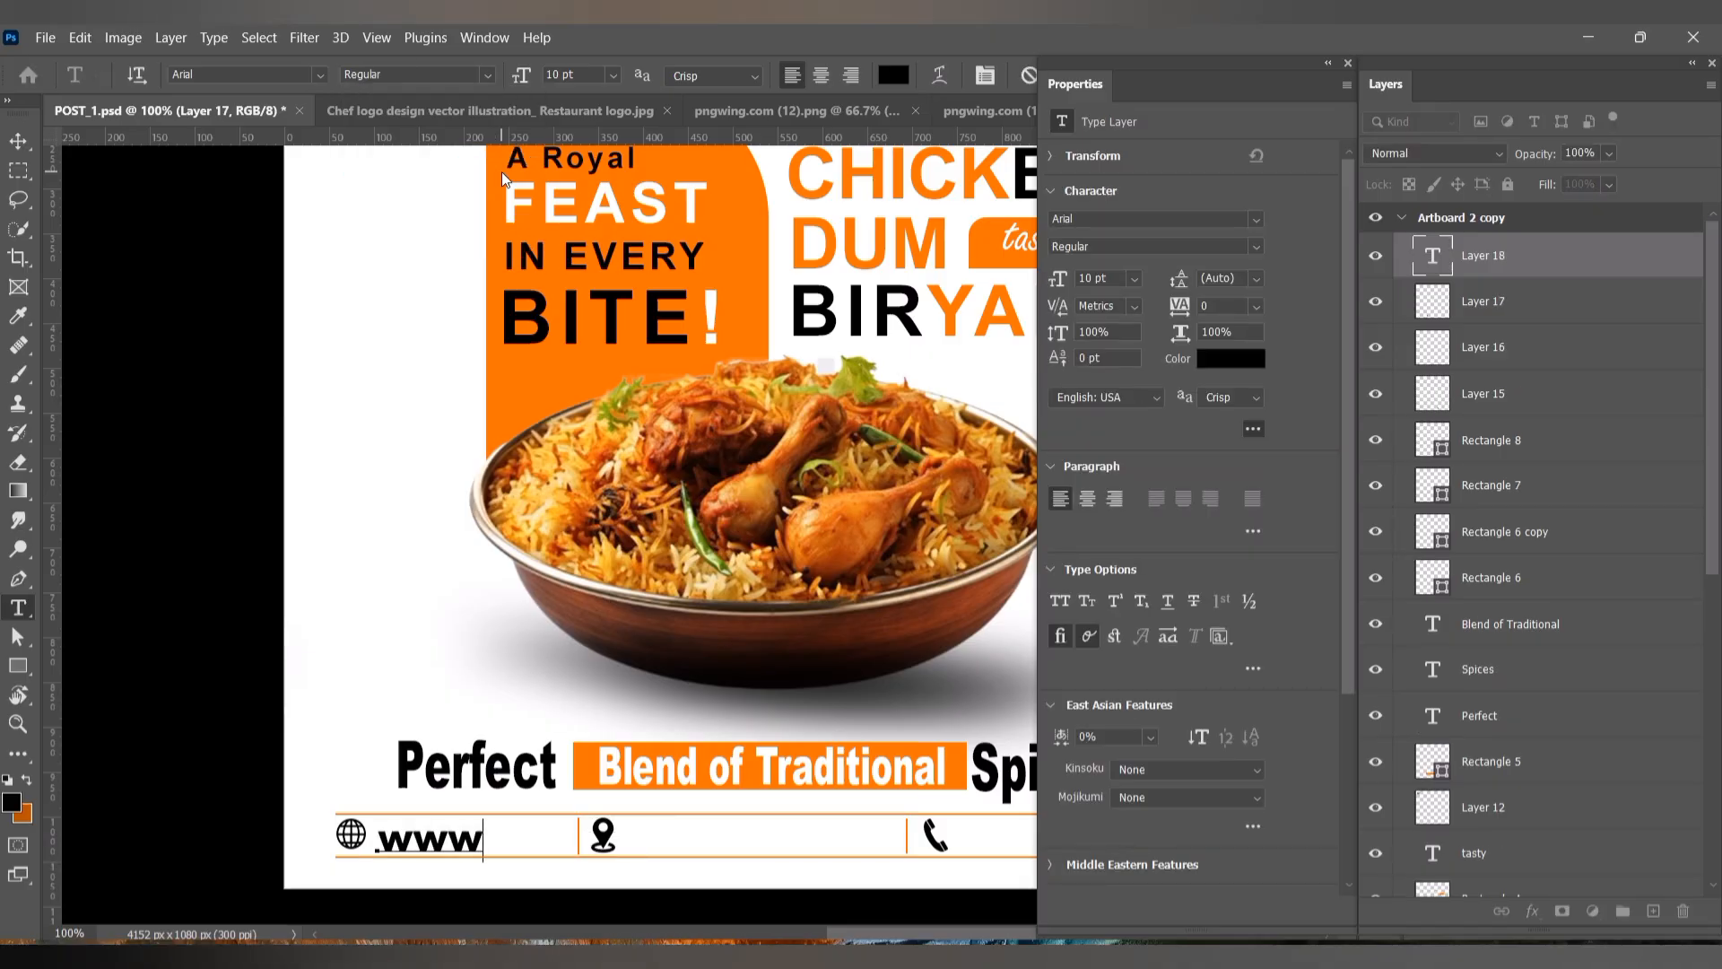
click(1184, 246)
click(1185, 342)
click(473, 823)
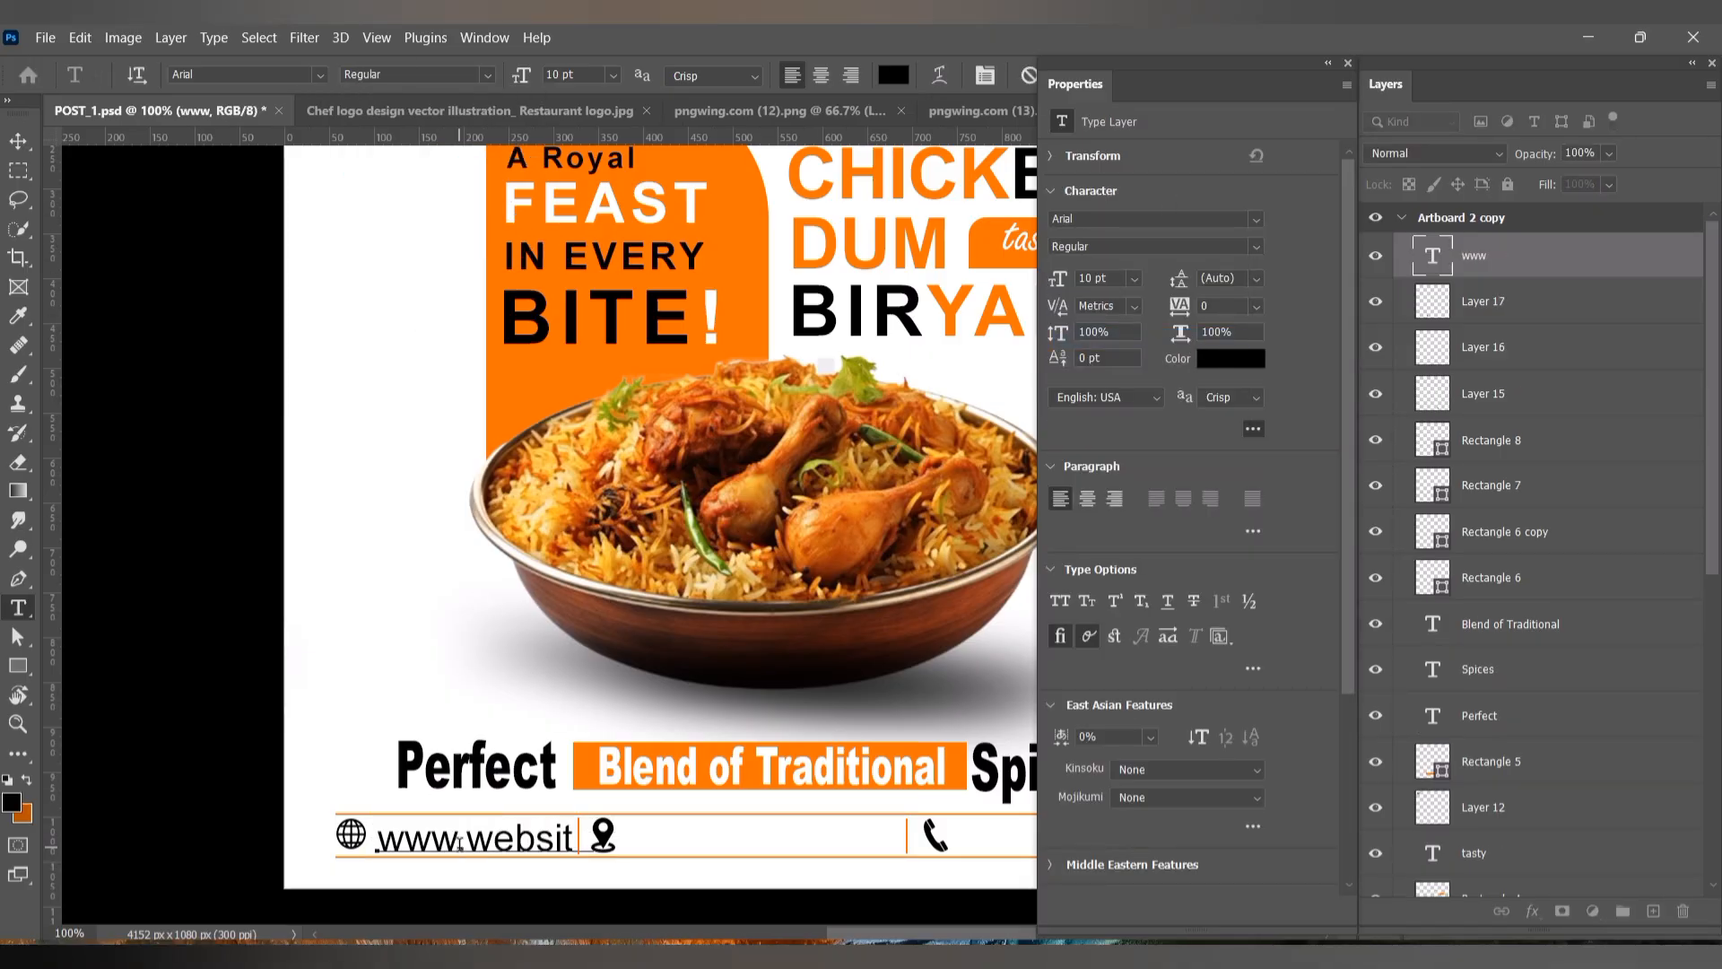
Step: Scale the website text to about 6.09 pt and center it vertically between the footer lines beside the globe
key(v)
key(ctrl+t)
drag(674, 819, 558, 832)
drag(493, 846, 493, 834)
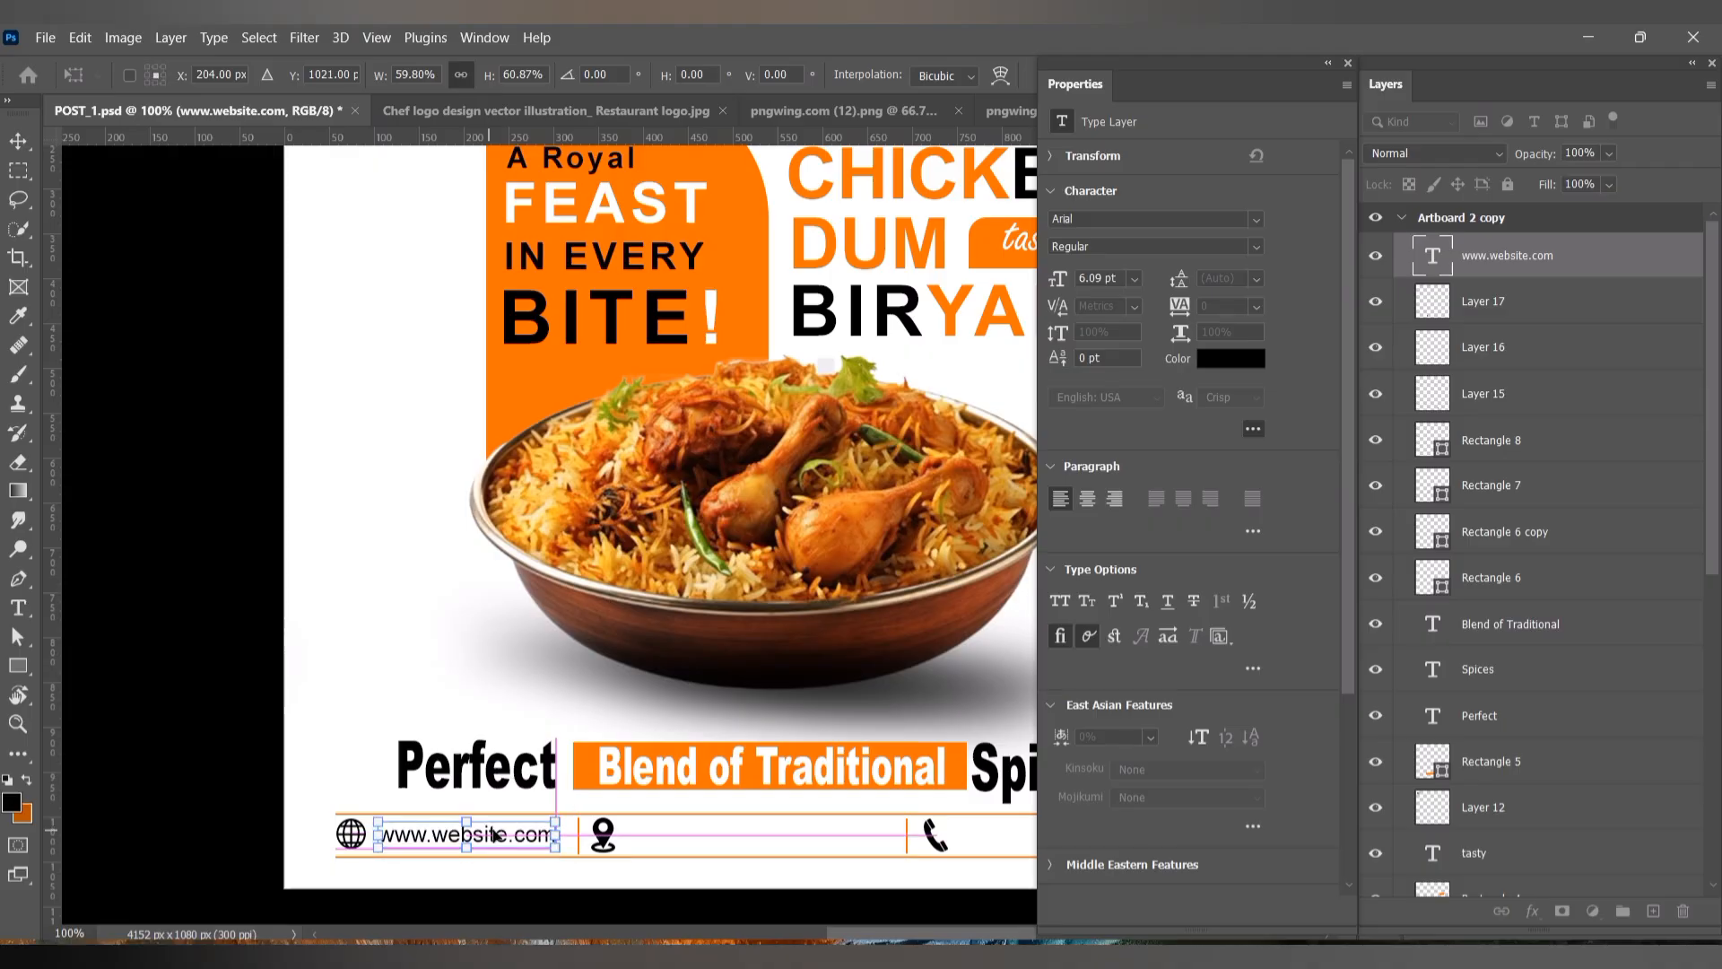
key(Return)
Step: Add the text "Your Location.com" in Arial Regular to the footer's middle part
key(t)
click(650, 827)
text(Your Location.)
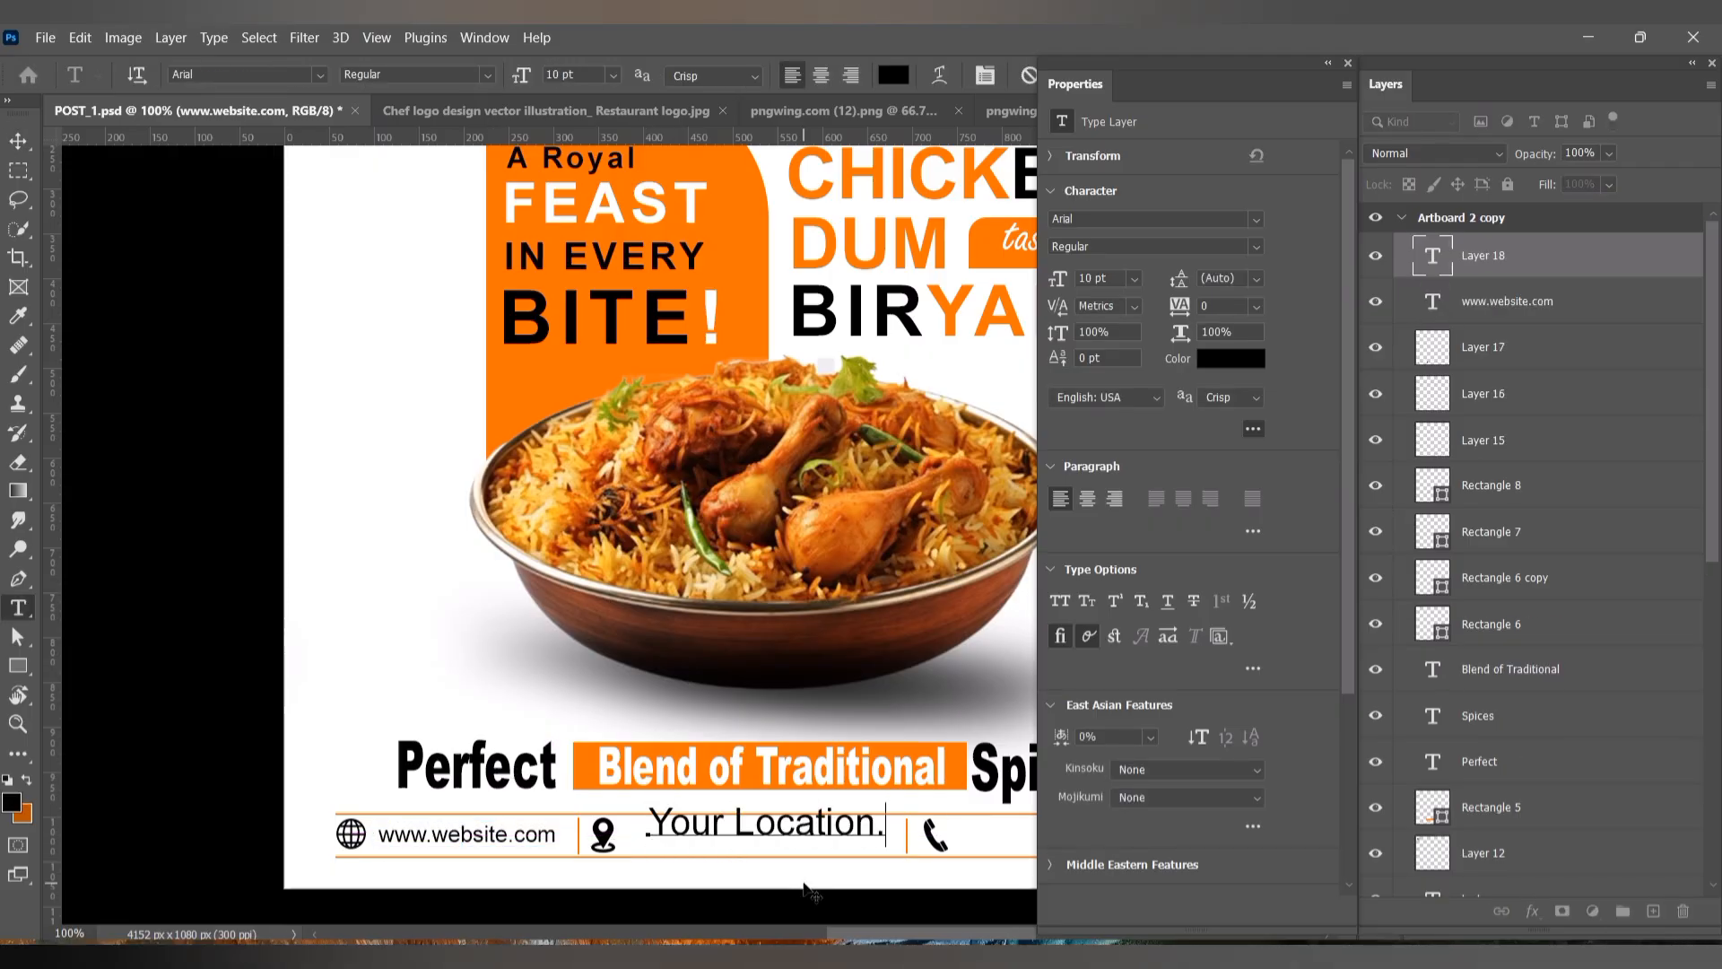
text(v)
Step: Scale the location text to about 5.28 pt and position it right beside the location pin
key(ctrl+t)
drag(957, 805, 835, 818)
drag(745, 837, 813, 823)
key(Return)
key(ctrl+t)
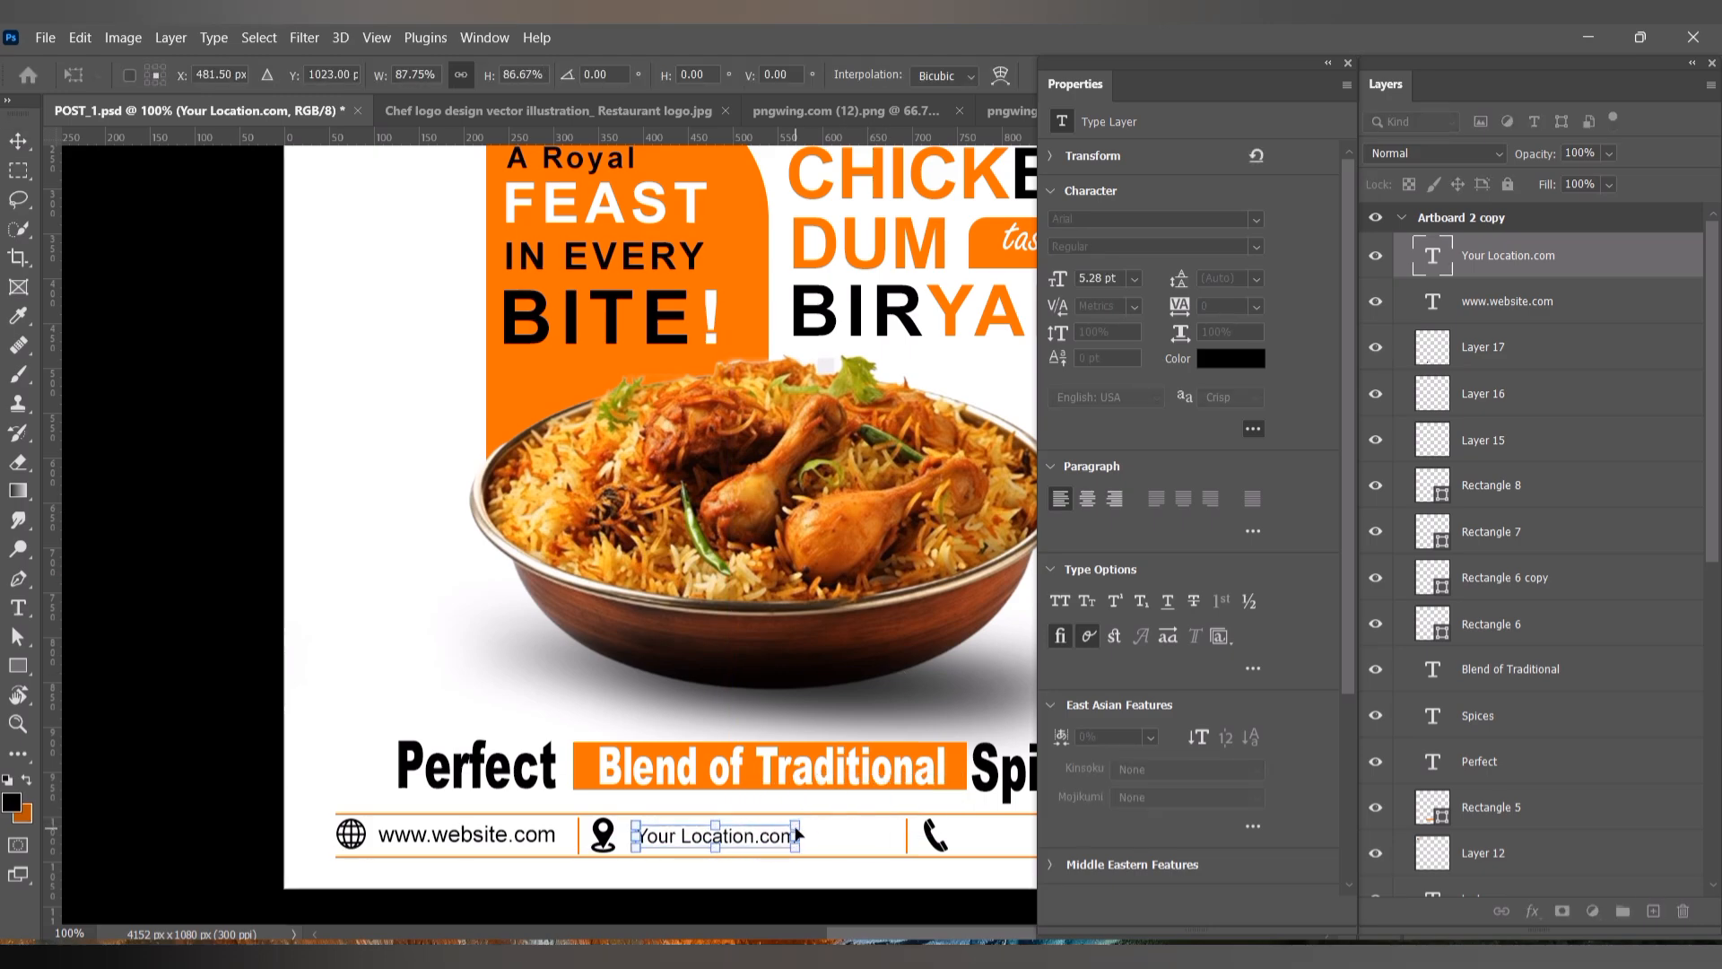
key(Return)
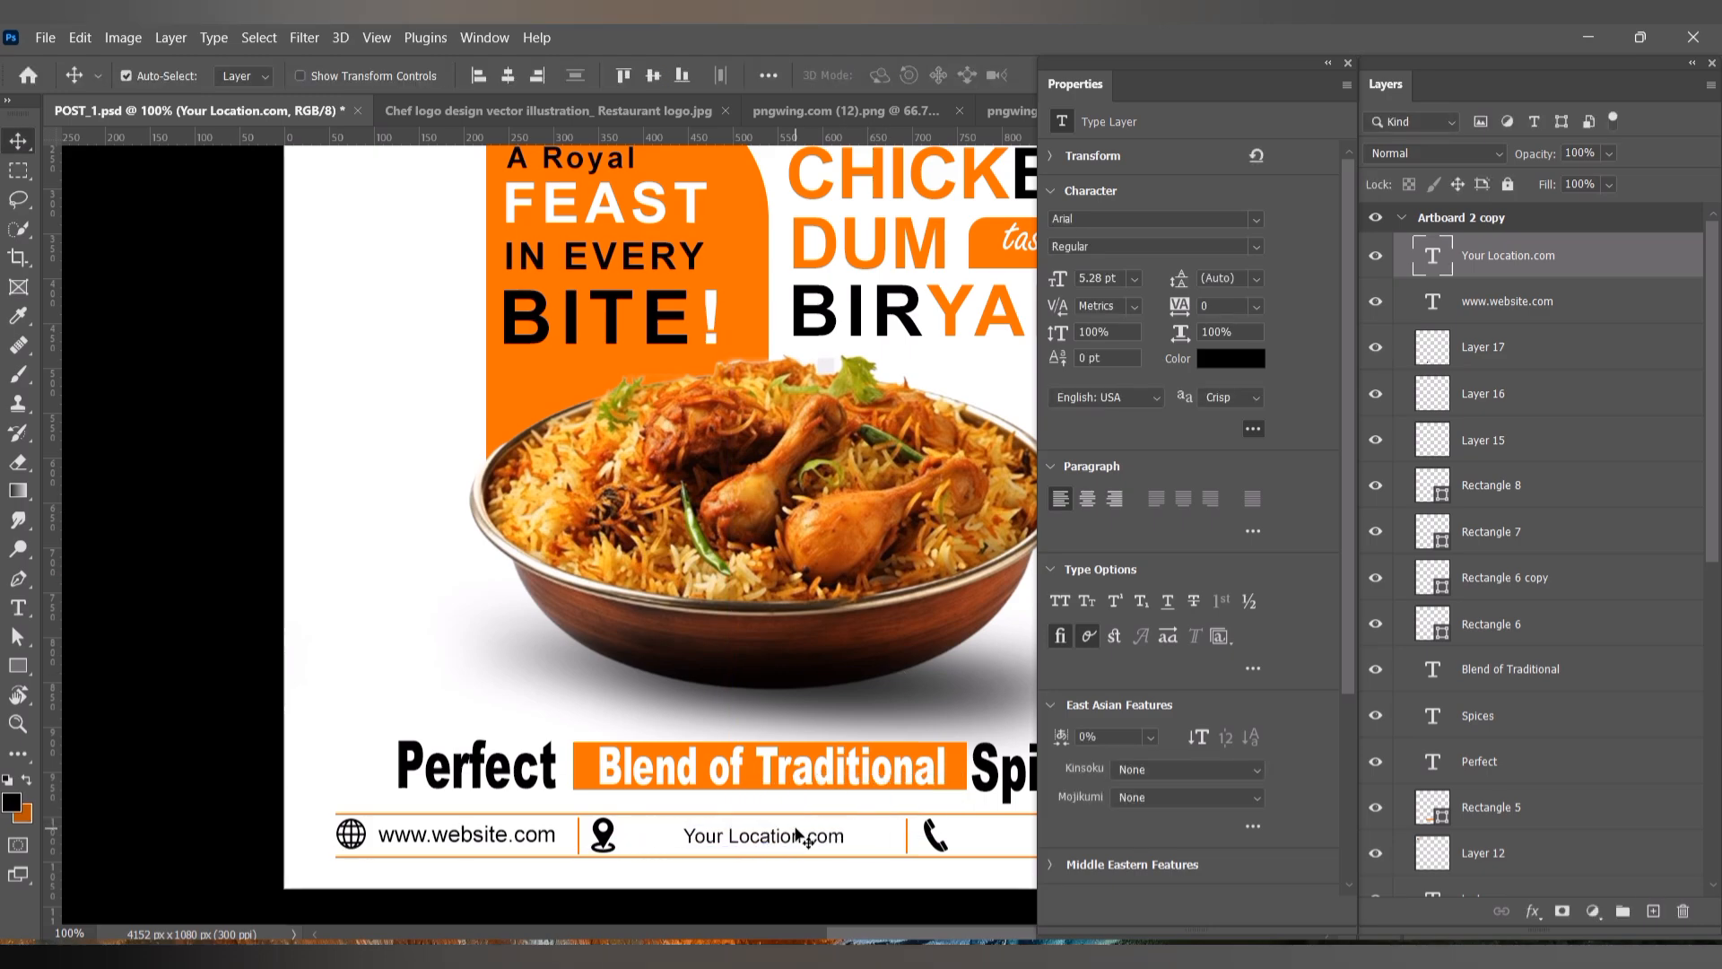
drag(602, 835, 657, 835)
Step: Add the contact phone number as Arial Regular text in the footer's third part
drag(738, 864, 479, 840)
key(t)
click(718, 821)
text(+91 )
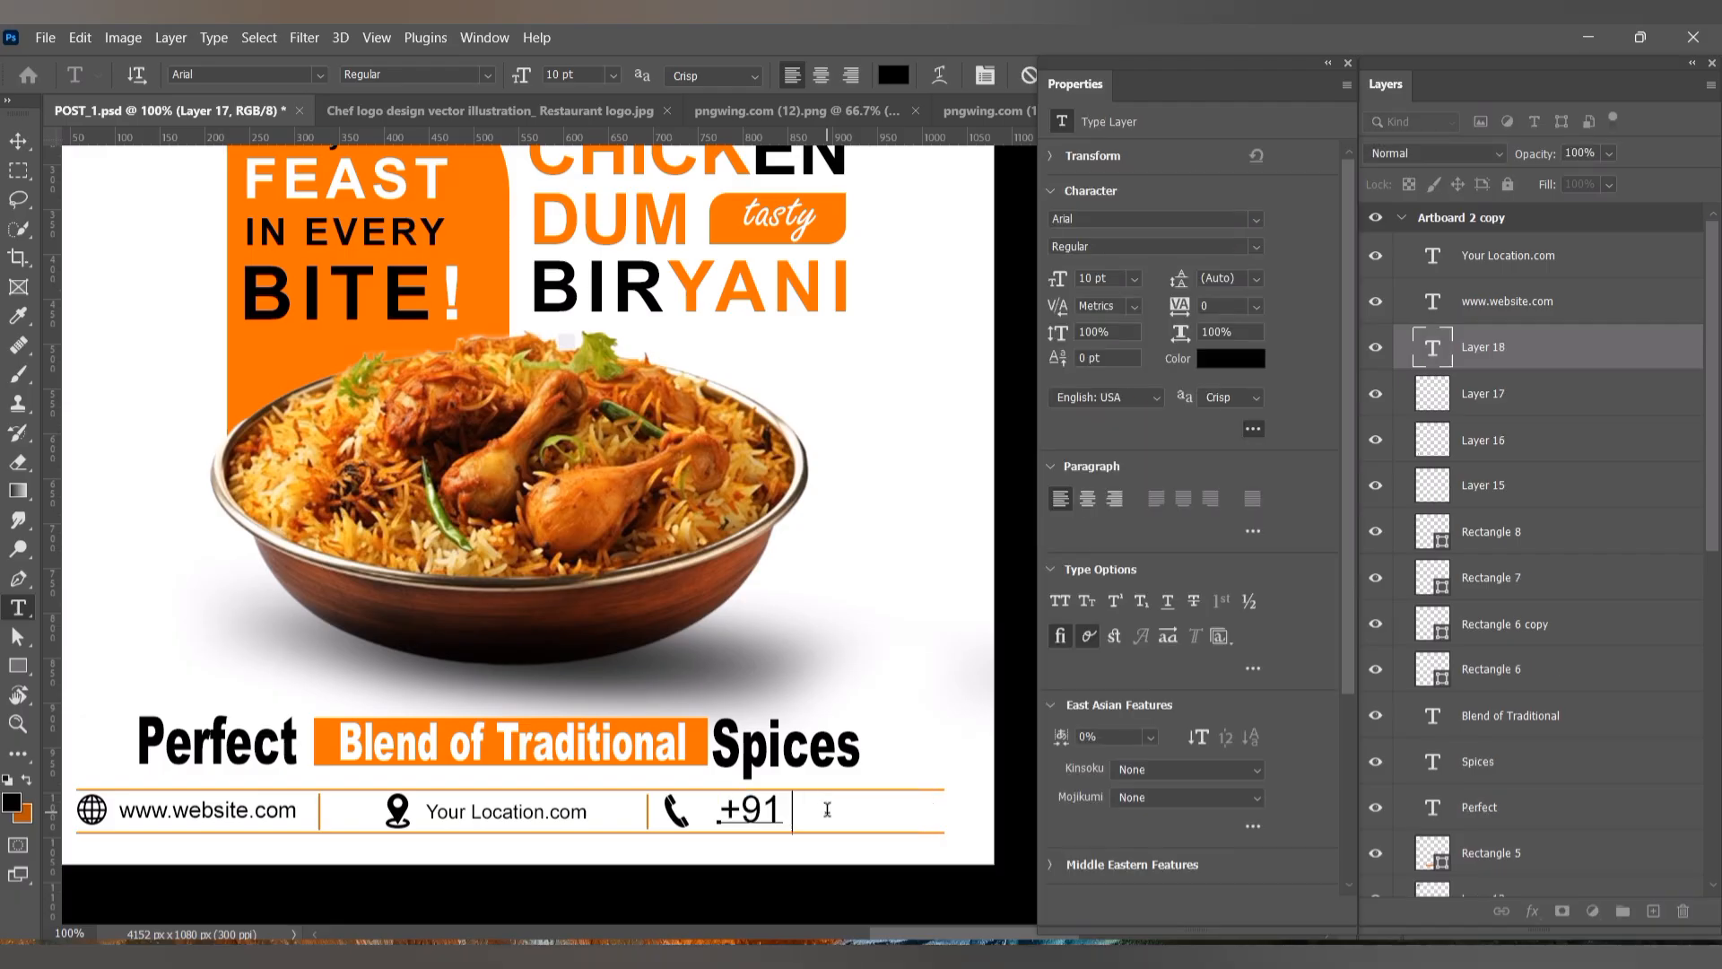
text(12345 67890)
Step: Scale the phone number to about 5.68 pt, fit it between the footer lines and move the phone icon directly beside it
key(ctrl+t)
drag(990, 788, 909, 805)
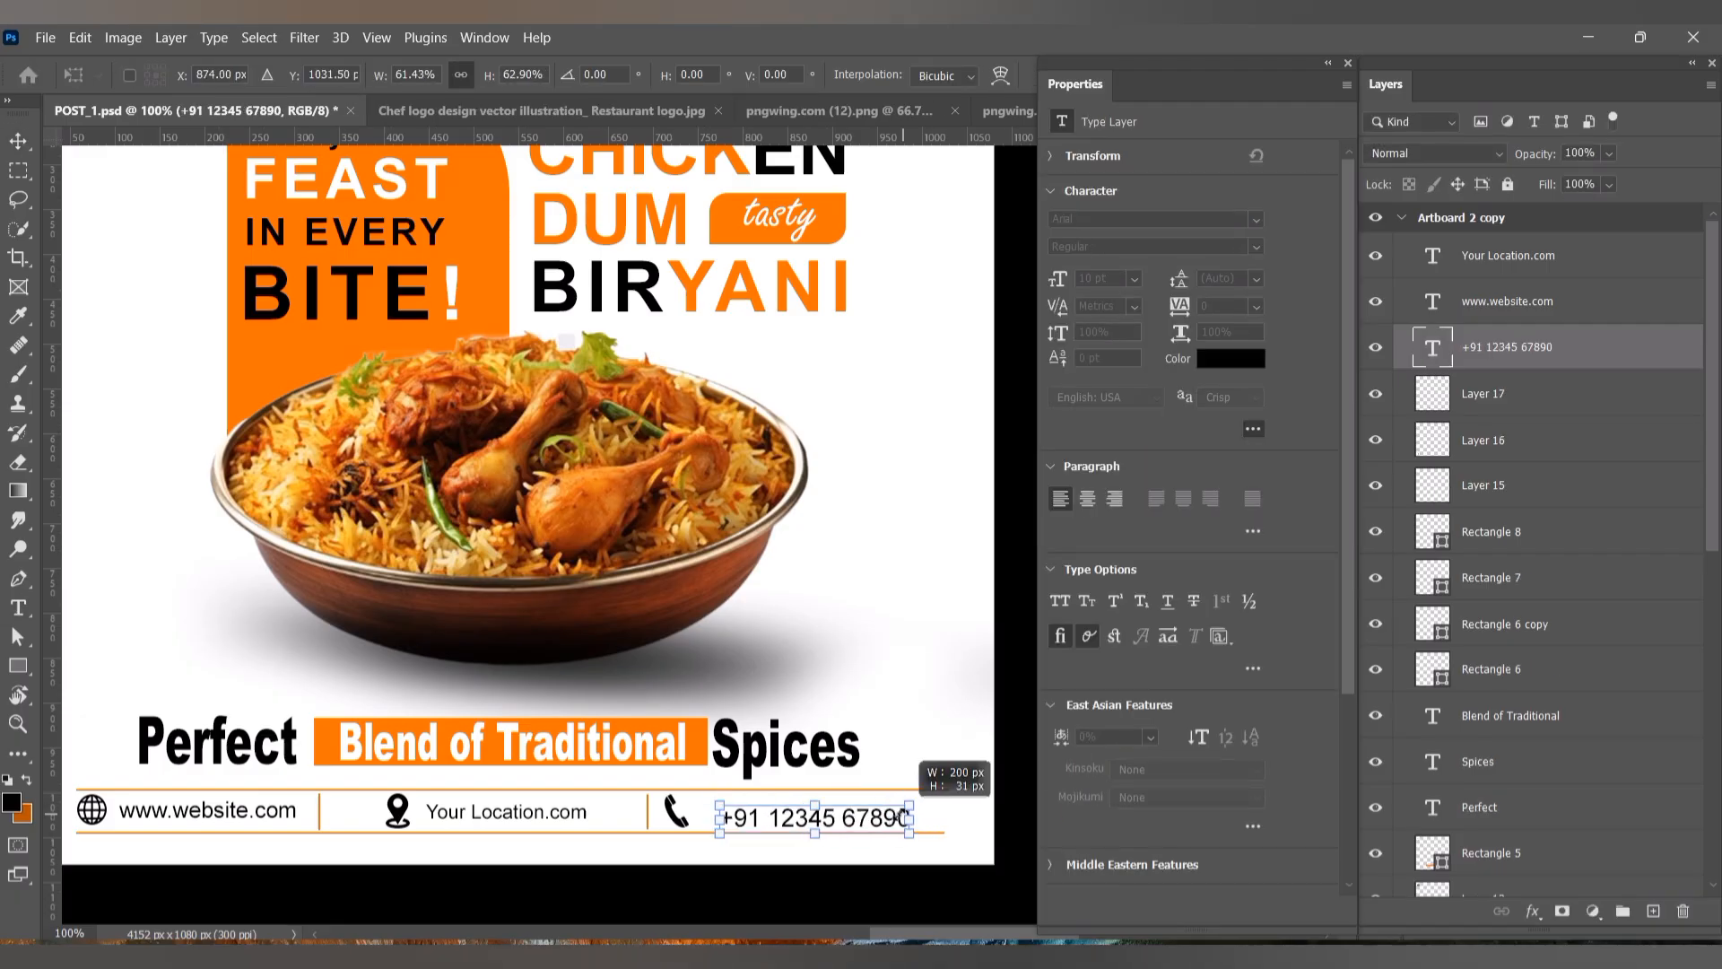
key(Return)
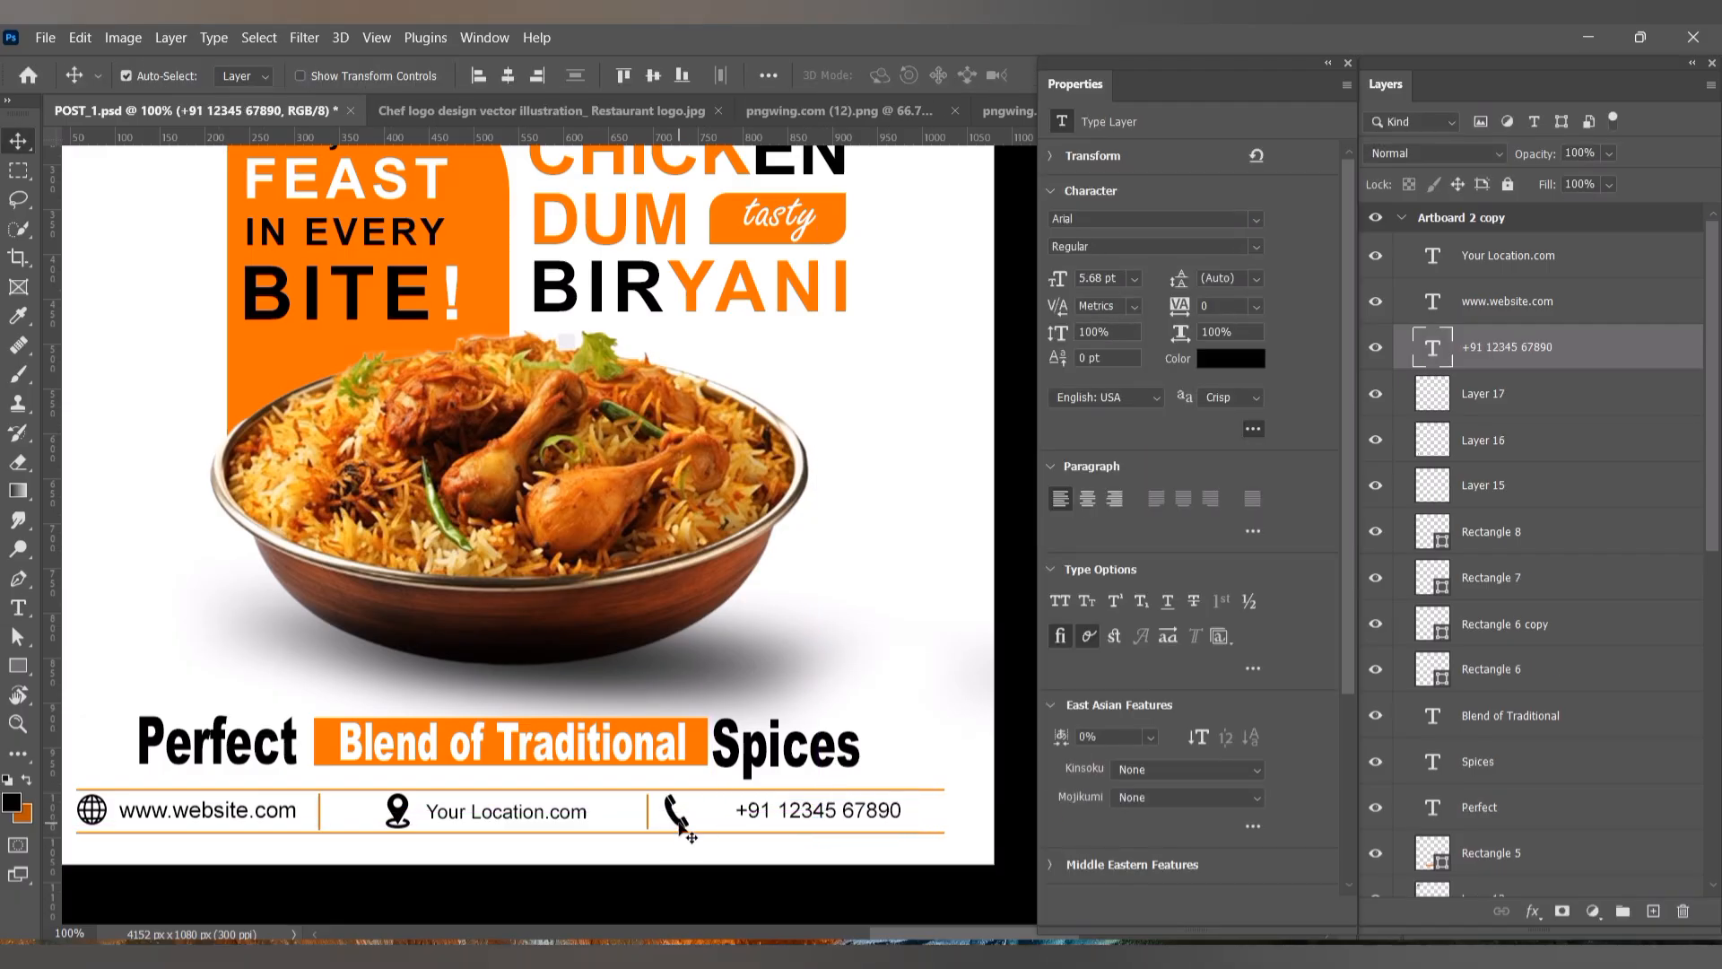
click(684, 818)
click(771, 778)
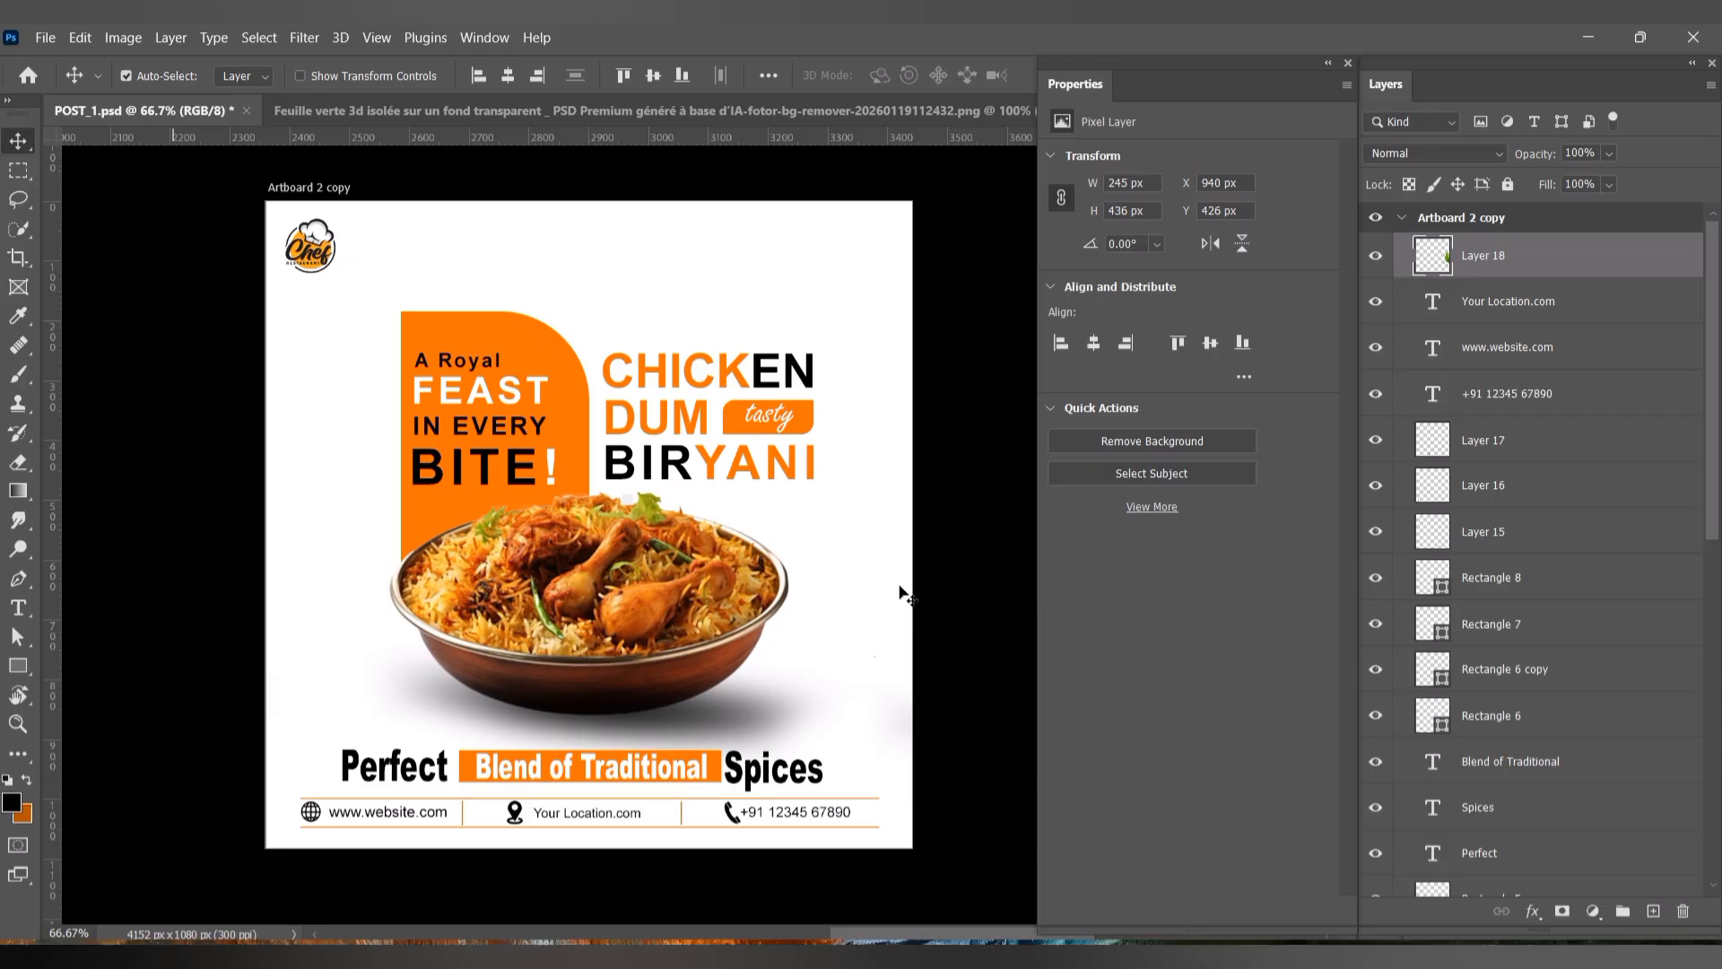
Step: Shrink and rotate the green leaf, placing it partly cut off by the artboard's upper edge near the right corner
drag(900, 592, 812, 521)
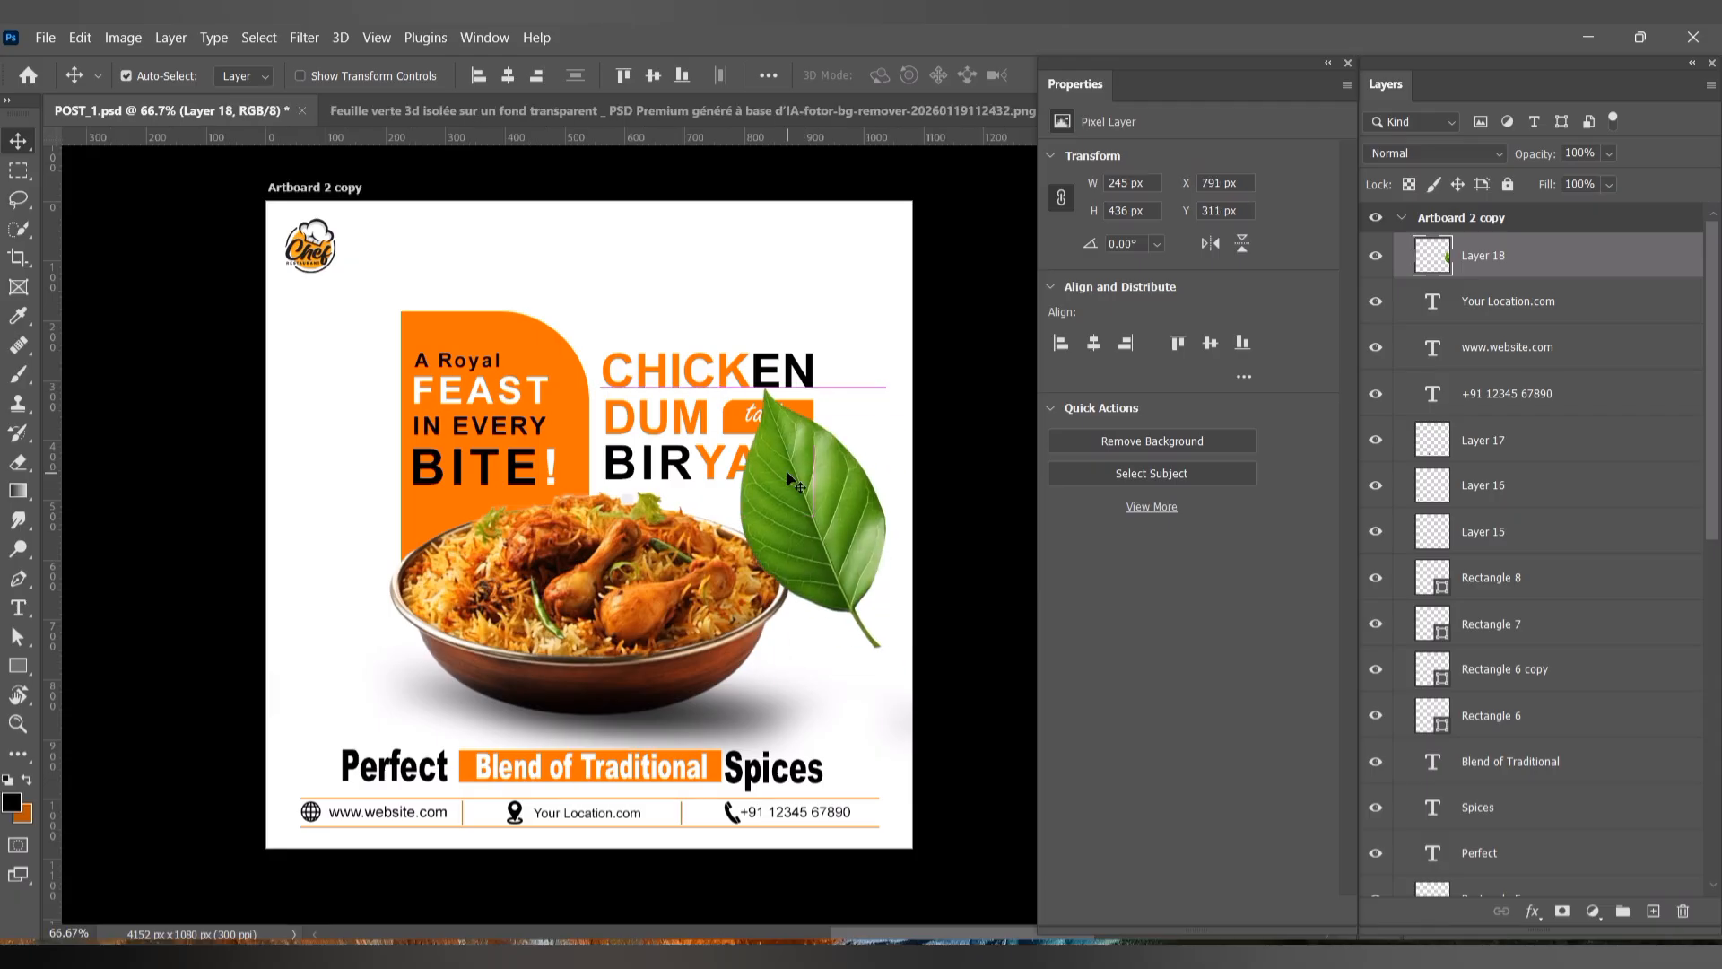
key(ctrl+t)
drag(886, 385, 787, 457)
drag(786, 581, 857, 305)
drag(897, 391, 822, 146)
drag(859, 309, 832, 242)
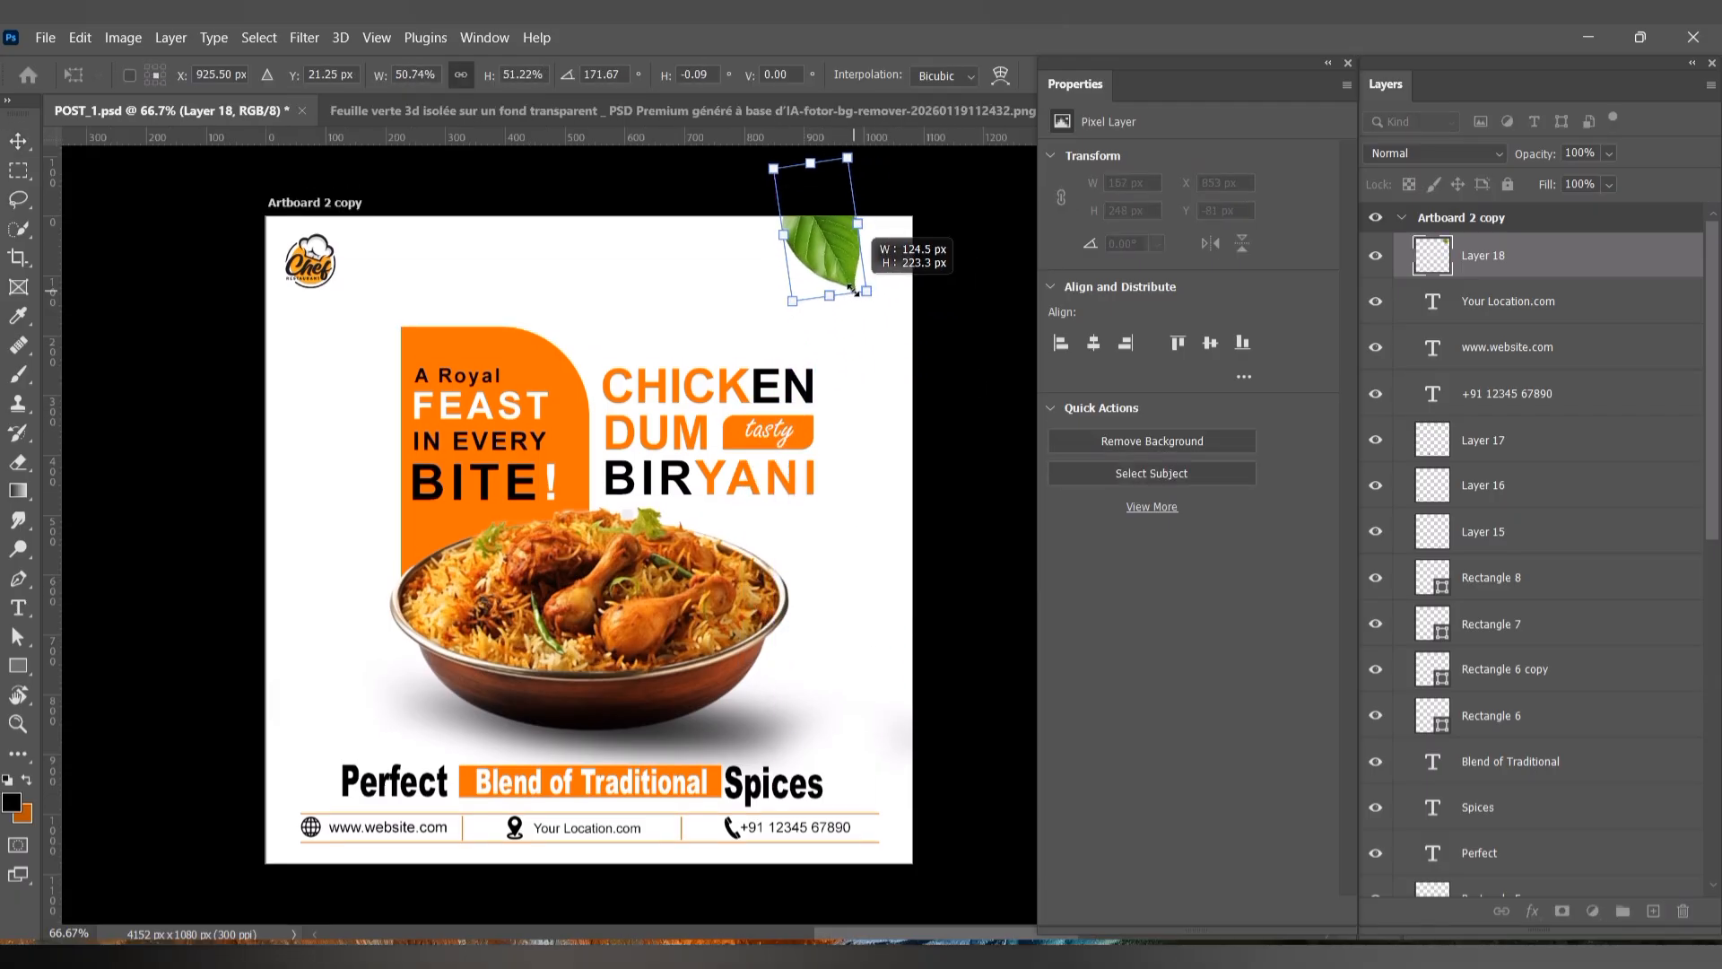
key(Return)
Step: Apply a Gaussian Blur with a 7.0 px radius to the leaf
click(304, 37)
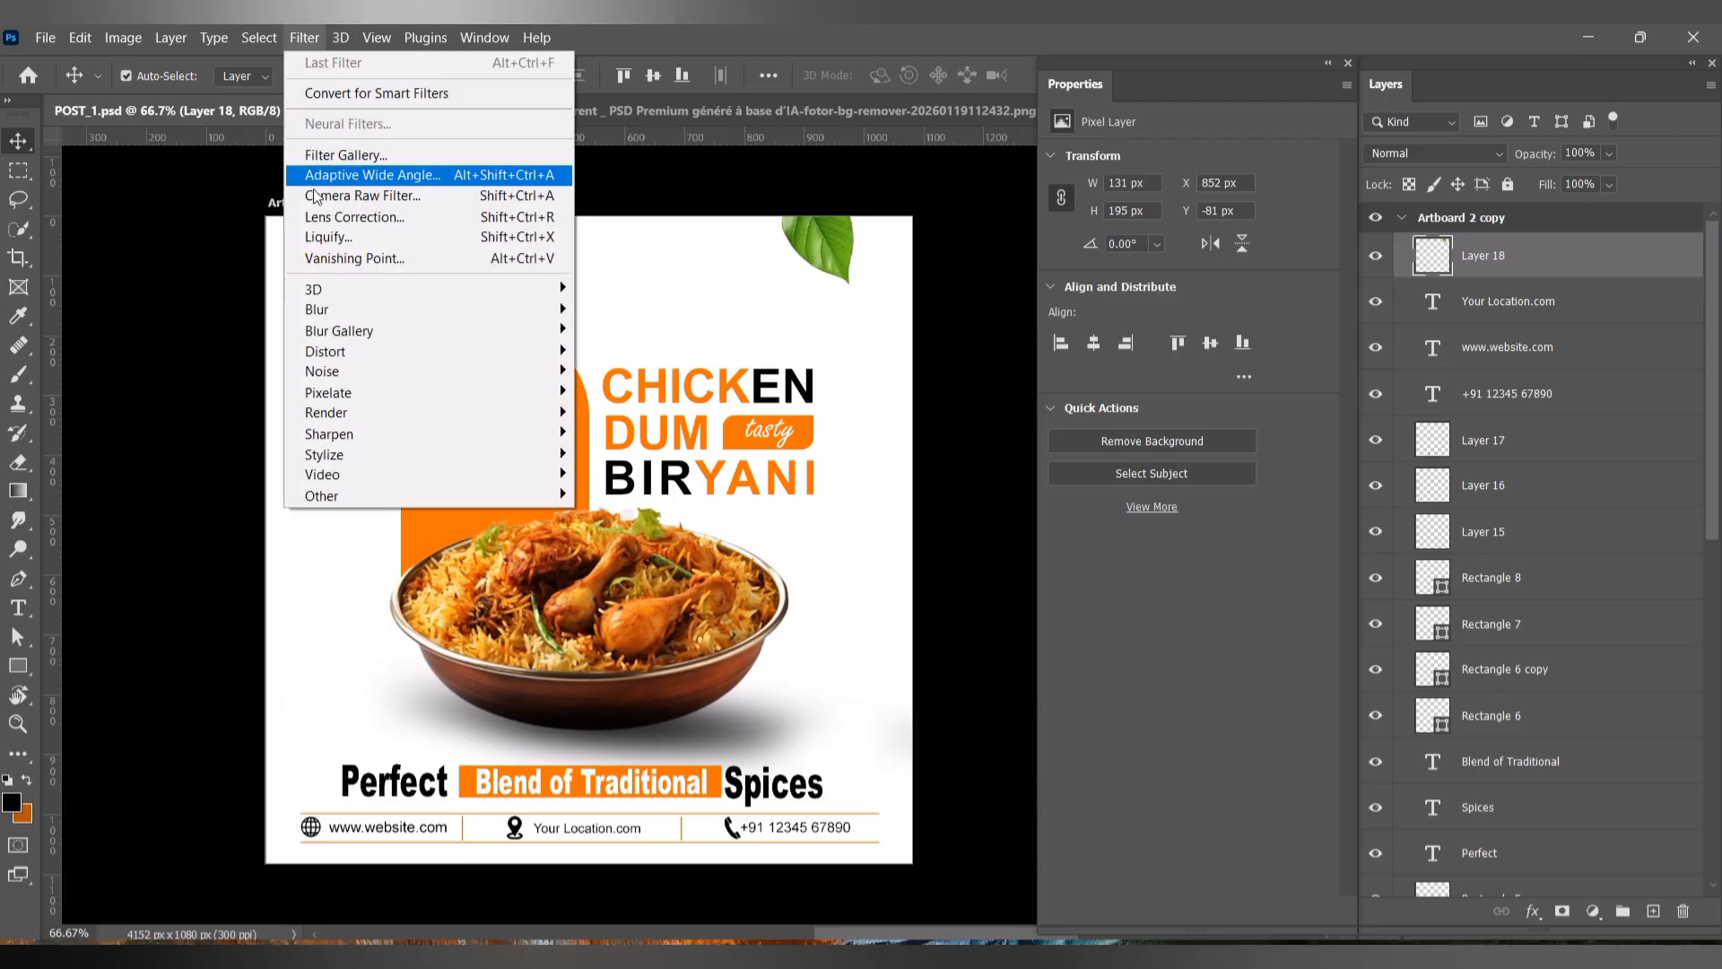
mouse_move(345, 311)
click(619, 401)
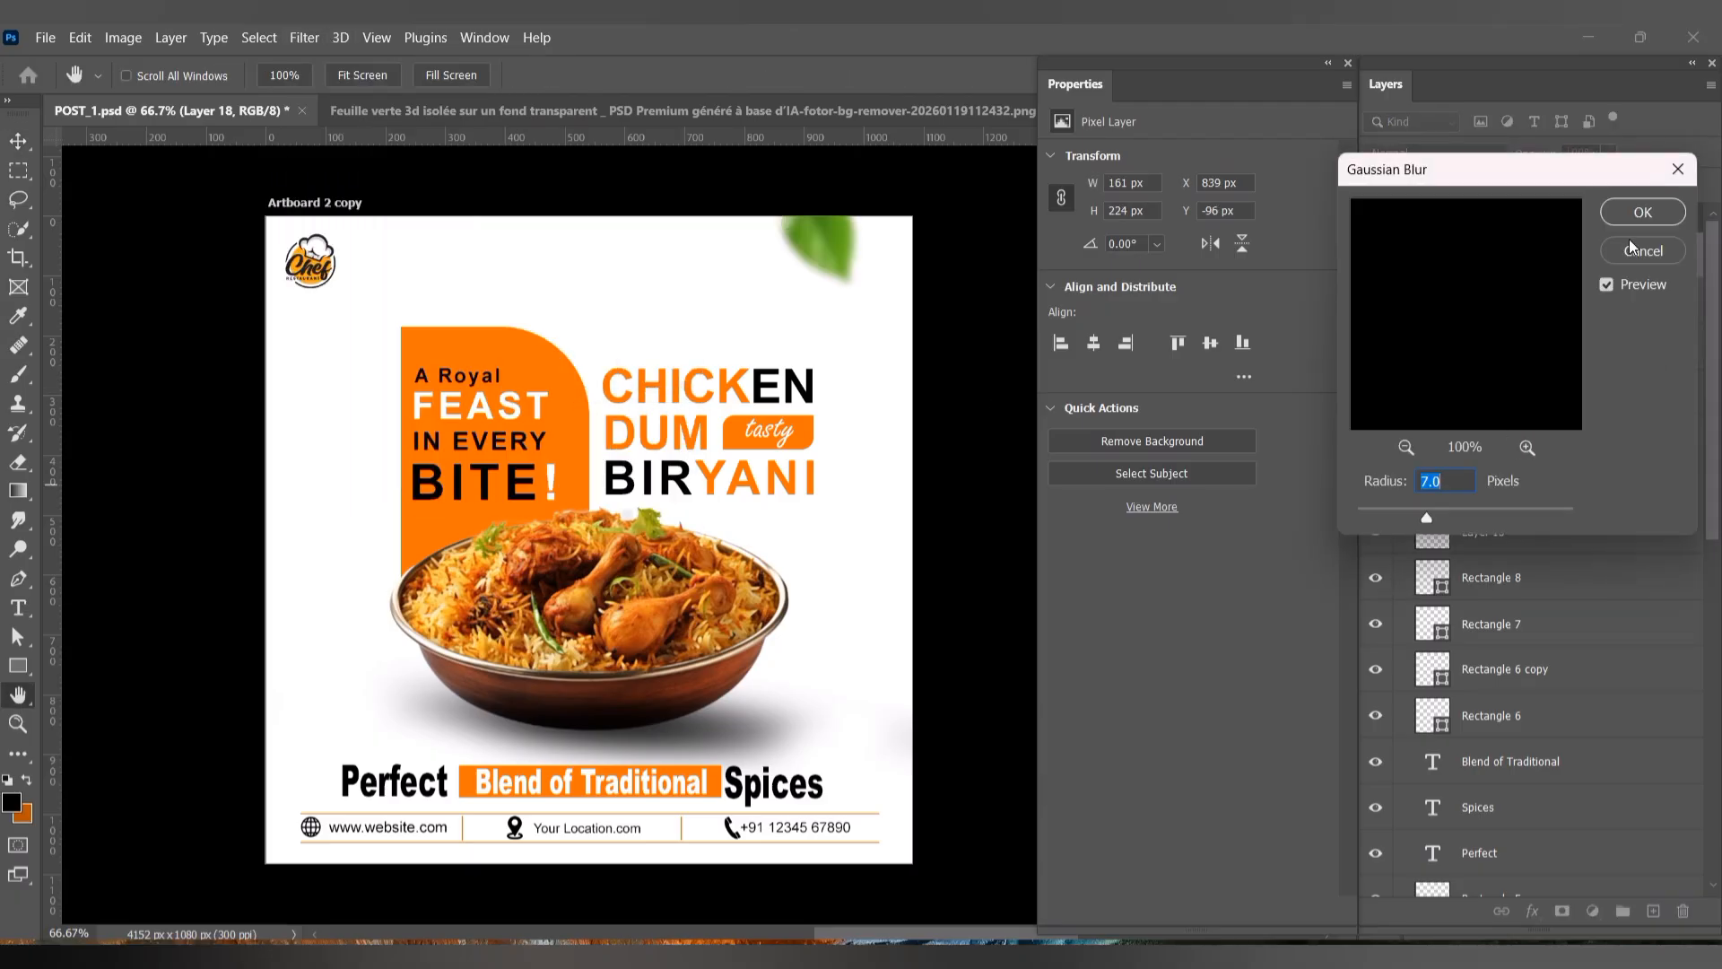
click(1639, 215)
Step: Duplicate the blurred leaf, shrink the copy to about 88 × 155 px and place it in the artboard's upper-right corner
drag(816, 247, 897, 280)
key(ctrl+t)
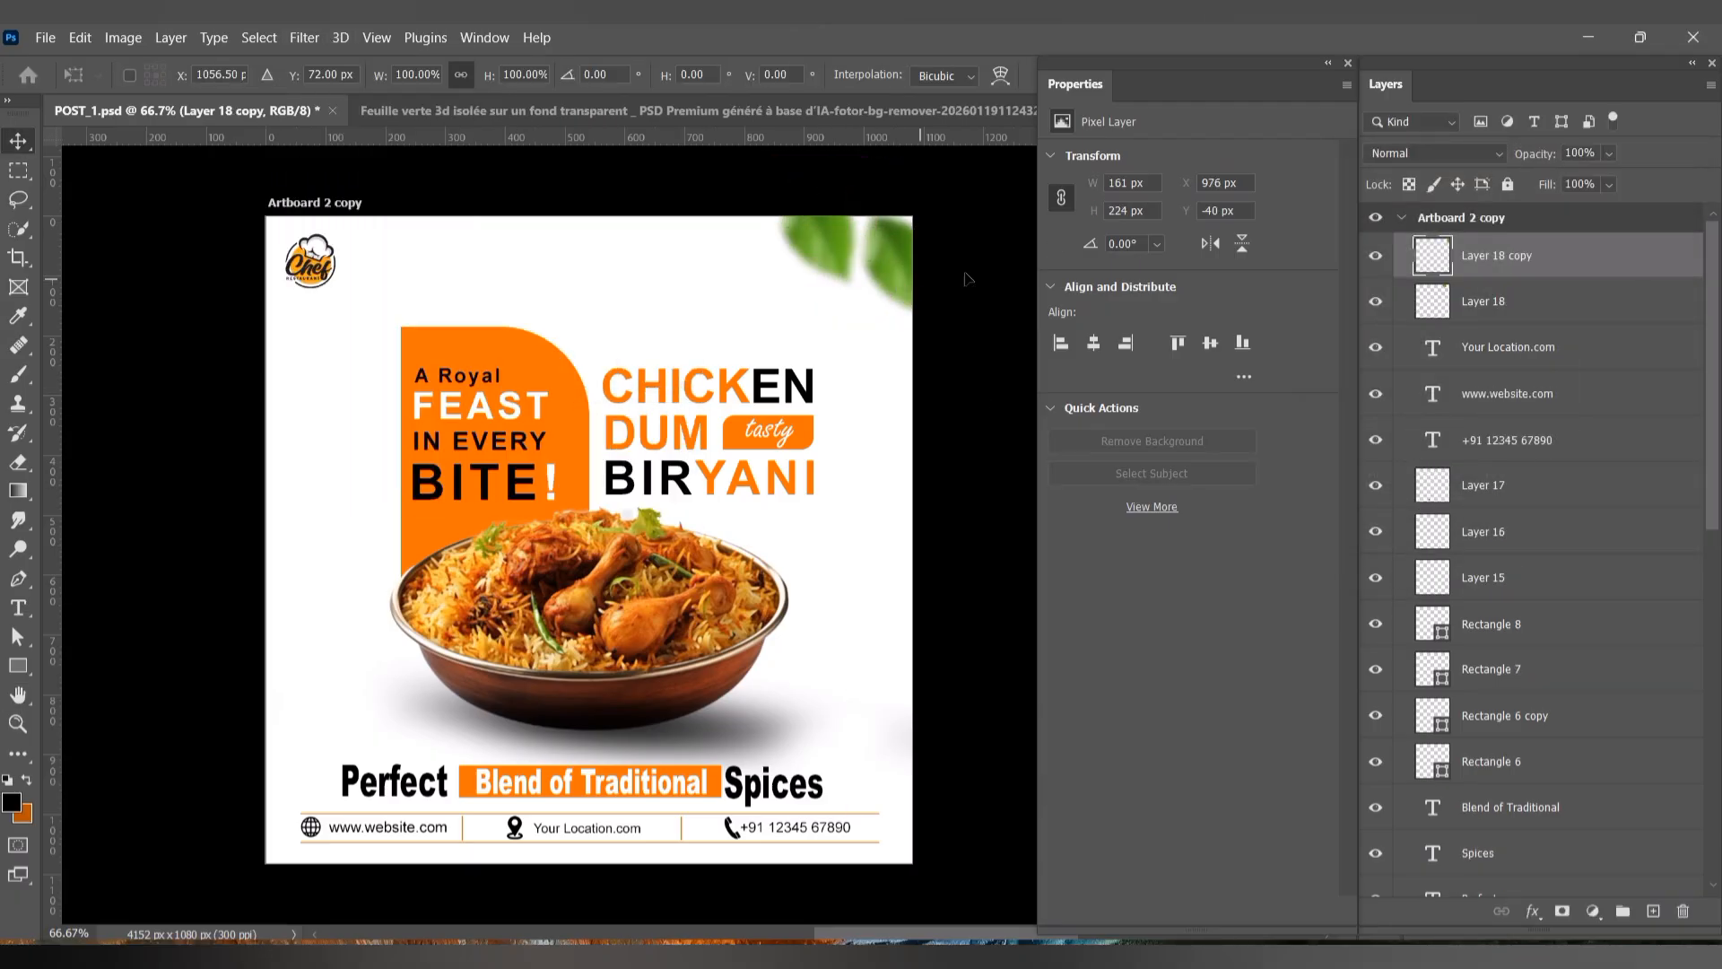
drag(915, 208, 895, 235)
drag(889, 307, 888, 247)
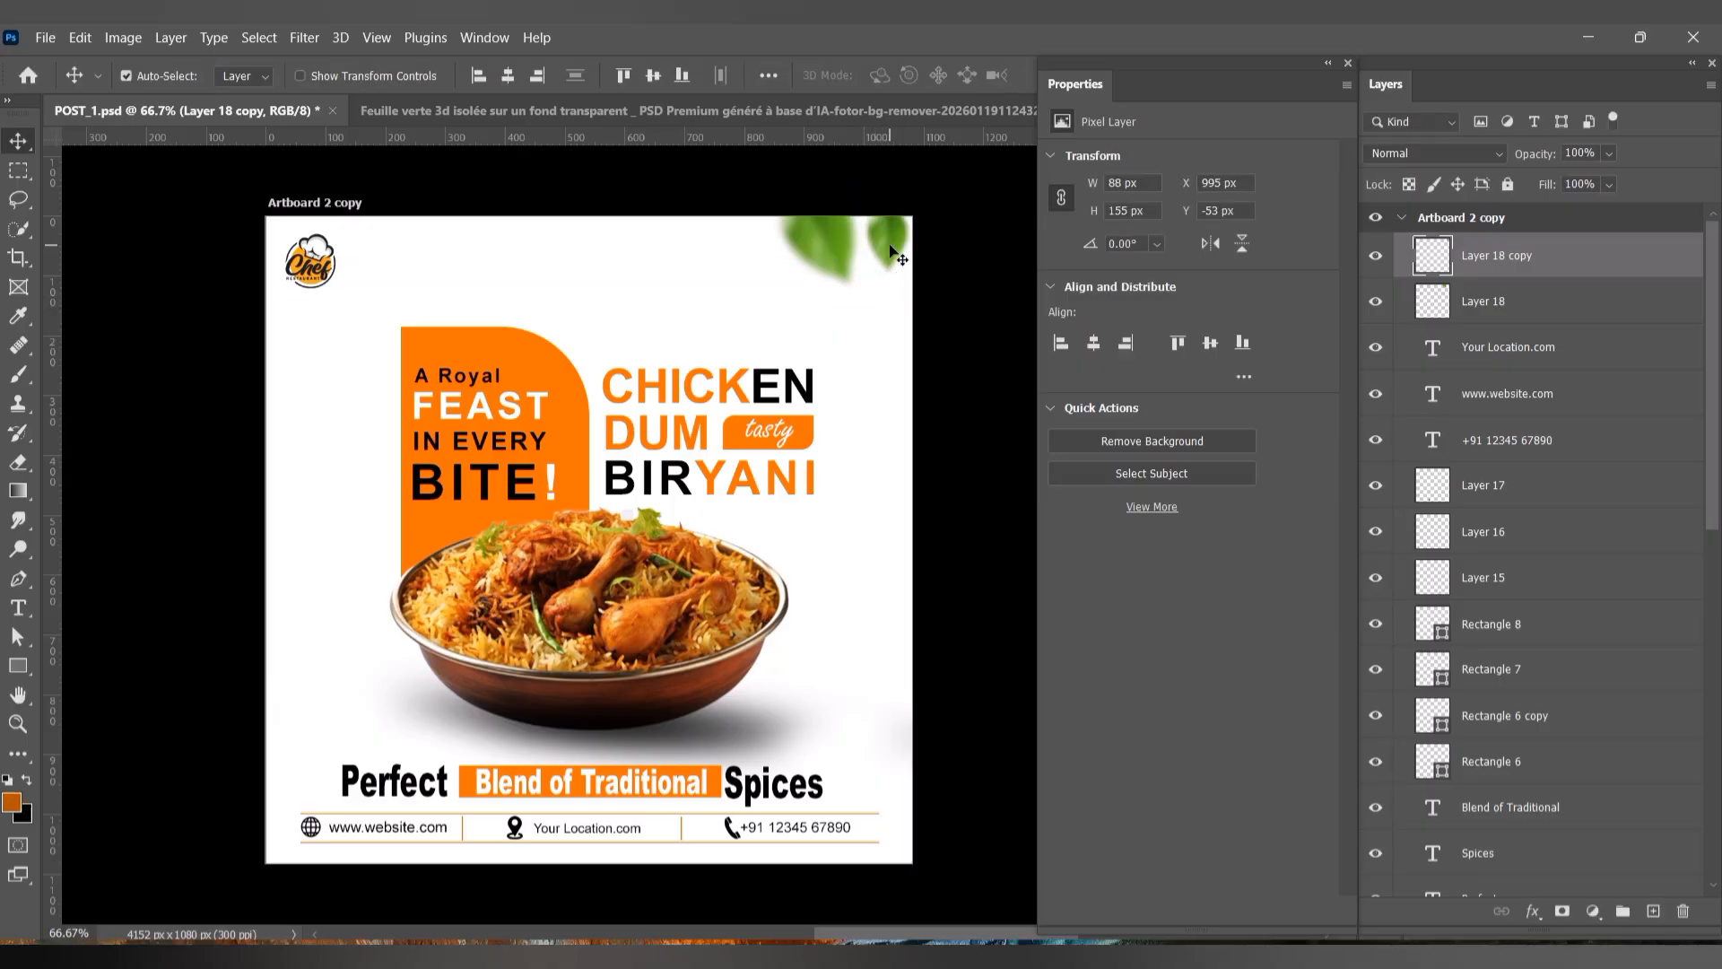
Step: Duplicate the large blurred leaf into the artboard's lower-left corner, rotated about -98.6° and partly cut off by the edges
drag(818, 300, 321, 866)
key(ctrl+t)
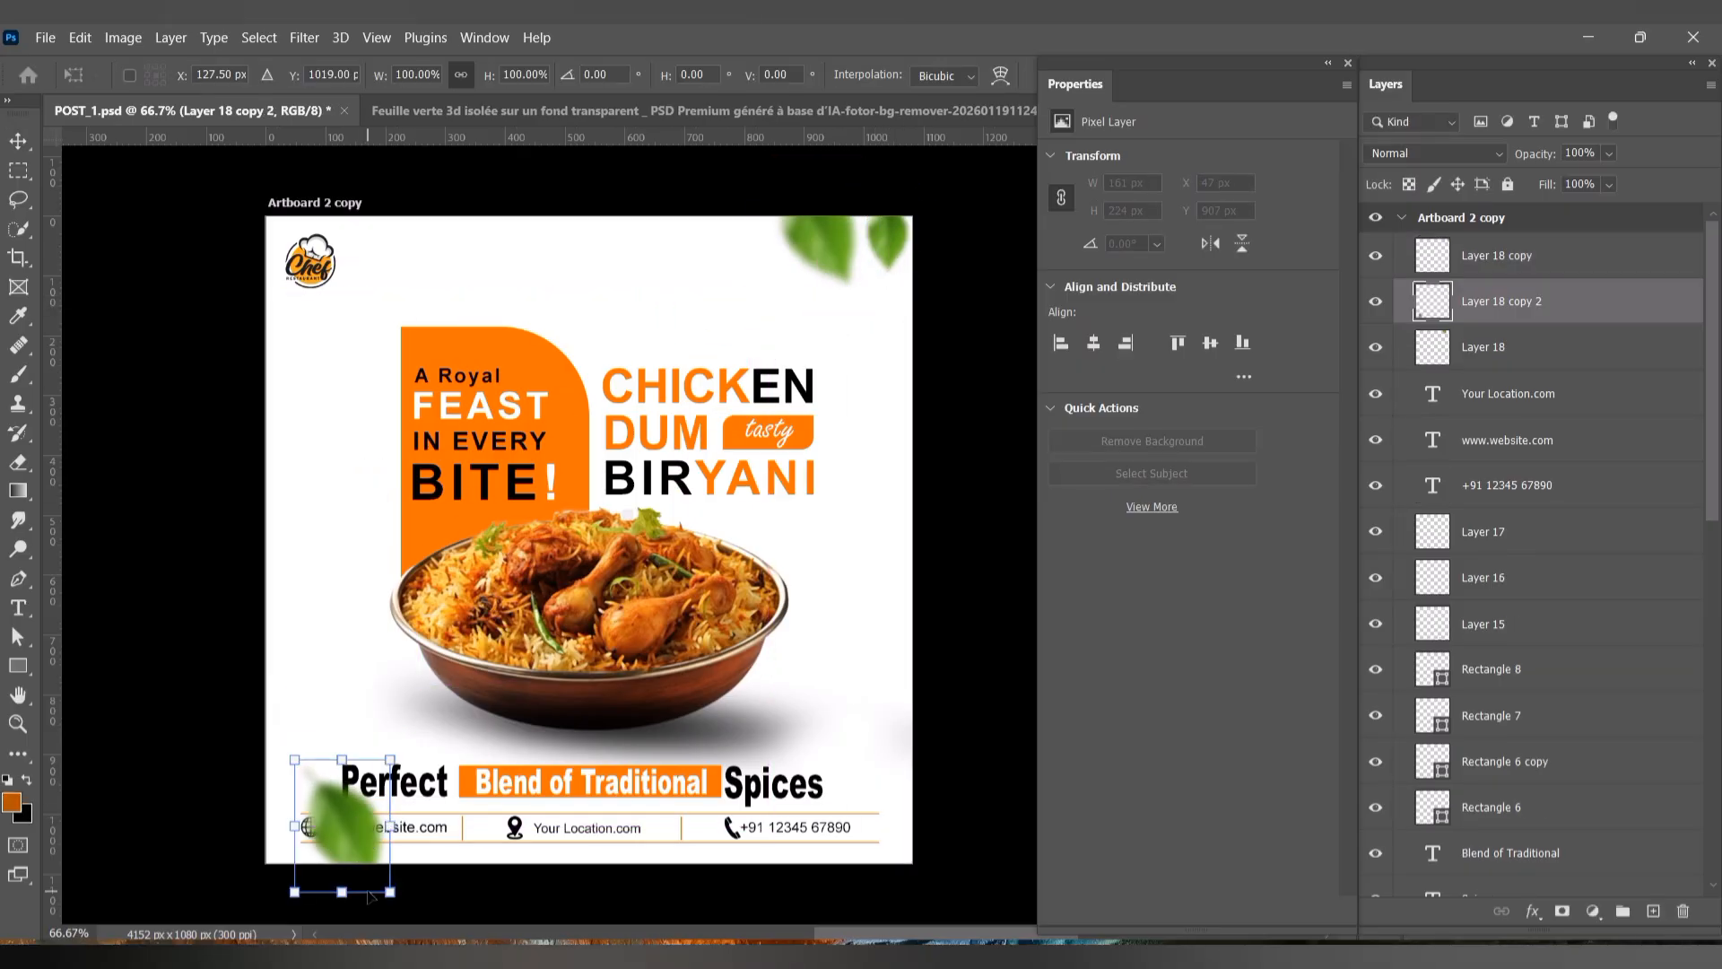
drag(393, 910, 466, 725)
drag(347, 842, 305, 887)
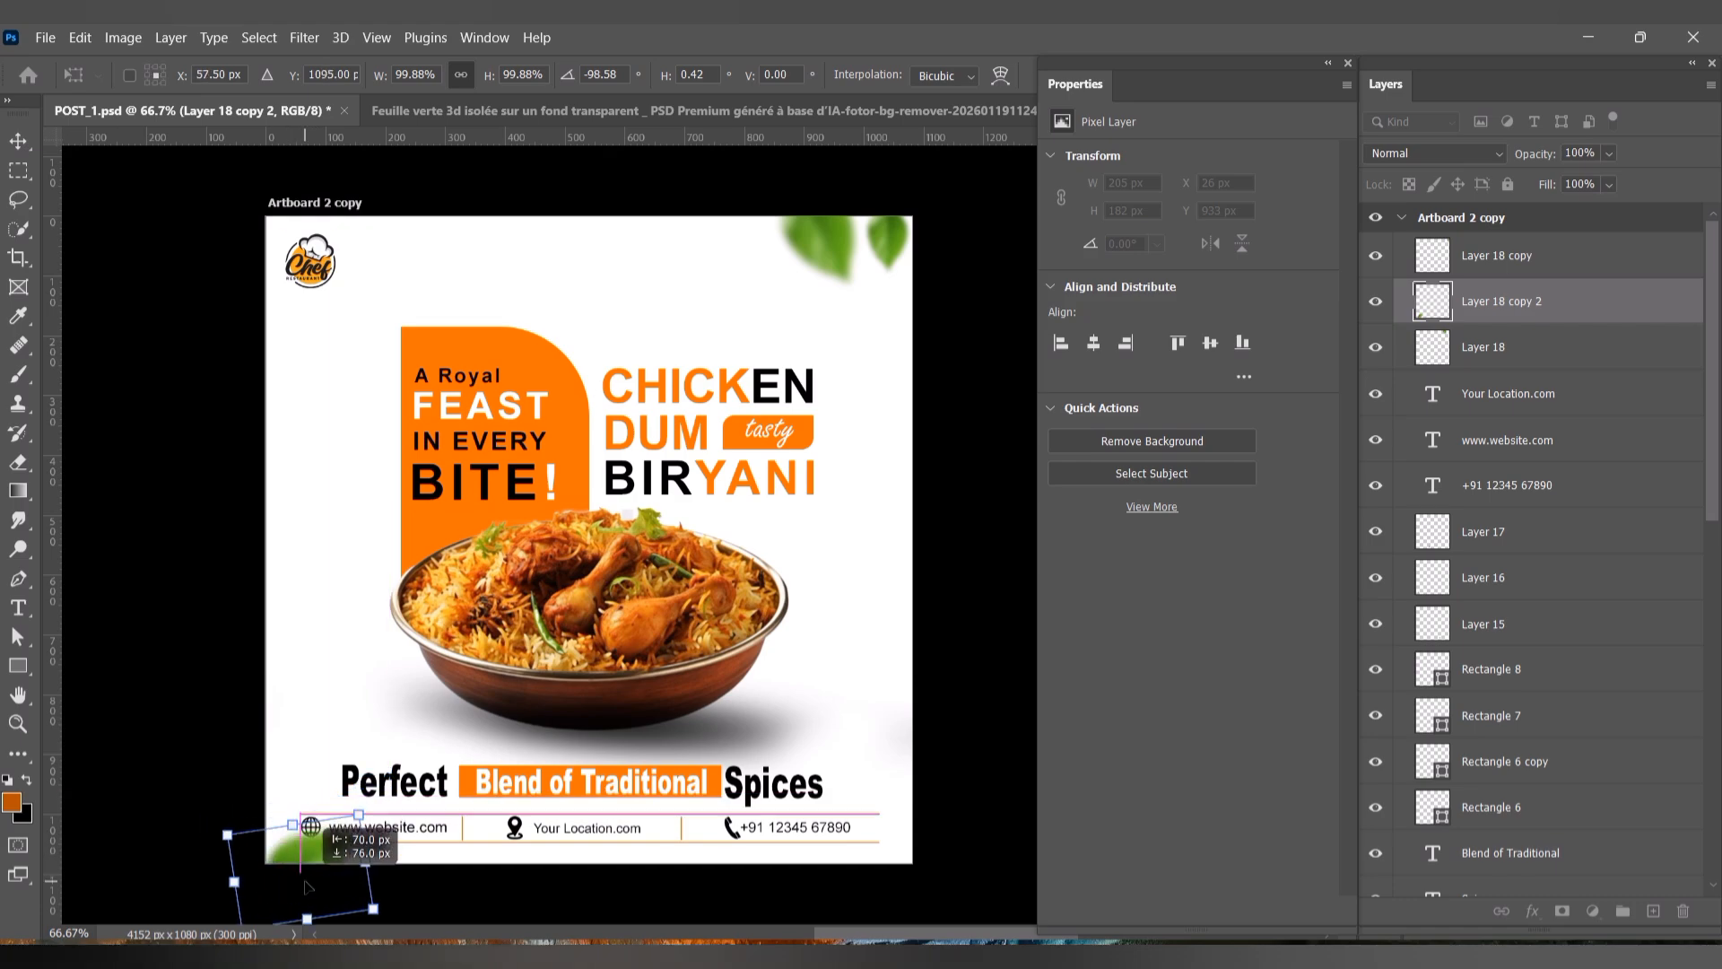
drag(371, 815, 299, 864)
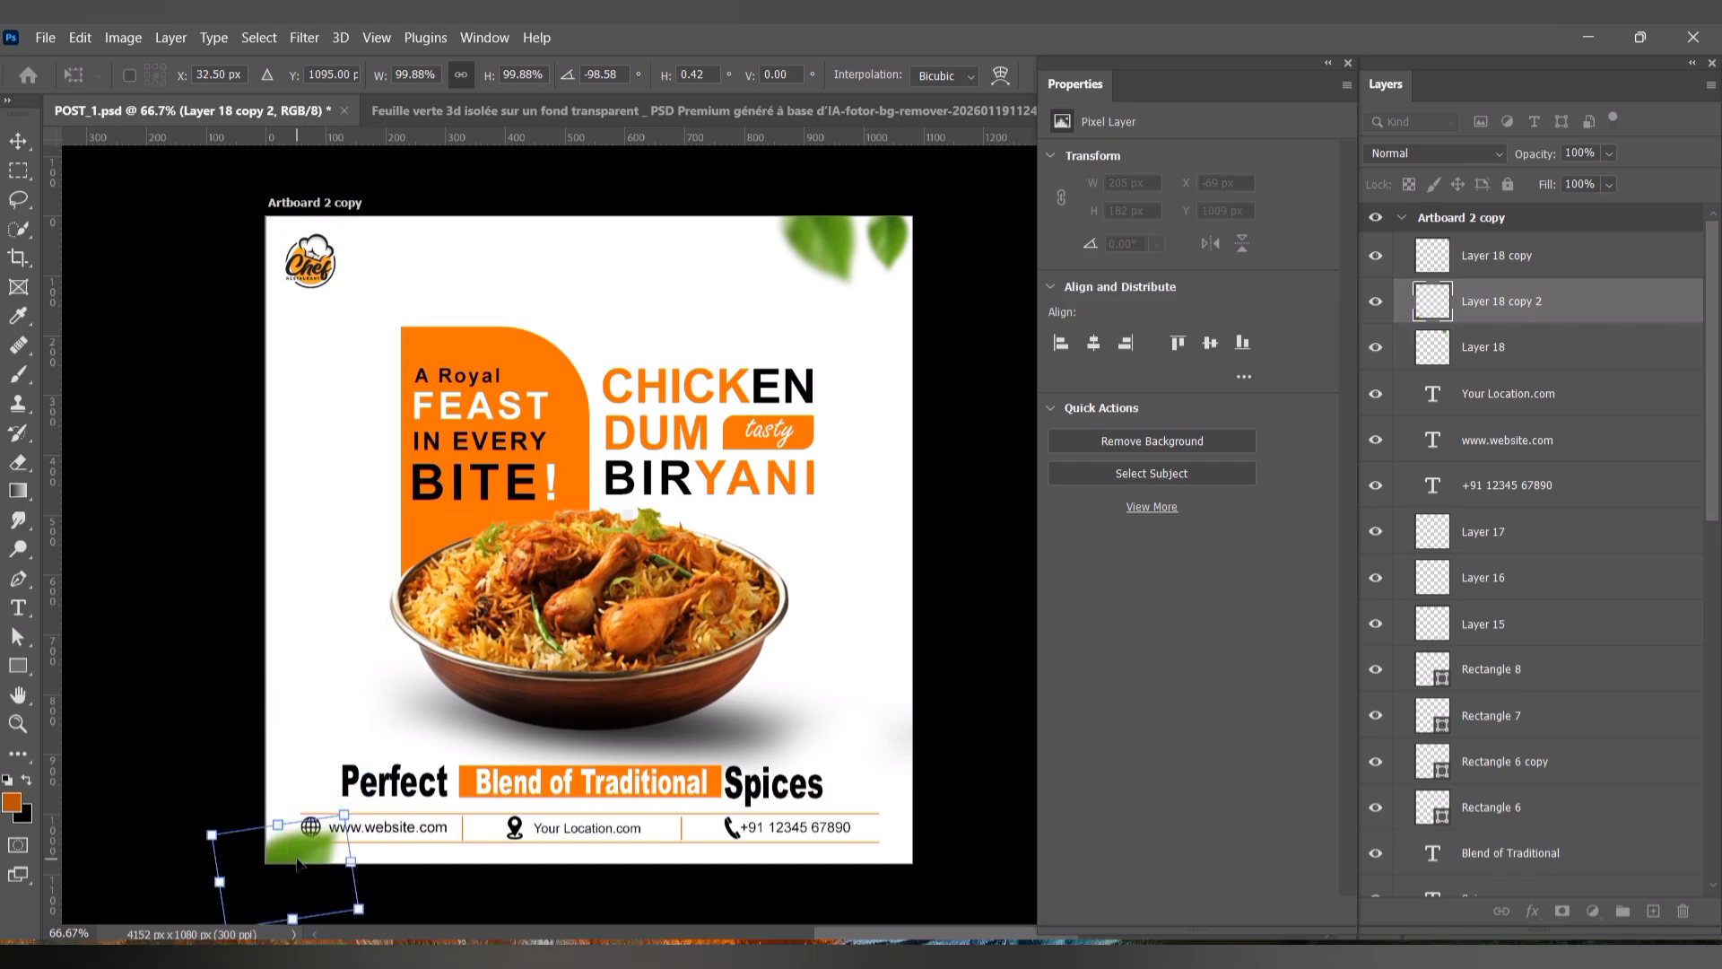
key(Return)
Step: Duplicate a blurred leaf to the artboard's right edge beside the bowl and rotate the copy
drag(314, 637, 856, 589)
key(ctrl+t)
drag(897, 673, 906, 513)
drag(853, 607, 889, 607)
key(Return)
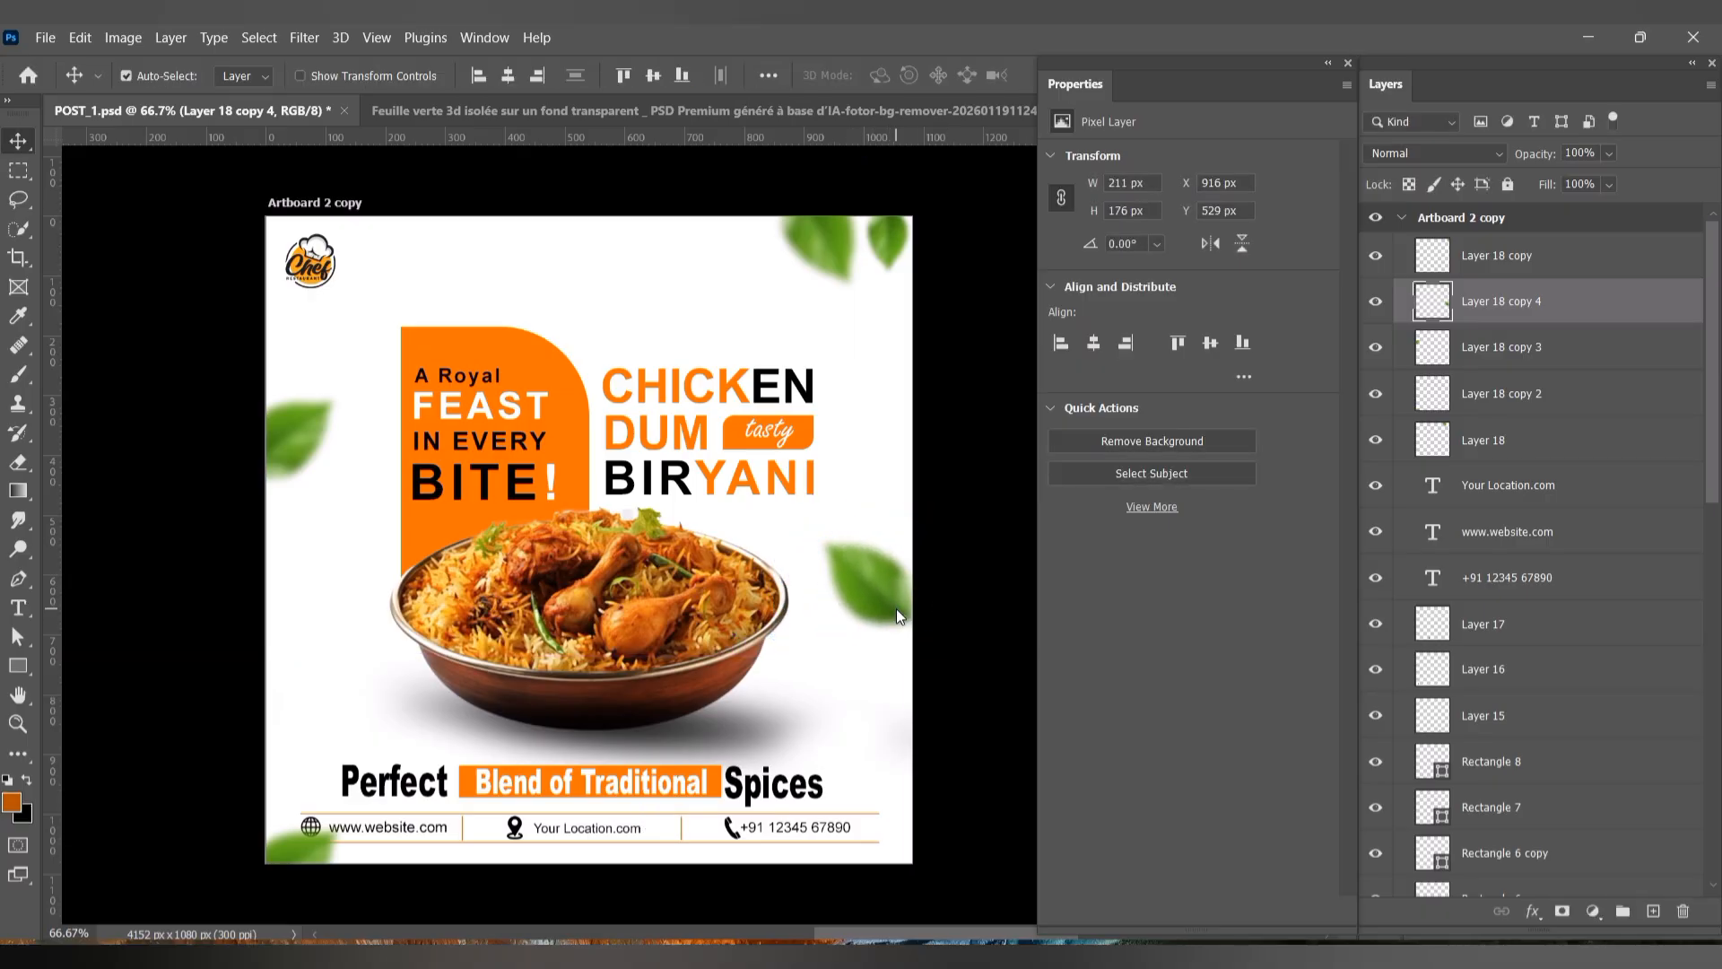
Step: Add a horizontally flipped leaf copy about 132 × 110 px between the headline blocks and the top edge, at 50% opacity
drag(677, 299, 661, 310)
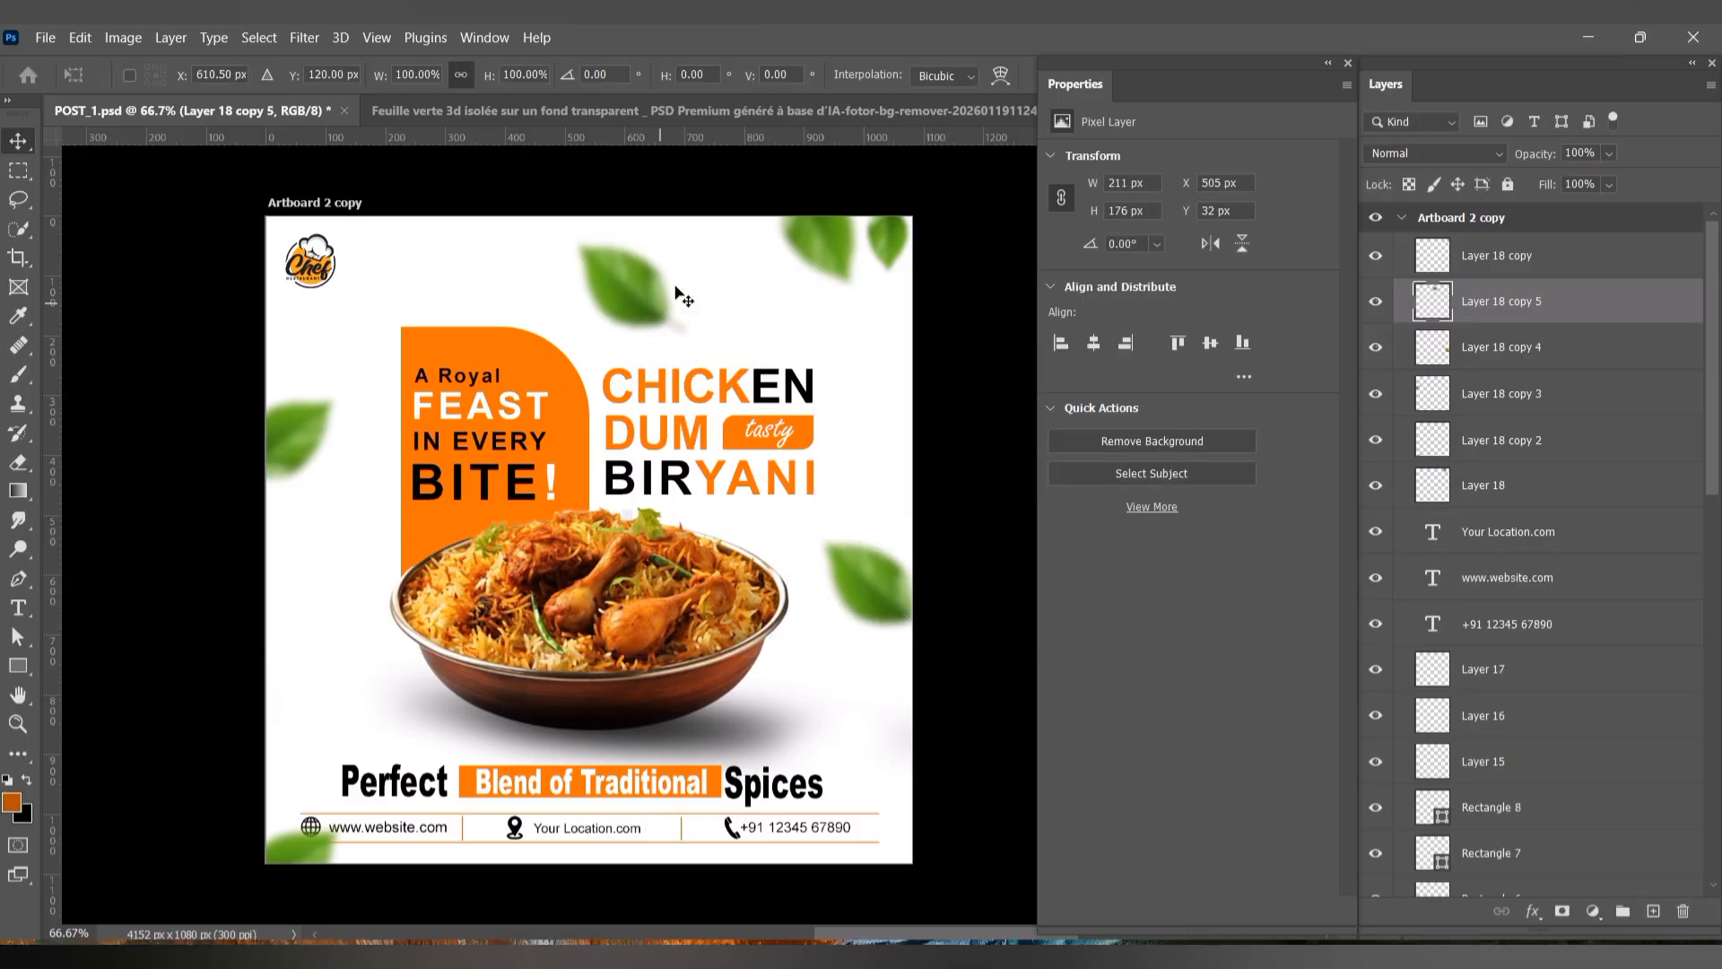
drag(695, 234, 648, 275)
right_click(626, 308)
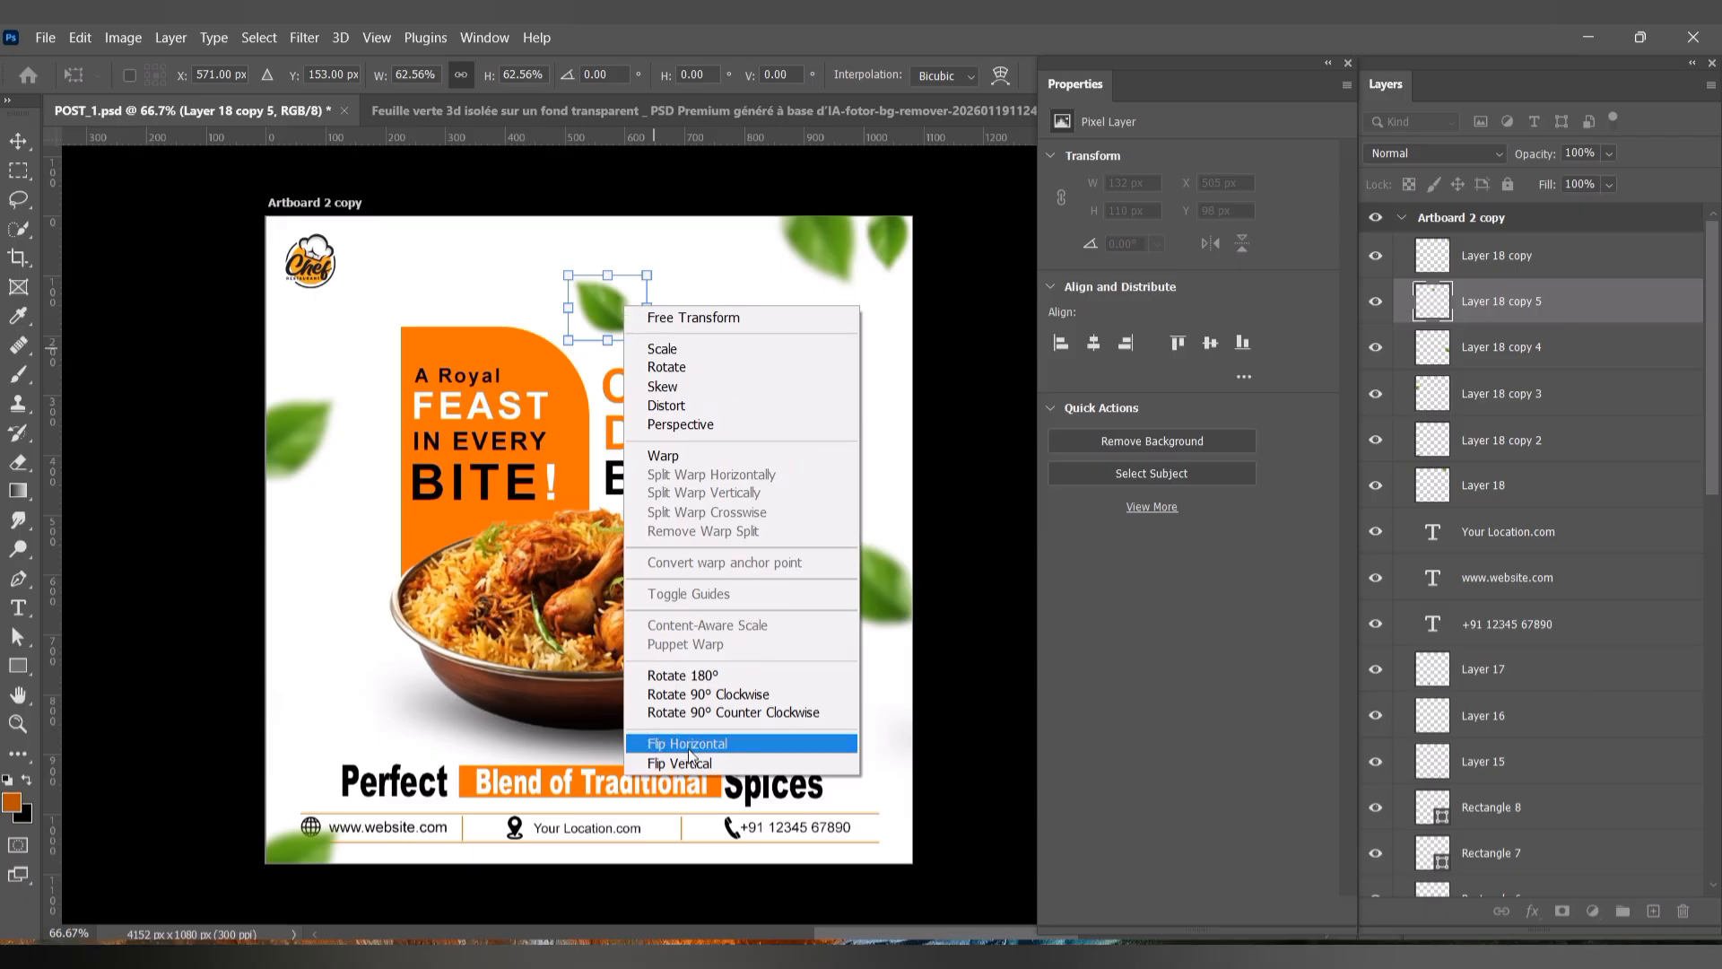
click(771, 743)
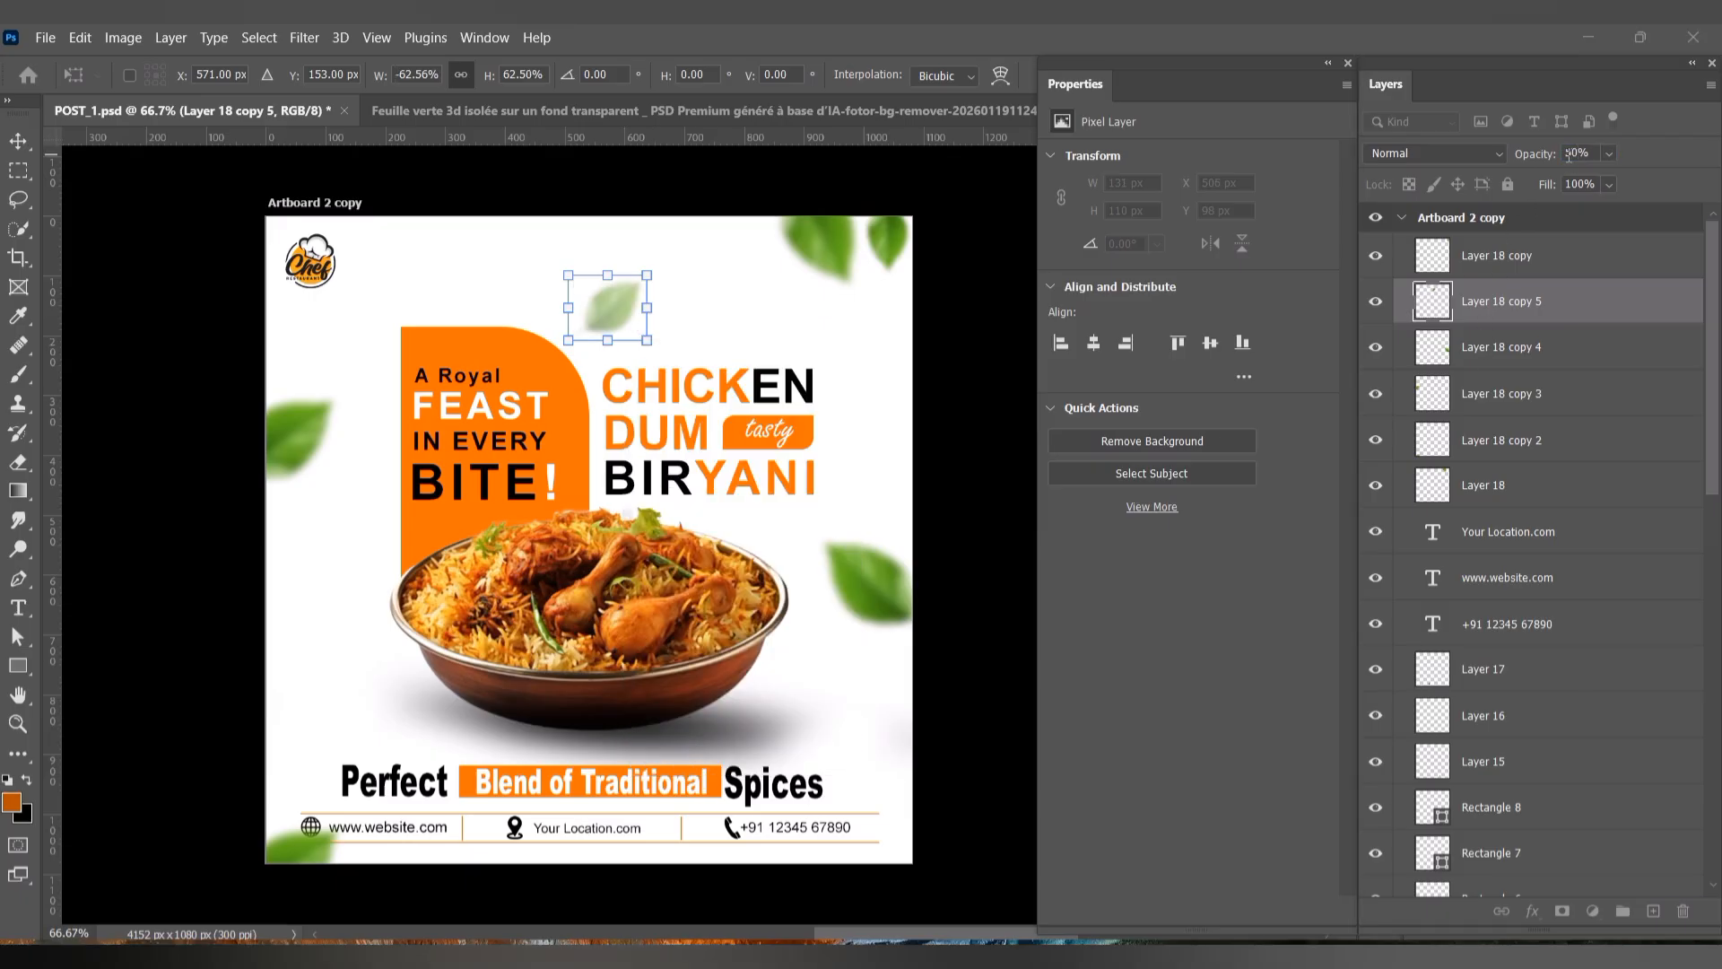
click(12, 132)
drag(603, 311, 601, 295)
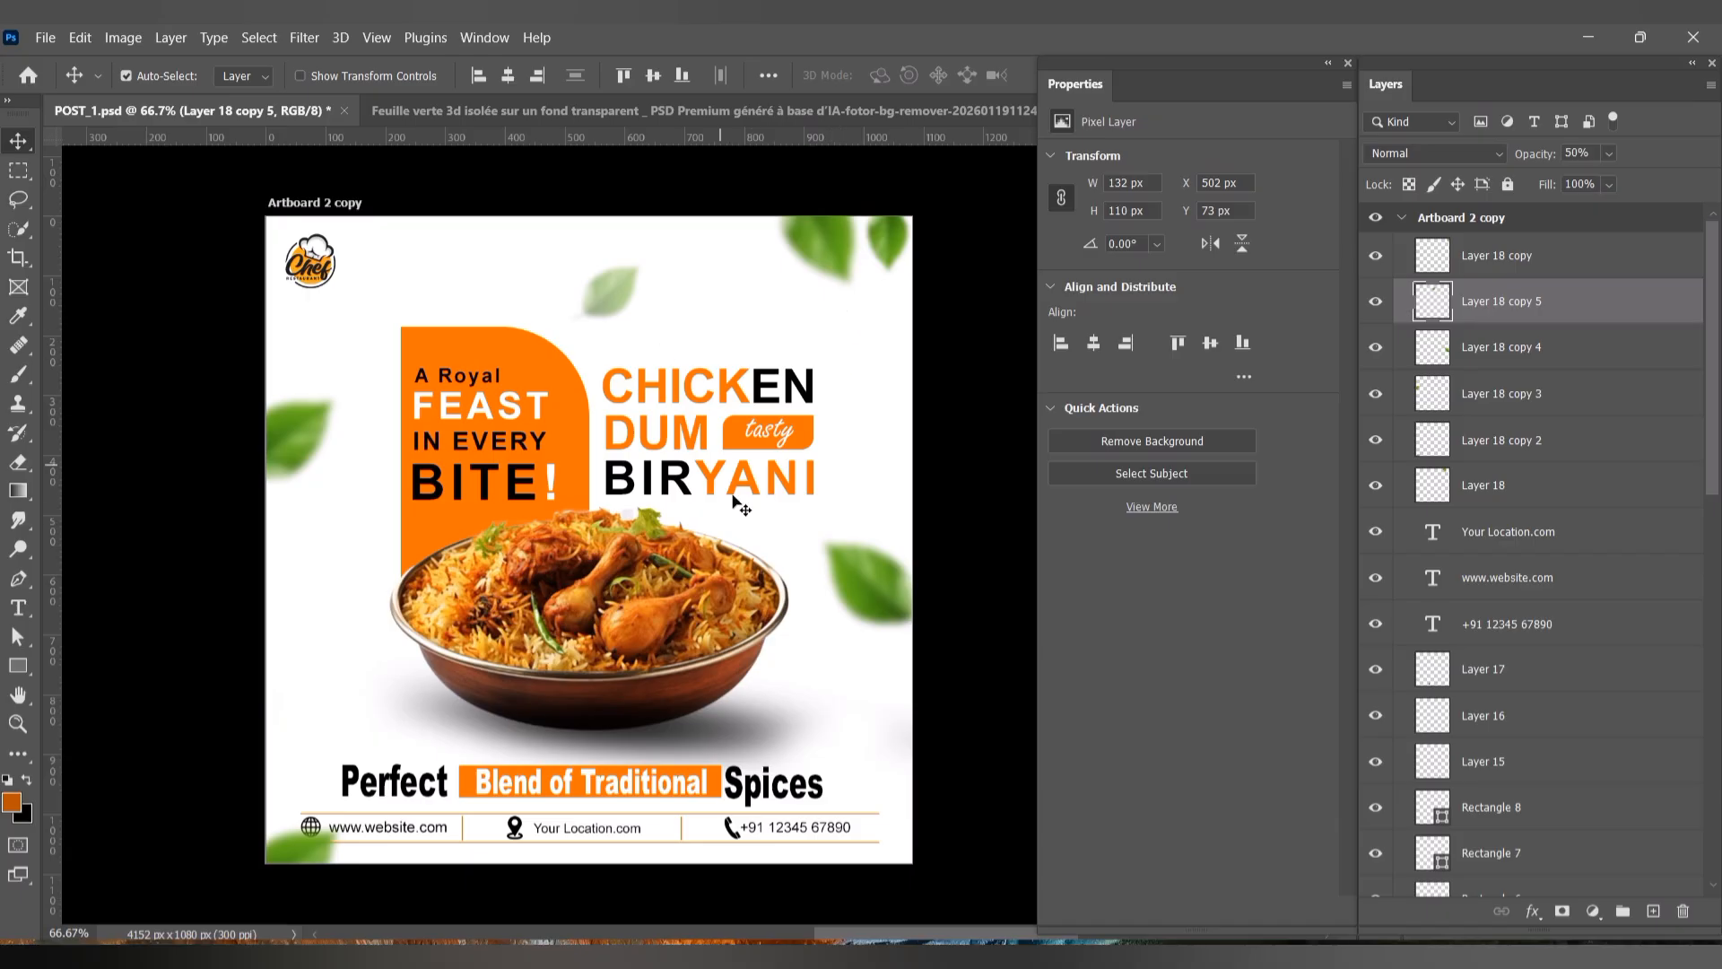
Step: Duplicate the right-edge leaf to the bowl's left side, move its layer below the dish image and tuck it behind the rim
drag(866, 592, 394, 626)
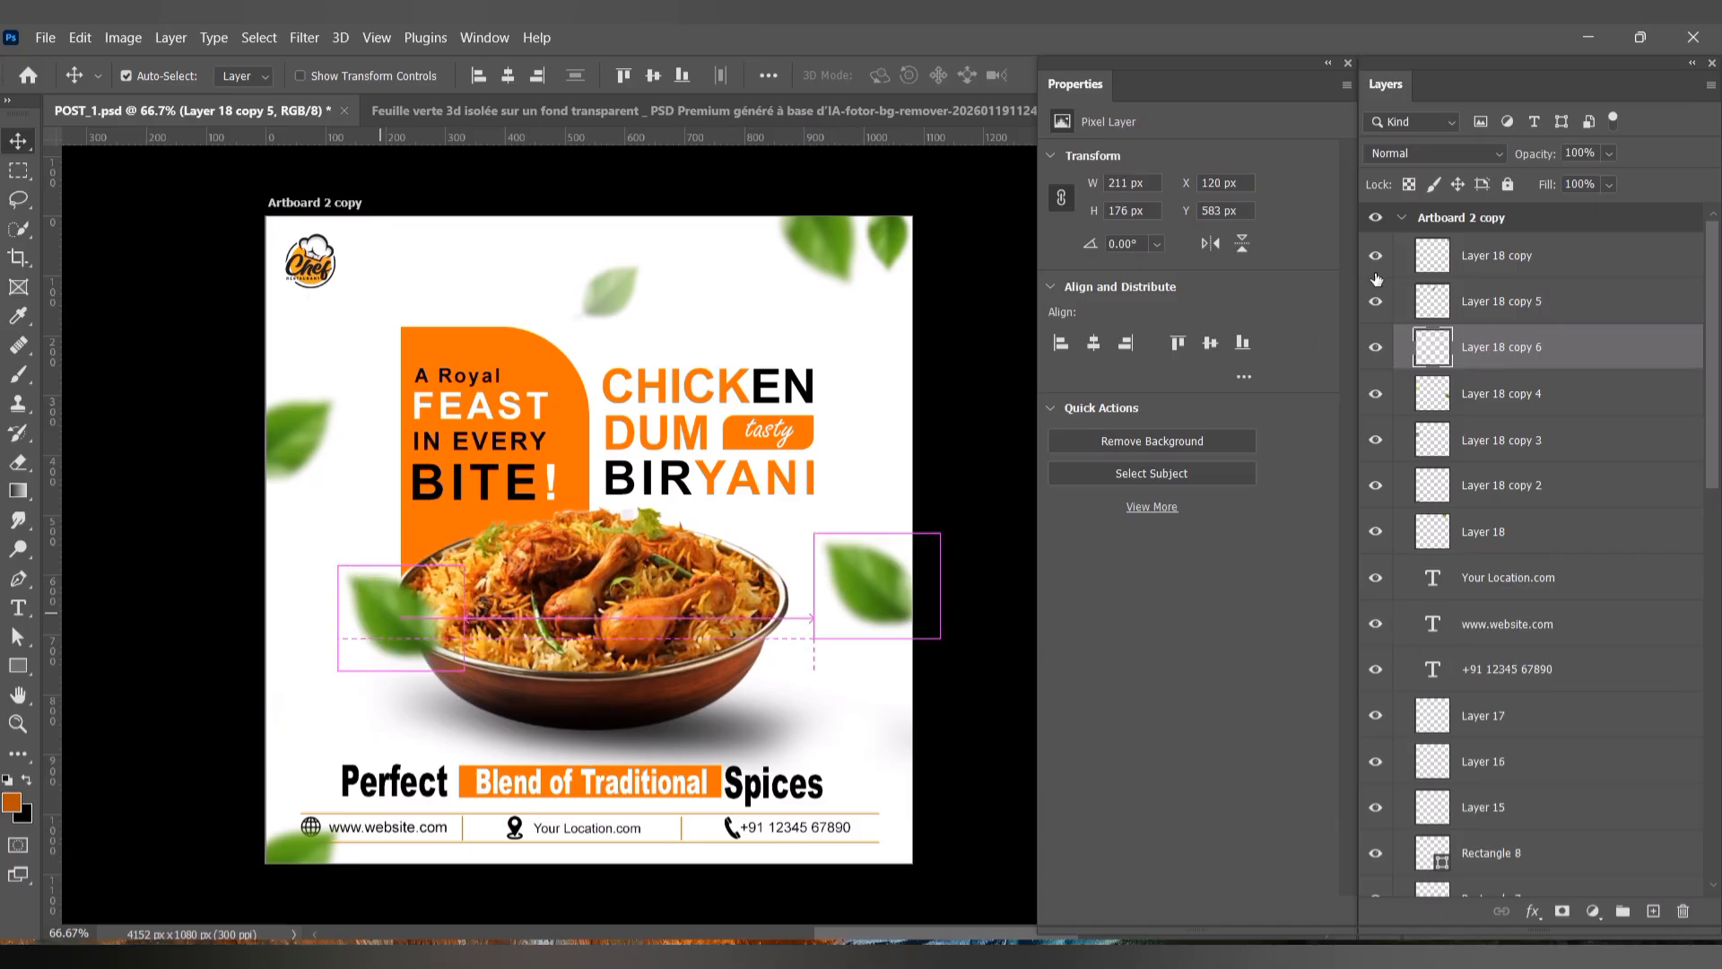
drag(1489, 348, 1534, 846)
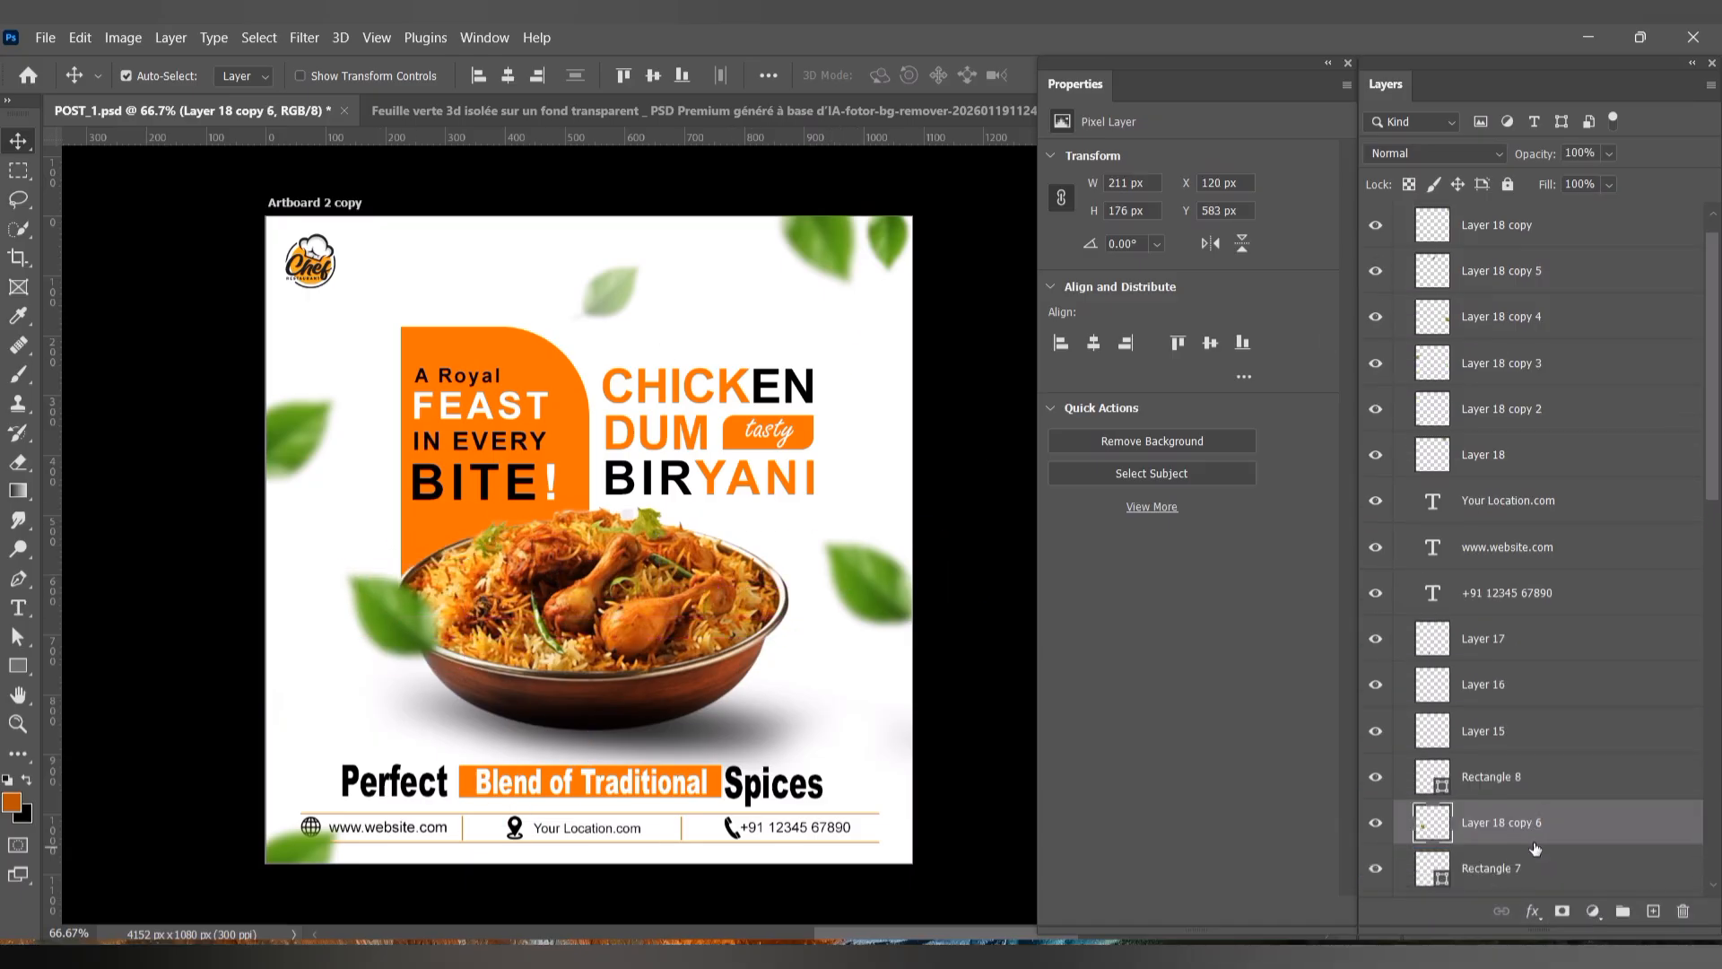
scroll(1532, 826, down, 6)
drag(1495, 249, 1517, 700)
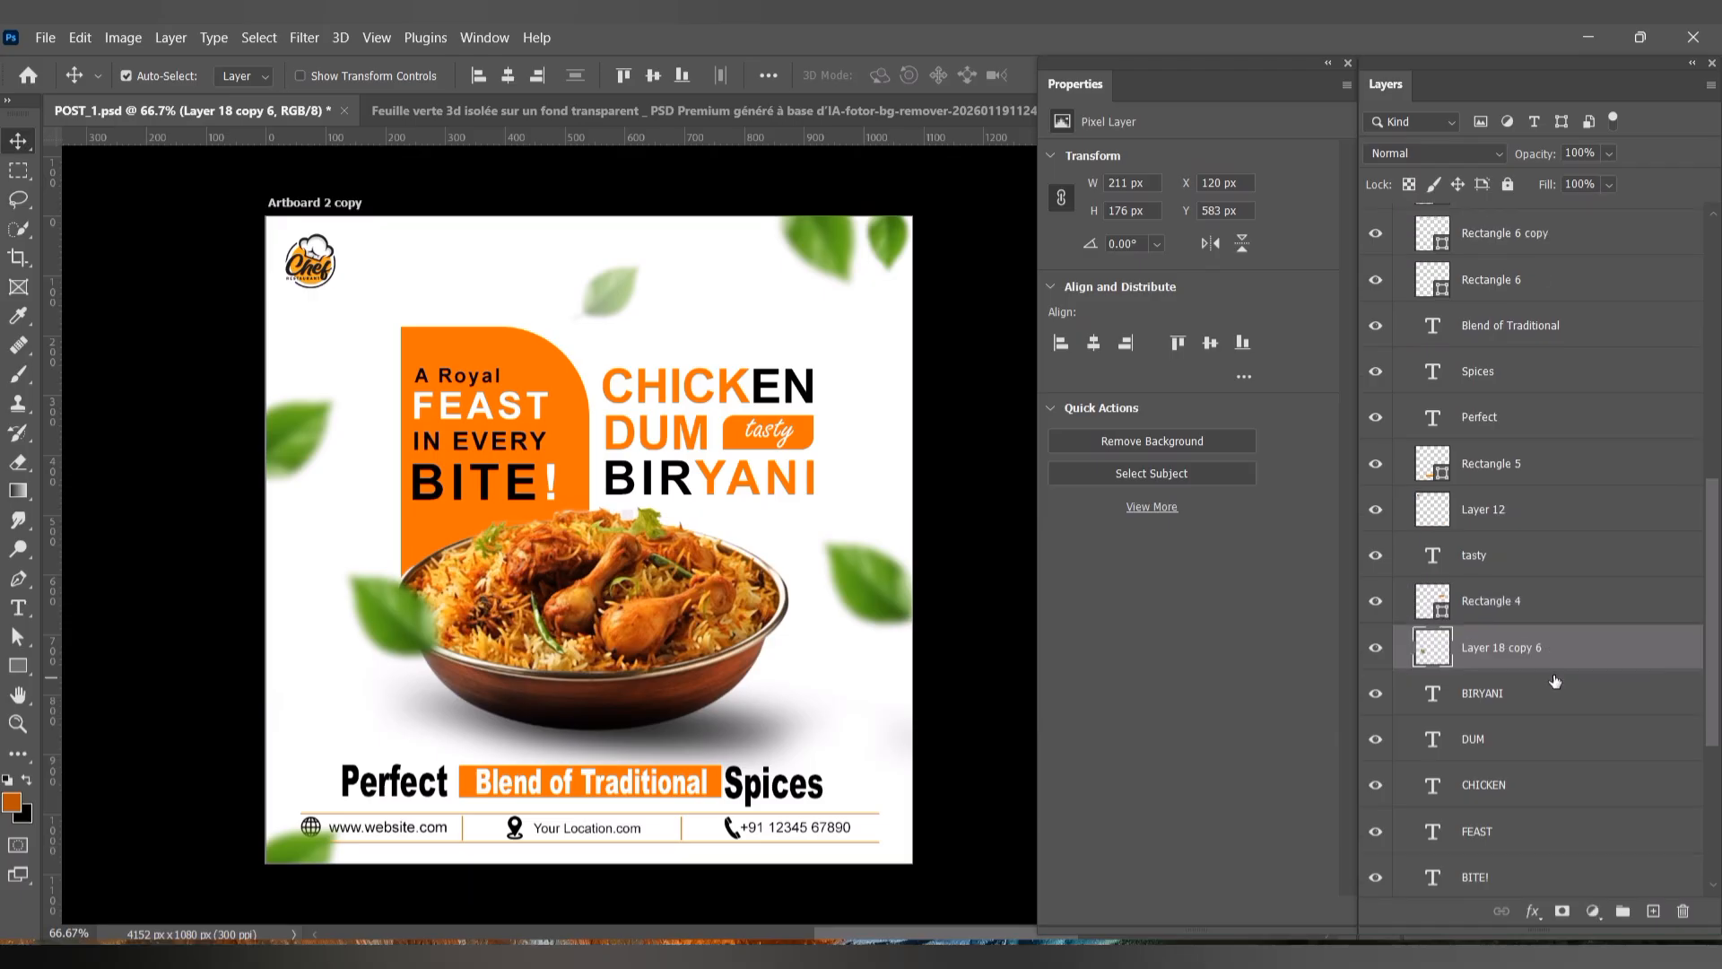
scroll(1516, 700, down, 4)
drag(1495, 348, 1545, 782)
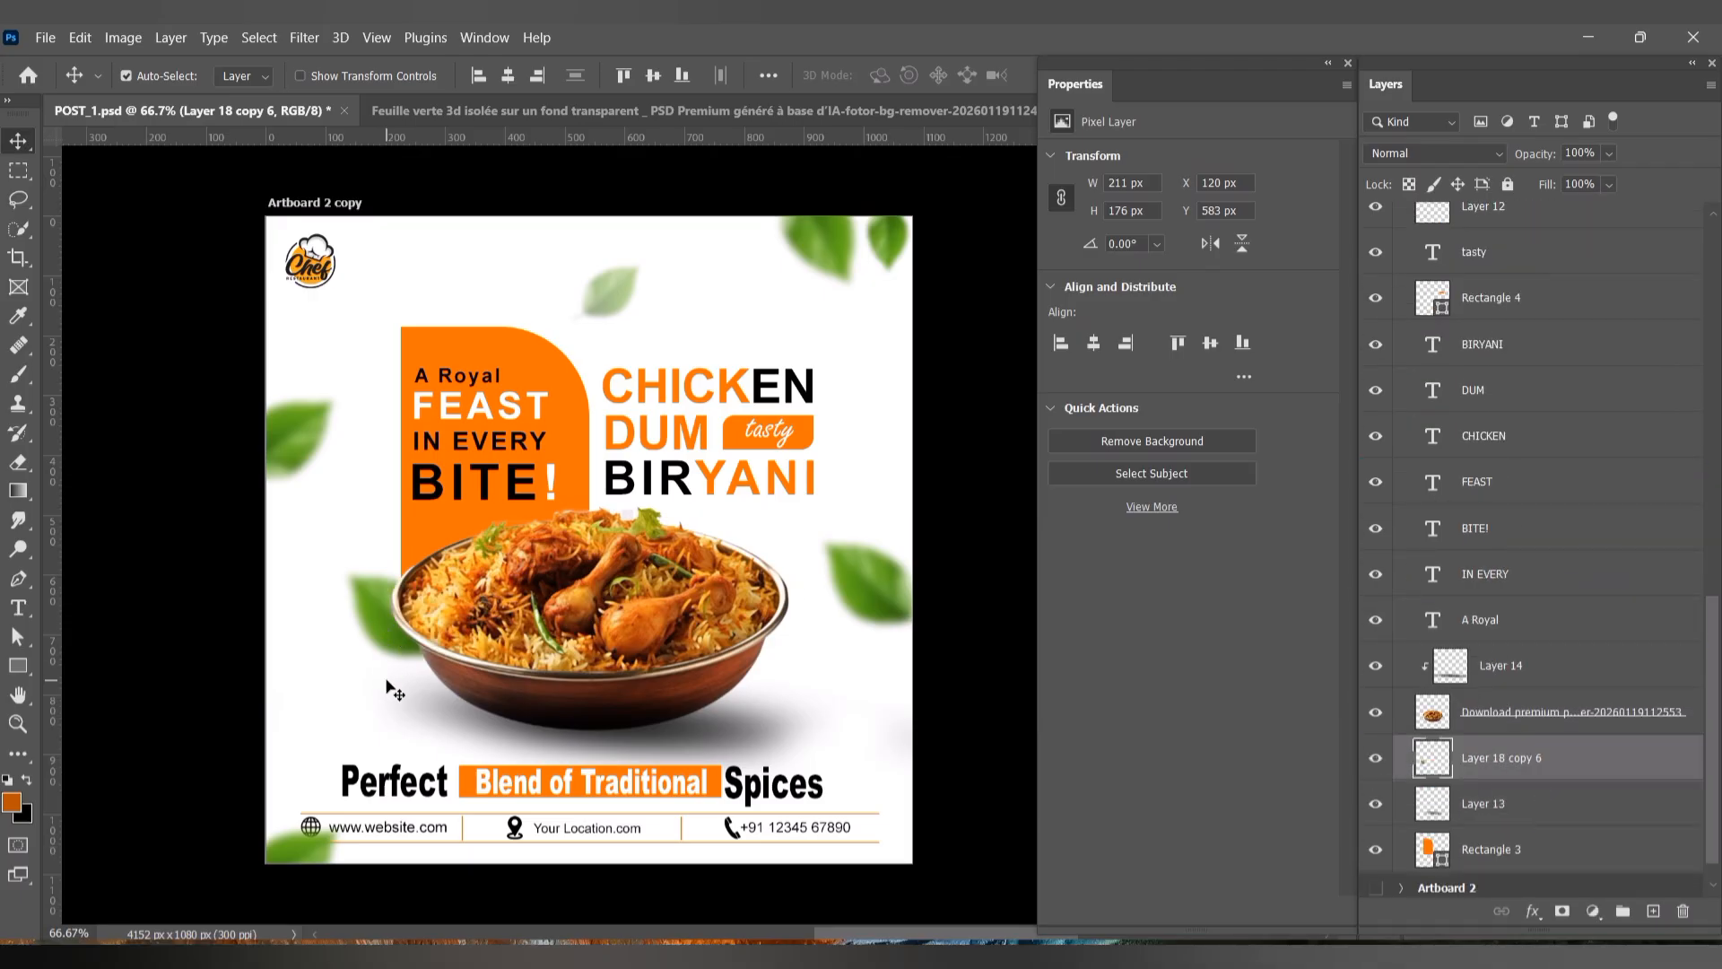
drag(392, 604, 412, 594)
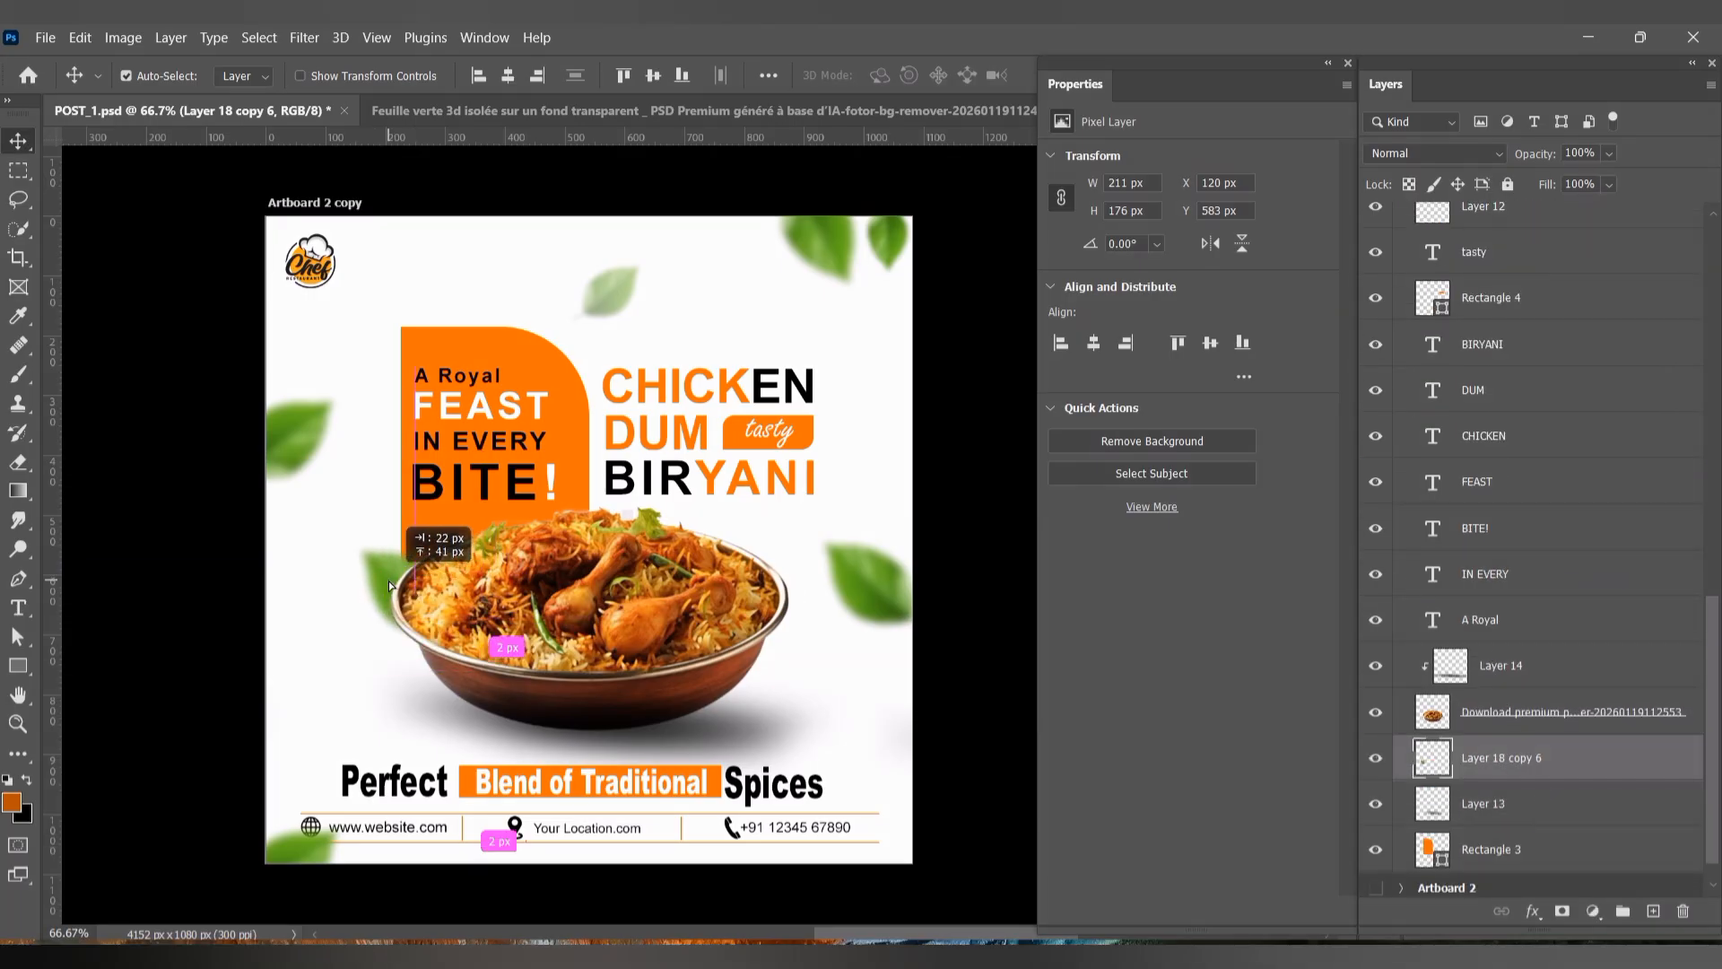